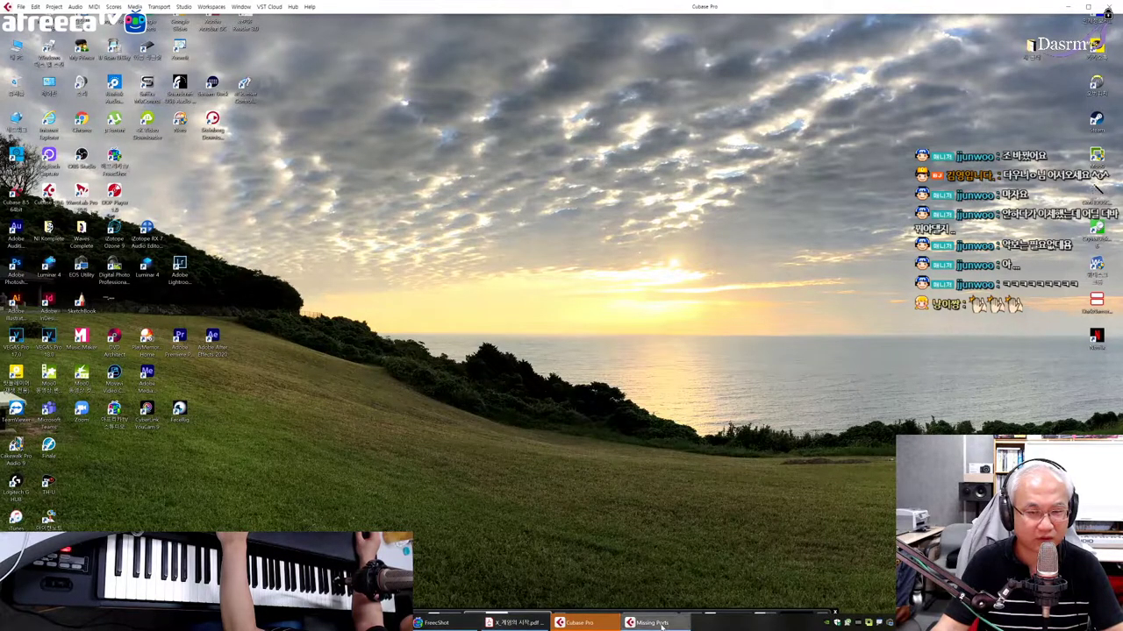
# - Bring up the Cubase project window and examine the whole arrangement across all tracks
pyautogui.click(579, 623)
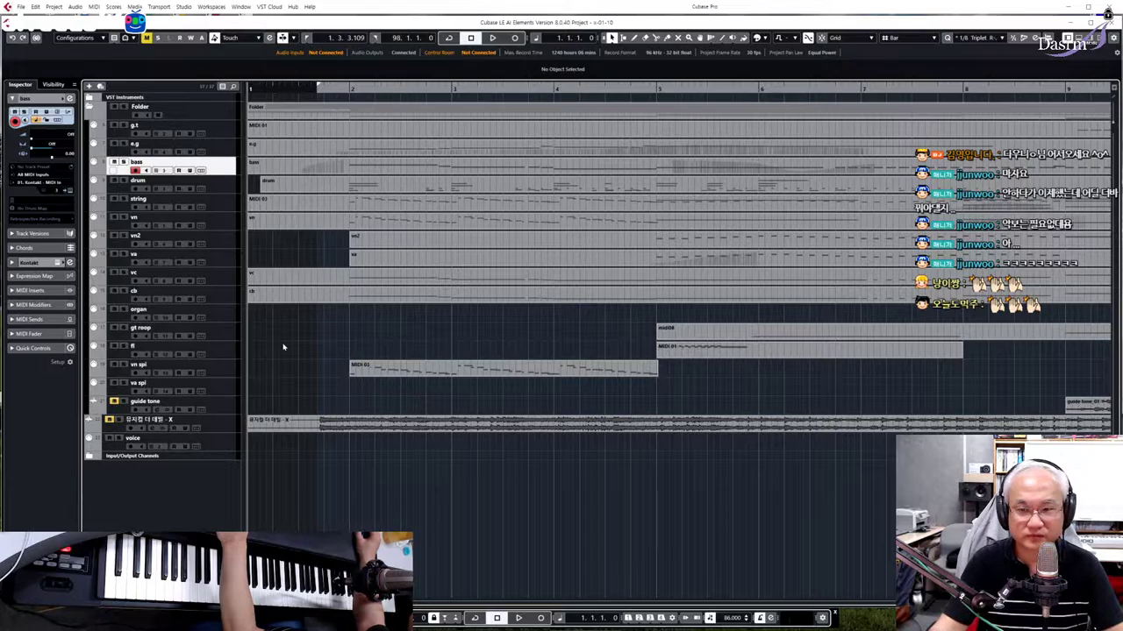
pyautogui.press('g')
pyautogui.press('g')
pyautogui.press('g')
pyautogui.press('g')
pyautogui.press('g')
pyautogui.press('g')
pyautogui.press('g')
pyautogui.press('g')
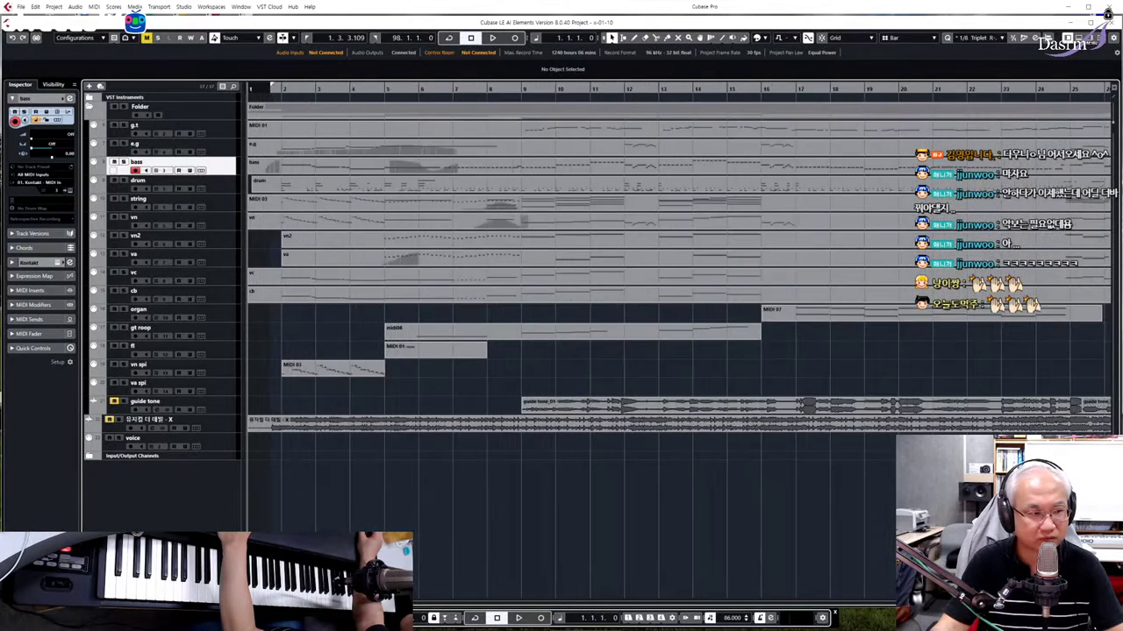
pyautogui.press('h')
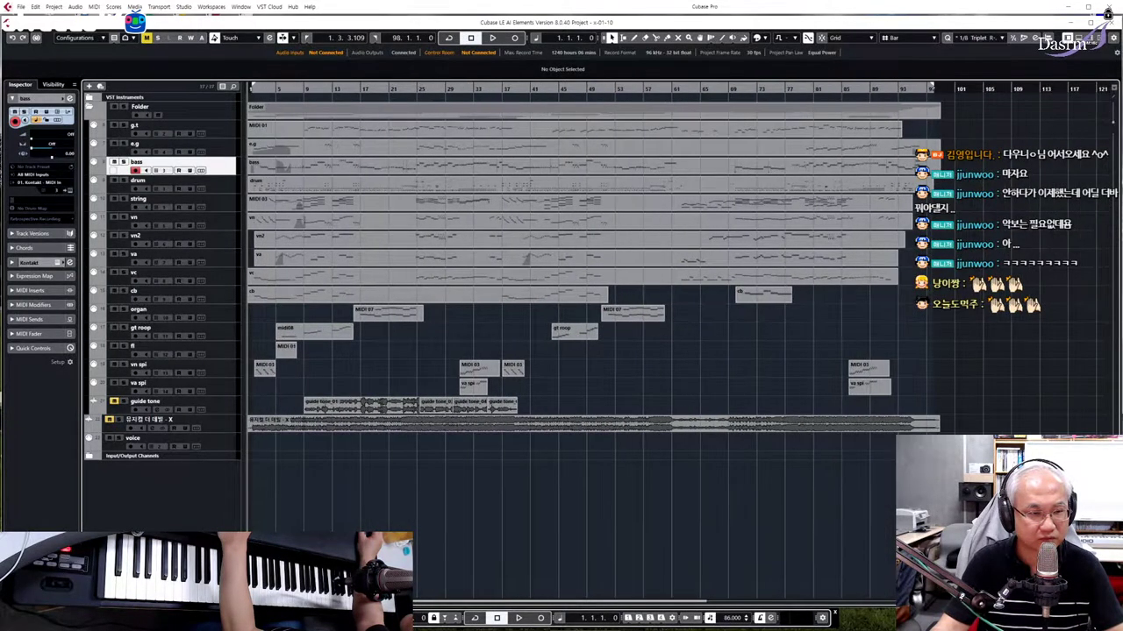
pyautogui.press('h')
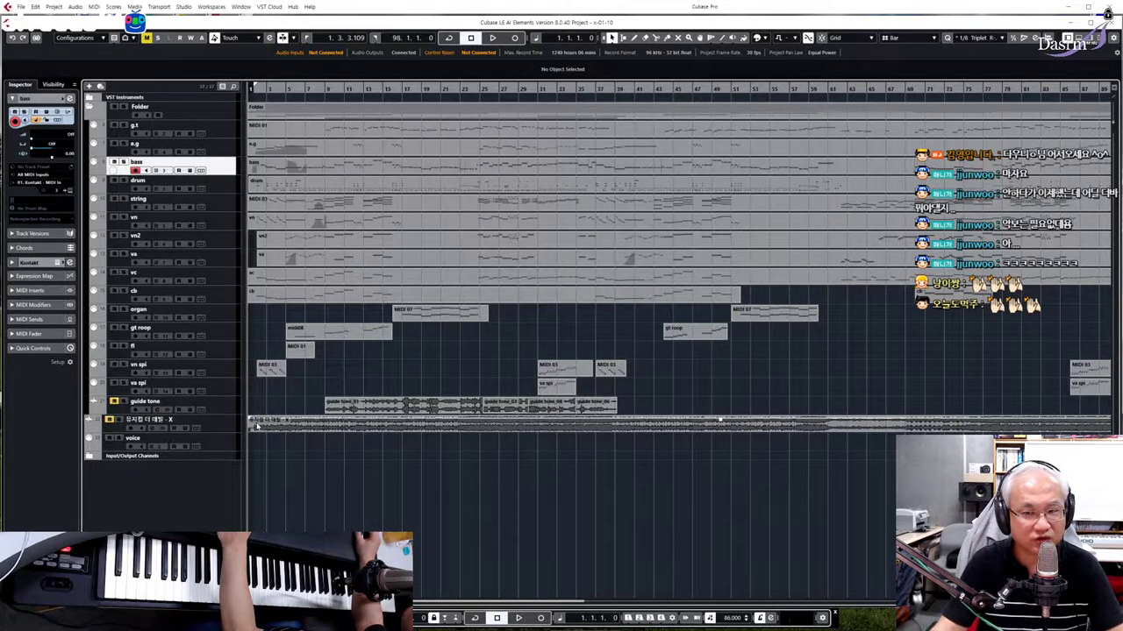
# - Listen to the "뮤지컬 더 데빌 - X" audio track on its own, turn off its solo and mute it
pyautogui.press('space')
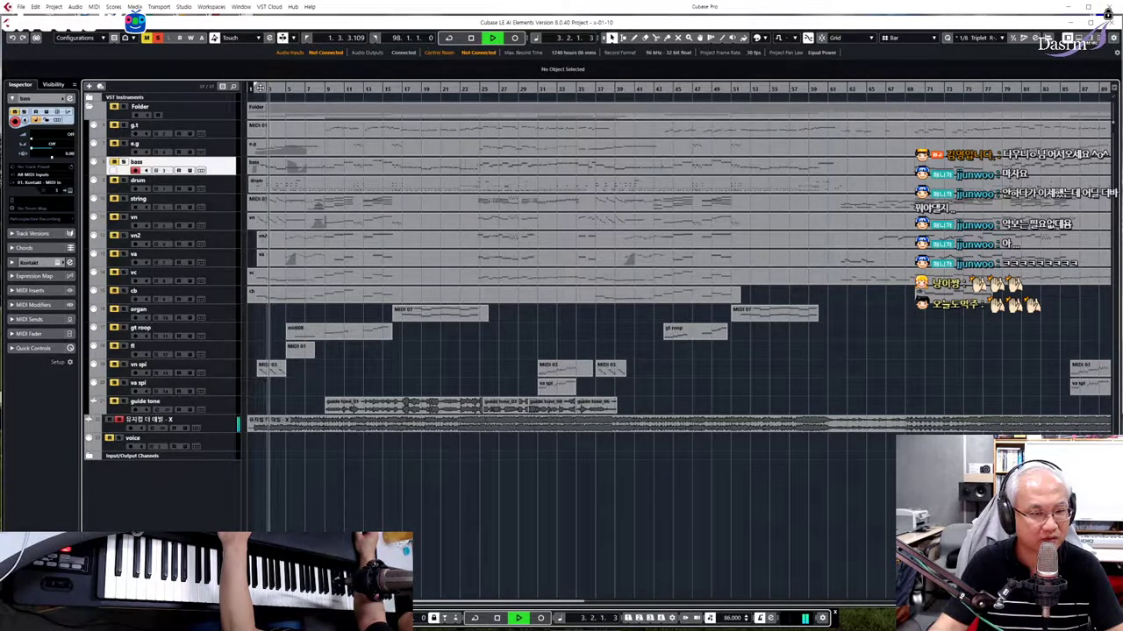
pyautogui.press('space')
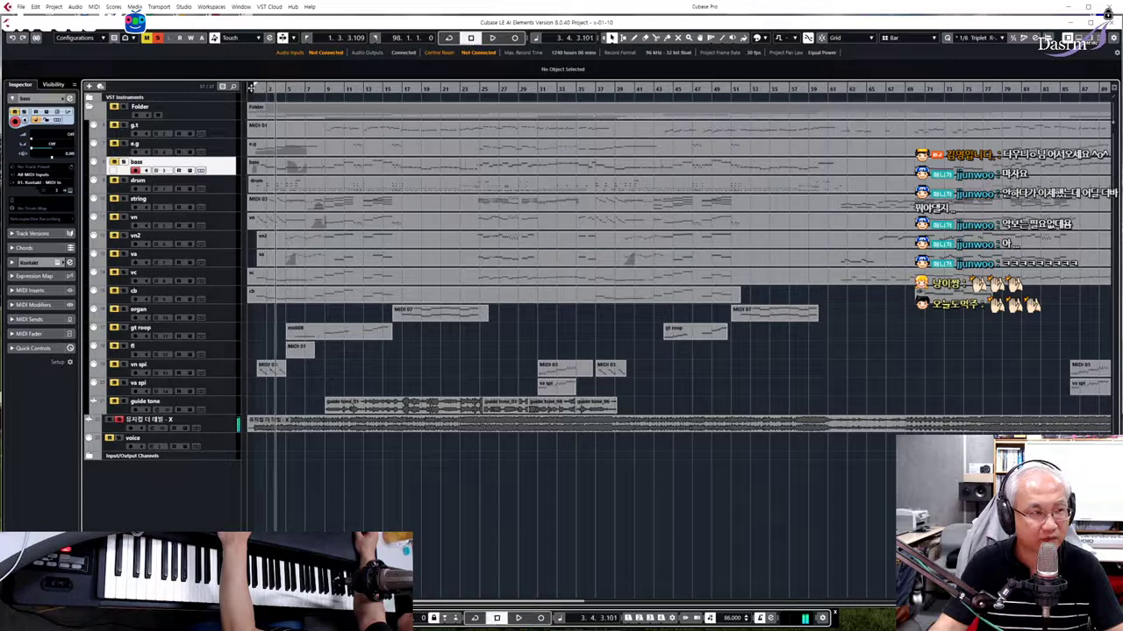
pyautogui.click(119, 419)
pyautogui.click(109, 419)
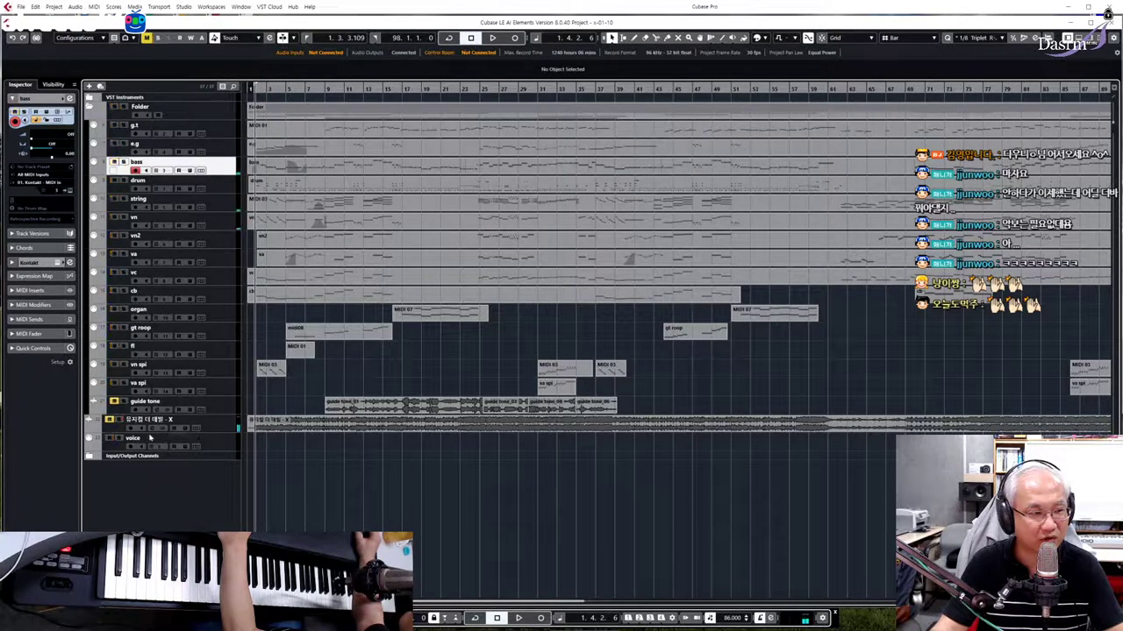
# - Place the playhead in bar 1 and start playback of the full arrangement
pyautogui.press('space')
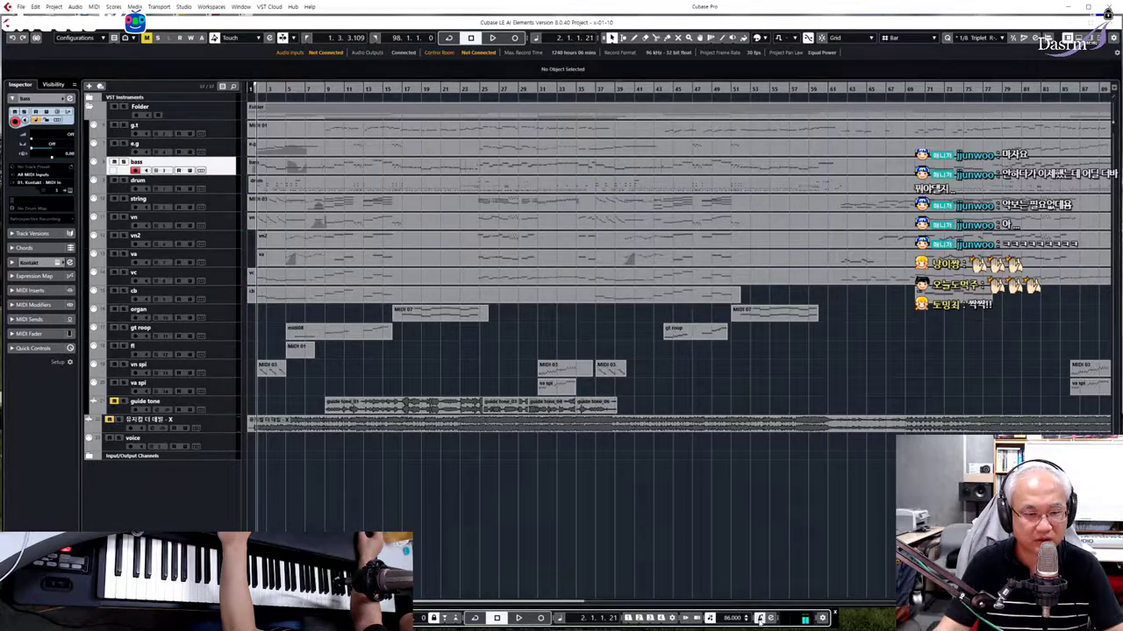
pyautogui.click(256, 91)
pyautogui.click(253, 91)
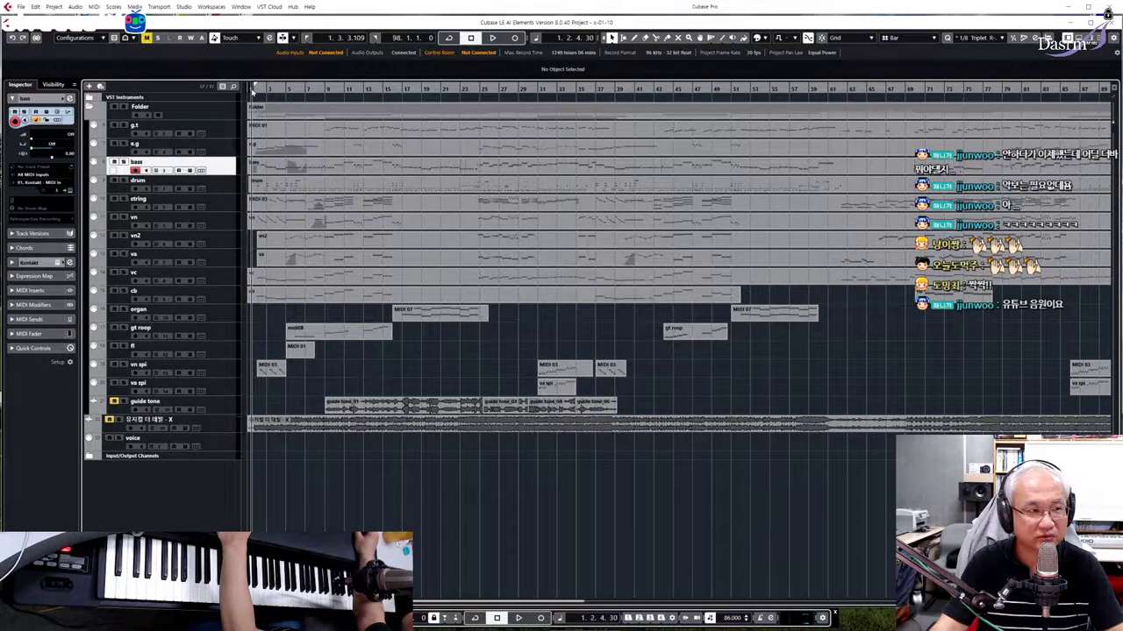
pyautogui.click(255, 90)
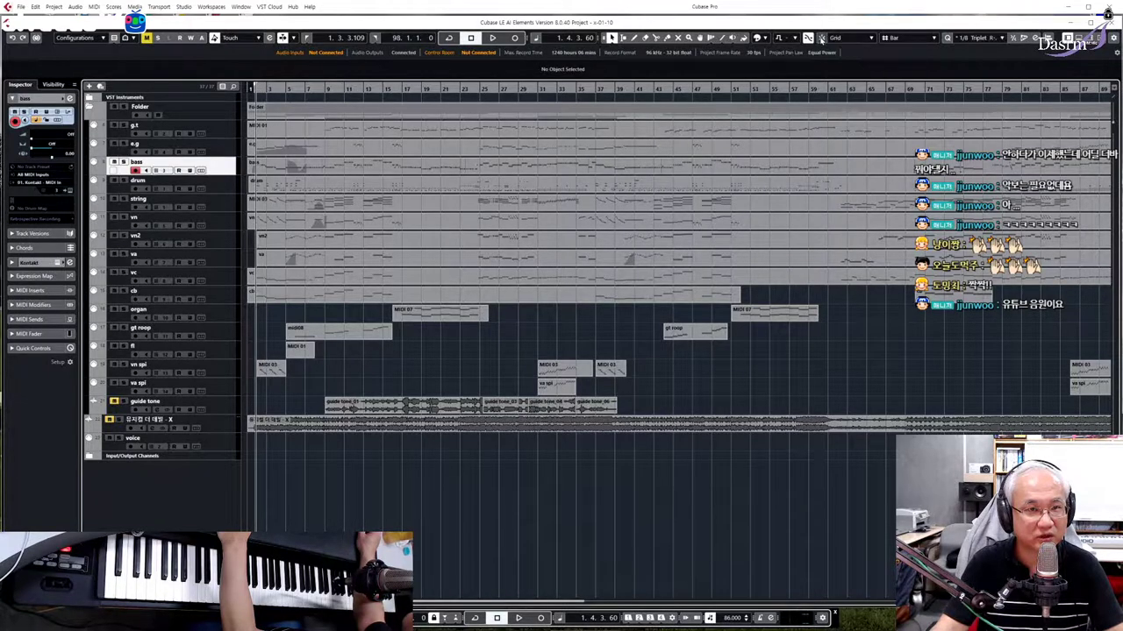
pyautogui.press('space')
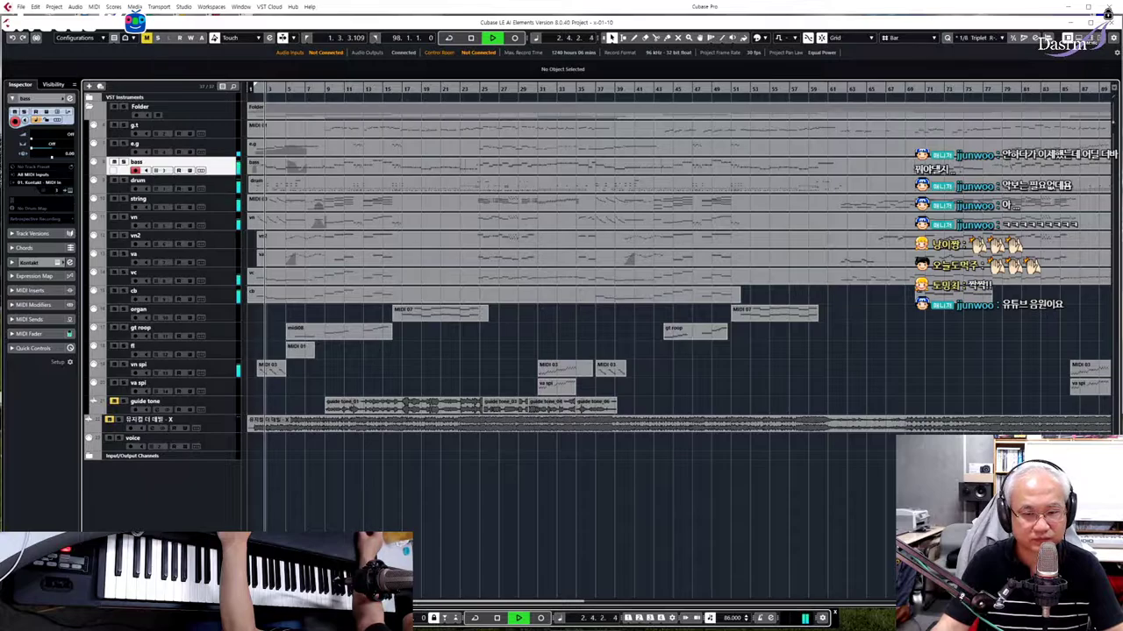
# - Make all the track rows slightly taller while listening to the arrangement, and stop playback
pyautogui.hotkey('shift', 'h')
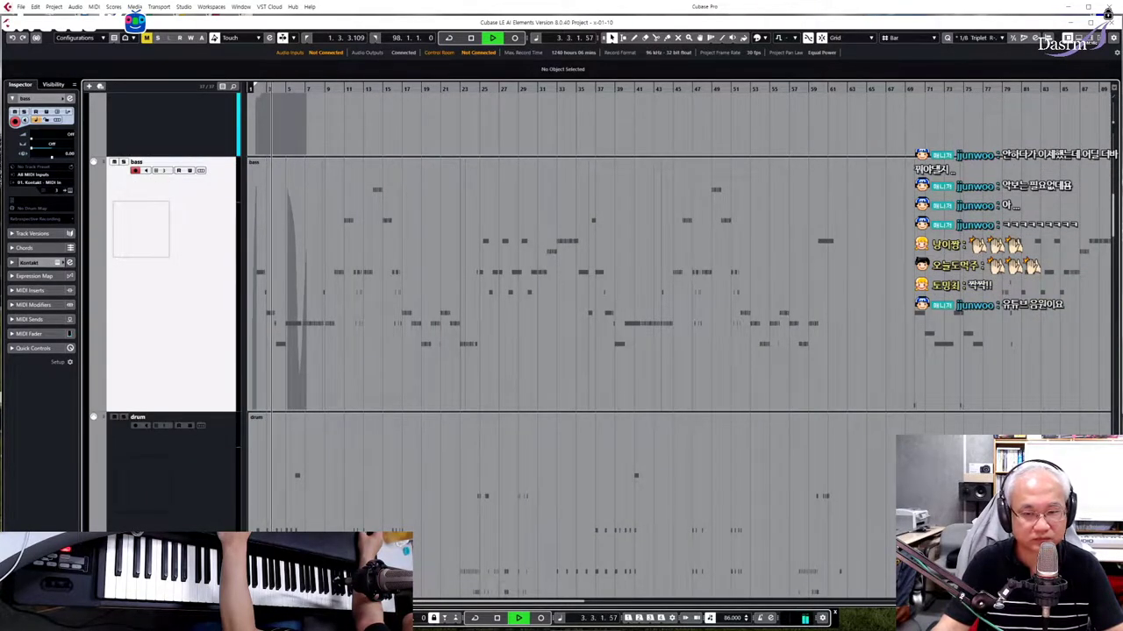
pyautogui.hotkey('shift', 'g')
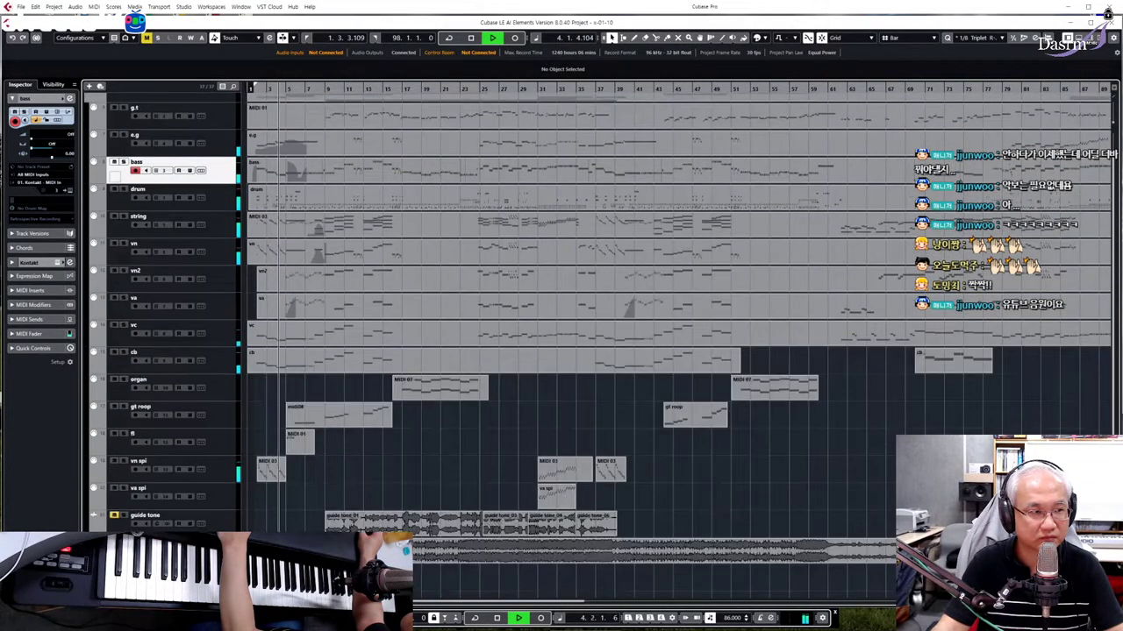
pyautogui.hotkey('shift', 'h')
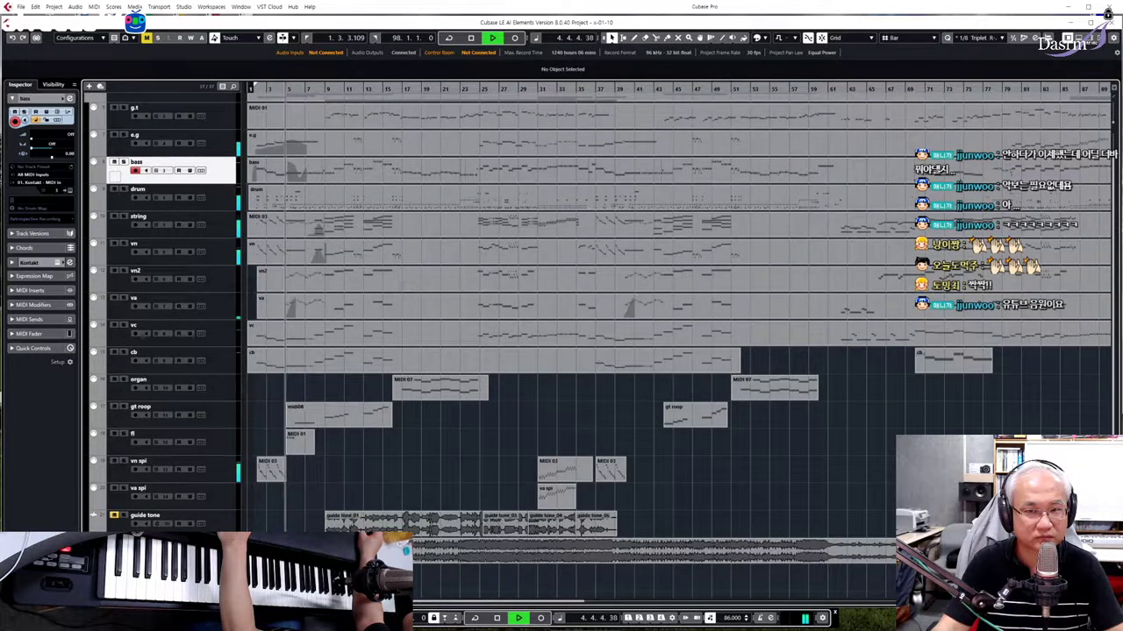
pyautogui.hotkey('shift', 'g')
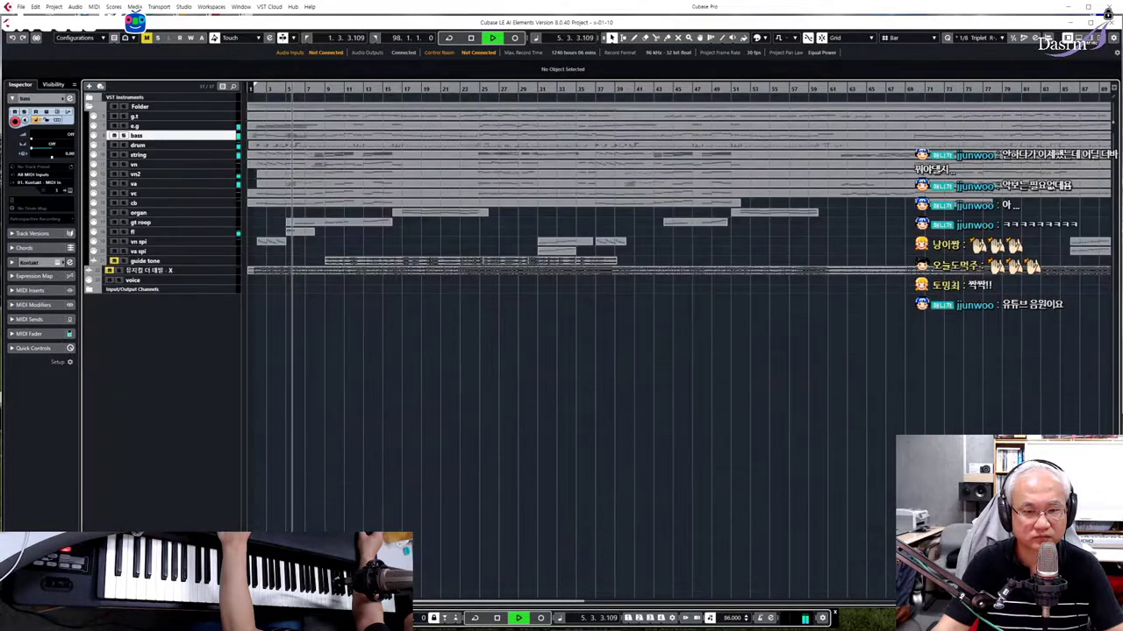
pyautogui.hotkey('shift', 'h')
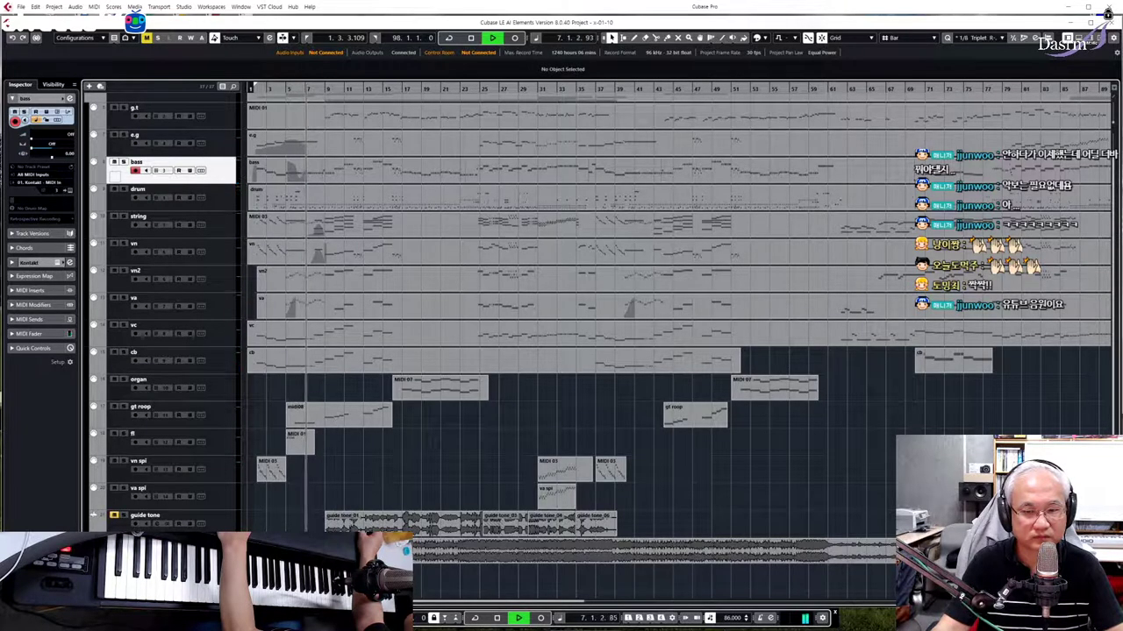
pyautogui.hotkey('shift', 'g')
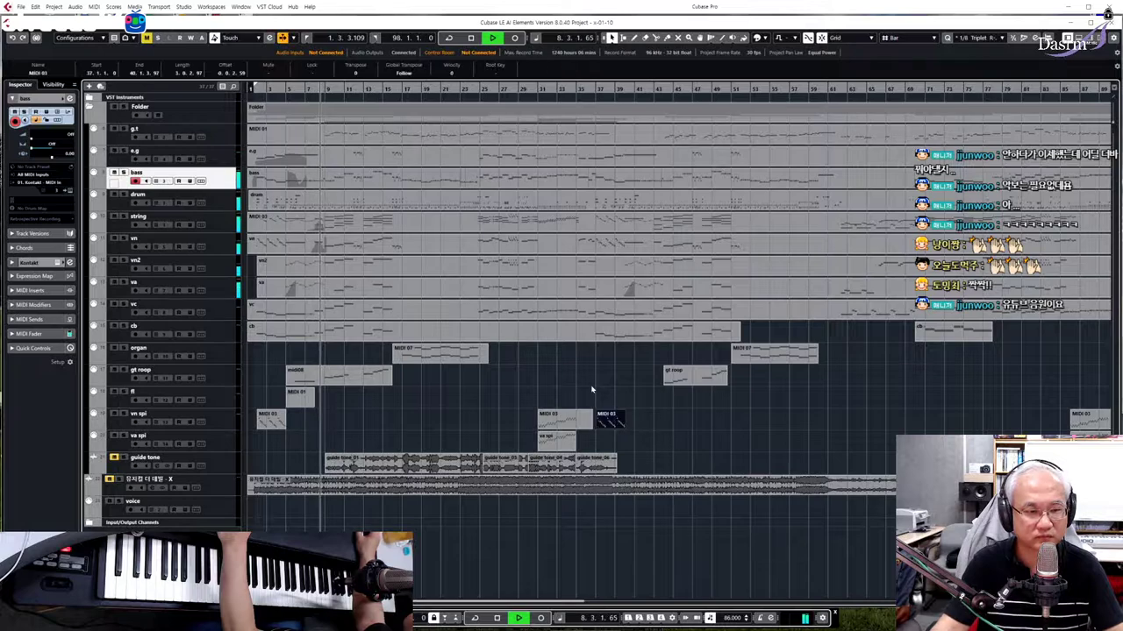
pyautogui.press('space')
# - Delete the audio event on the "뮤지컬 더 데빌 - X" track
pyautogui.press('g')
pyautogui.press('g')
pyautogui.press('h')
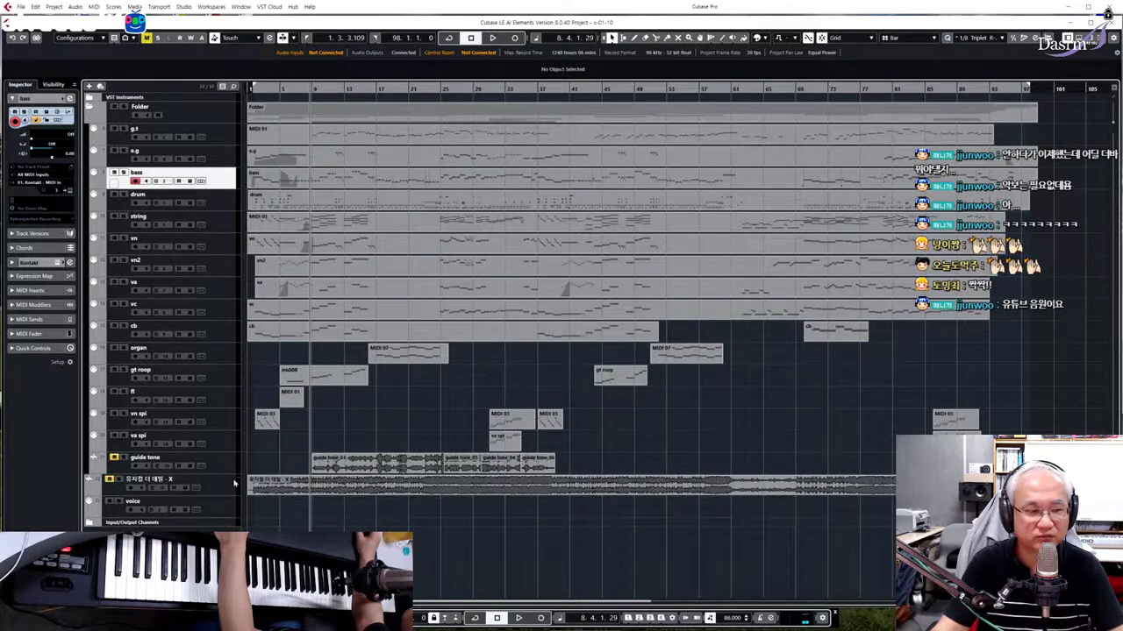
pyautogui.click(401, 493)
pyautogui.press('Delete')
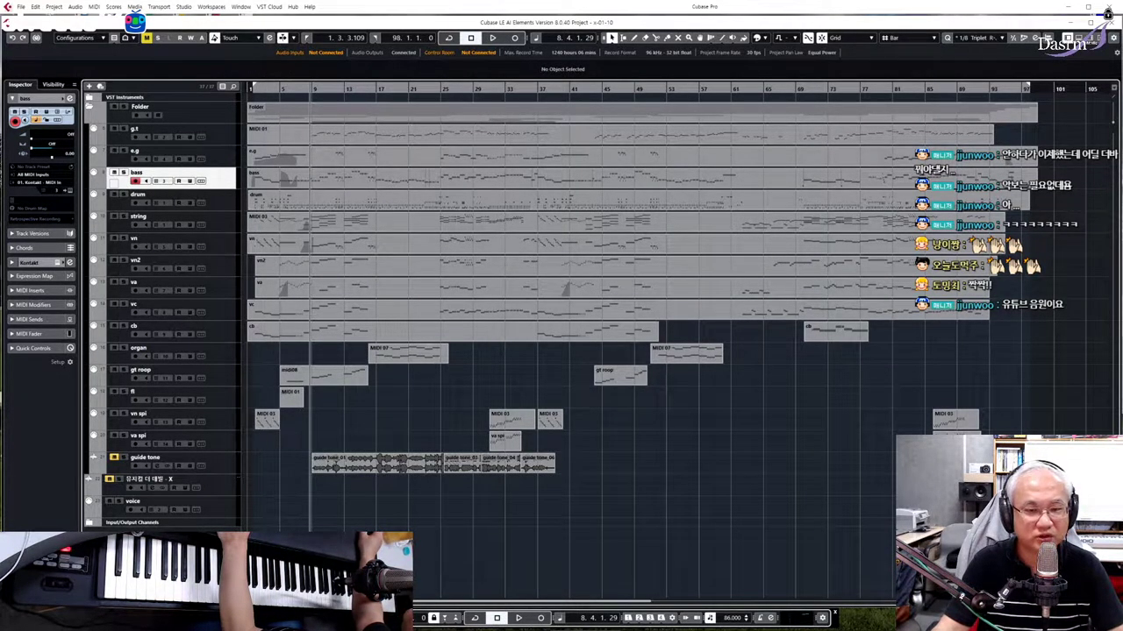
# - Select all the MIDI parts above the guide tone track and show the right zone with the master meter
pyautogui.moveTo(558, 442); pyautogui.dragTo(1024, 243)
pyautogui.moveTo(427, 125); pyautogui.dragTo(252, 95)
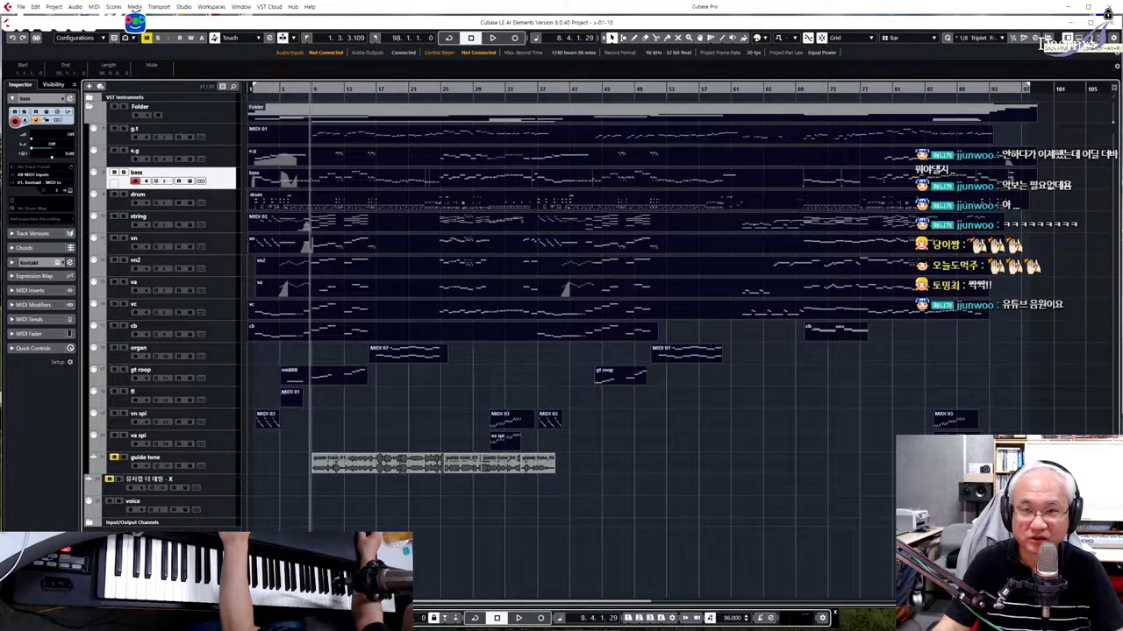
pyautogui.click(1111, 36)
pyautogui.click(1110, 37)
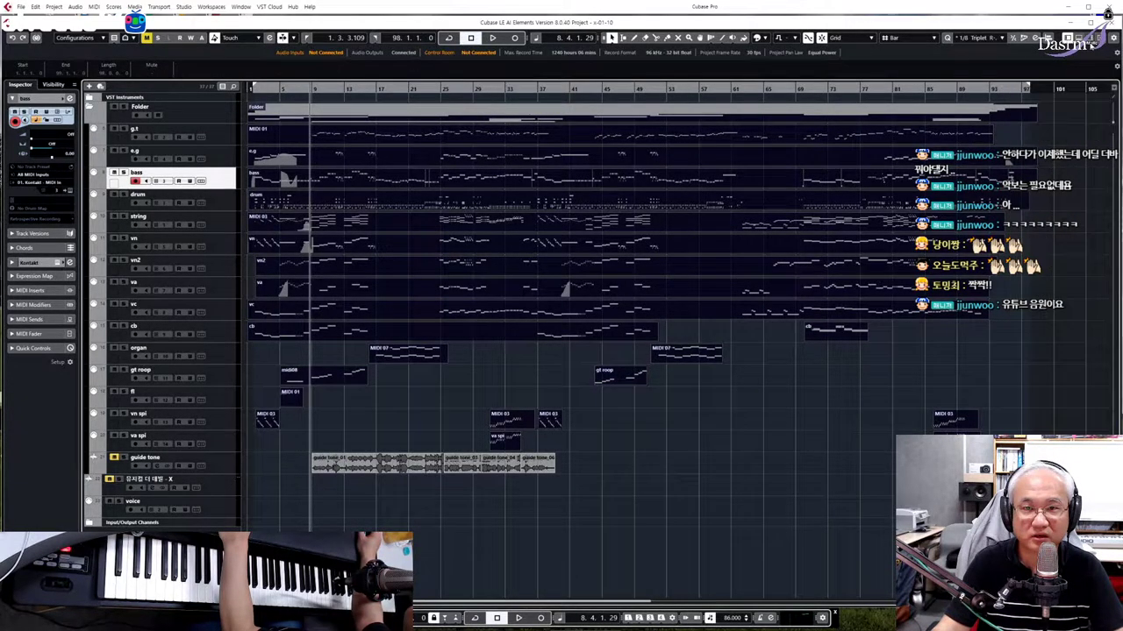
pyautogui.click(1111, 36)
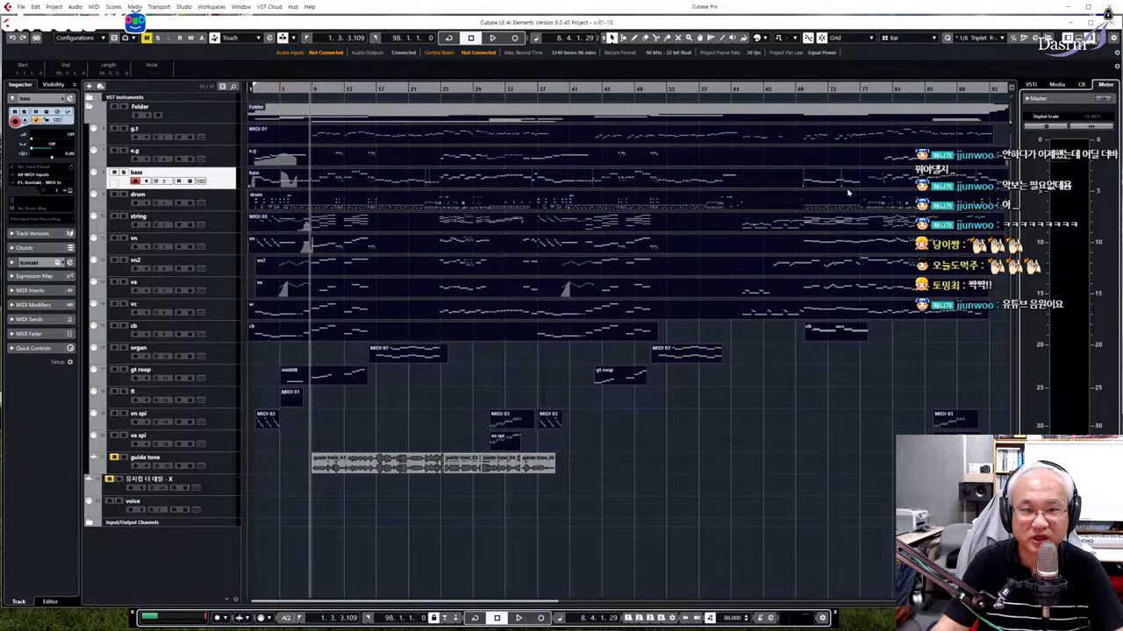
# - Solo the drum track, audition it from bar 2 and select the track
pyautogui.click(256, 89)
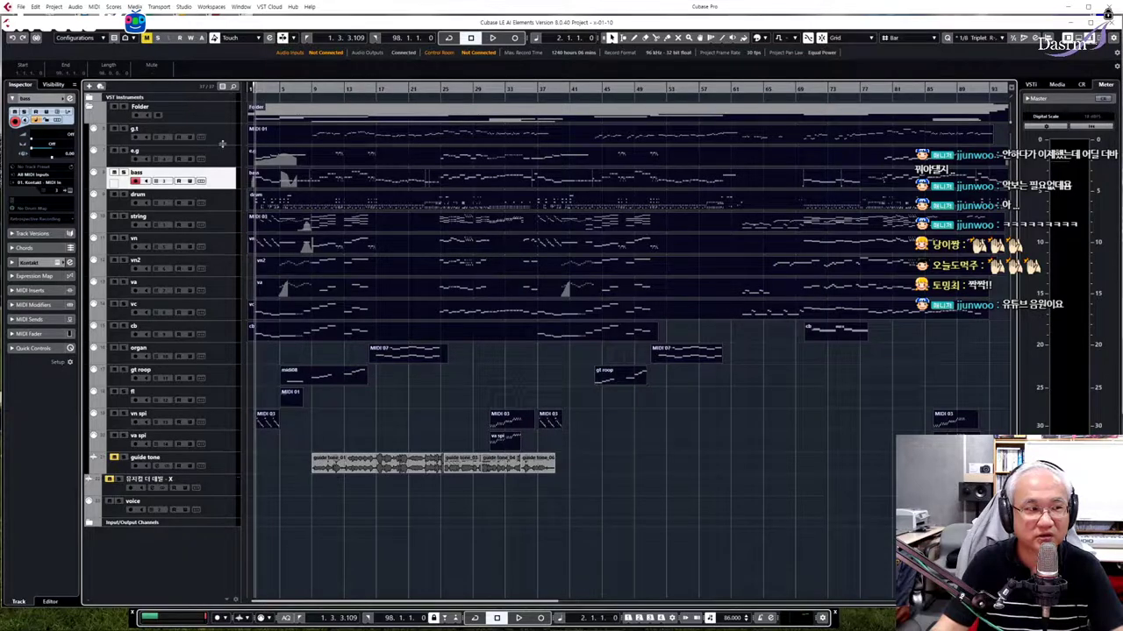
pyautogui.click(147, 181)
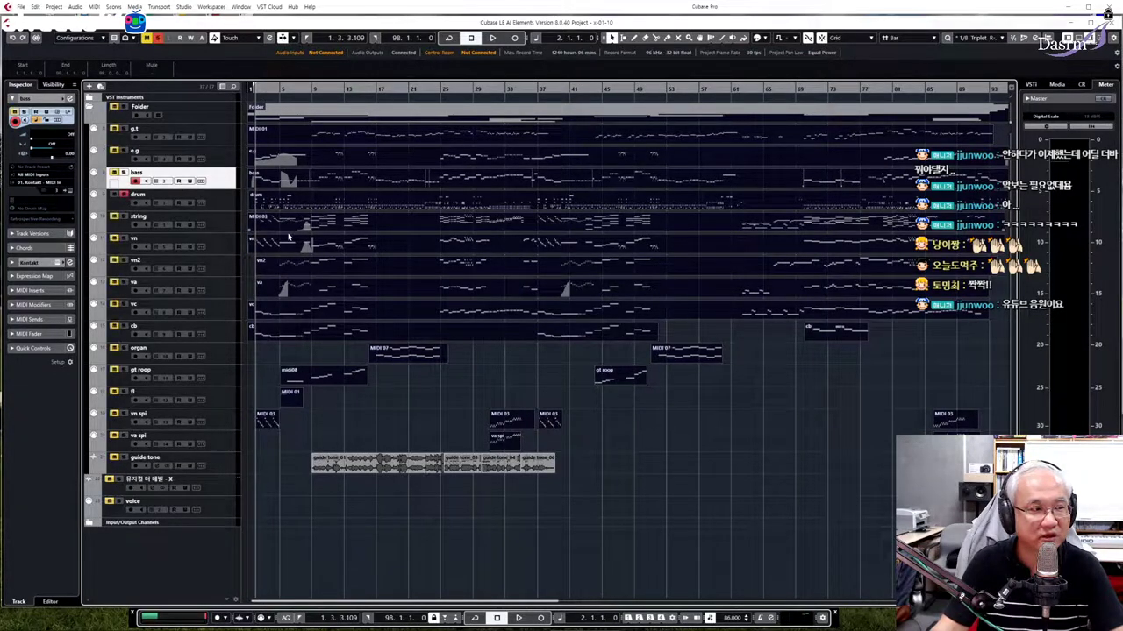
pyautogui.press('space')
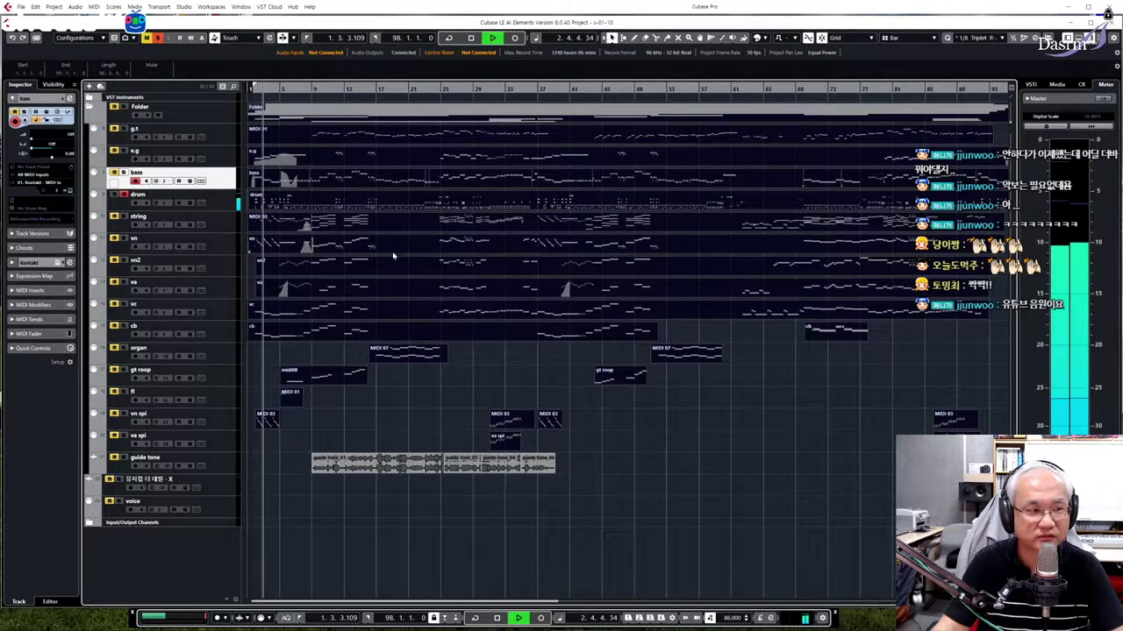
pyautogui.press('Down')
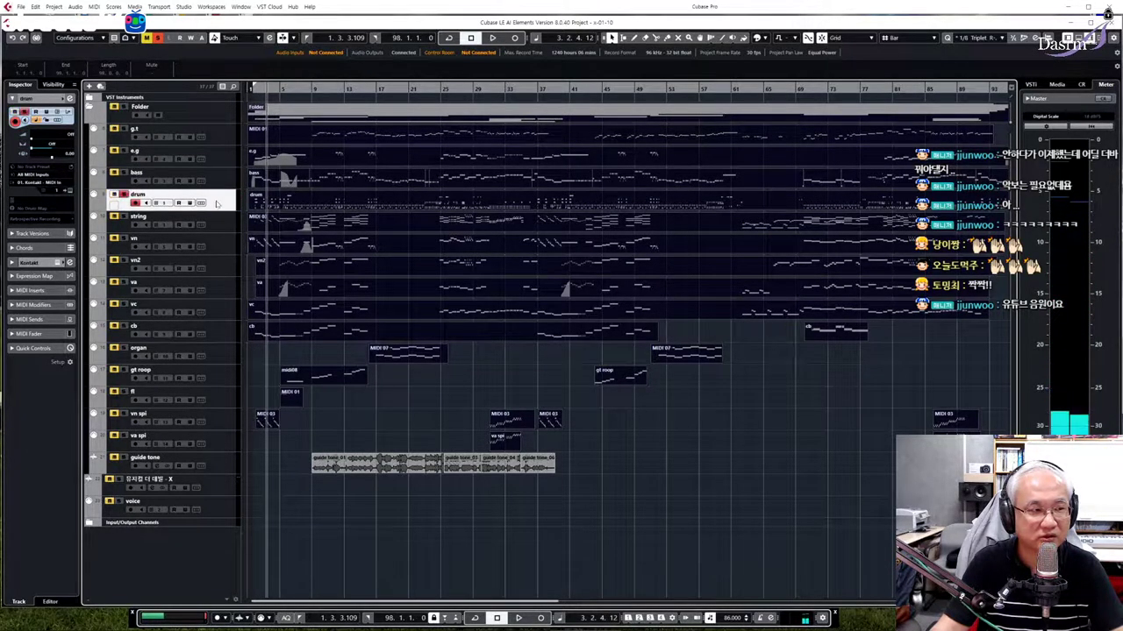
pyautogui.press('space')
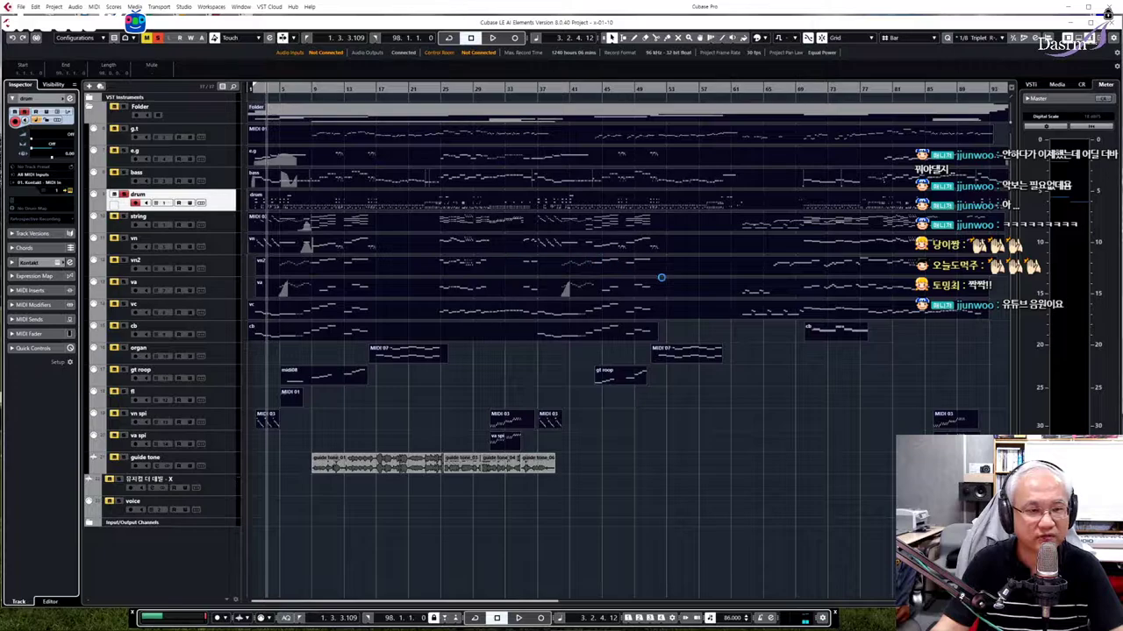
# - Open the drum track's Kontakt instrument and look through Studio Drummer's kit page and mixer preset list
pyautogui.scroll(1, 689, 268)
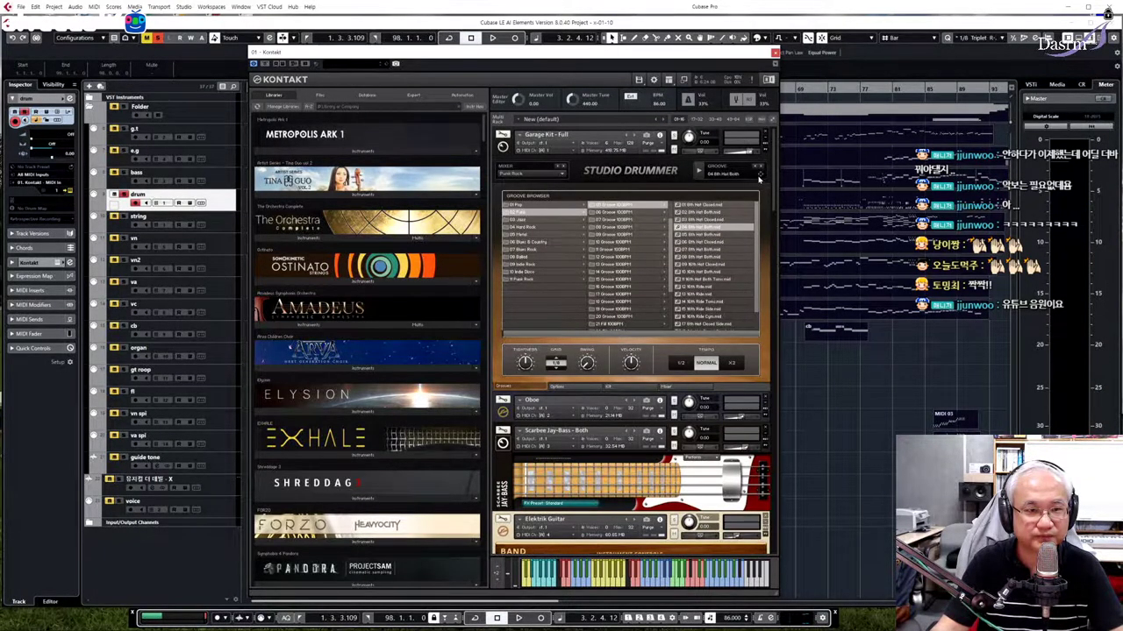
pyautogui.click(562, 387)
pyautogui.click(616, 388)
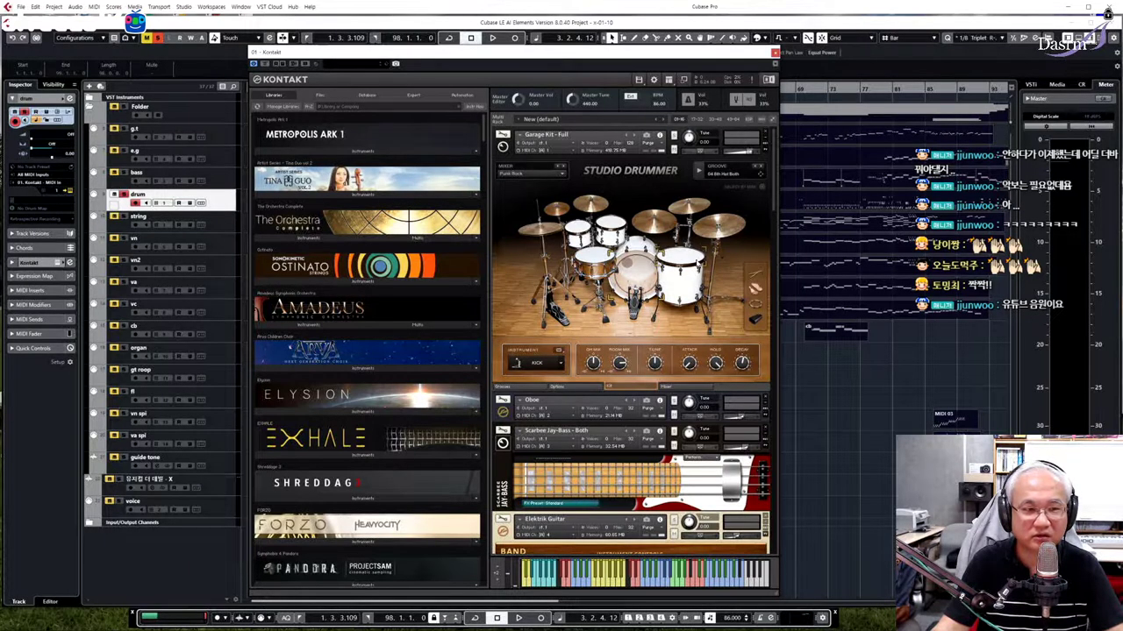
pyautogui.click(562, 174)
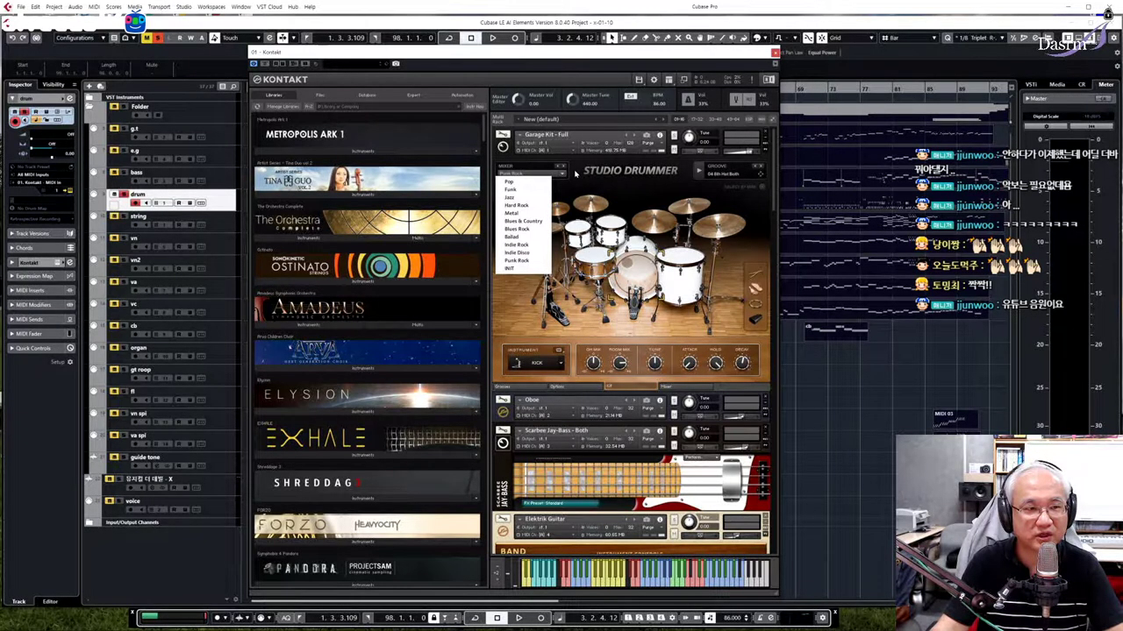
pyautogui.click(574, 171)
# - Move the Kontakt window clear of the timeline's start and audition the drums with the Garage Kit - Full
pyautogui.moveTo(429, 53)
pyautogui.mouseDown()
pyautogui.moveTo(447, 55)
pyautogui.moveTo(422, 54)
pyautogui.mouseUp()
pyautogui.click(265, 87)
pyautogui.press('space')
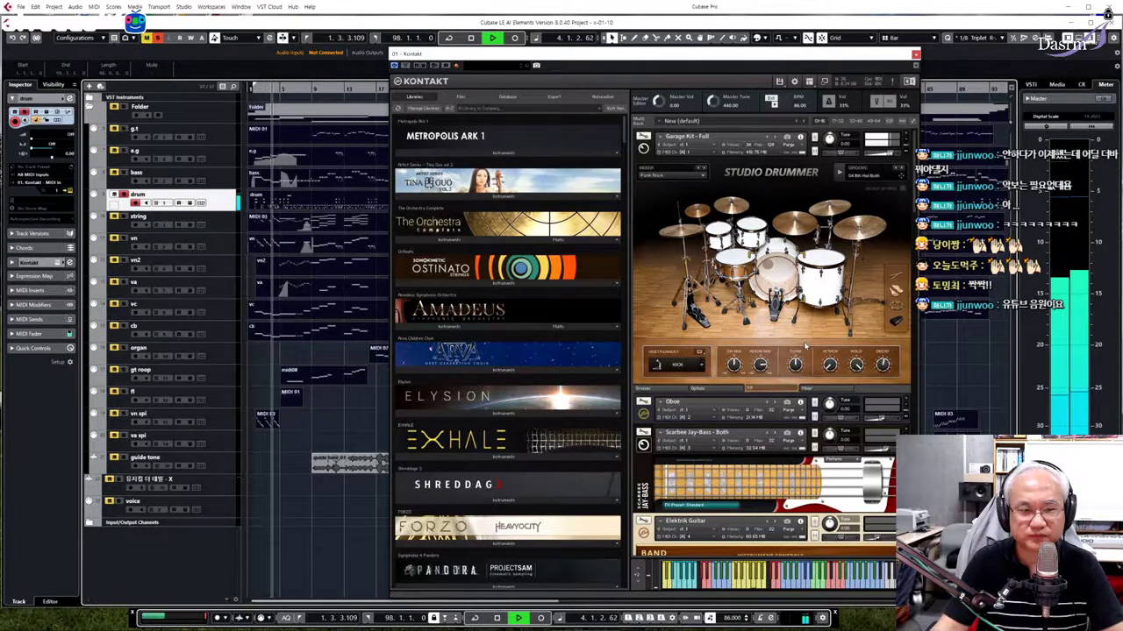
pyautogui.press('space')
# - Set the Studio Drummer mixer preset to Funk, and remove the Garage Kit - Full instrument without saving its changes
pyautogui.click(702, 176)
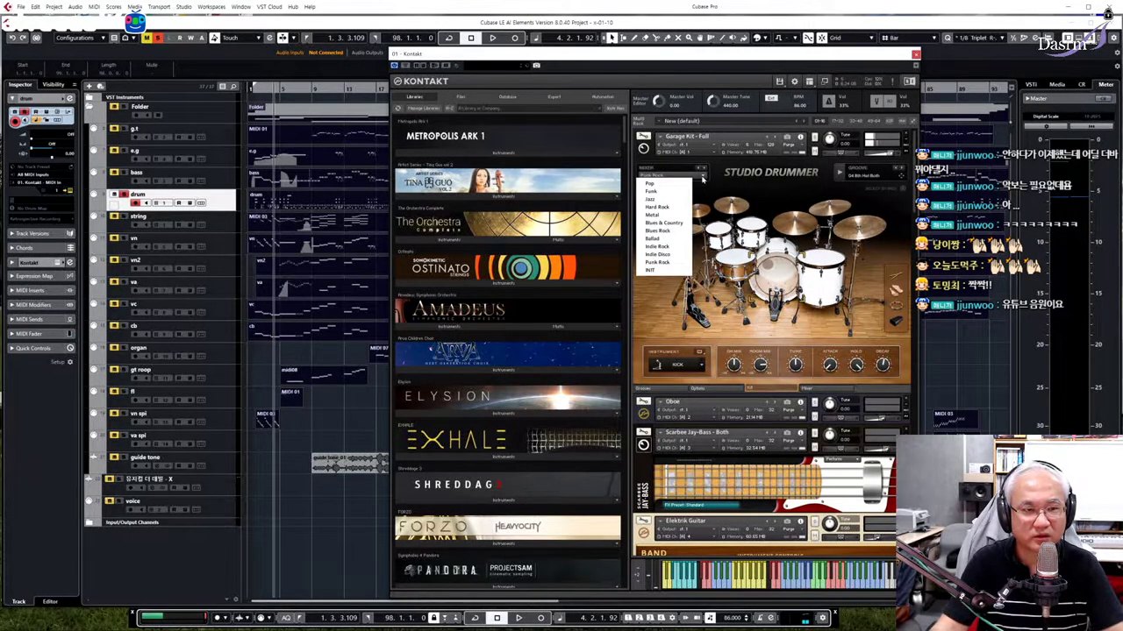
pyautogui.click(689, 191)
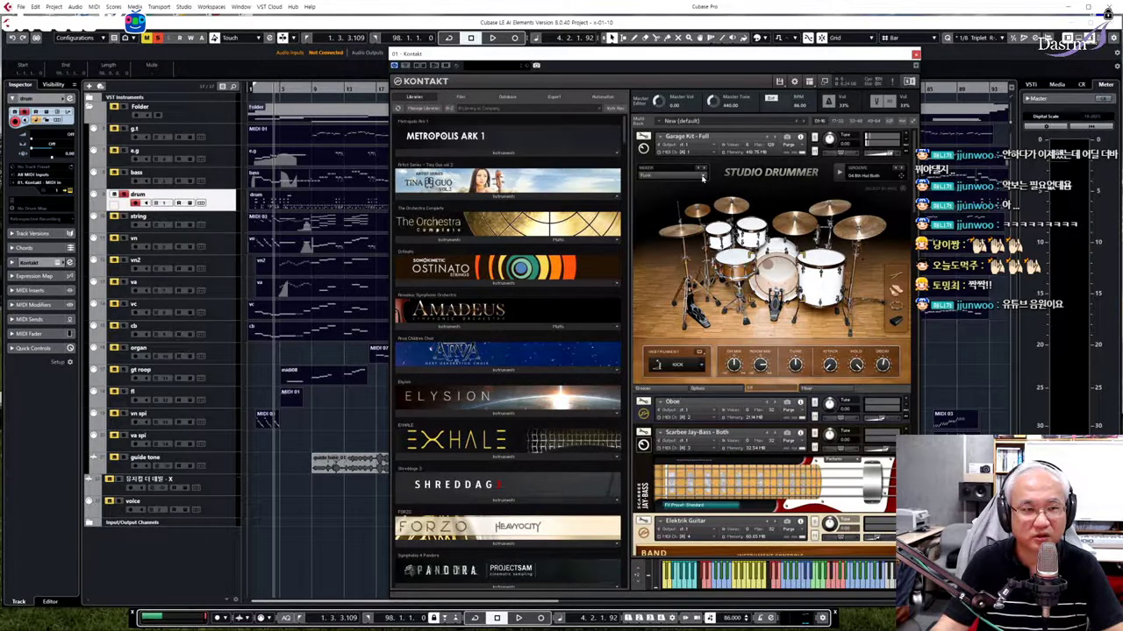
pyautogui.click(906, 135)
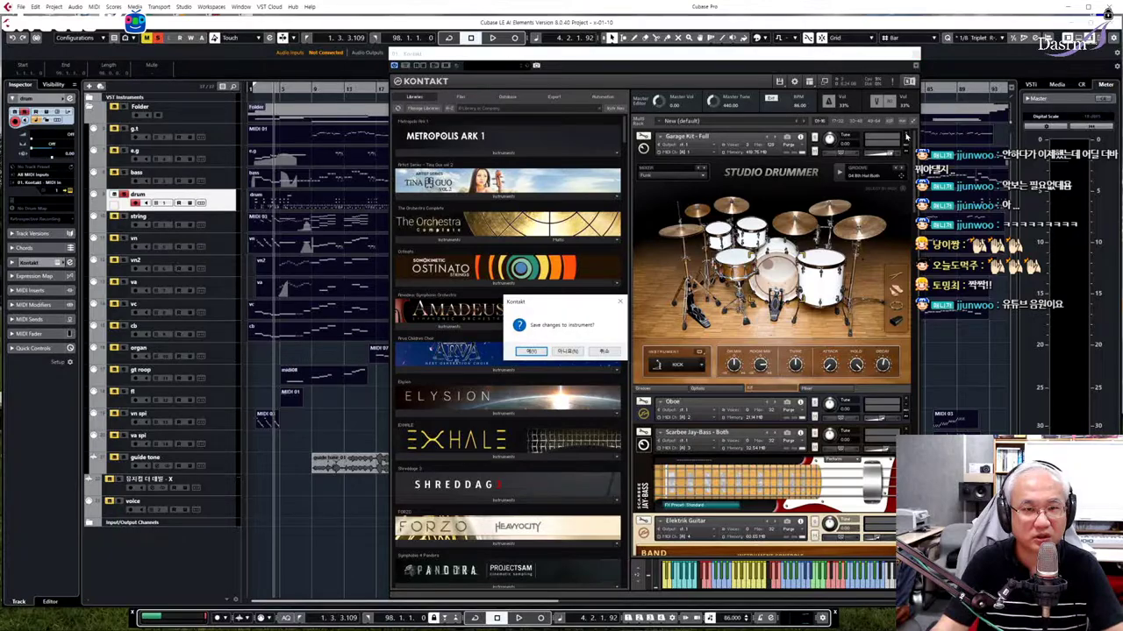
pyautogui.click(570, 357)
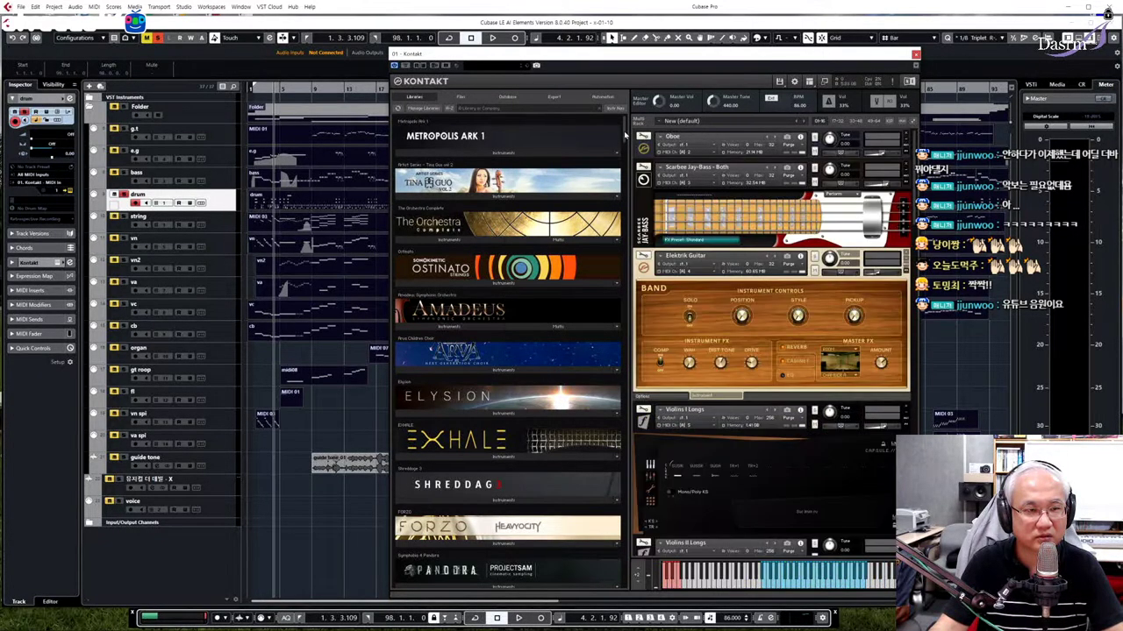
# - Load the Session Kit - Full instrument from the Studio Drummer library into Kontakt
pyautogui.moveTo(626, 136); pyautogui.dragTo(627, 348)
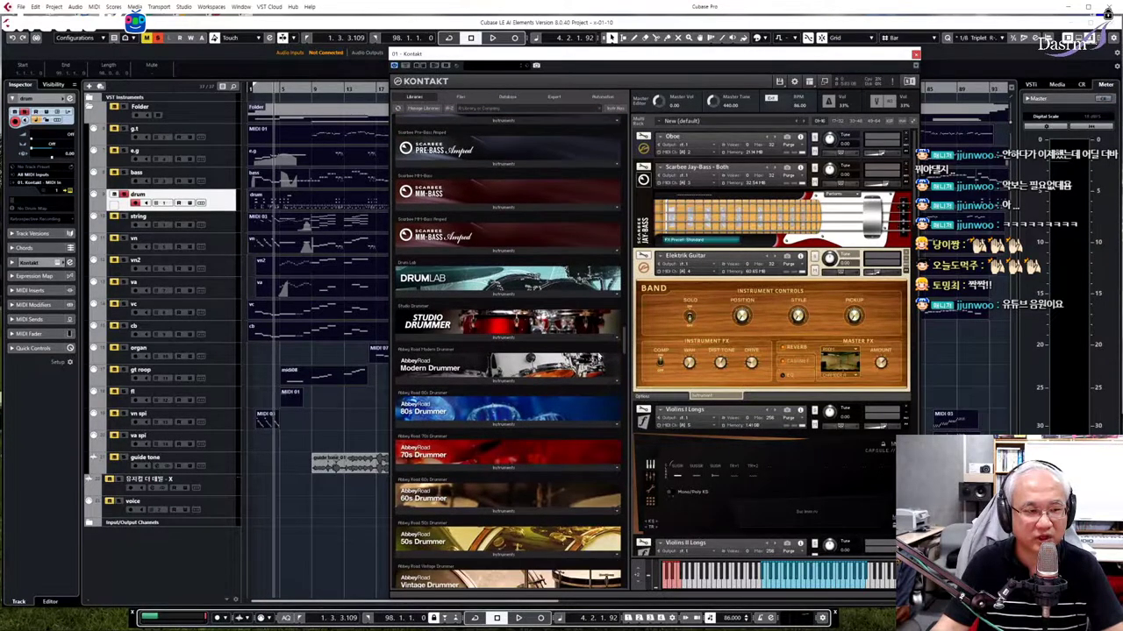
pyautogui.click(507, 339)
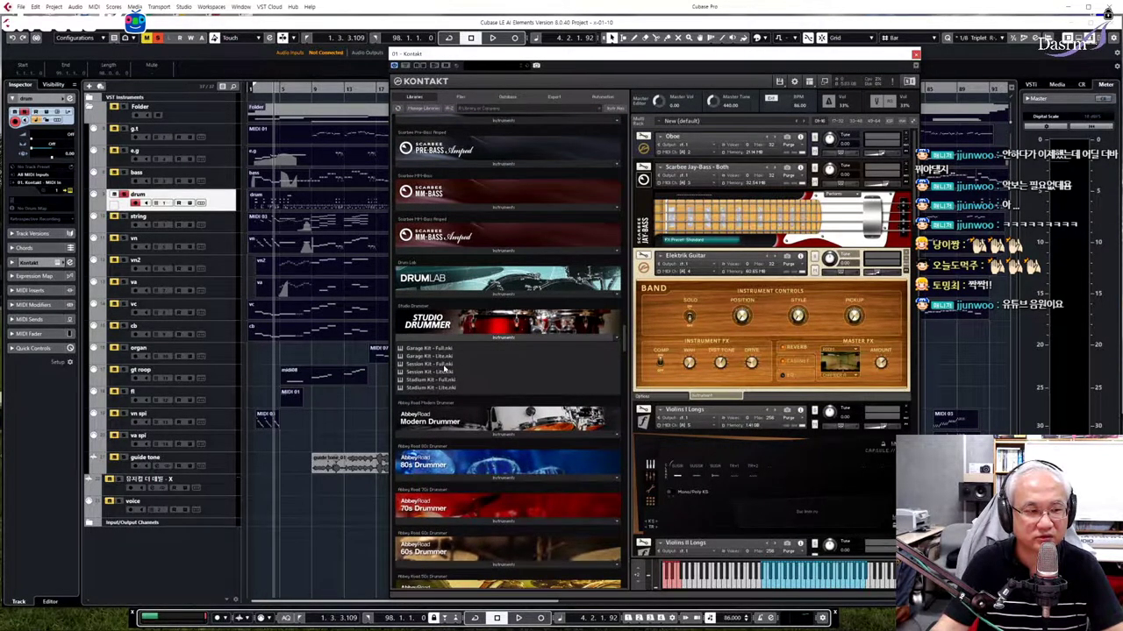
pyautogui.click(443, 365)
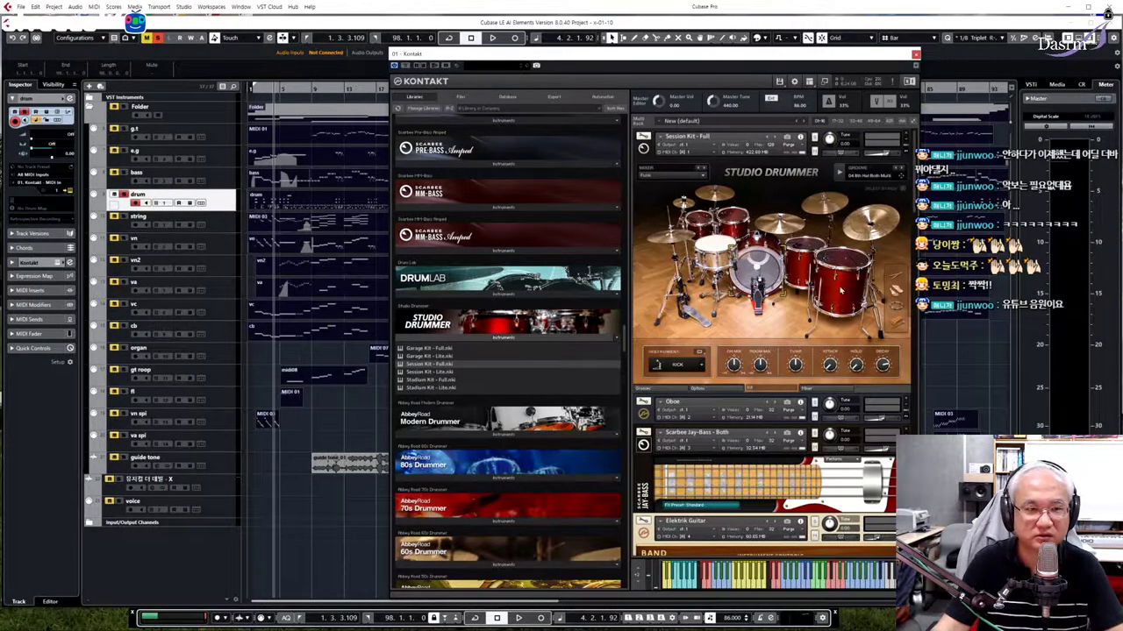
# - Audition the drum track with the Session Kit - Full, and move the Kontakt window to uncover more of the arrangement
pyautogui.click(254, 89)
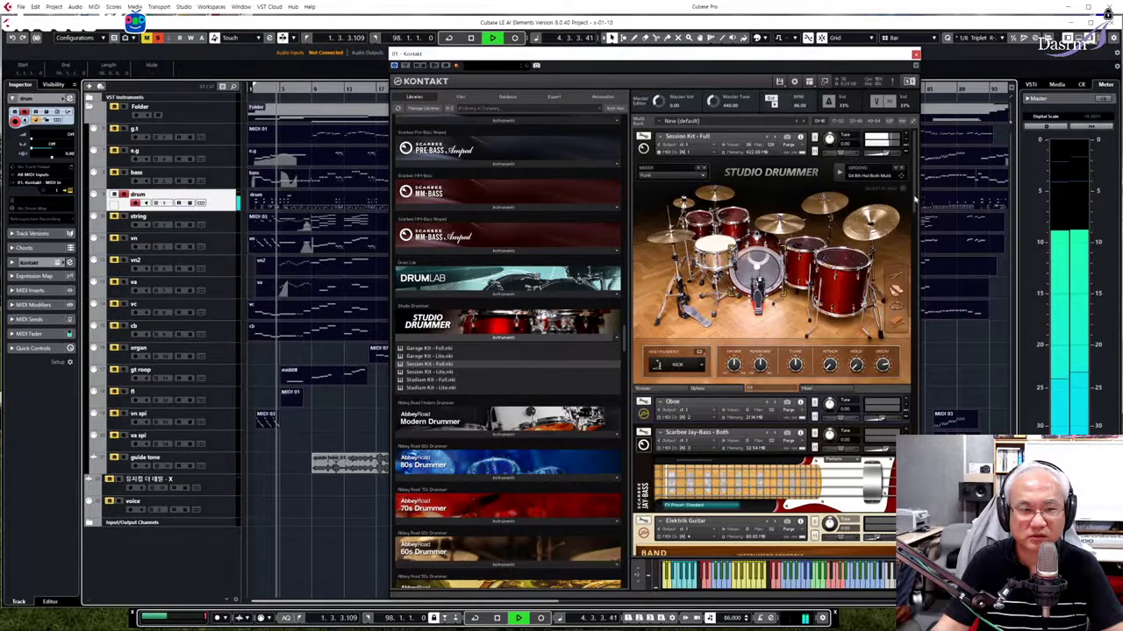
pyautogui.press('space')
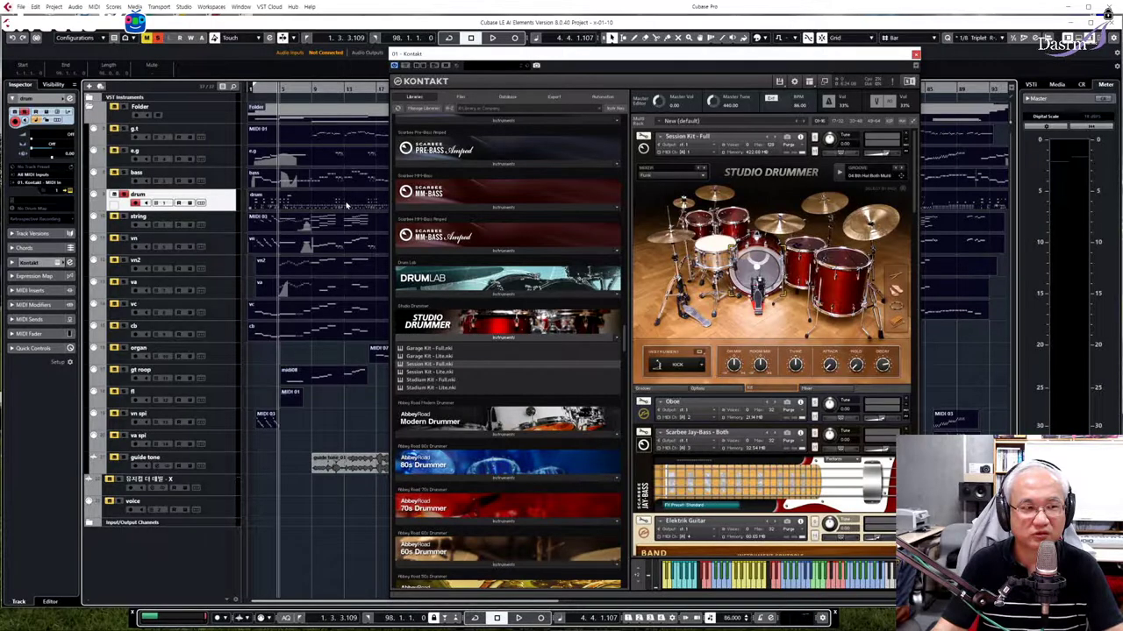
pyautogui.press('space')
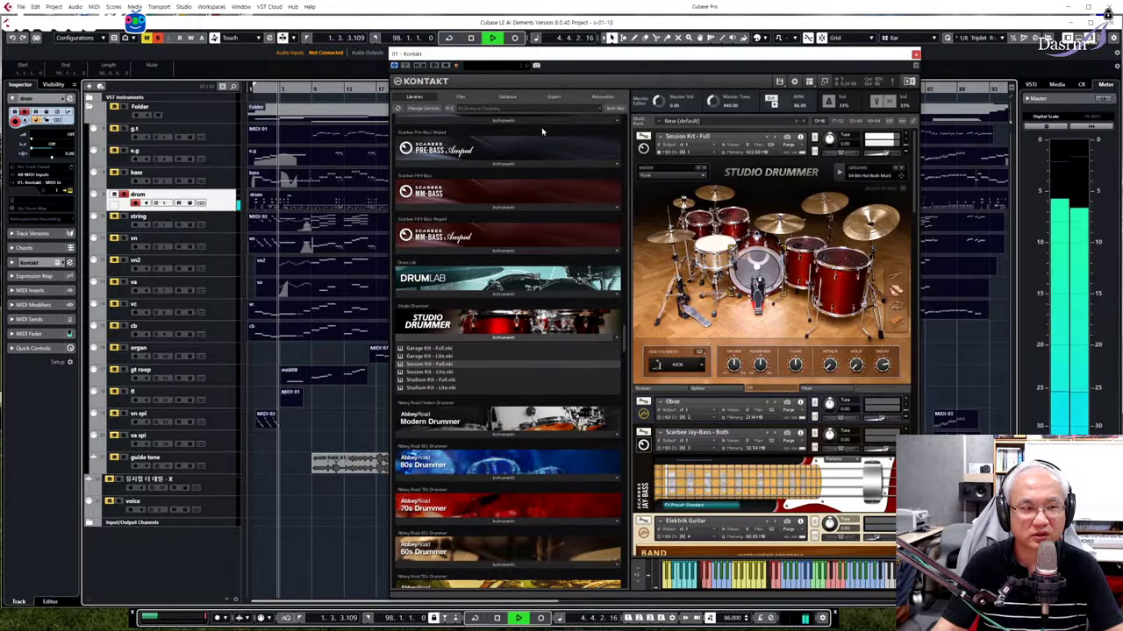
pyautogui.moveTo(559, 56); pyautogui.dragTo(662, 60)
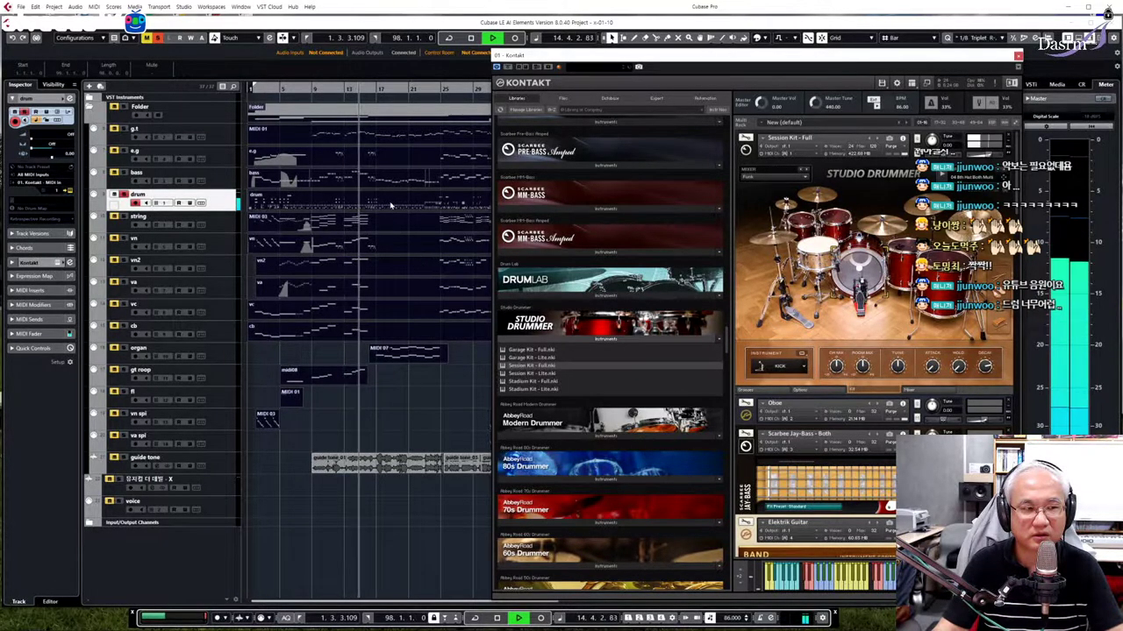
pyautogui.press('space')
pyautogui.hotkey('ctrl', 'e')
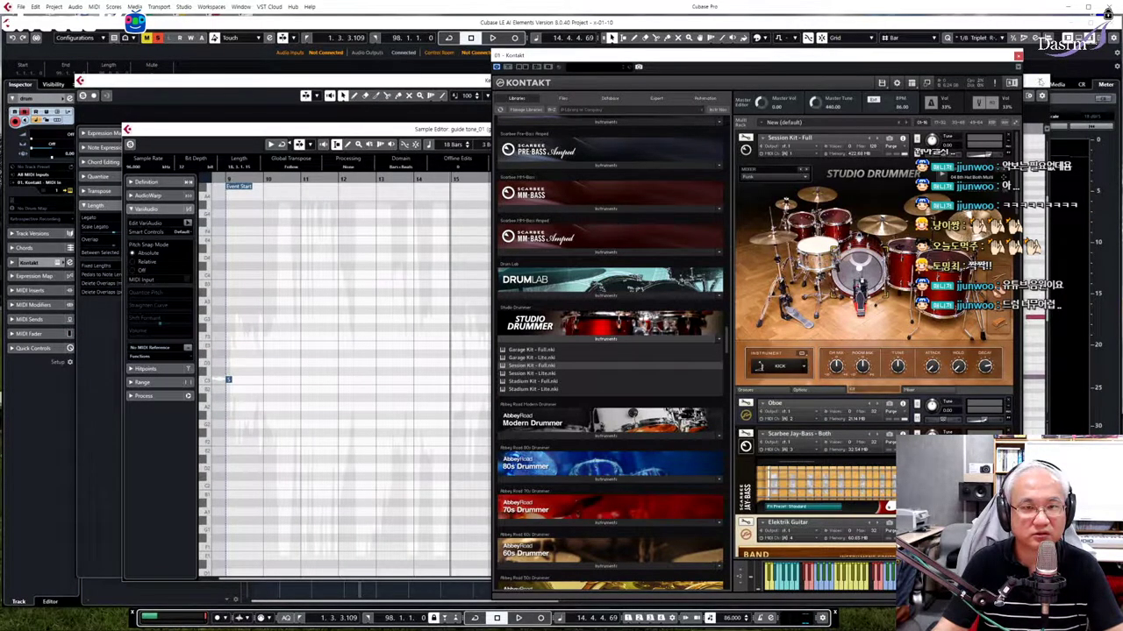
pyautogui.click(1039, 82)
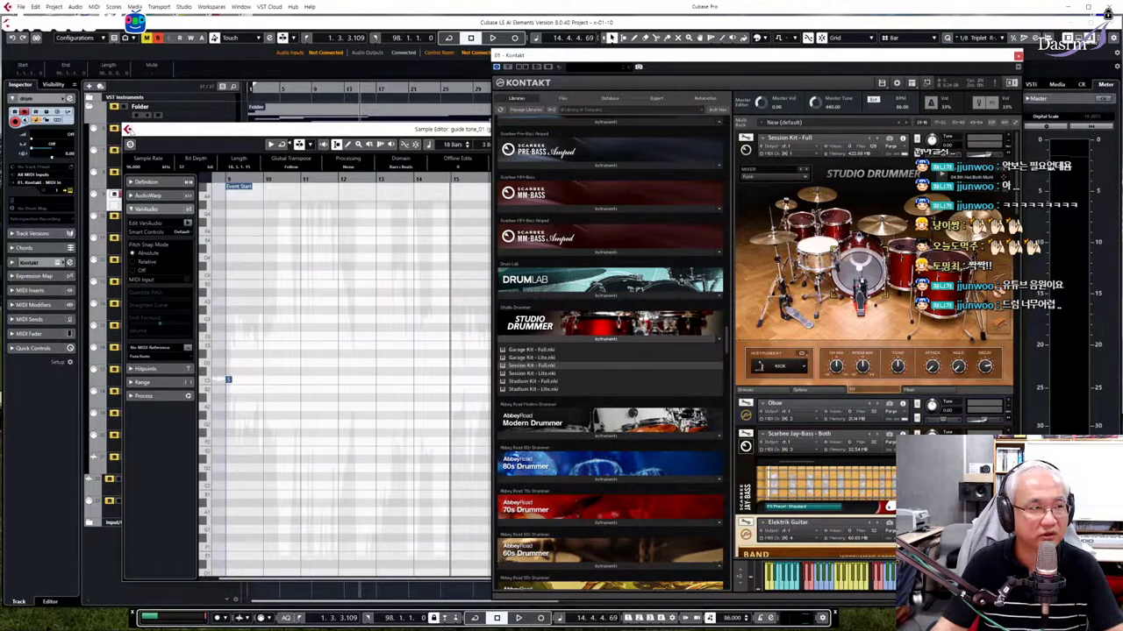
pyautogui.click(127, 128)
pyautogui.click(402, 379)
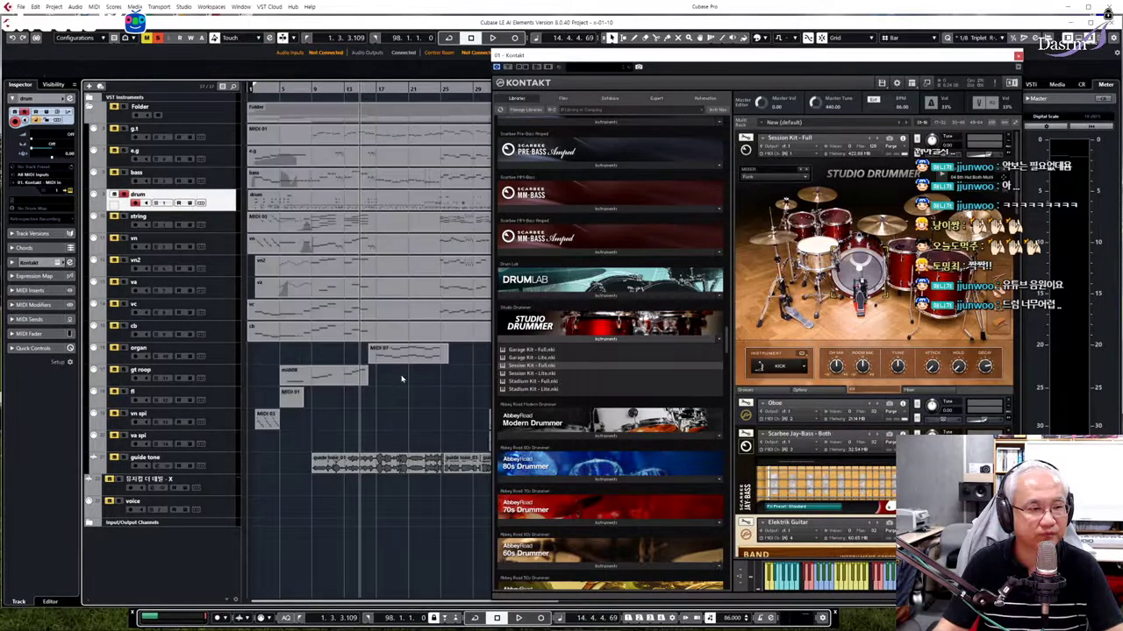
# - Open the drum part in the Key Editor, reduce the velocity lane's height and get the Kontakt window out of the way
pyautogui.doubleClick(394, 209)
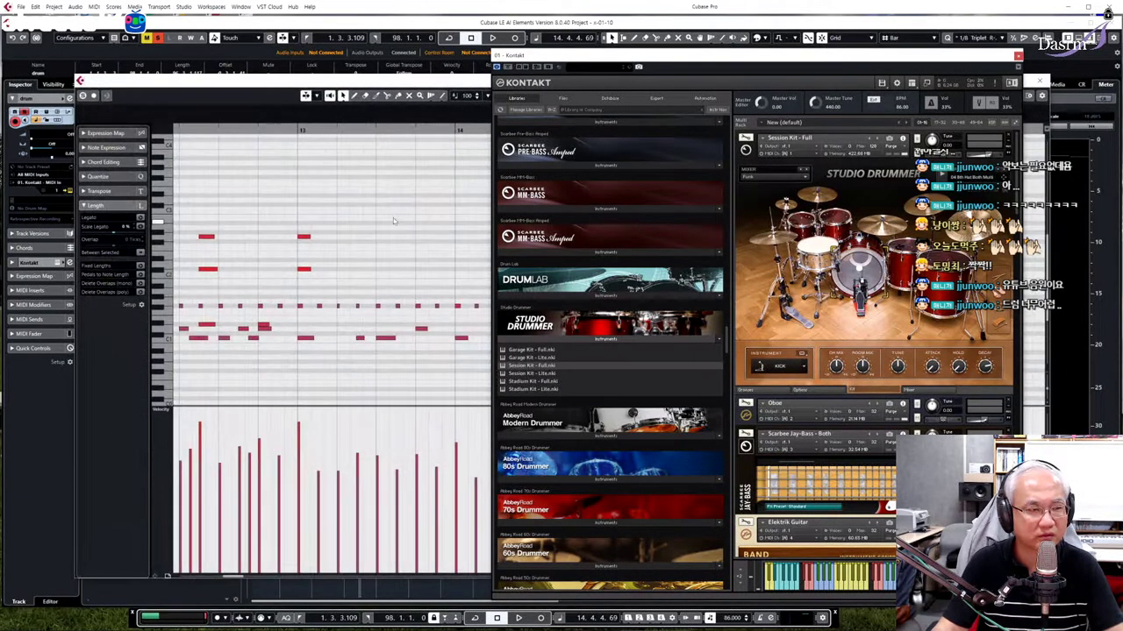
pyautogui.moveTo(389, 403); pyautogui.dragTo(377, 450)
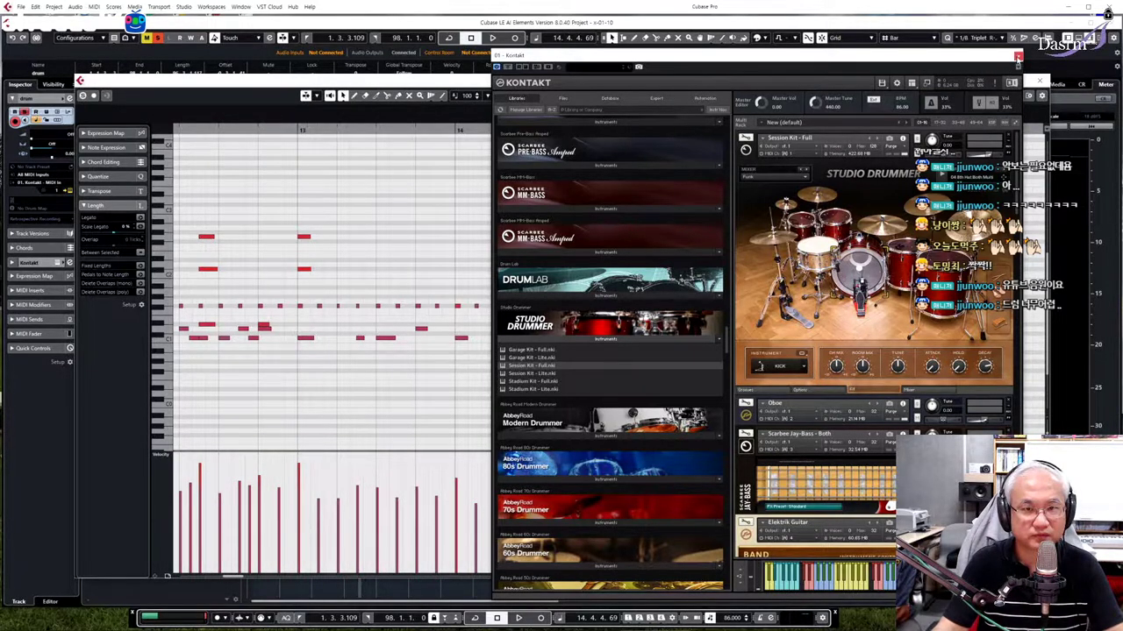
pyautogui.click(1018, 56)
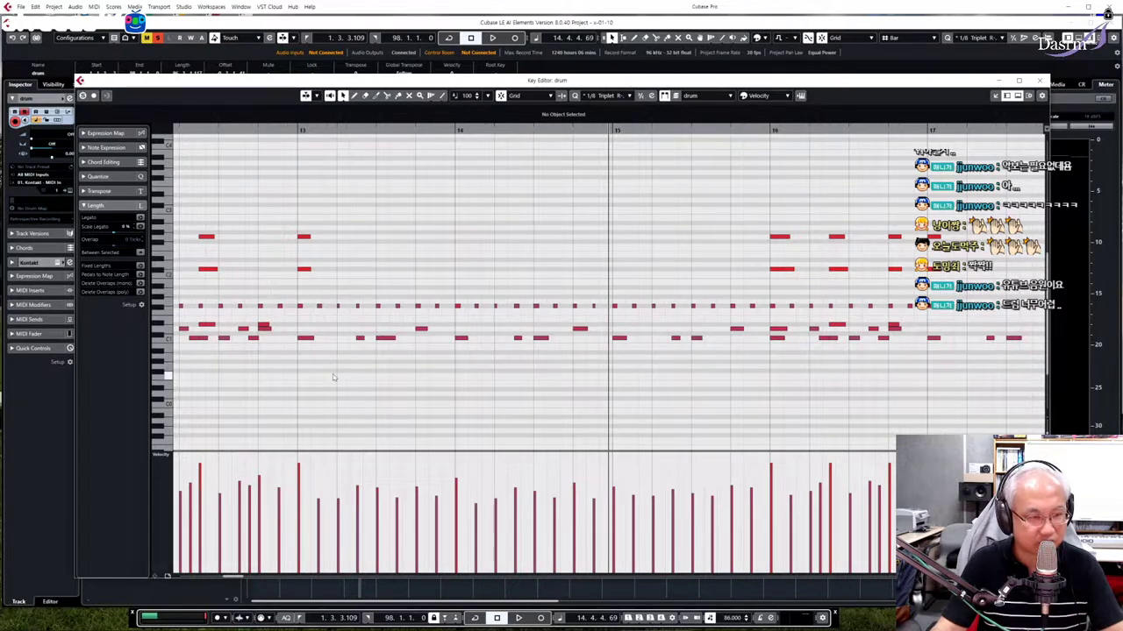
# - Select all the kick notes on C1 across the whole drum part
pyautogui.press('g')
pyautogui.press('g')
pyautogui.press('g')
pyautogui.press('g')
pyautogui.press('g')
pyautogui.press('g')
pyautogui.press('g')
pyautogui.press('g')
pyautogui.press('g')
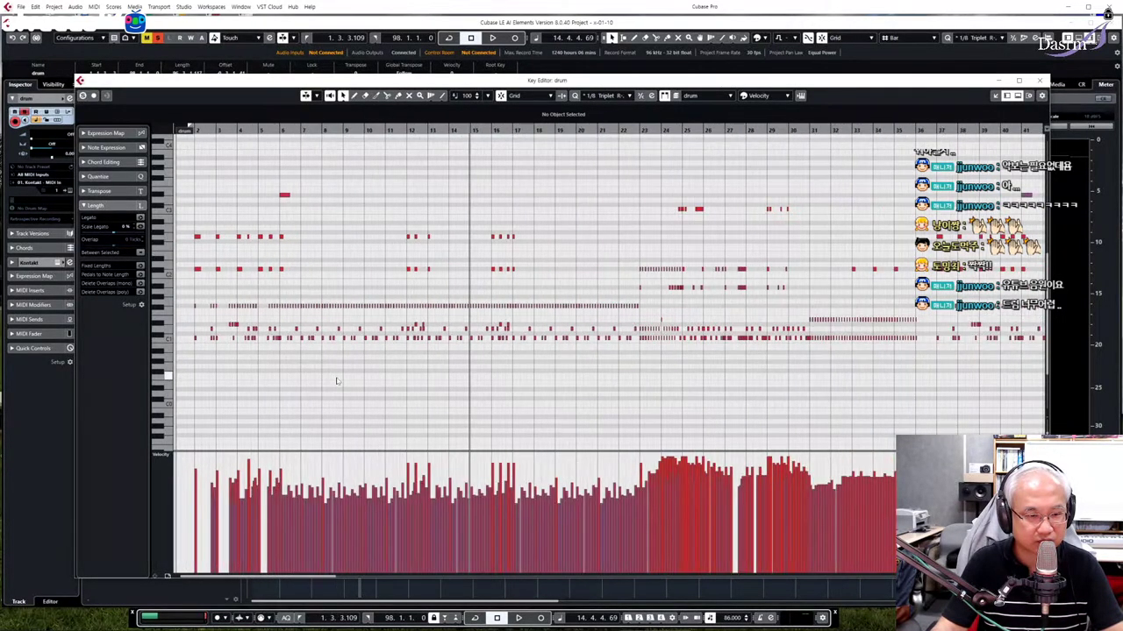
pyautogui.press('g')
pyautogui.press('g')
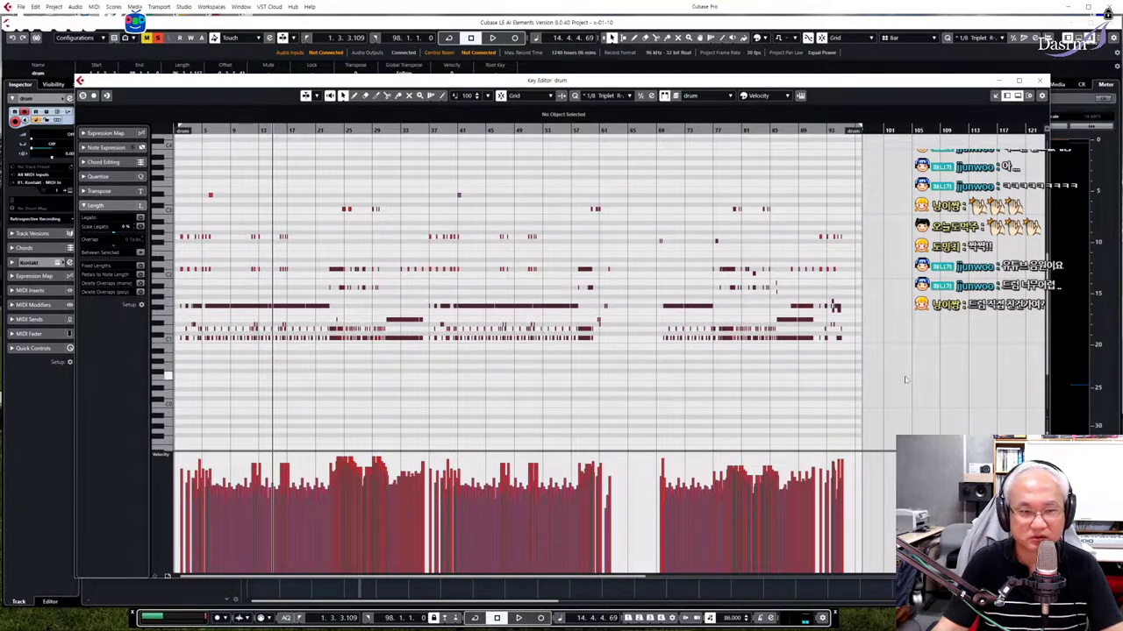
pyautogui.moveTo(882, 358); pyautogui.dragTo(173, 338)
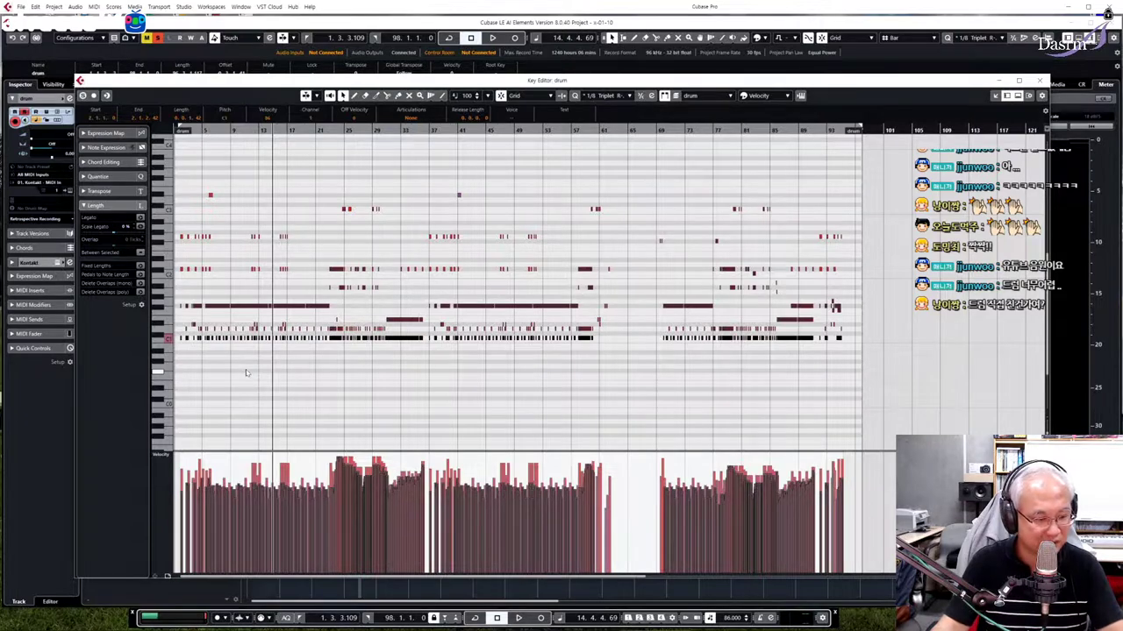
# - Examine the selected kick notes' velocities along the part and audition the drums from bar 23
pyautogui.press('g')
pyautogui.press('g')
pyautogui.press('g')
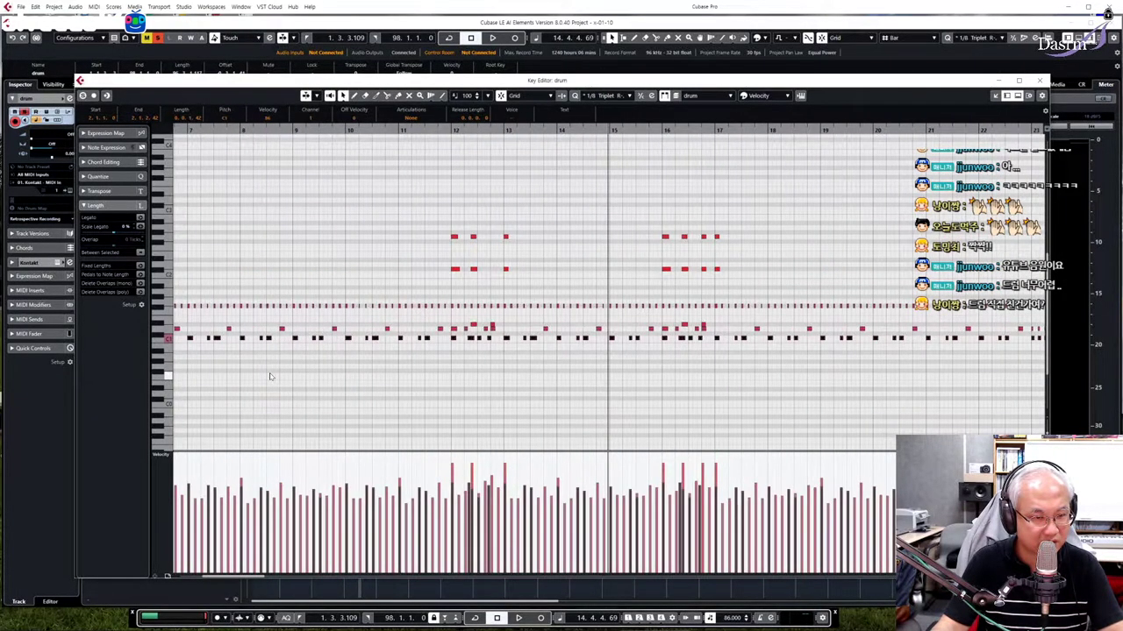
pyautogui.press('h')
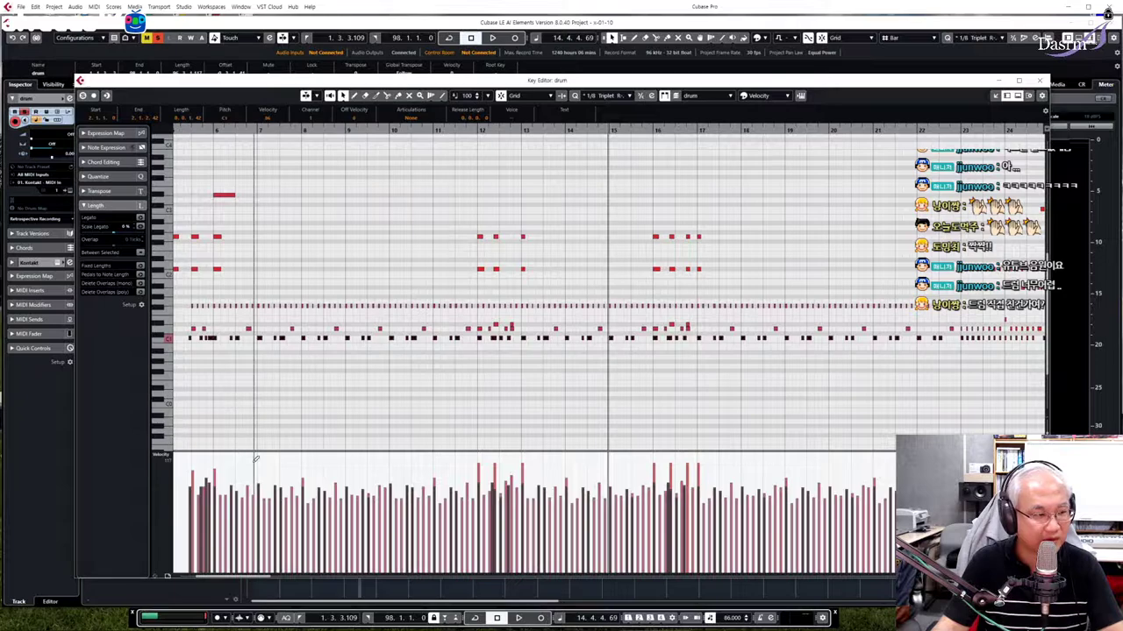
pyautogui.press('h')
pyautogui.press('h')
pyautogui.press('h')
pyautogui.press('h')
pyautogui.press('h')
pyautogui.press('h')
pyautogui.press('h')
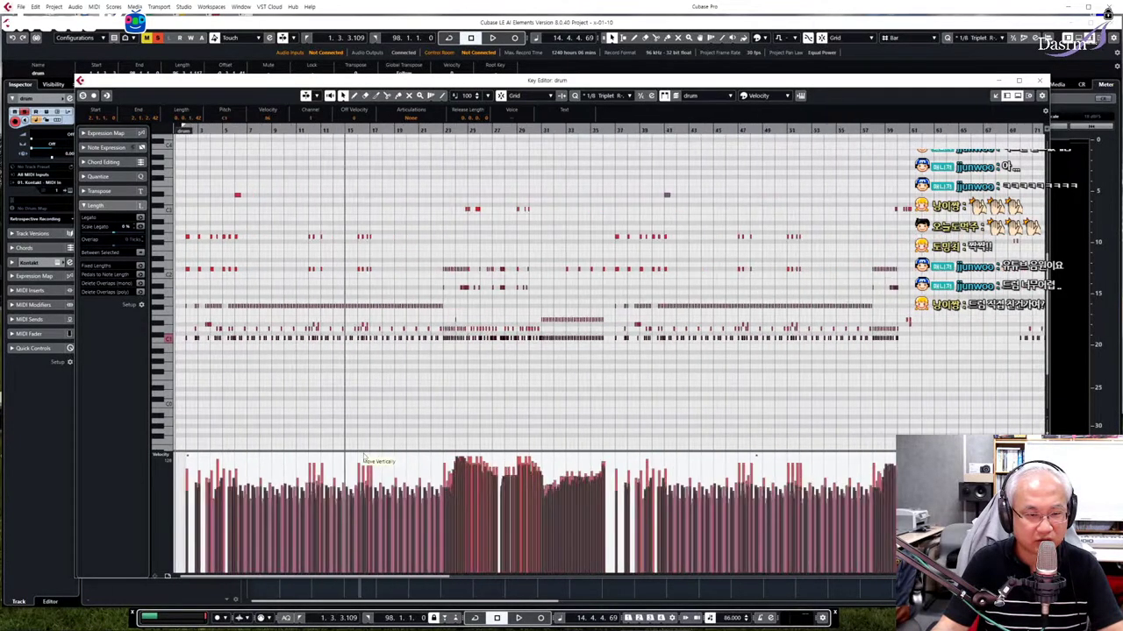
pyautogui.press('h')
pyautogui.press('h')
pyautogui.press('h')
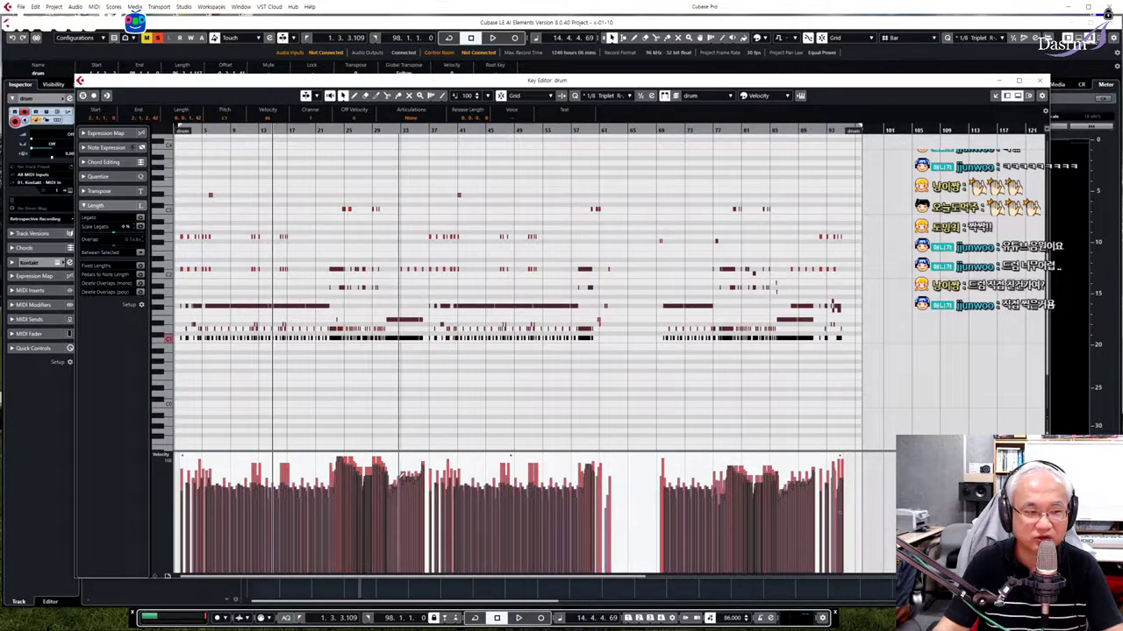
pyautogui.click(332, 130)
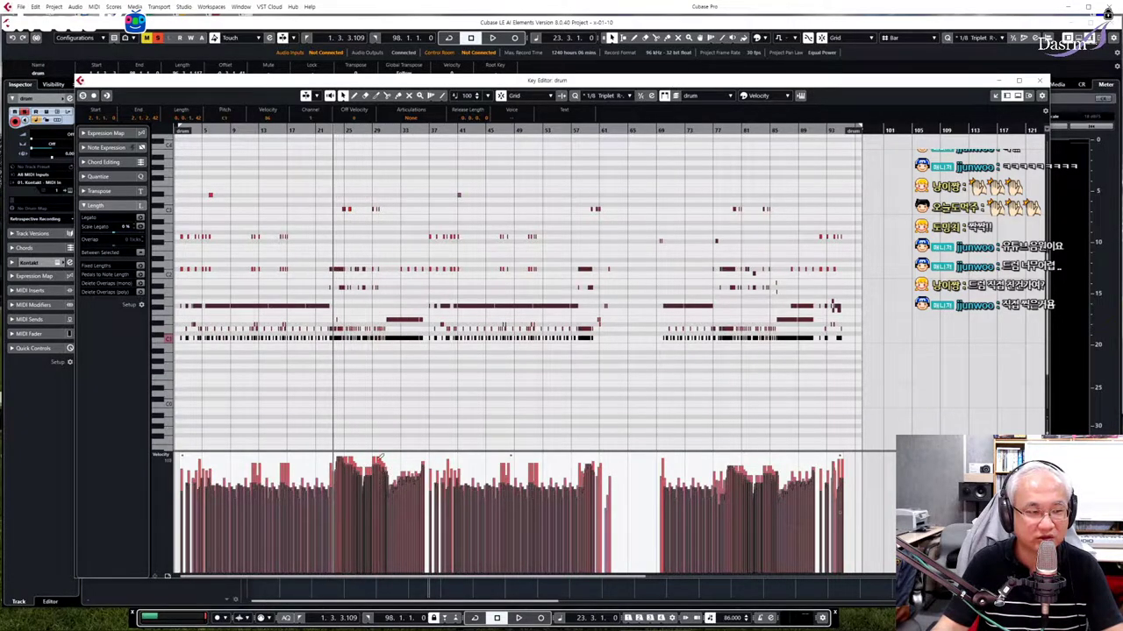
pyautogui.press('space')
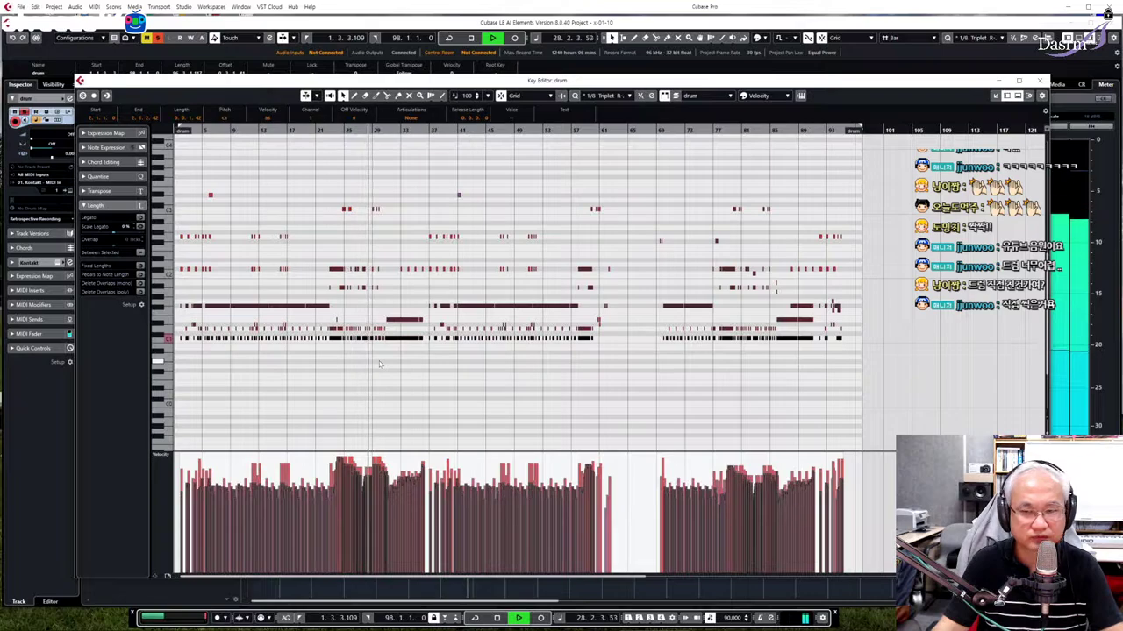
pyautogui.press('space')
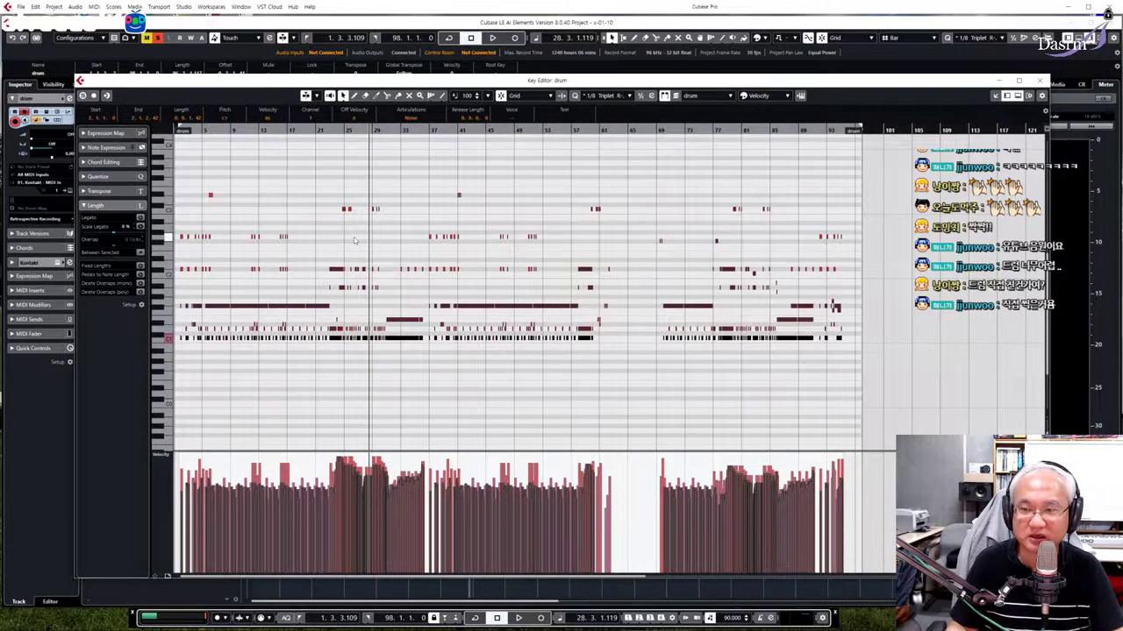
# - Move the playback position to bar 4 and scale the selected kick notes' velocities up slightly across the whole part
pyautogui.click(194, 130)
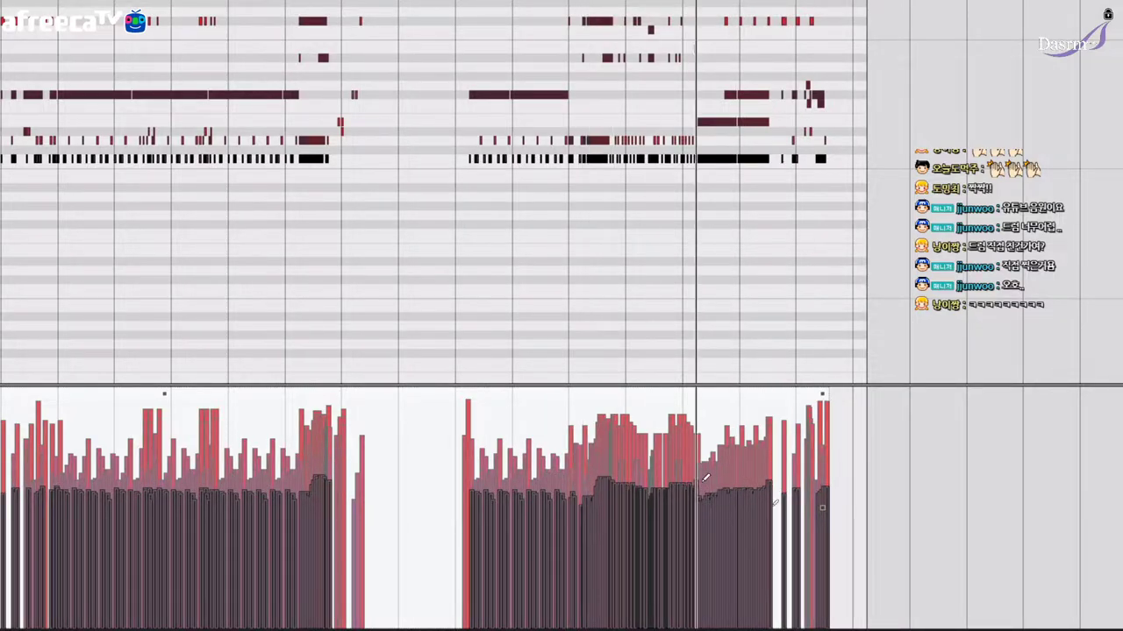
pyautogui.moveTo(701, 498); pyautogui.dragTo(733, 482)
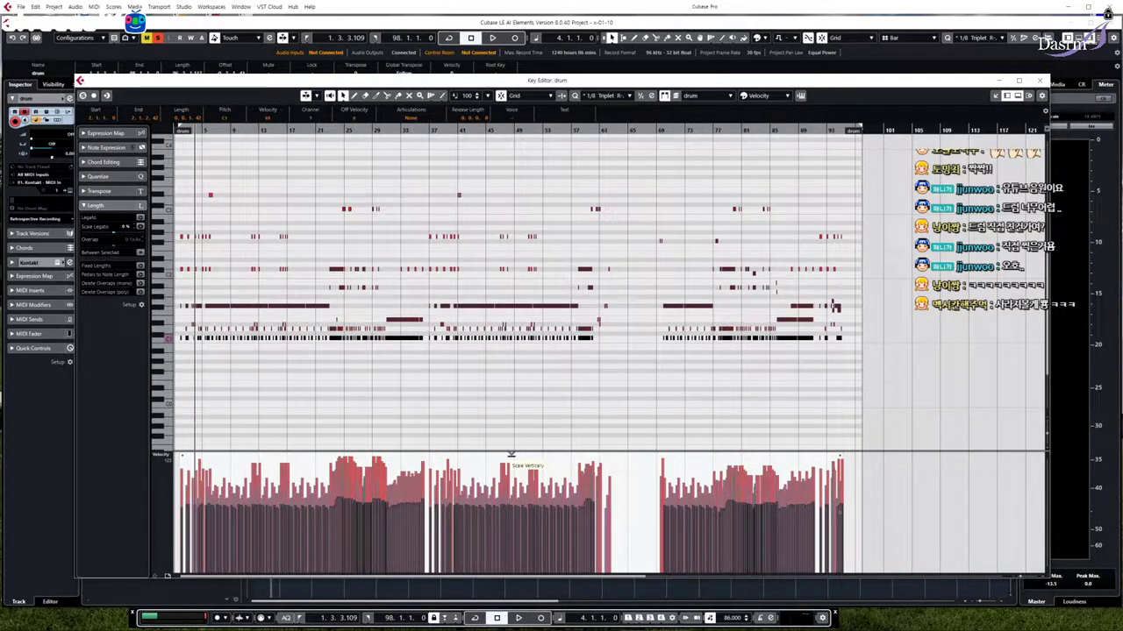
pyautogui.moveTo(511, 455); pyautogui.dragTo(514, 436)
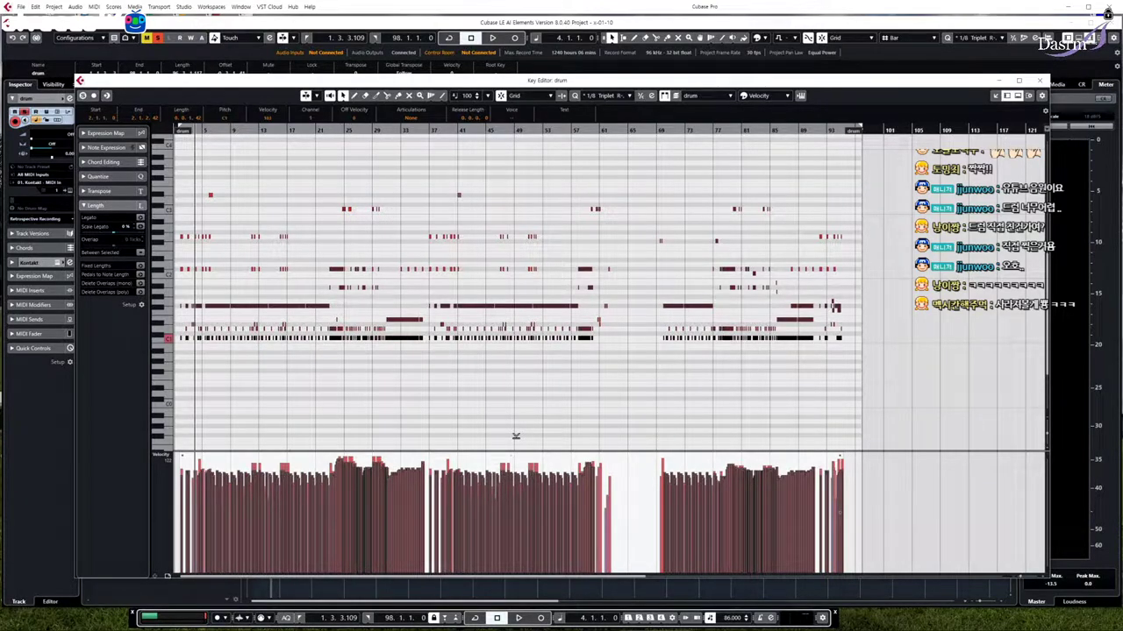
pyautogui.moveTo(515, 436); pyautogui.dragTo(516, 436)
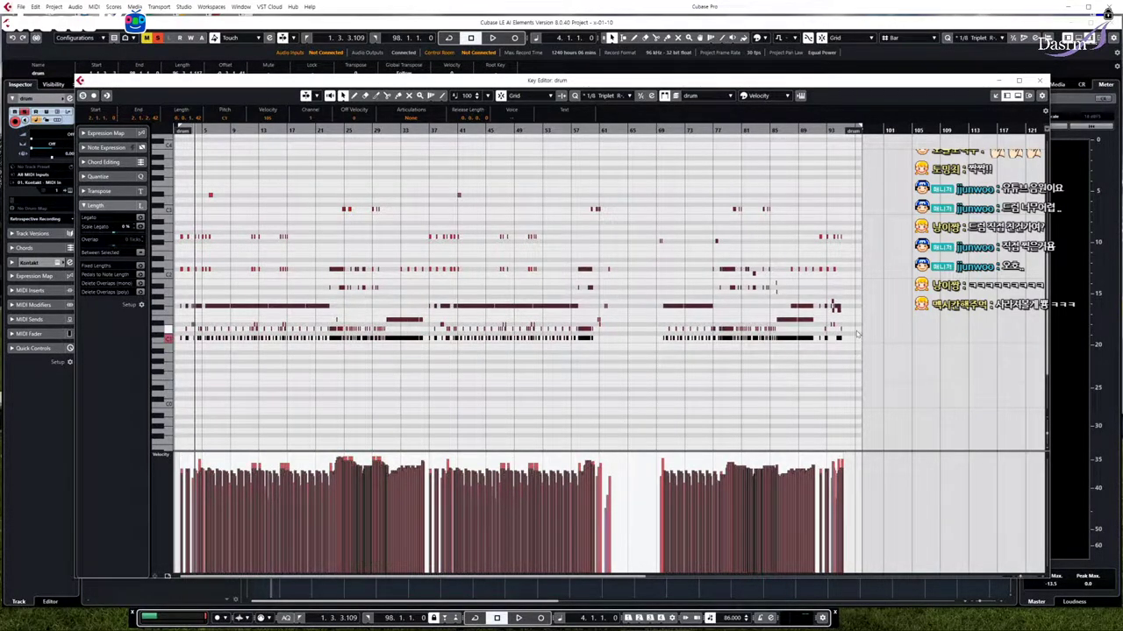
# - Select the snare notes on D1, switch to the hi-hat notes around F#1 and raise their velocities while auditioning from bar 4
pyautogui.moveTo(855, 333); pyautogui.dragTo(178, 330)
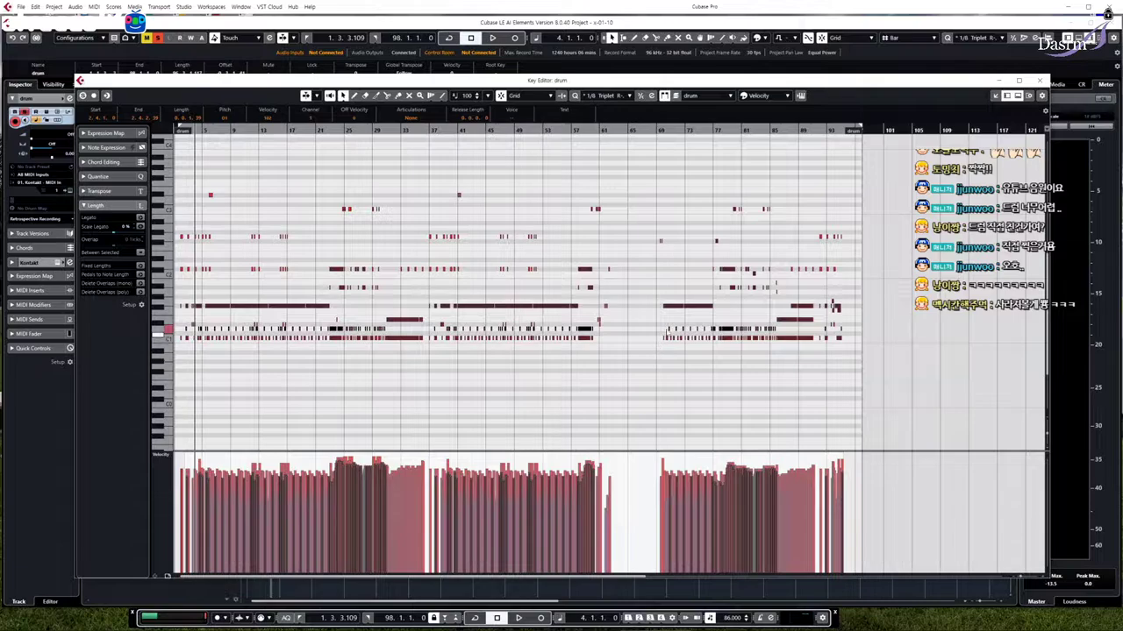
pyautogui.click(775, 306)
pyautogui.moveTo(849, 309); pyautogui.dragTo(180, 298)
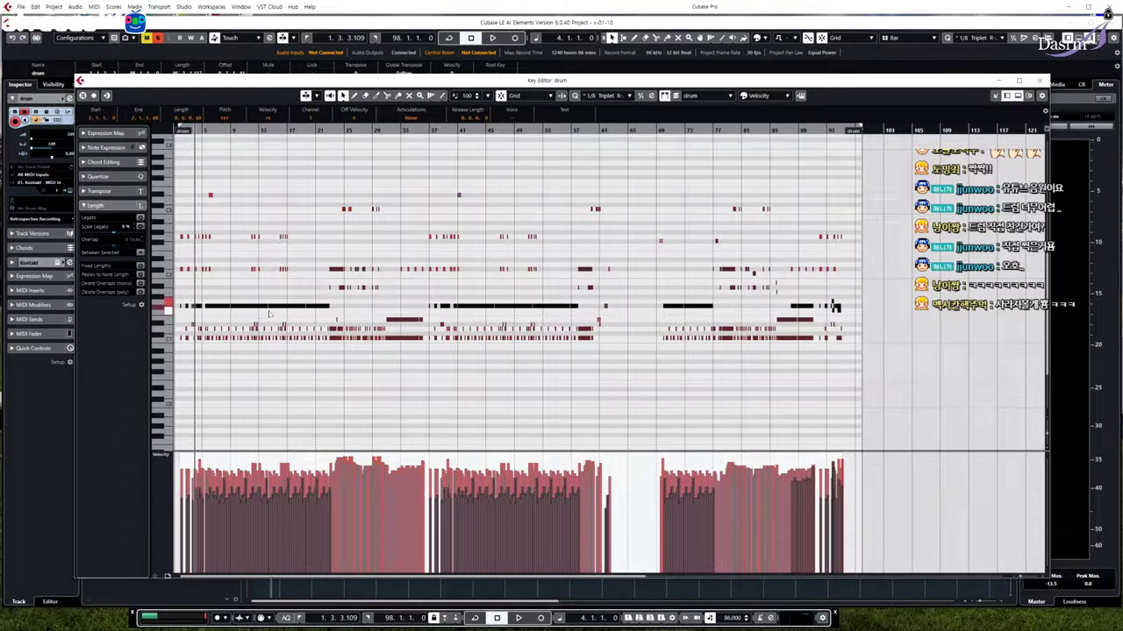
pyautogui.press('h')
pyautogui.press('h')
pyautogui.press('h')
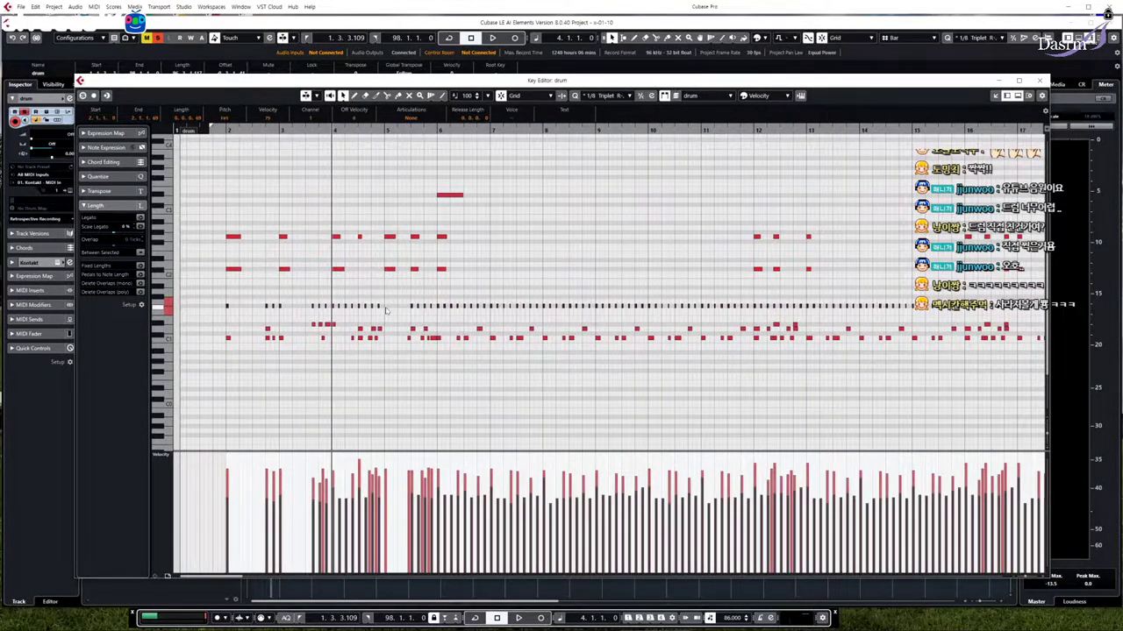
pyautogui.press('g')
pyautogui.press('g')
pyautogui.press('g')
pyautogui.press('g')
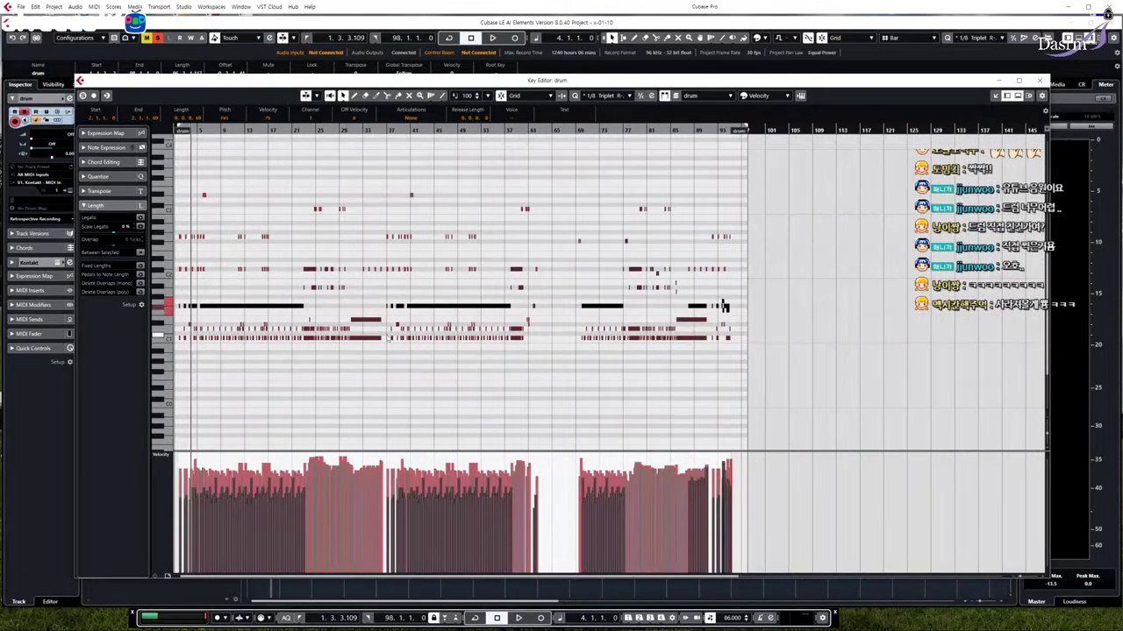
pyautogui.press('space')
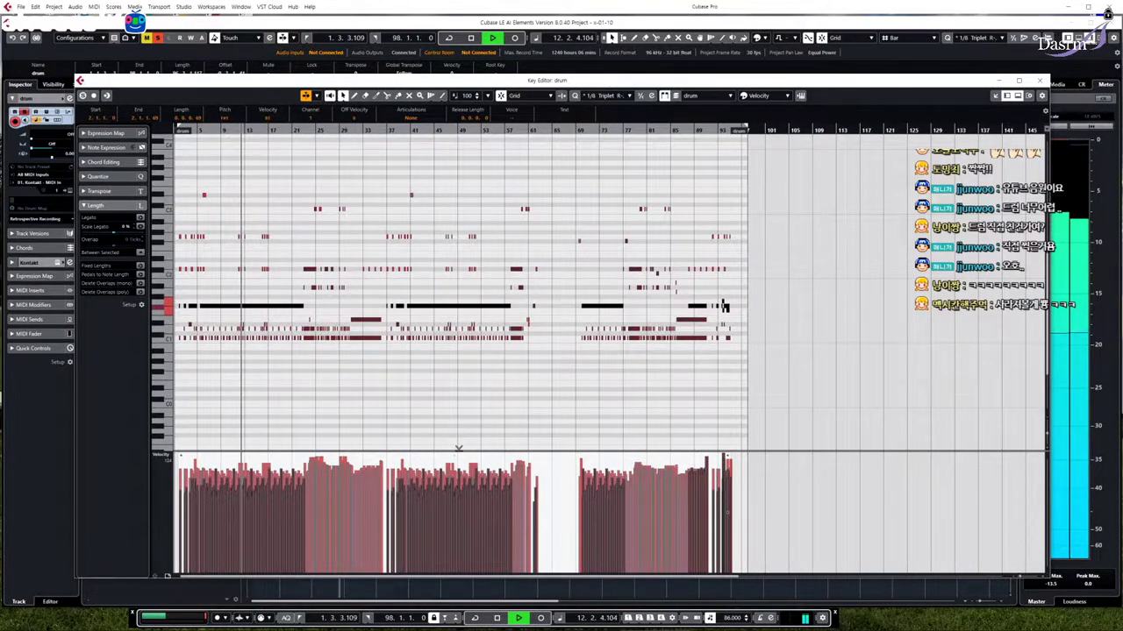
pyautogui.press('space')
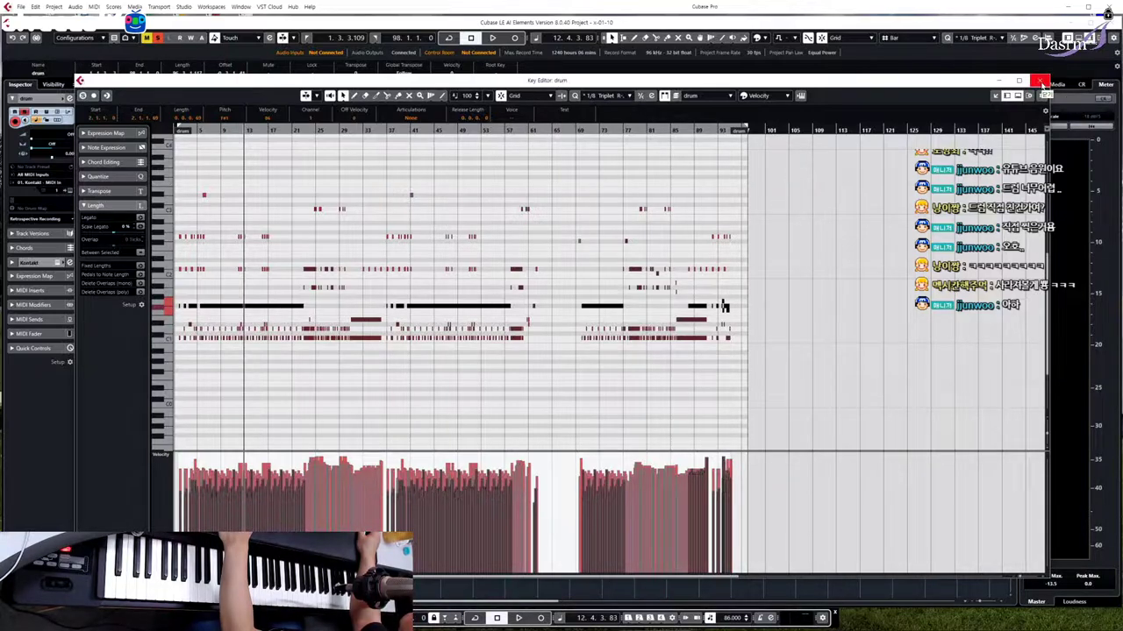
# - Close the drum part's Key Editor and audition the drum track in the arrangement
pyautogui.click(1040, 81)
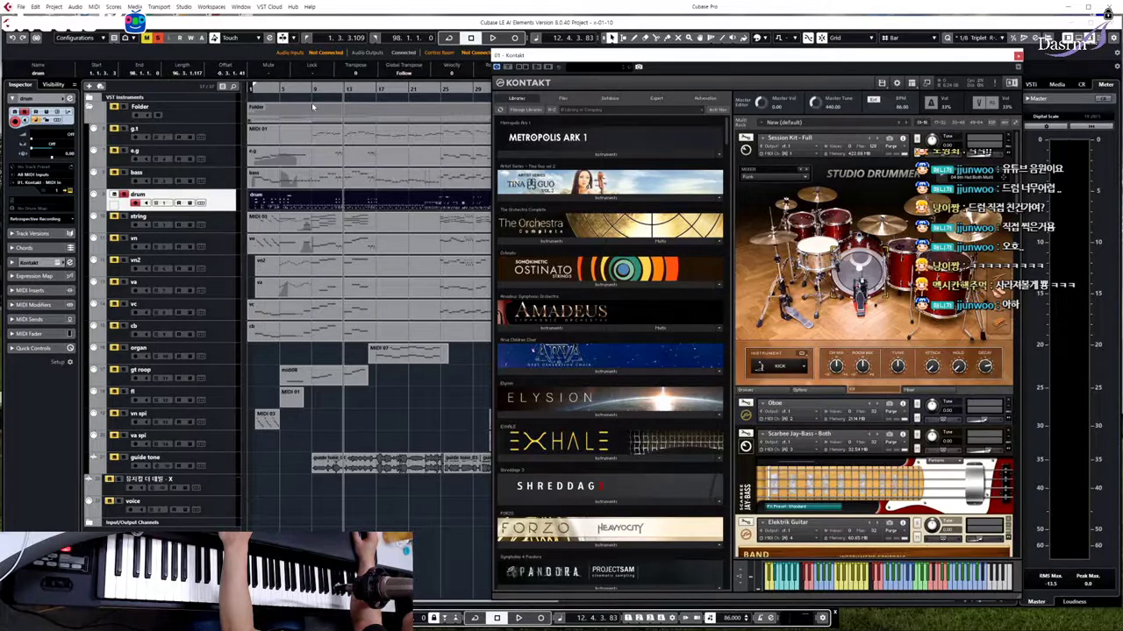
pyautogui.press('space')
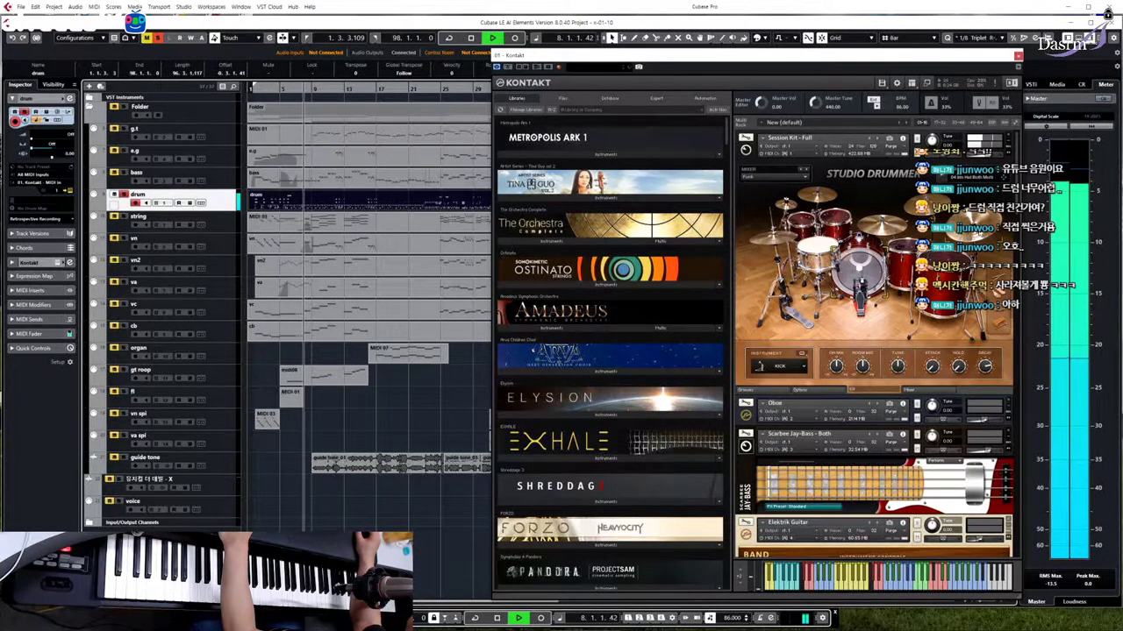
# - Audition the drum track from around bar 17 and close the Kontakt window
pyautogui.press('space')
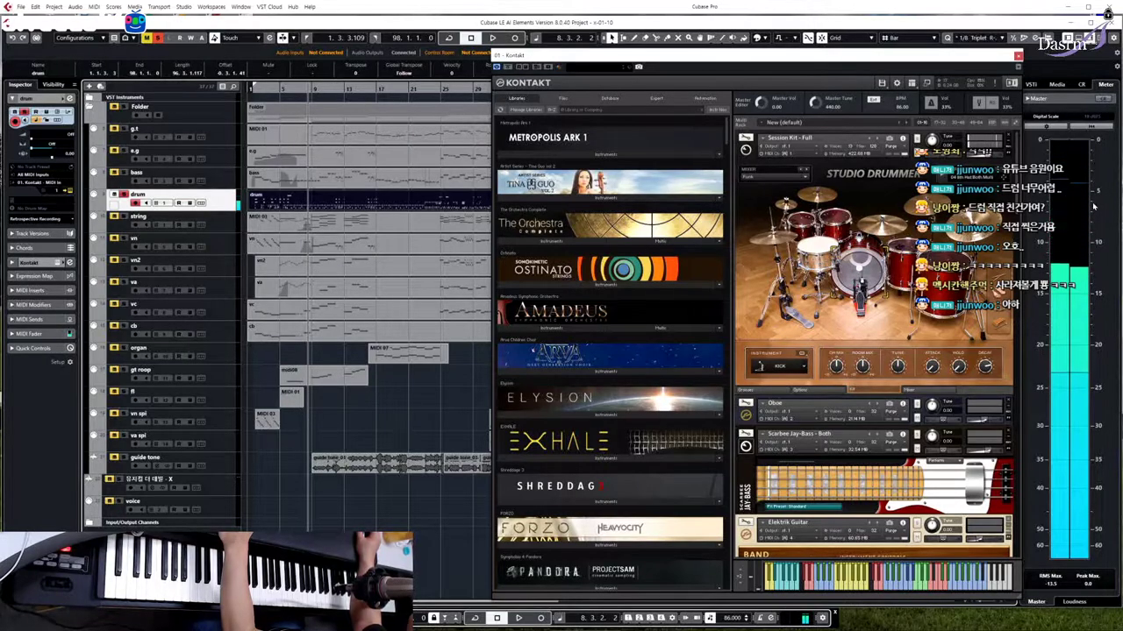
pyautogui.click(375, 88)
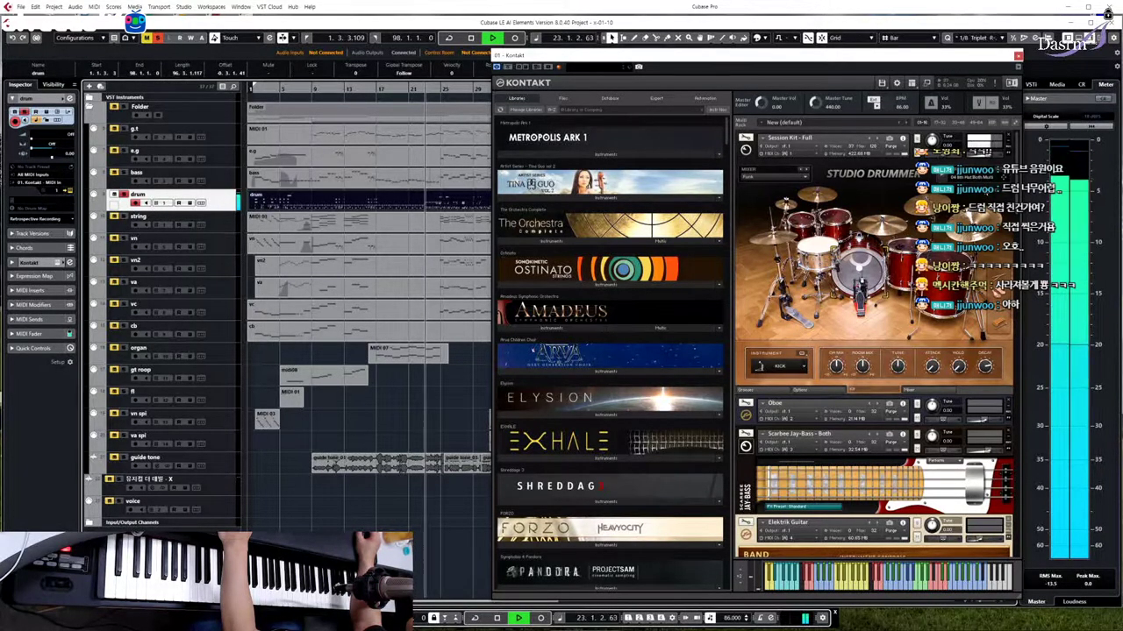
pyautogui.press('space')
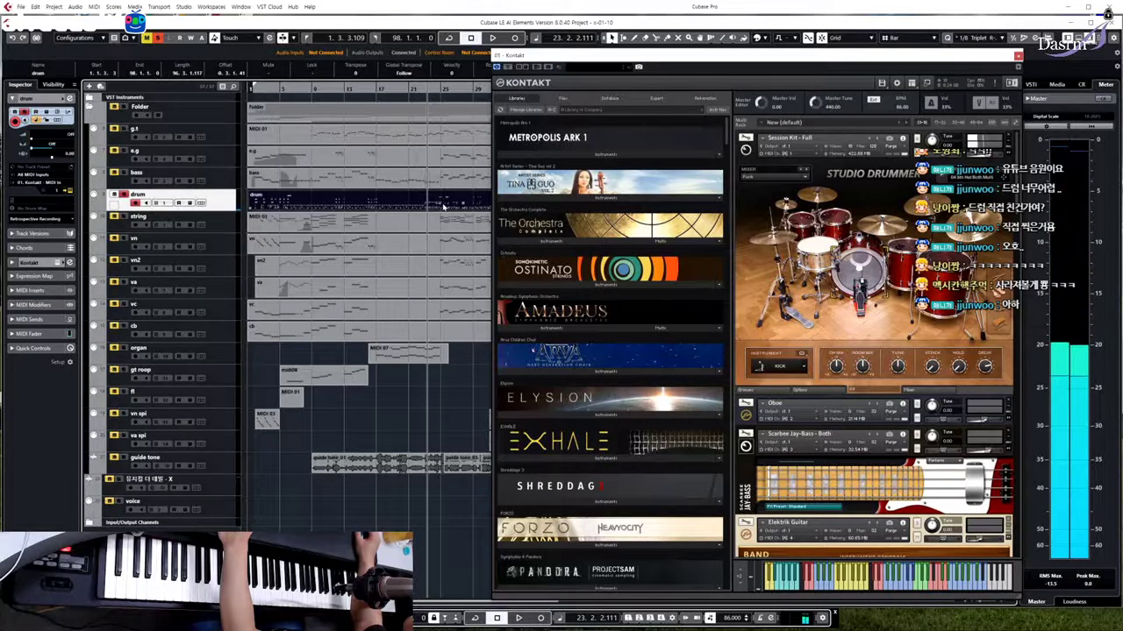
pyautogui.hotkey('ctrl', 'w')
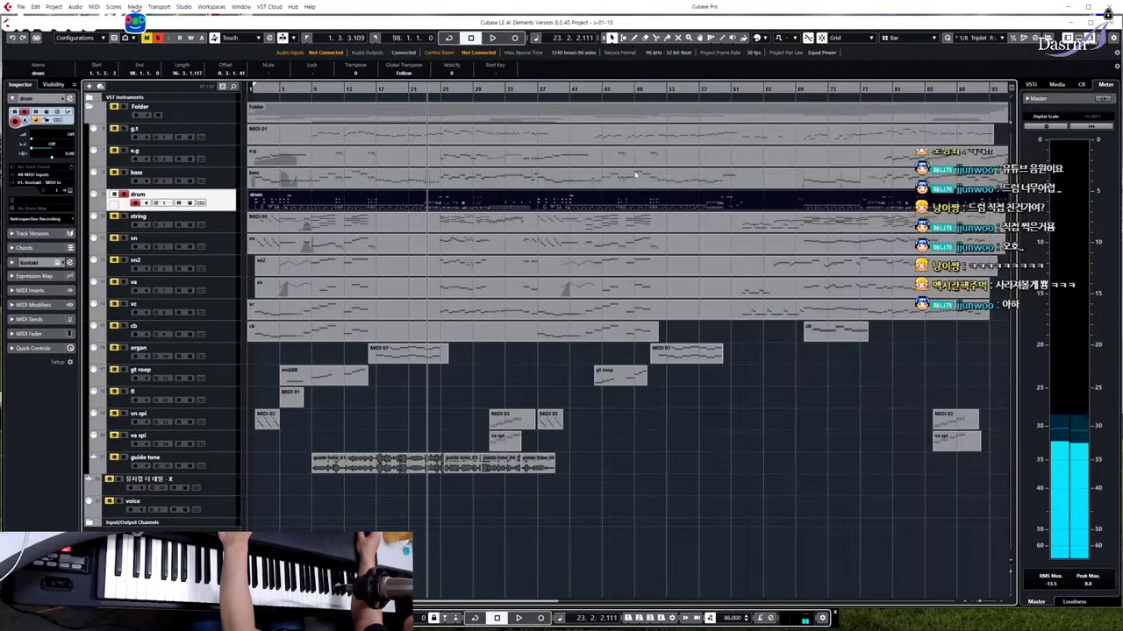
# - Open the drum part, select all kick notes on C1 and raise their velocities slightly
pyautogui.doubleClick(502, 201)
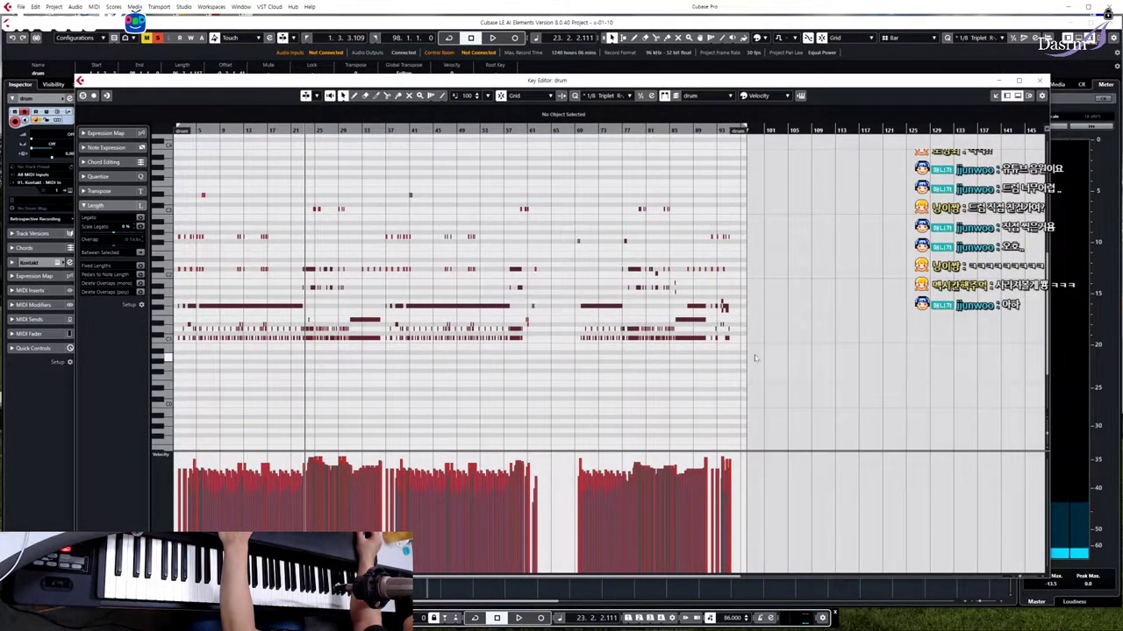
pyautogui.moveTo(756, 354); pyautogui.dragTo(167, 336)
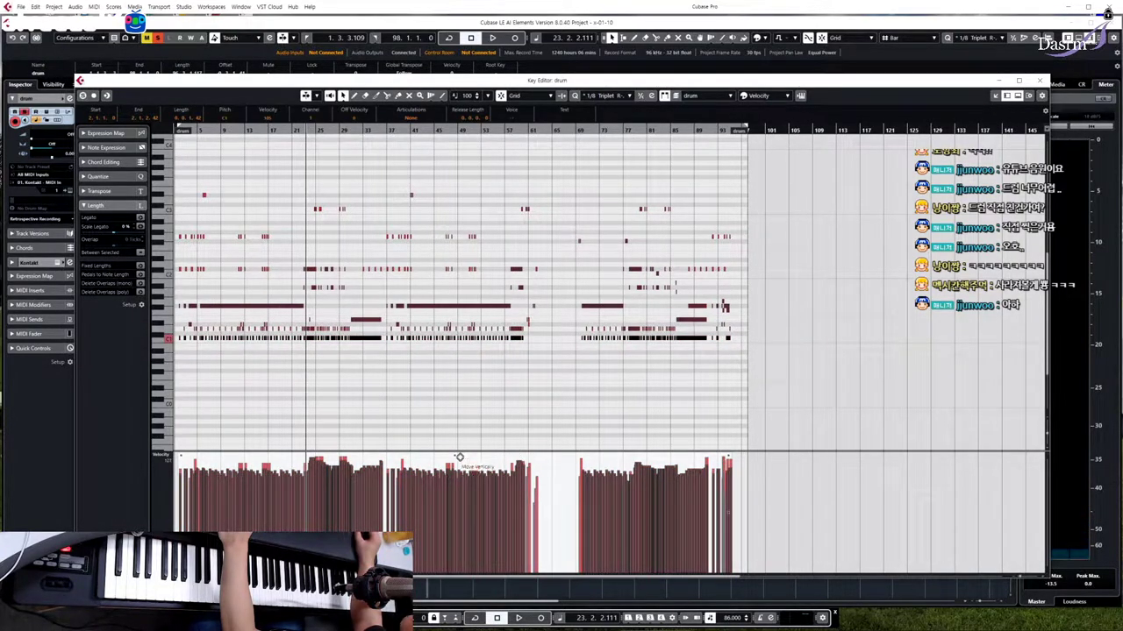
pyautogui.moveTo(458, 457); pyautogui.dragTo(463, 455)
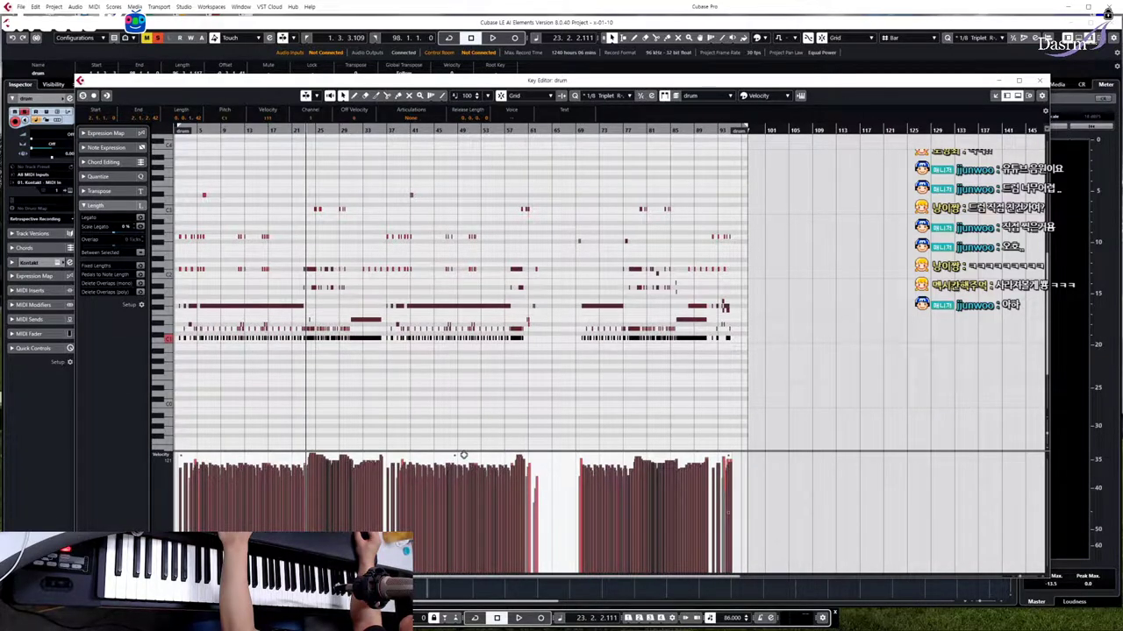
# - Select the snare notes around D1, audition the drums from bar 23 and close the drum part's editor
pyautogui.moveTo(744, 331); pyautogui.dragTo(184, 322)
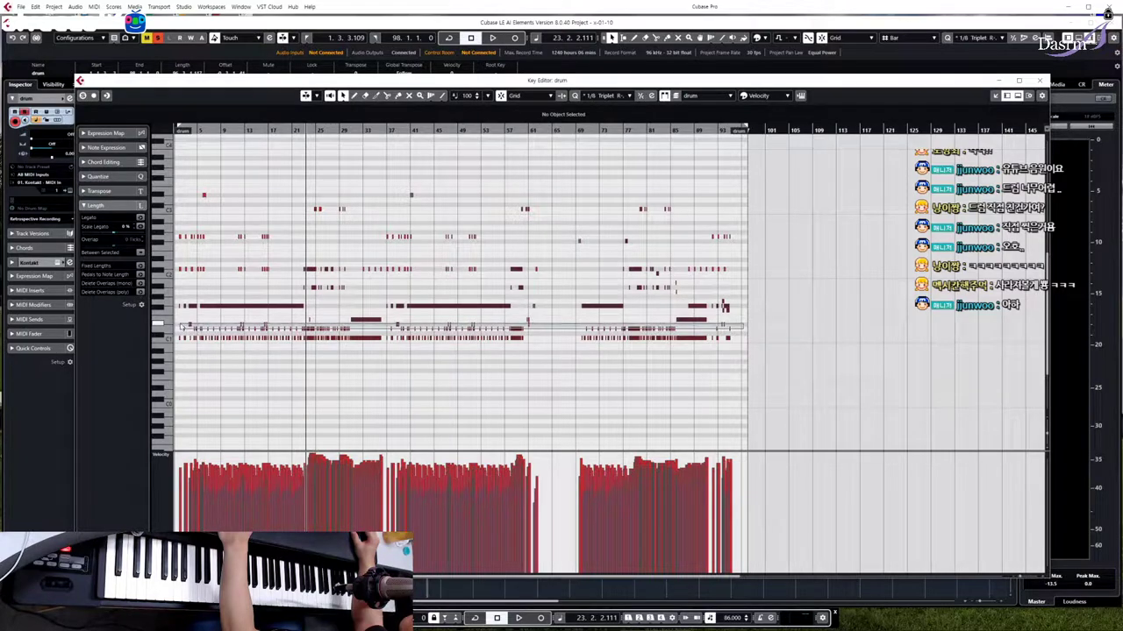
pyautogui.moveTo(179, 326); pyautogui.dragTo(180, 326)
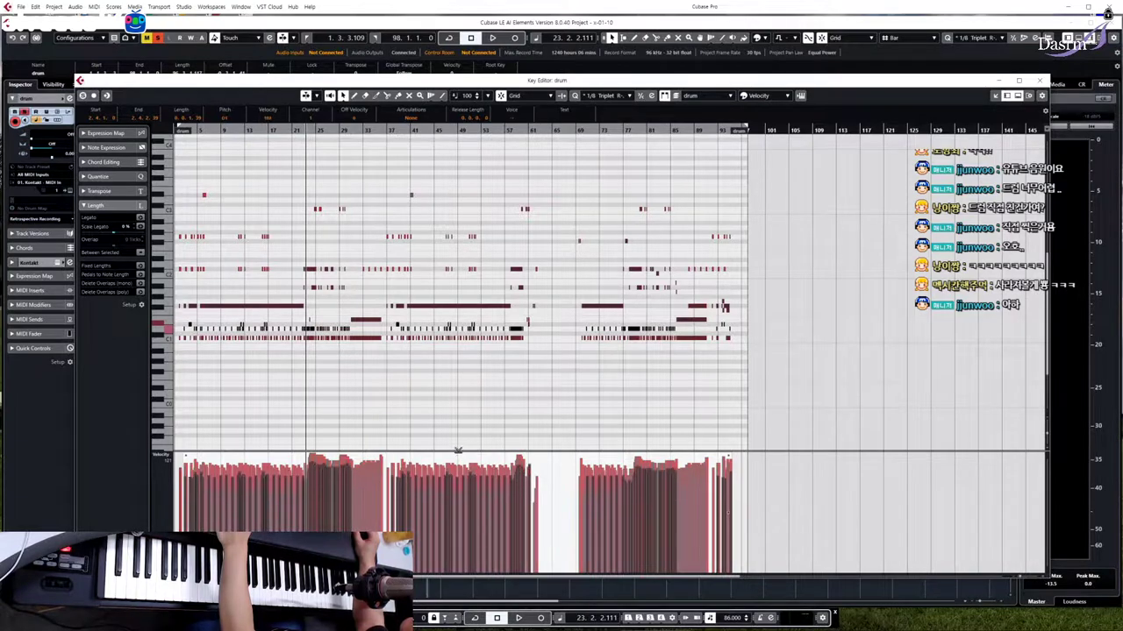
pyautogui.press('space')
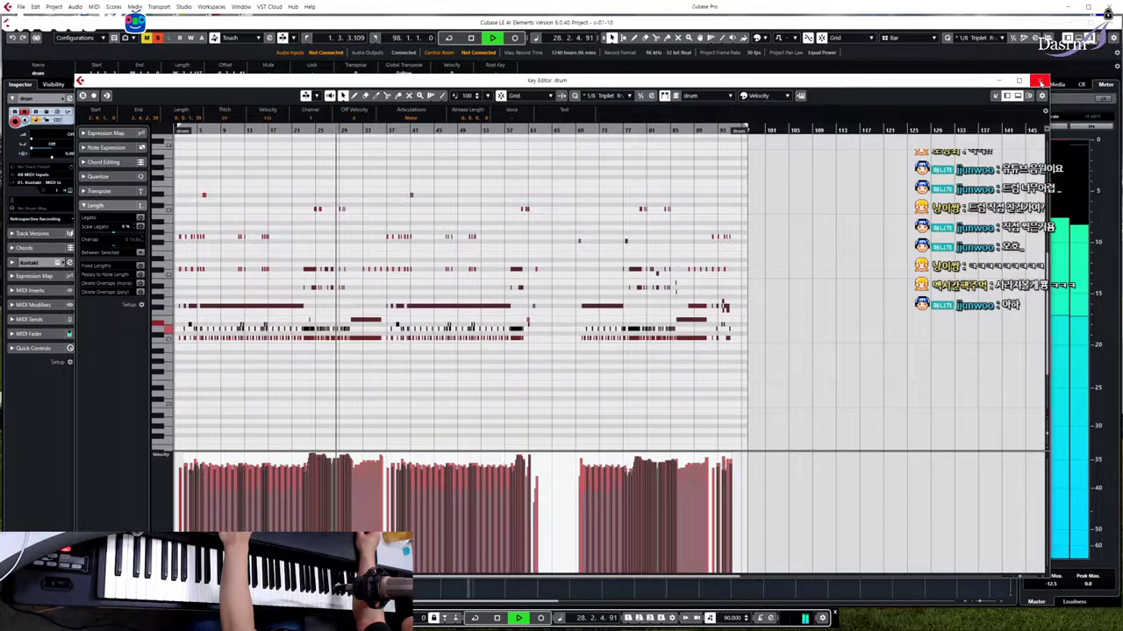
pyautogui.click(1039, 81)
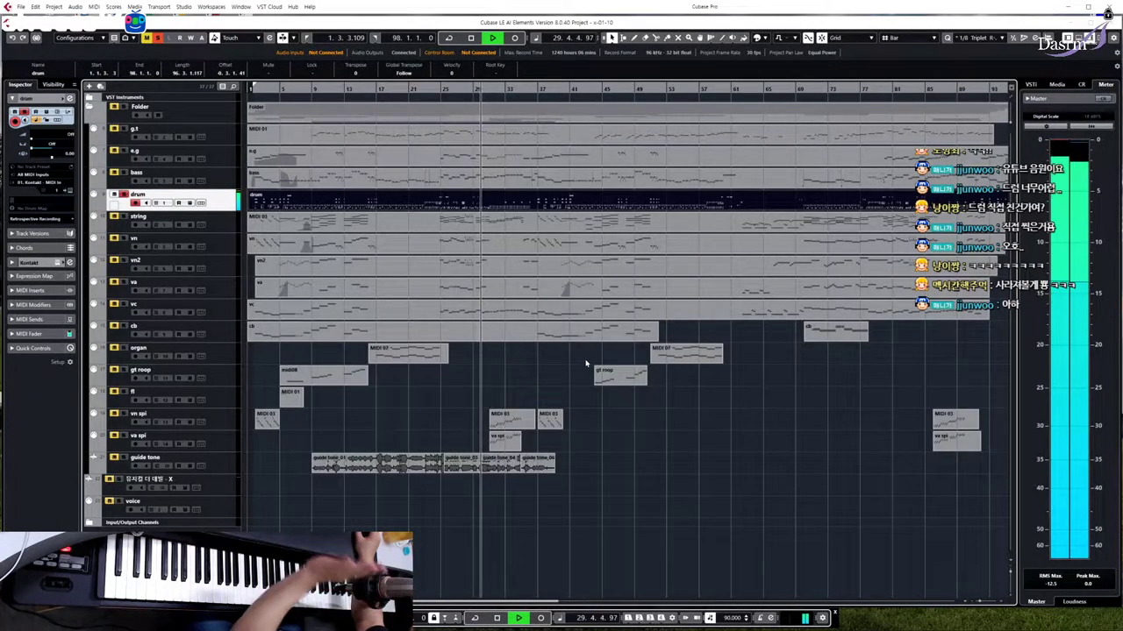
pyautogui.press('space')
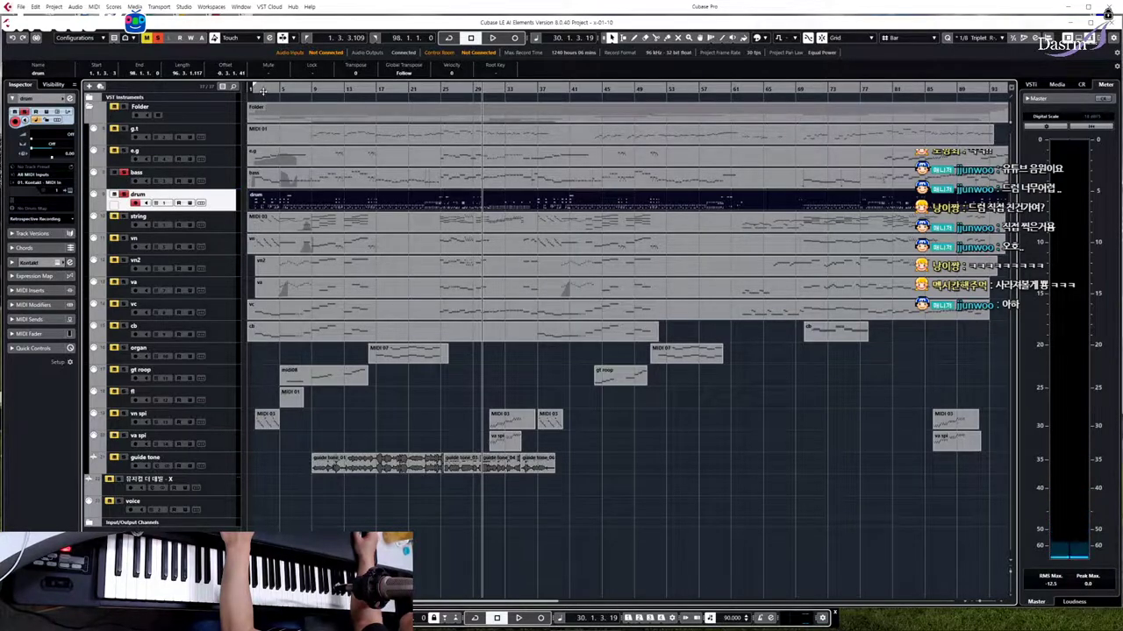
# - Select all notes in the bass part, scale their velocities down and raise them all evenly, closing the editor when done
pyautogui.press('KP_1')
pyautogui.doubleClick(438, 184)
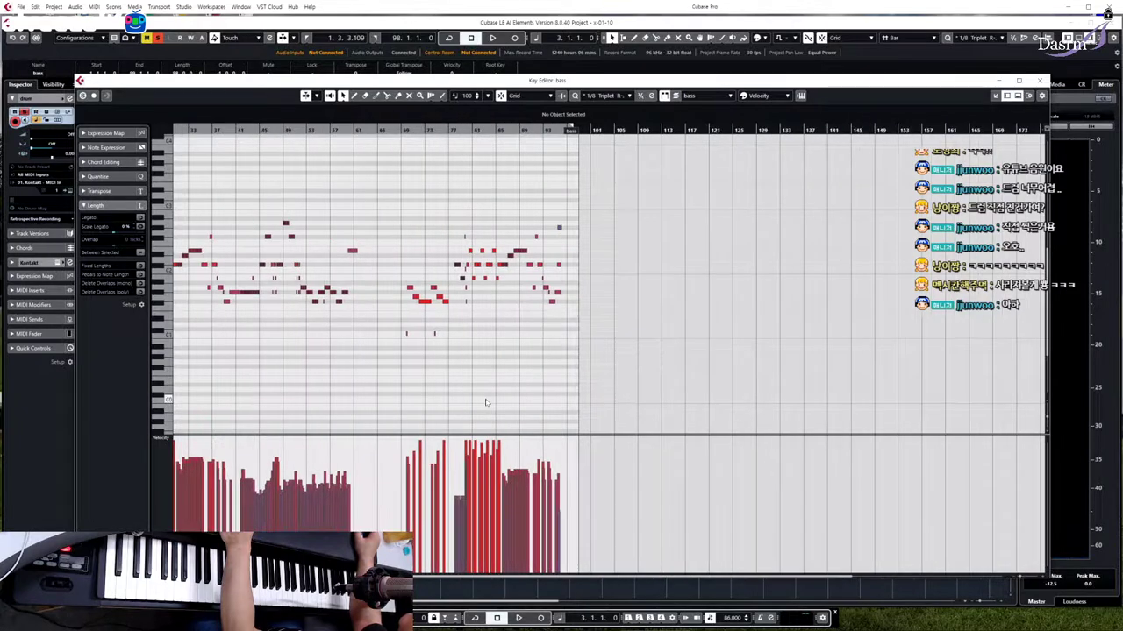
pyautogui.moveTo(783, 387); pyautogui.dragTo(178, 177)
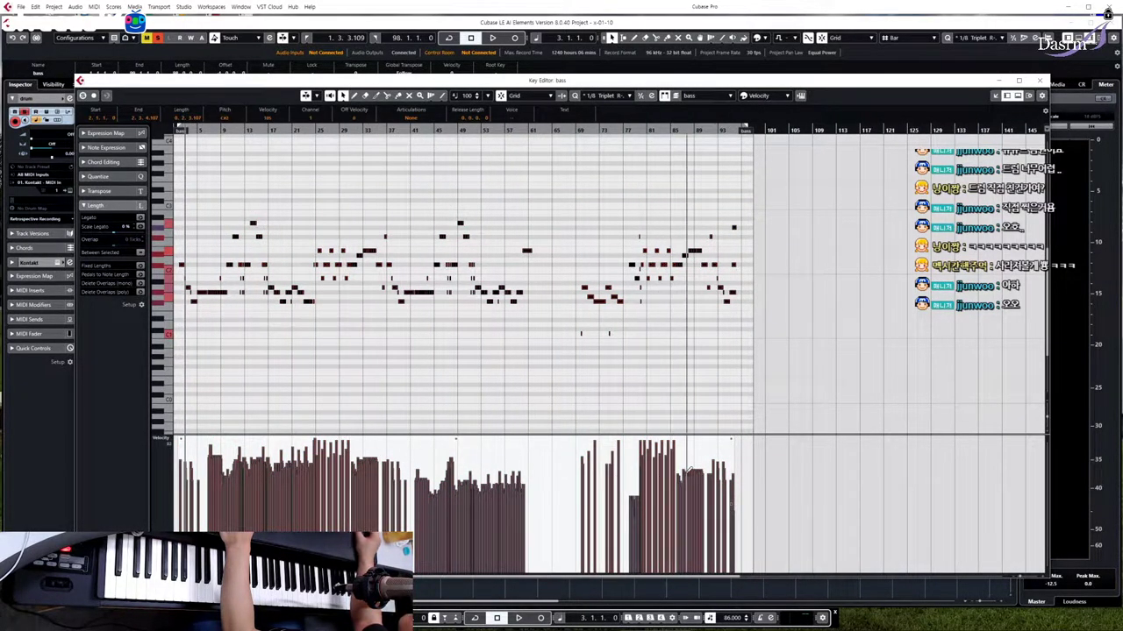
pyautogui.moveTo(732, 504); pyautogui.dragTo(735, 517)
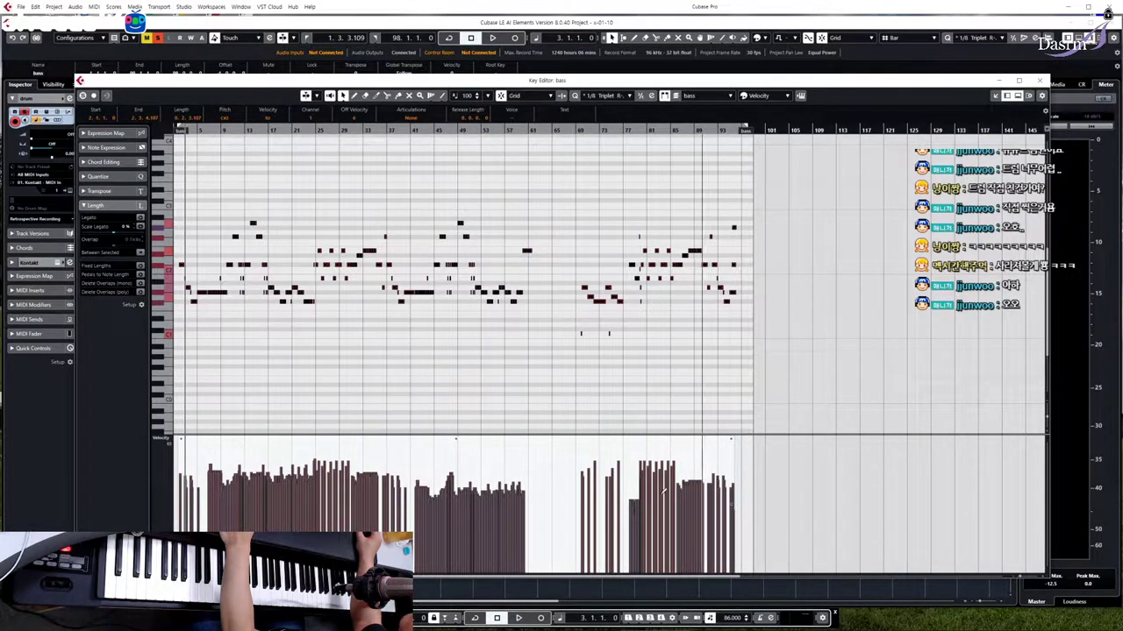
pyautogui.moveTo(457, 437); pyautogui.dragTo(460, 430)
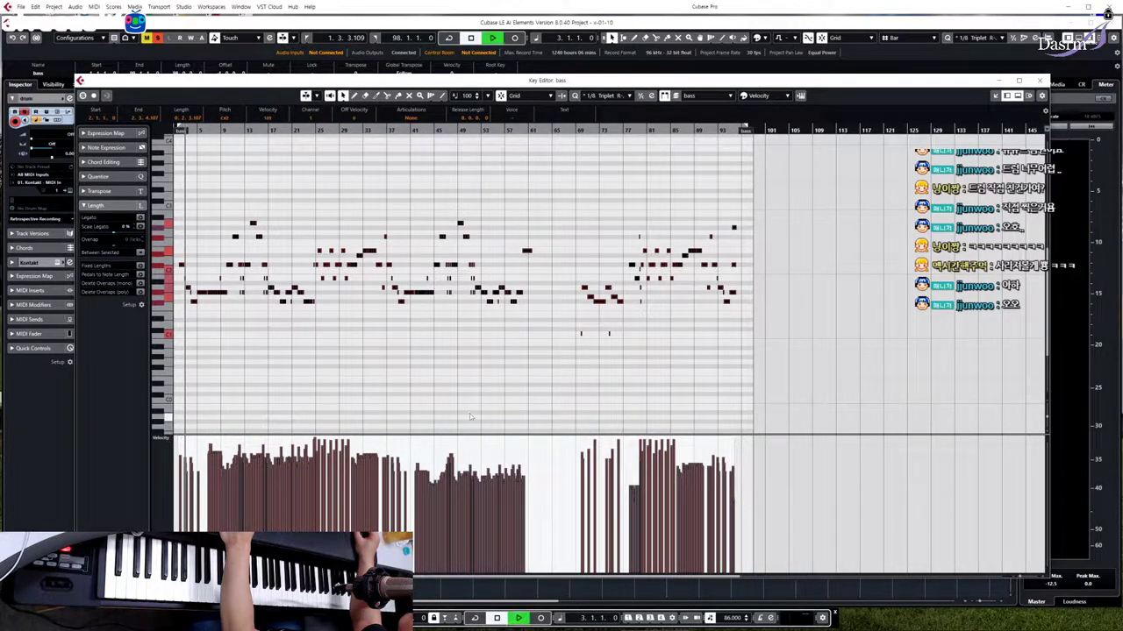
pyautogui.click(1040, 80)
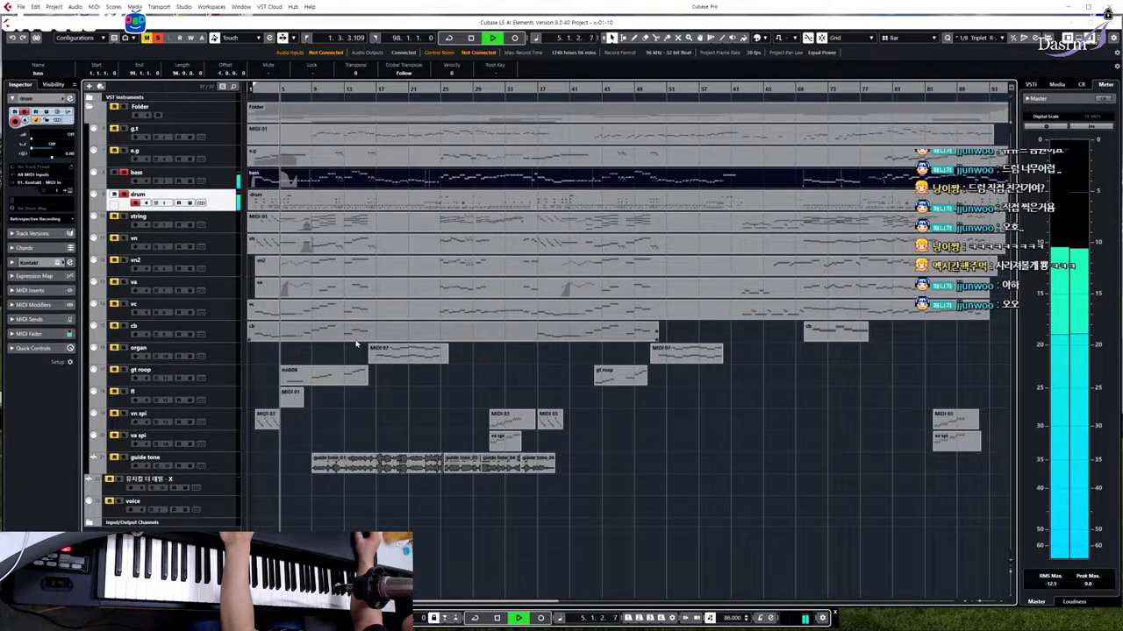
# - Reopen the bass part and examine the junction of the two long notes at bar 5, selecting both
pyautogui.doubleClick(359, 184)
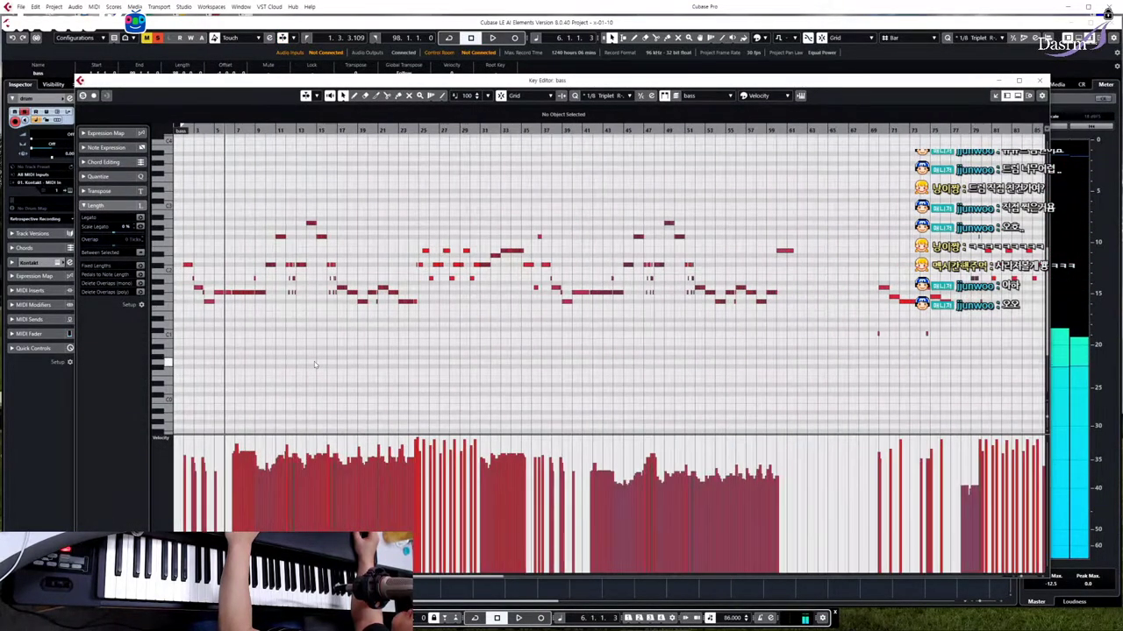
pyautogui.press('h')
pyautogui.press('h')
pyautogui.press('h')
pyautogui.press('h')
pyautogui.press('h')
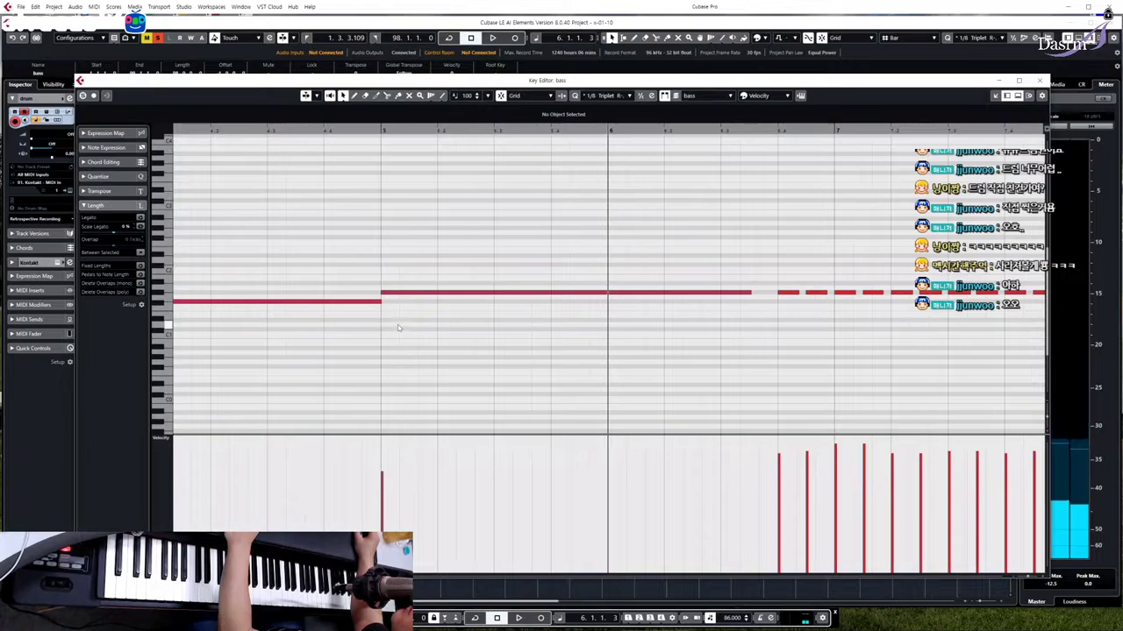
pyautogui.press('g')
pyautogui.press('g')
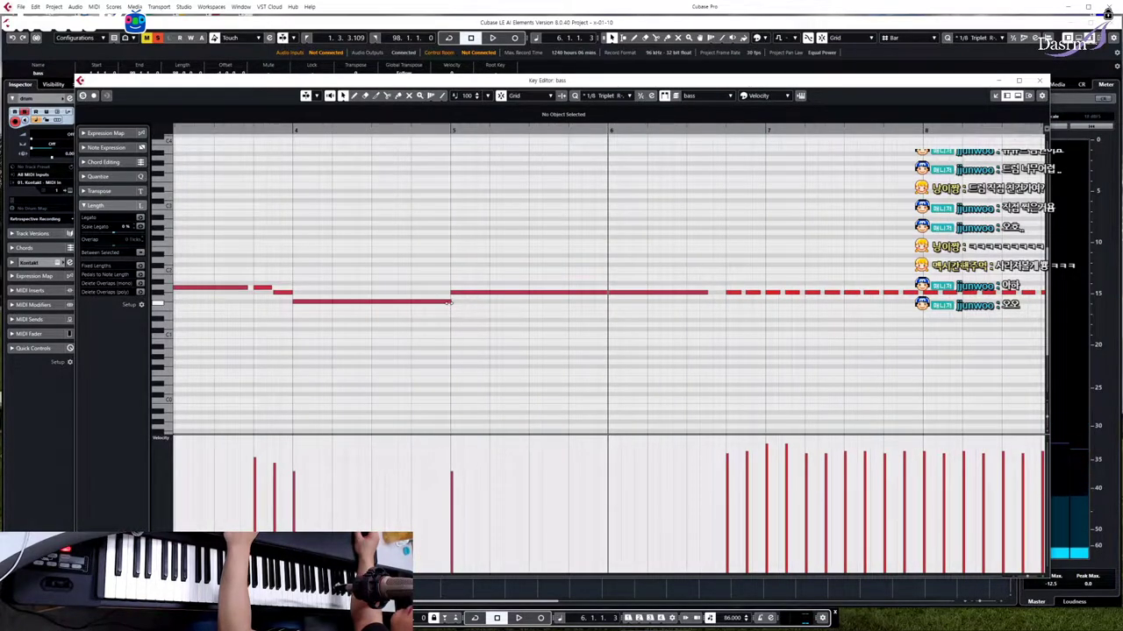
pyautogui.press('h')
pyautogui.press('h')
pyautogui.press('h')
pyautogui.press('h')
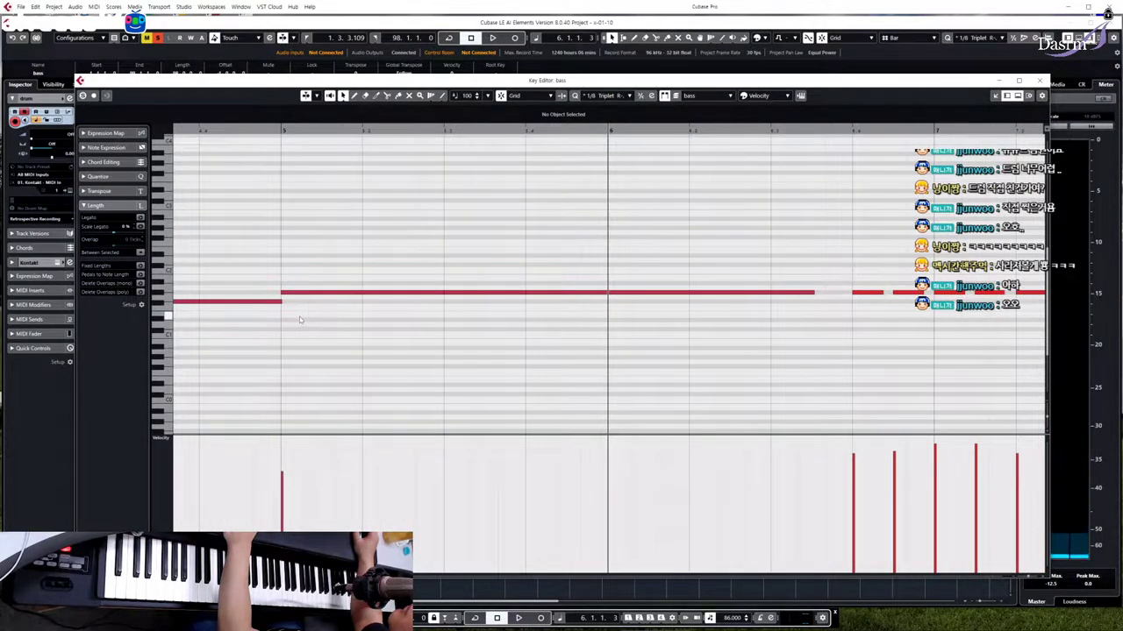
pyautogui.hscroll(-2, 299, 320)
pyautogui.moveTo(436, 291); pyautogui.dragTo(438, 293)
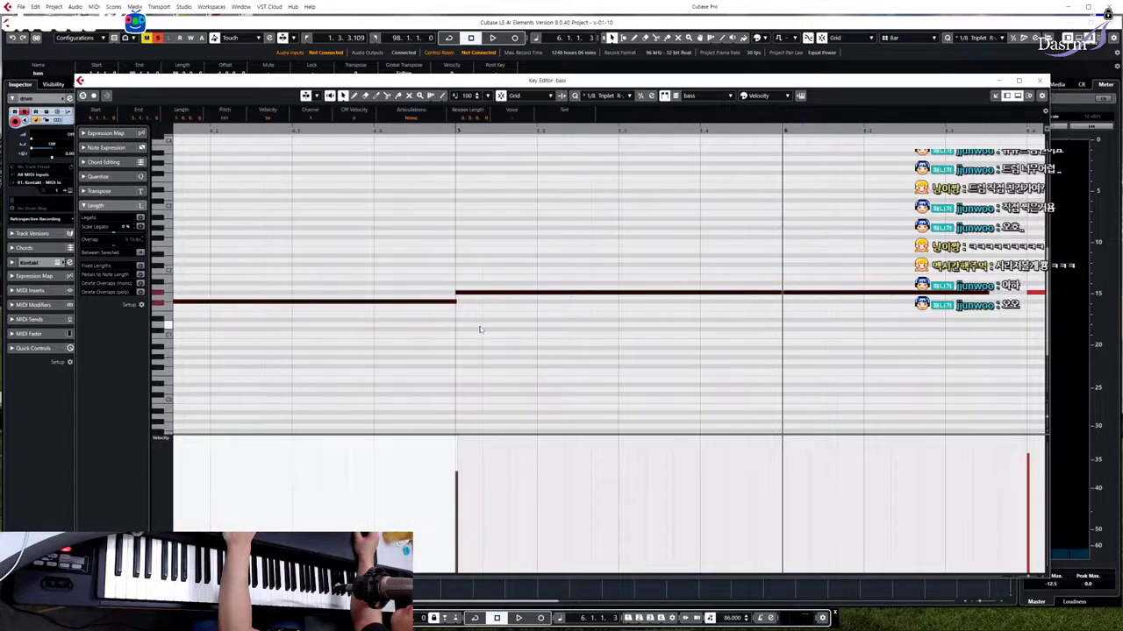
# - Deselect the two bass notes, move the playback position to bar 5 and inspect where one note ends and the other begins
pyautogui.click(457, 309)
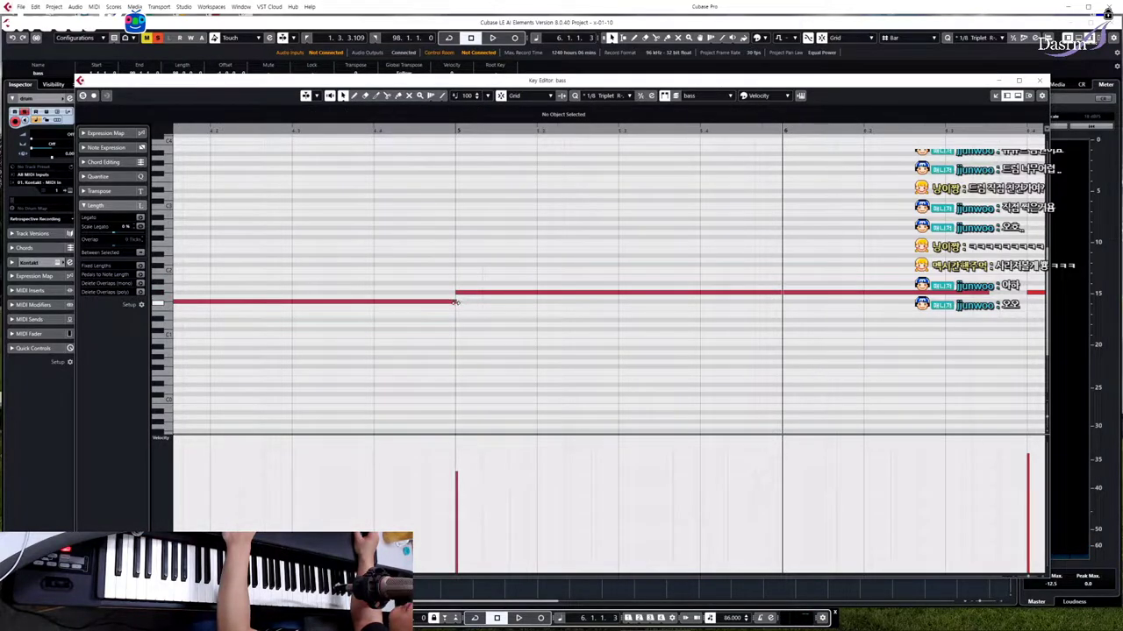
pyautogui.press('h')
pyautogui.press('h')
pyautogui.press('h')
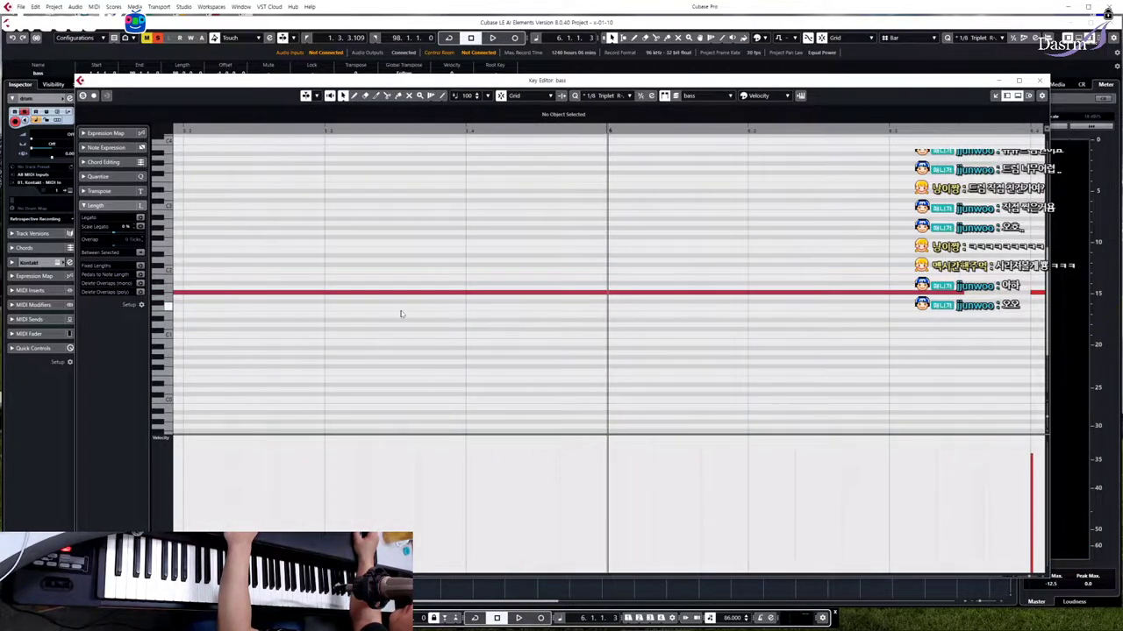
pyautogui.hscroll(-2, 399, 303)
pyautogui.click(301, 131)
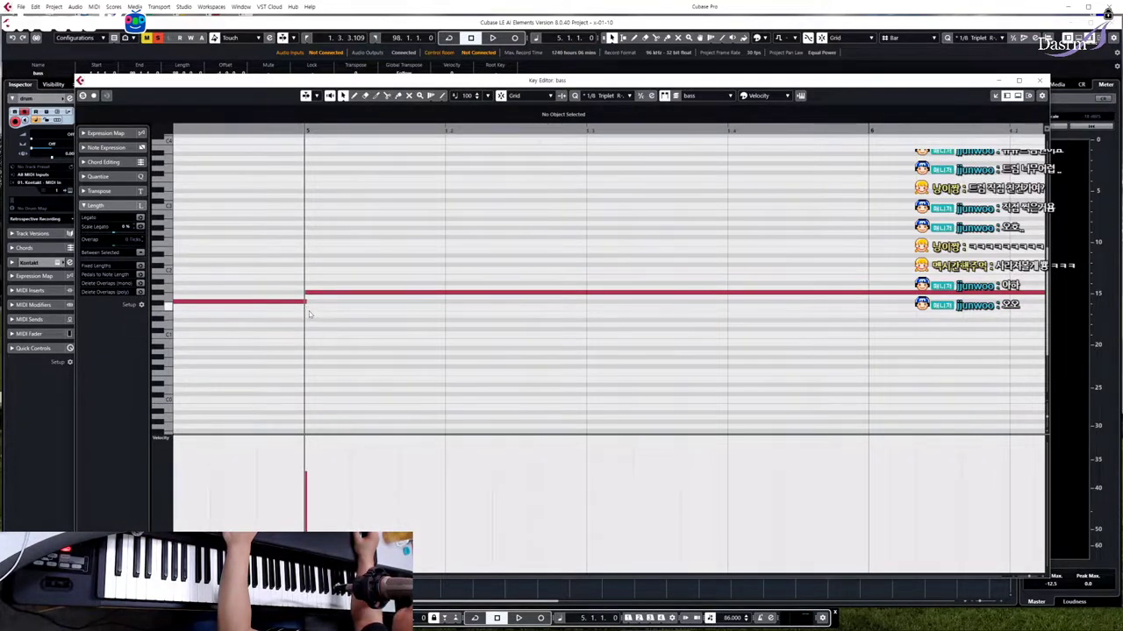
pyautogui.press('g')
pyautogui.press('g')
pyautogui.press('g')
pyautogui.press('g')
pyautogui.press('g')
pyautogui.press('g')
pyautogui.press('g')
pyautogui.press('g')
pyautogui.press('g')
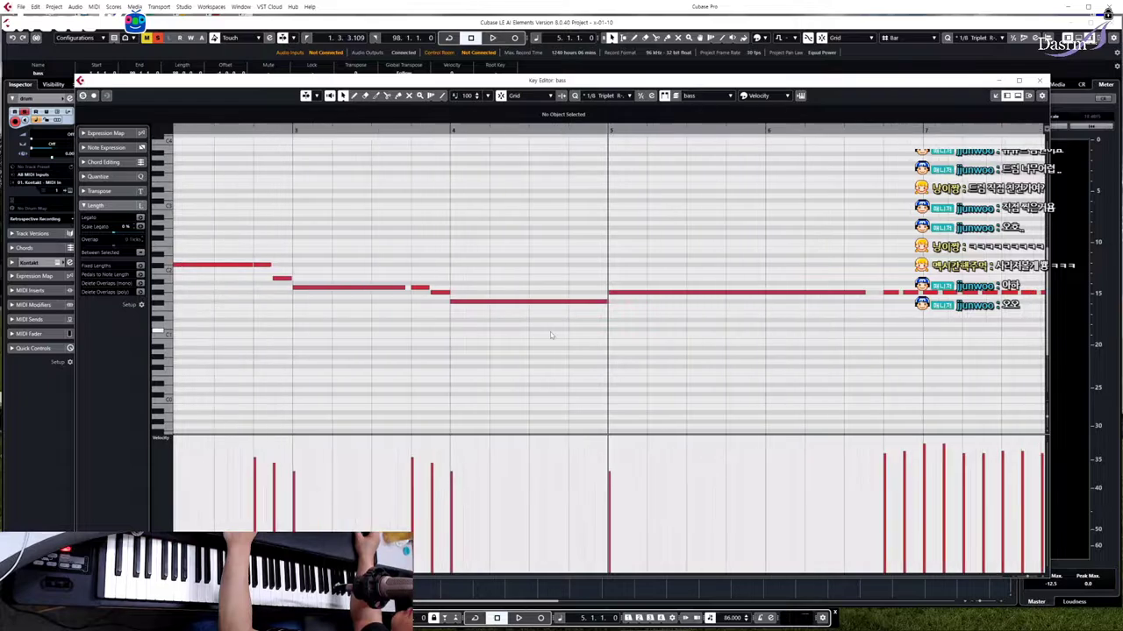
pyautogui.press('g')
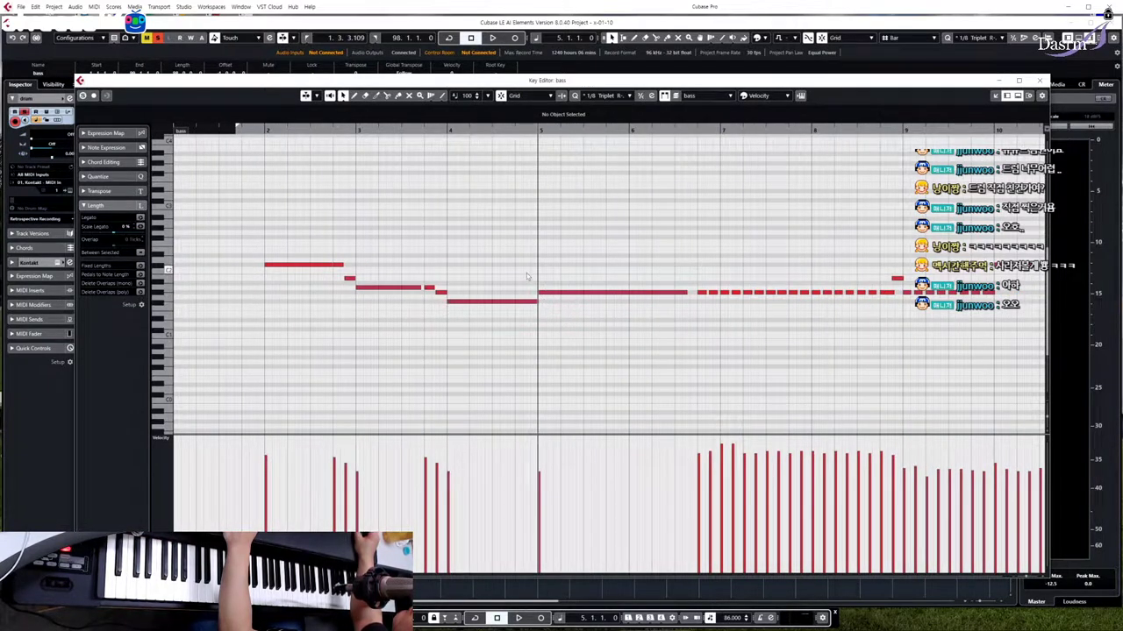
# - Check the bass notes around bar 5 and audition the passage leading into it
pyautogui.moveTo(526, 276); pyautogui.dragTo(553, 320)
pyautogui.click(541, 299)
pyautogui.moveTo(572, 282); pyautogui.dragTo(556, 313)
pyautogui.click(555, 303)
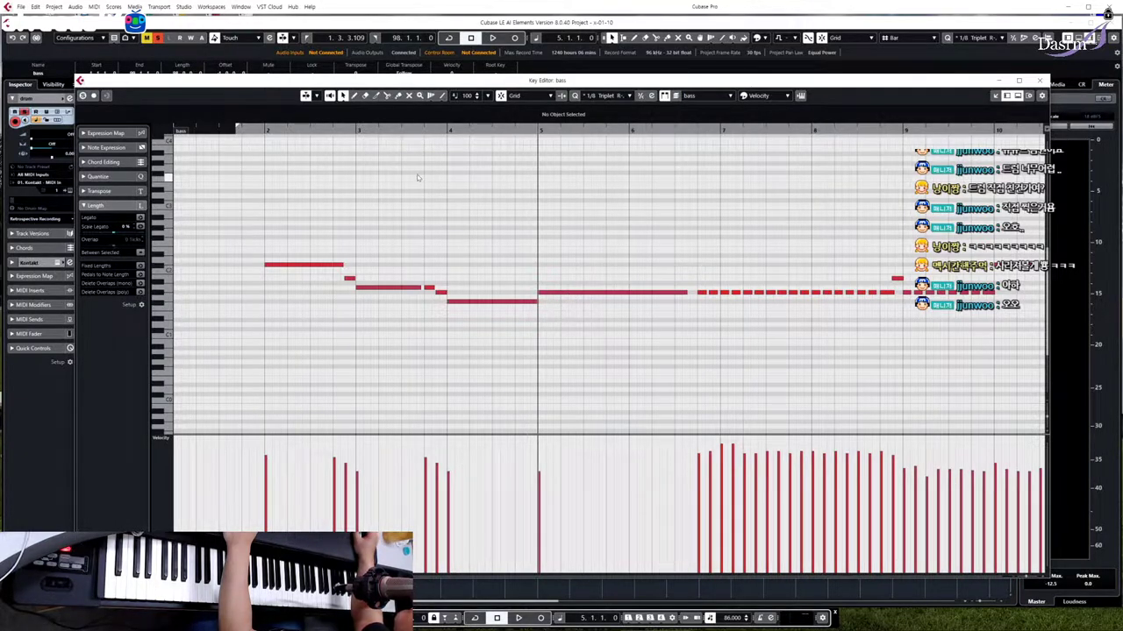
pyautogui.click(393, 129)
pyautogui.press('space')
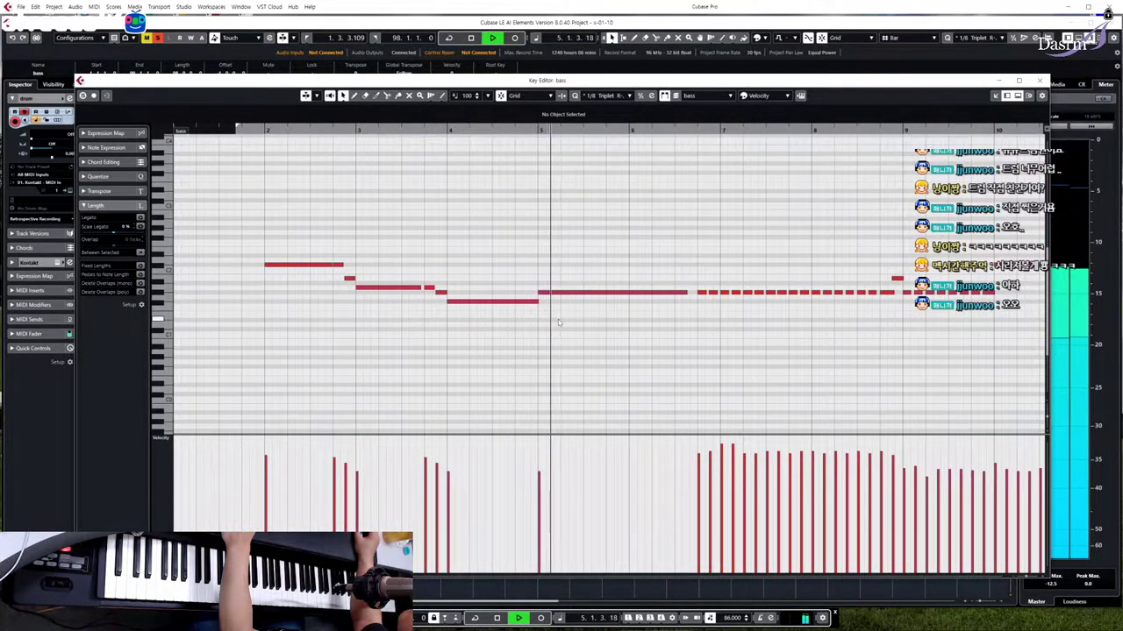
pyautogui.press('space')
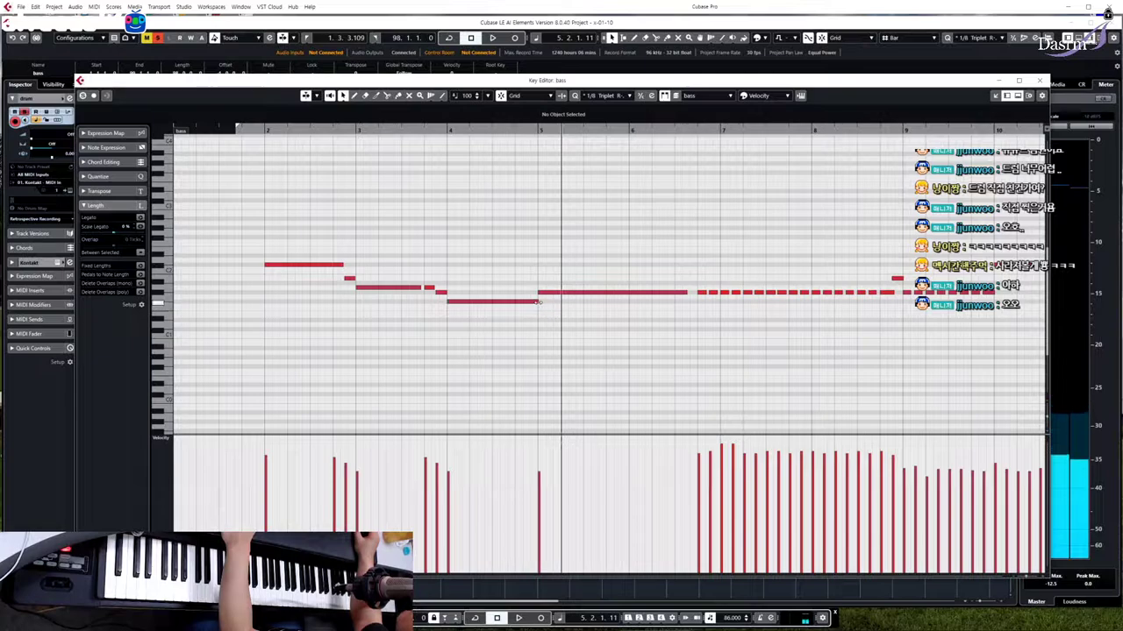
# - Trim the end of the long F#1 bass note to exactly bar 5 and audition it from mid-bar 3
pyautogui.click(537, 302)
pyautogui.moveTo(537, 302); pyautogui.dragTo(537, 303)
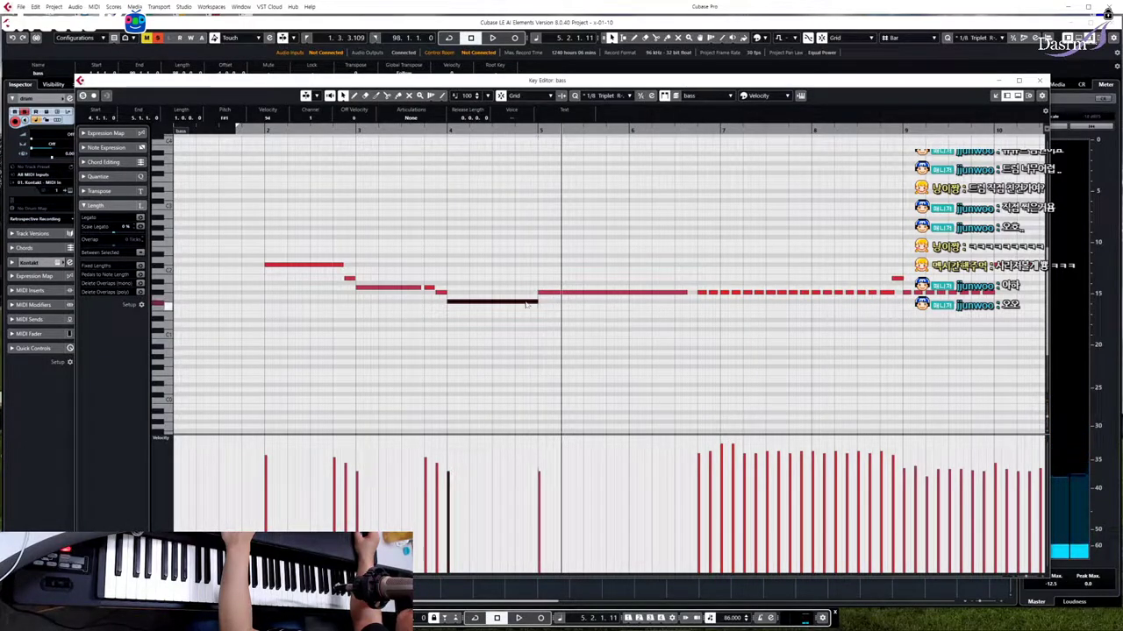
pyautogui.click(412, 128)
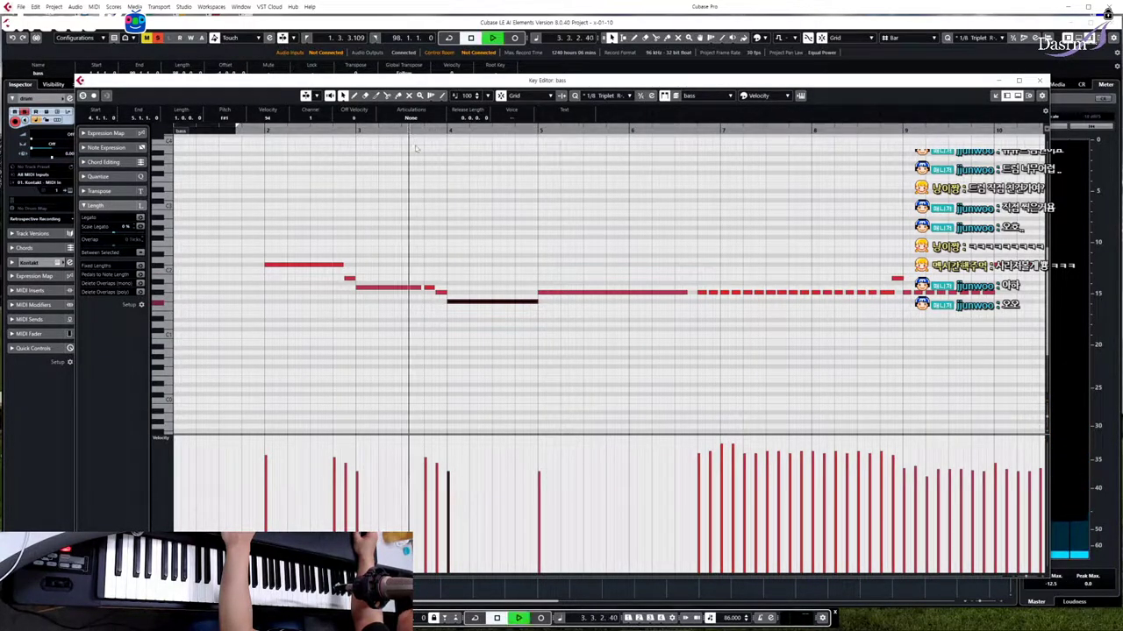
pyautogui.press('space')
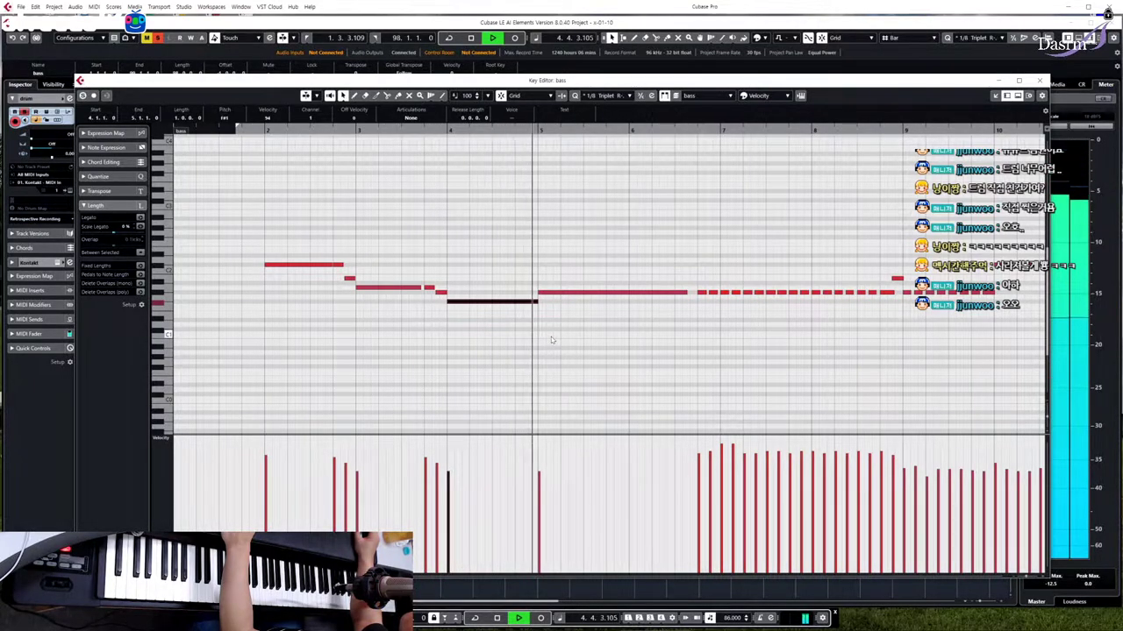
pyautogui.press('space')
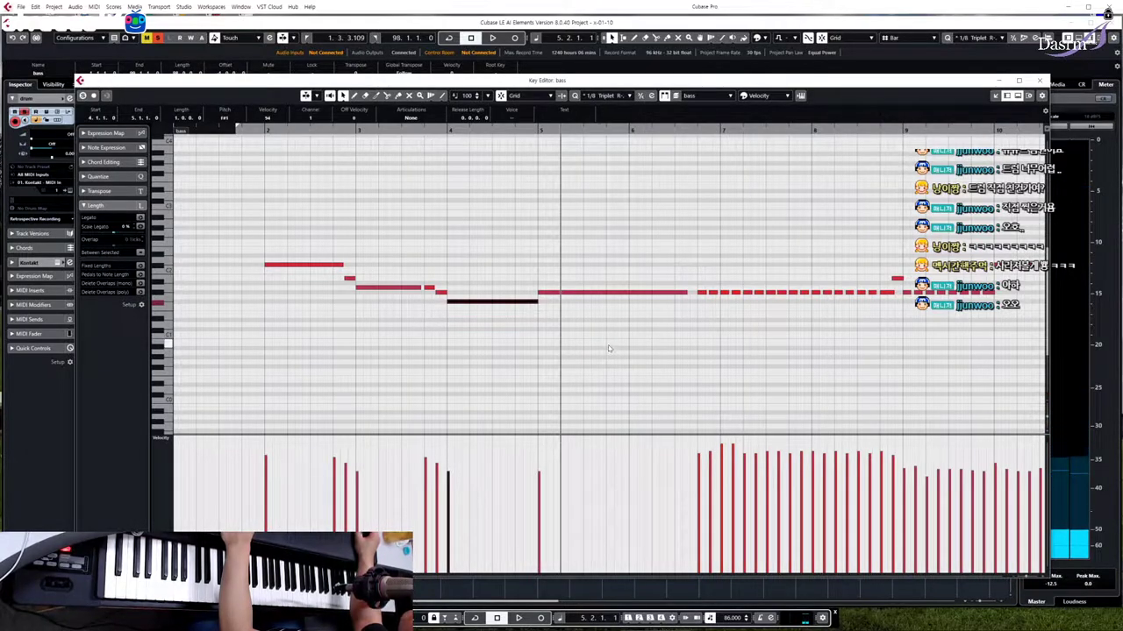
# - Set the quantize grid to 1/16 and audition the bass from the end of bar 6 to bar 11
pyautogui.click(887, 292)
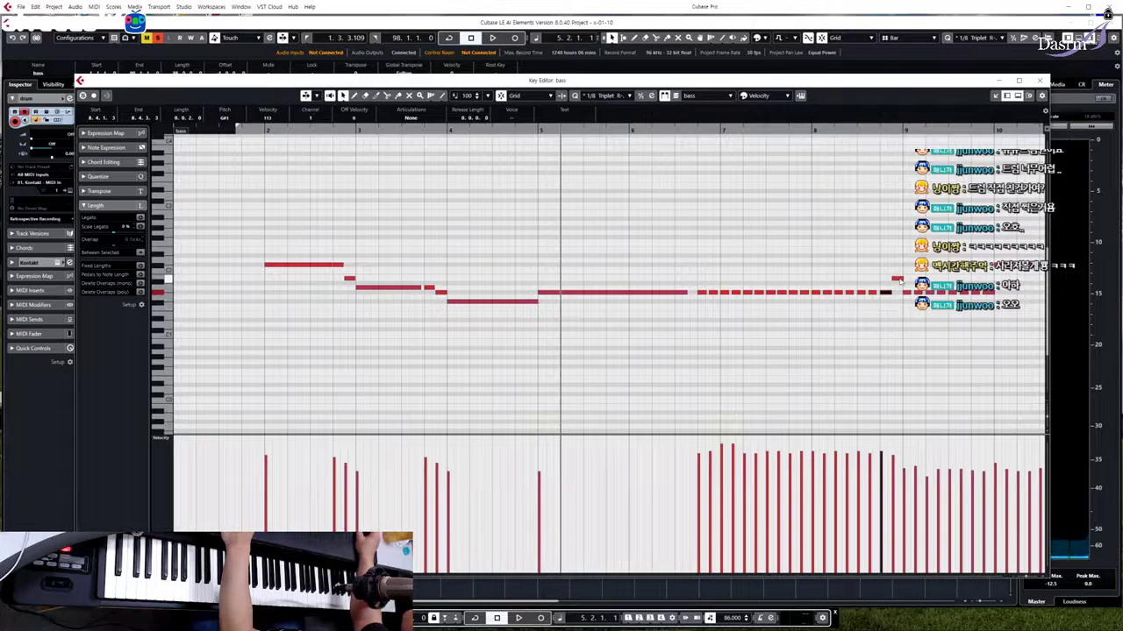
pyautogui.click(697, 132)
pyautogui.press('space')
pyautogui.click(629, 97)
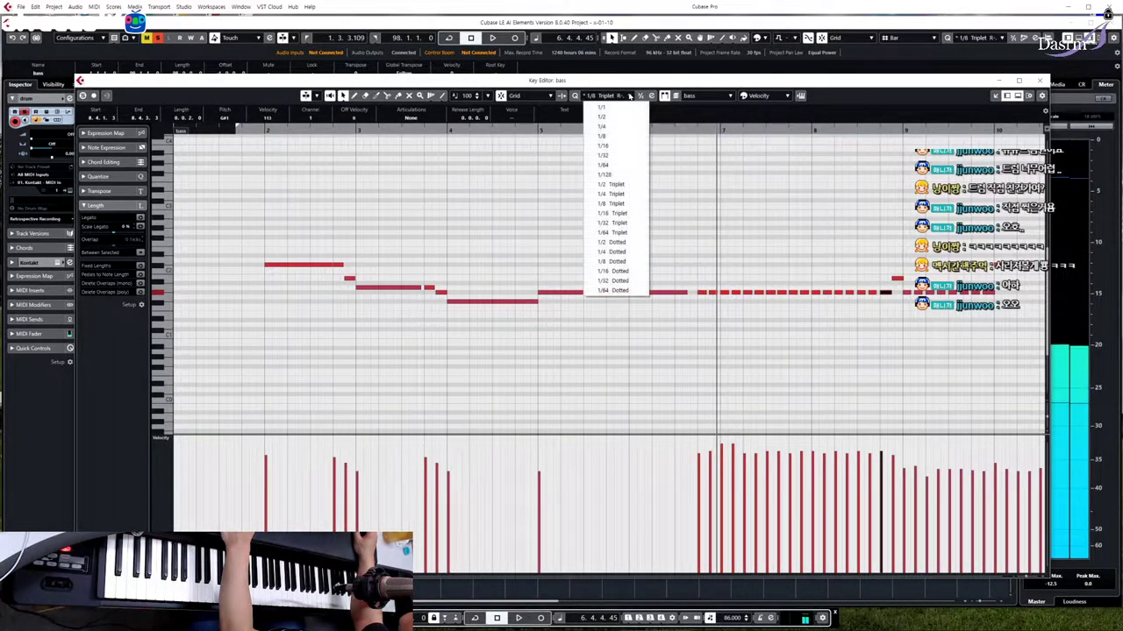
pyautogui.click(606, 145)
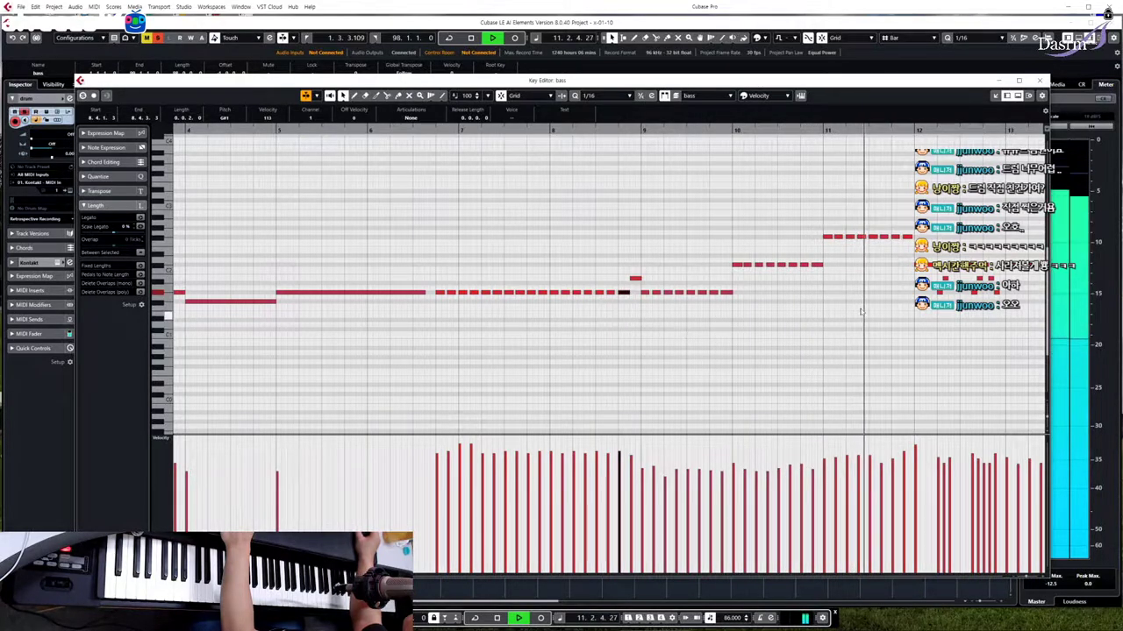
pyautogui.press('space')
# - Lower the repeated bass notes in bar 11 by an octave to F#1 and audition the passage into bar 13
pyautogui.click(838, 237)
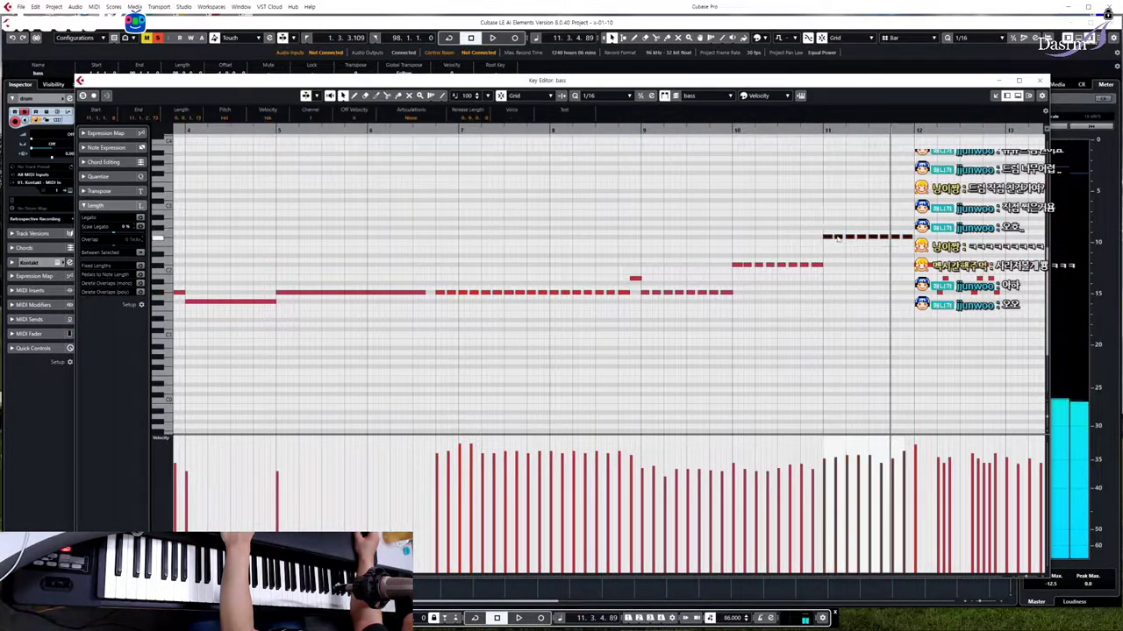
pyautogui.moveTo(837, 239); pyautogui.dragTo(829, 307)
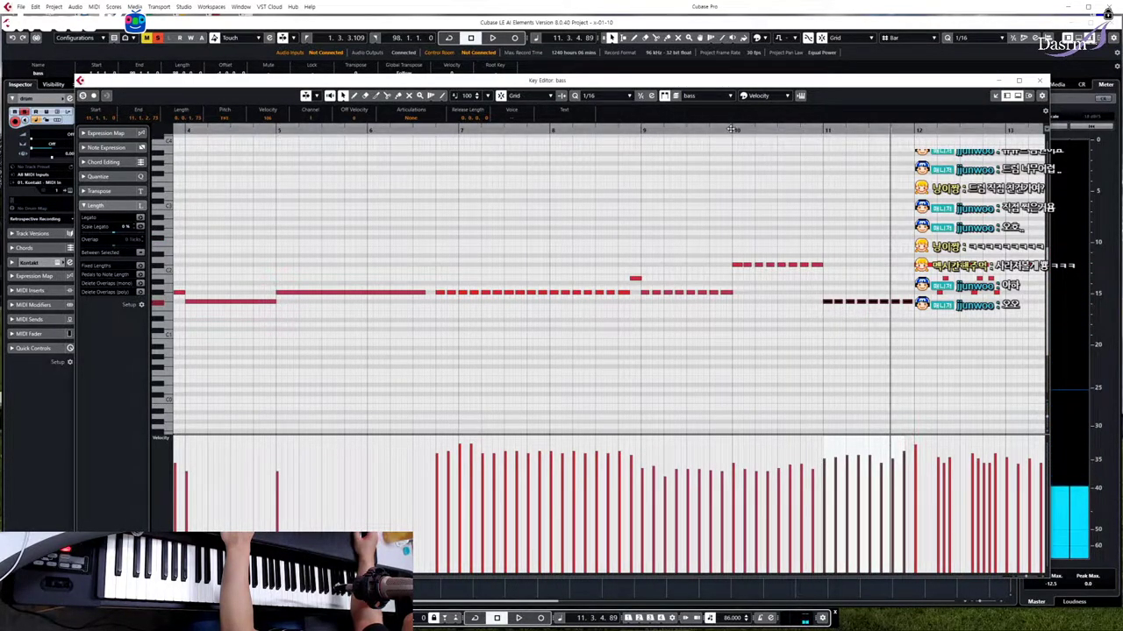
pyautogui.press('KP_0')
pyautogui.press('space')
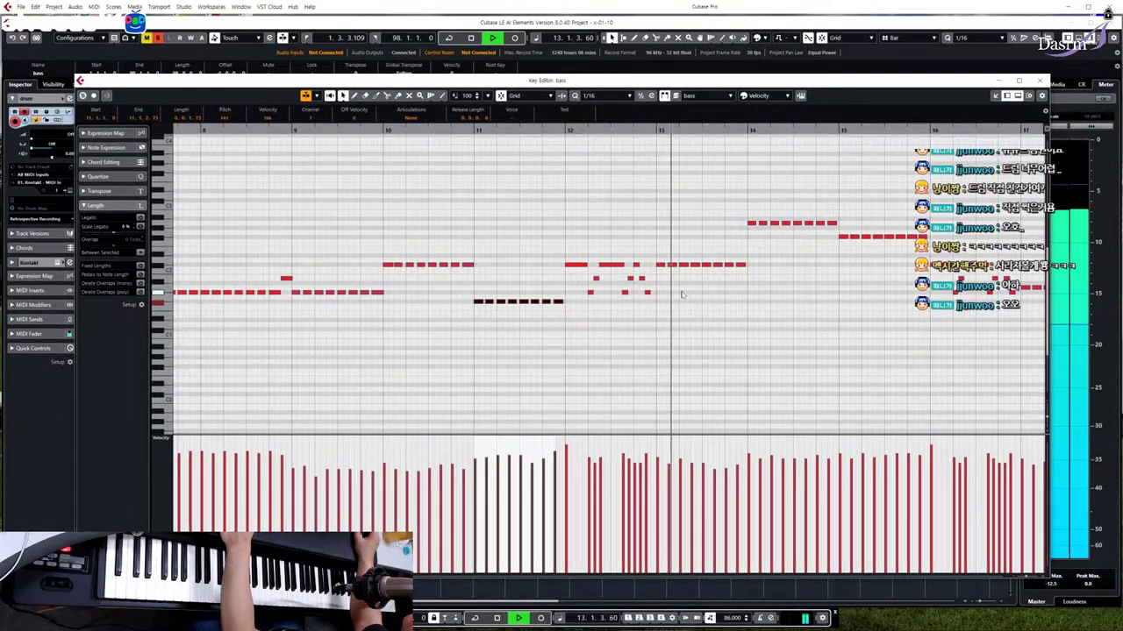
pyautogui.press('space')
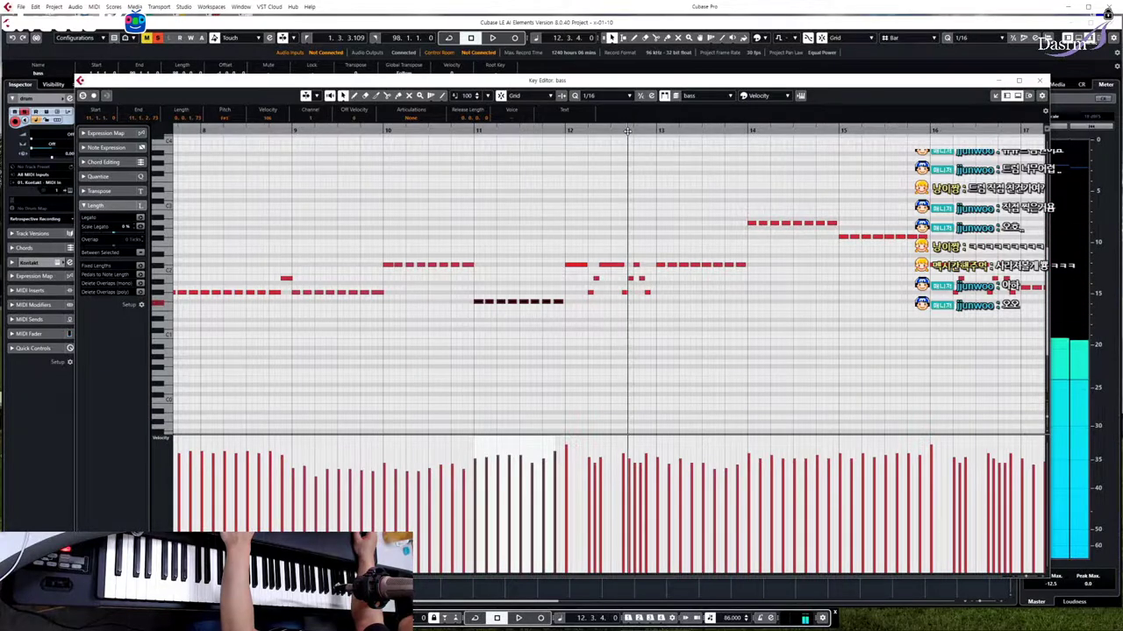
# - Trim the second-to-last bass note of bar 12 so it ends exactly where the following note starts
pyautogui.scroll(3, 624, 230)
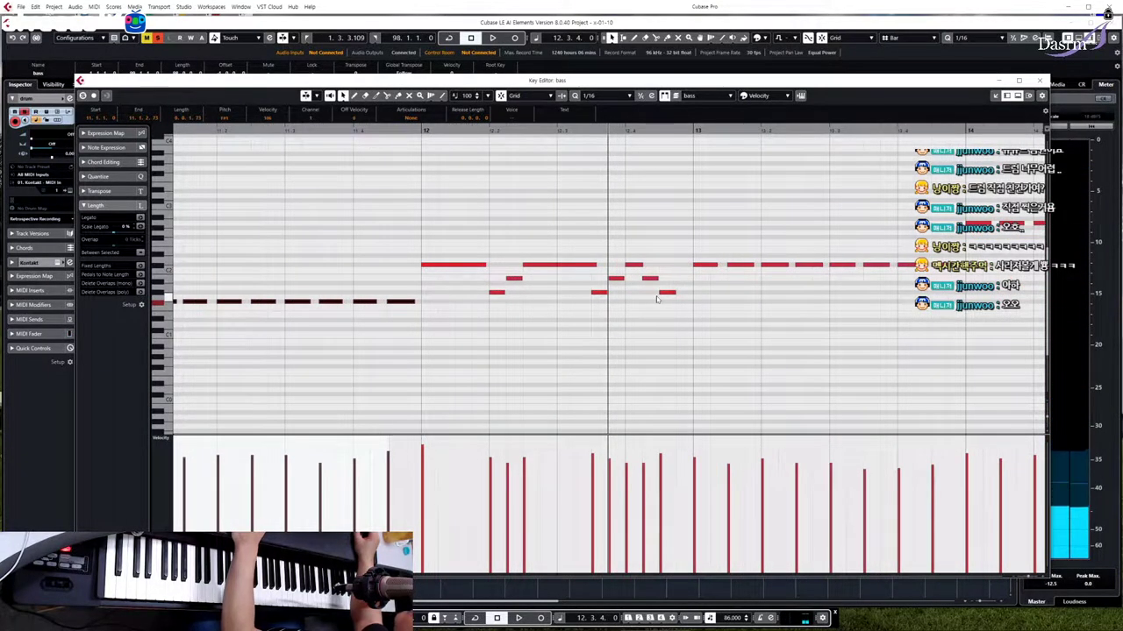
pyautogui.moveTo(657, 279); pyautogui.dragTo(662, 280)
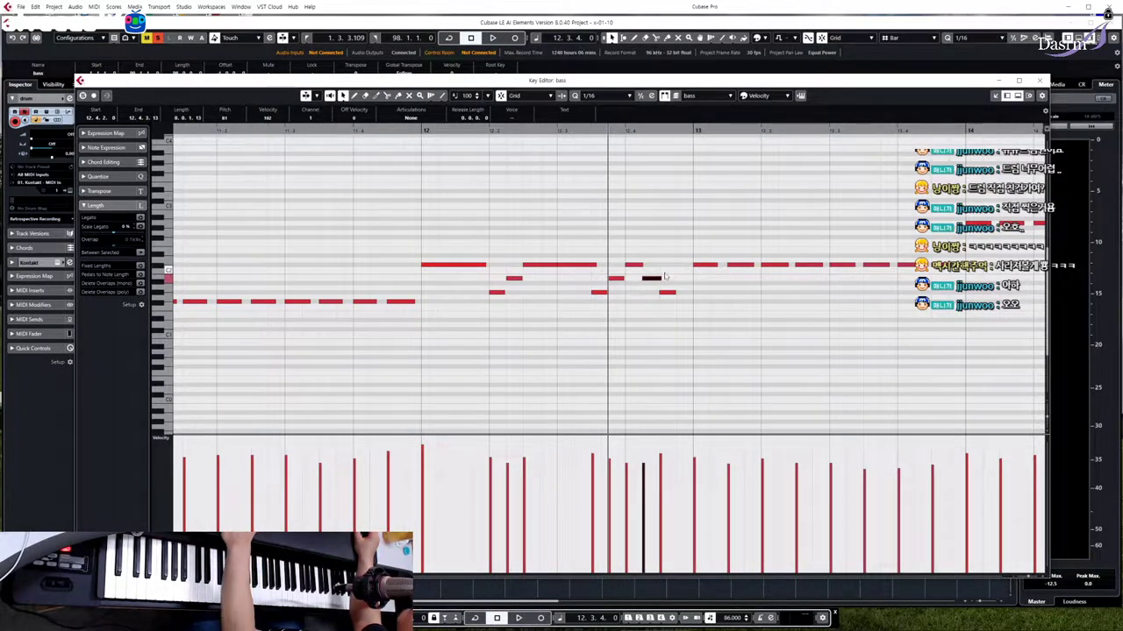
pyautogui.moveTo(656, 279)
pyautogui.mouseDown()
pyautogui.moveTo(675, 279)
pyautogui.moveTo(659, 279)
pyautogui.mouseUp()
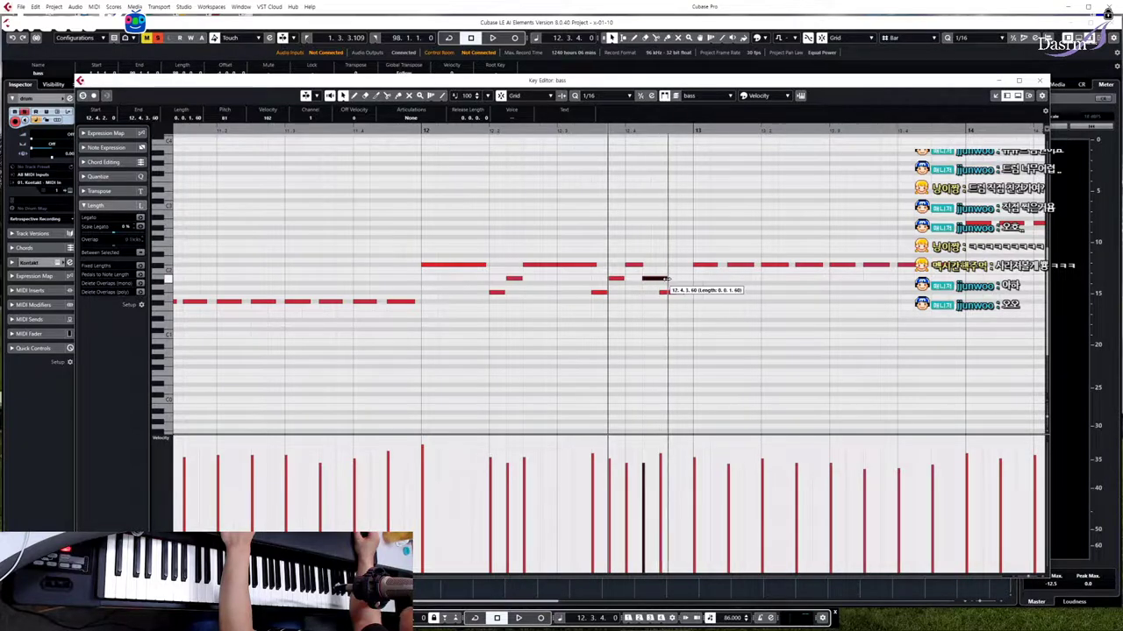
pyautogui.moveTo(660, 279)
pyautogui.mouseDown()
pyautogui.moveTo(680, 279)
pyautogui.moveTo(660, 279)
pyautogui.mouseUp()
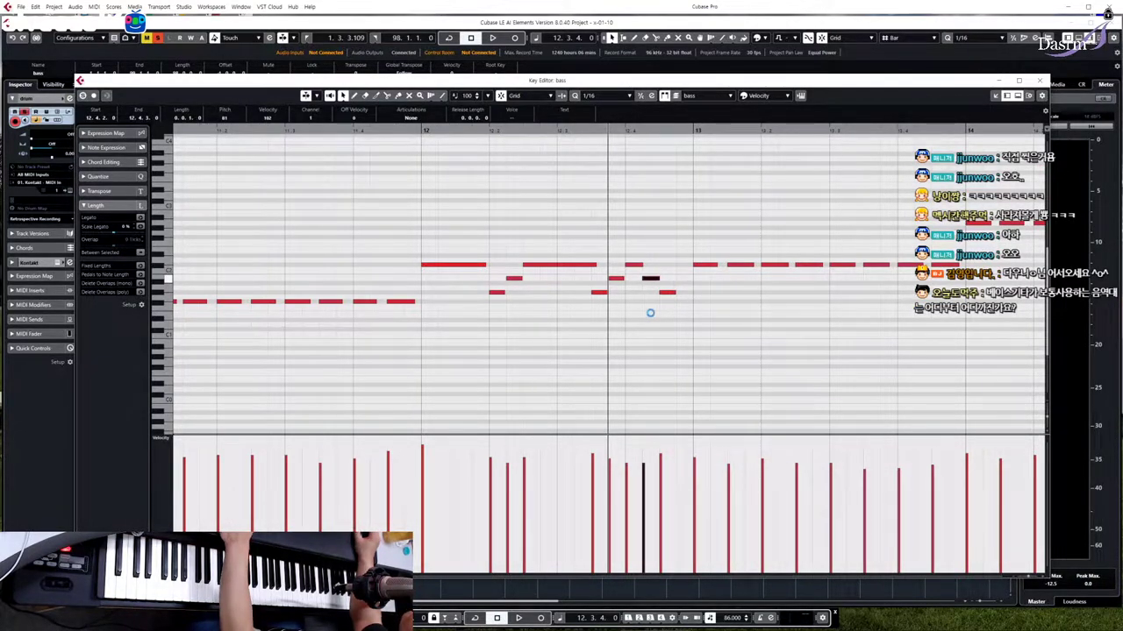
# - Close the bass part's key editor and select the bass track in the project
pyautogui.press('g')
pyautogui.press('g')
pyautogui.press('g')
pyautogui.press('g')
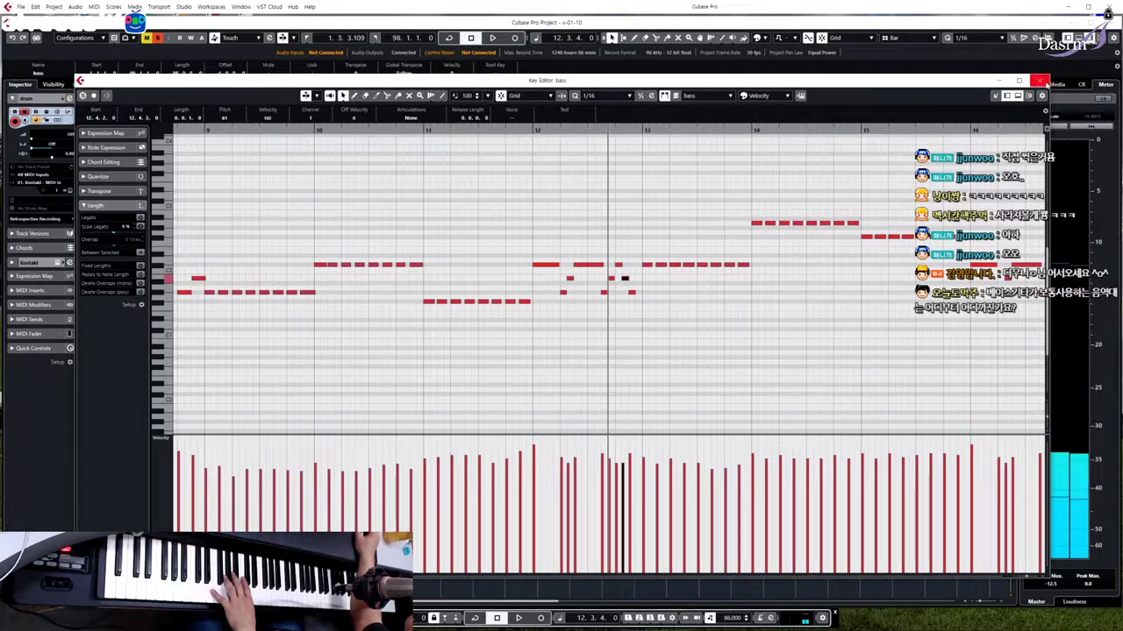
pyautogui.click(1040, 80)
pyautogui.click(223, 177)
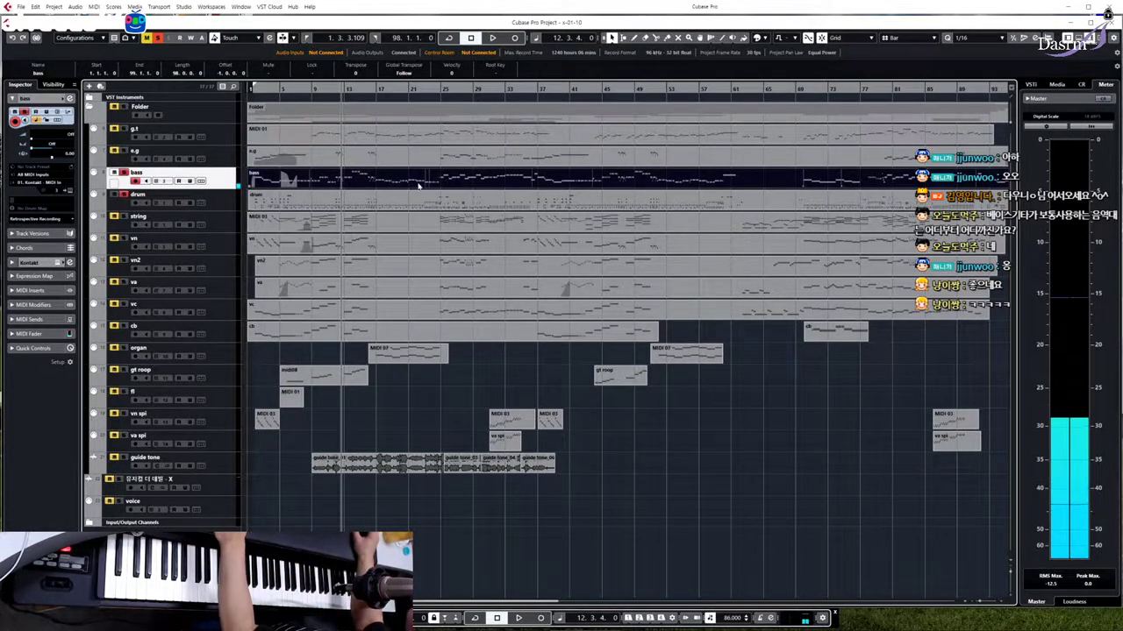
# - Audition the soloed bass and drum tracks from bar 1 into bar 3 while checking the master meter
pyautogui.click(252, 88)
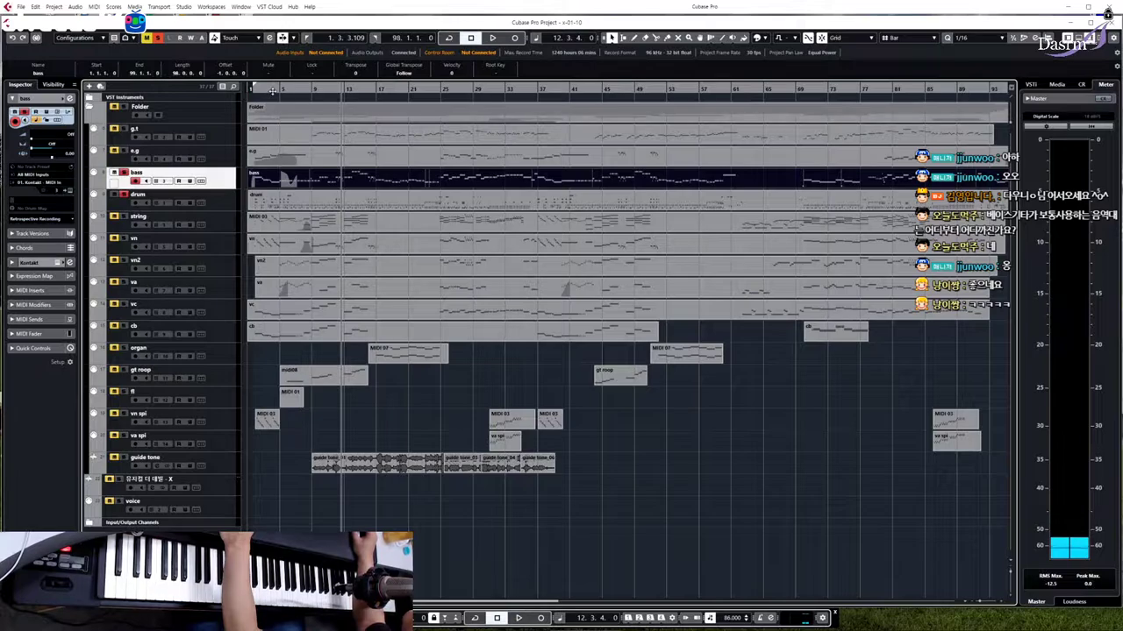
pyautogui.scroll(3, 250, 89)
pyautogui.click(250, 88)
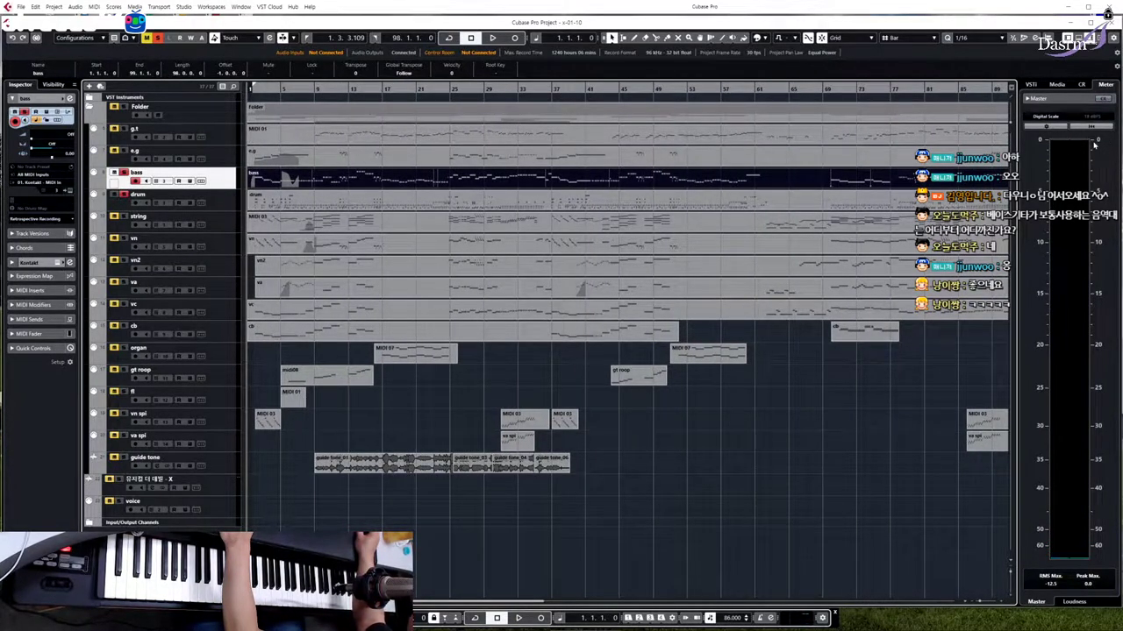
pyautogui.press('space')
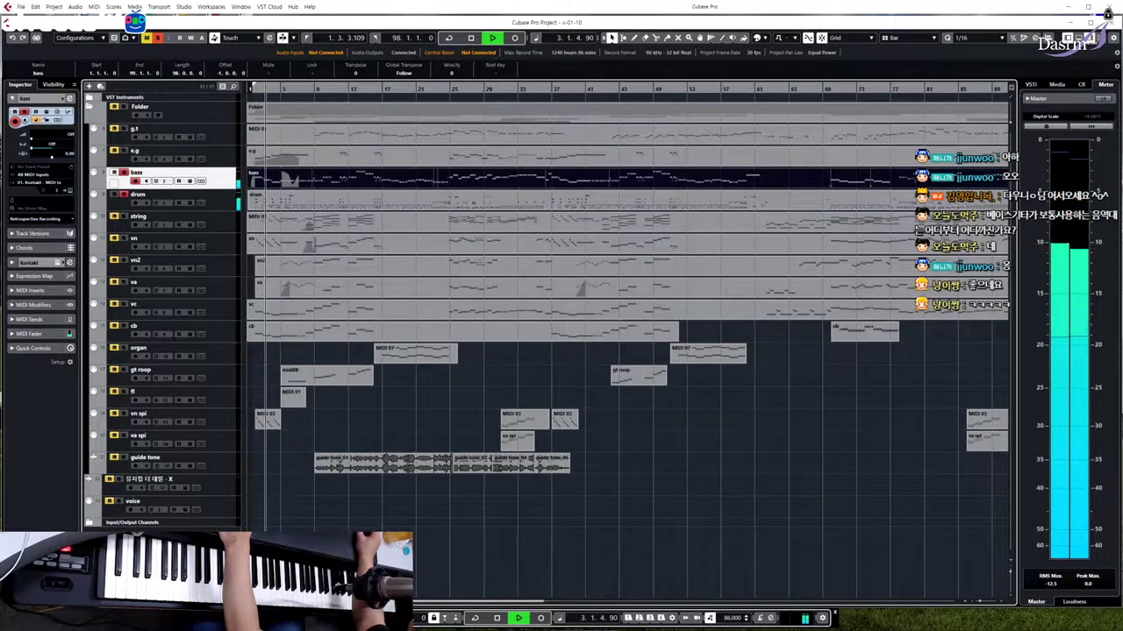
pyautogui.press('space')
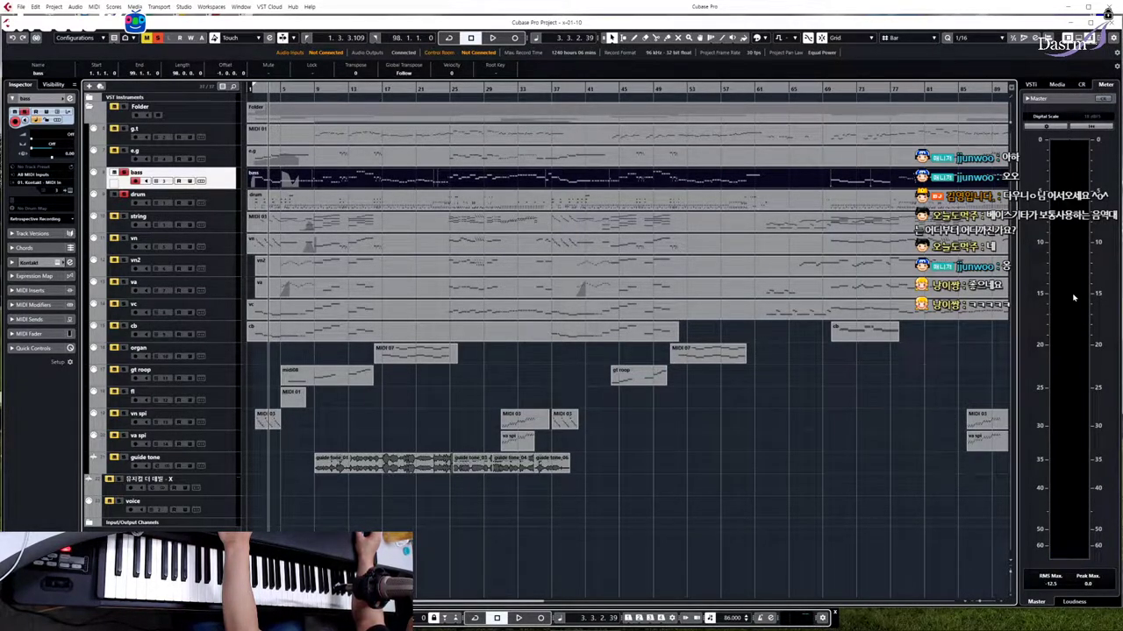
# - Open the MixConsole, inspect the inserts on the channels through to the stereo outputs, and close it
pyautogui.click(186, 7)
pyautogui.press('Escape')
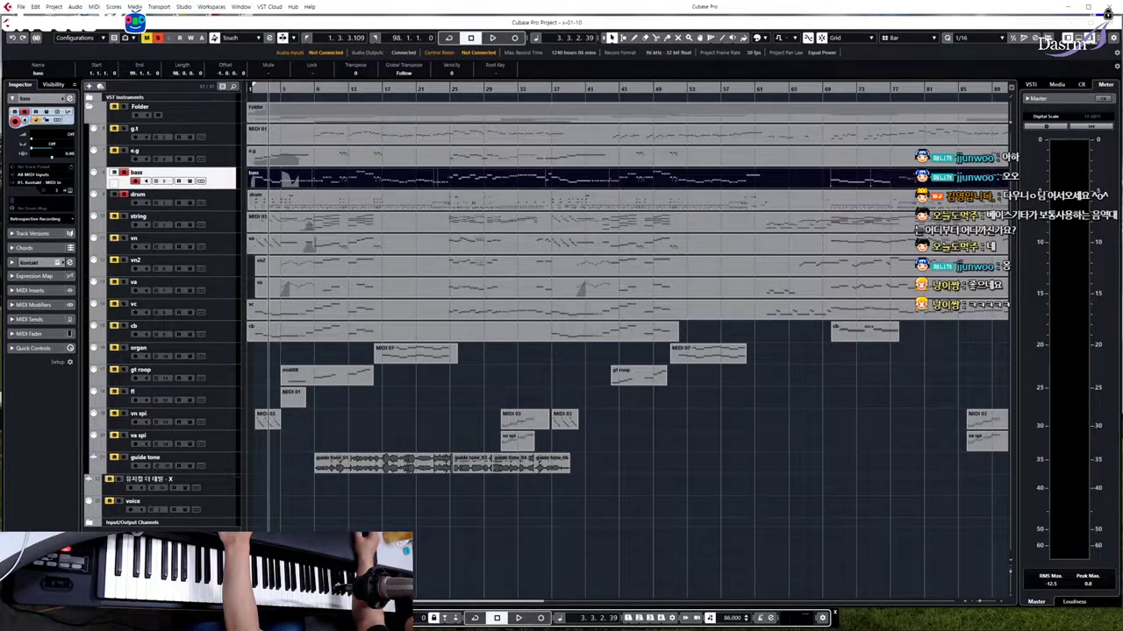
pyautogui.press('F3')
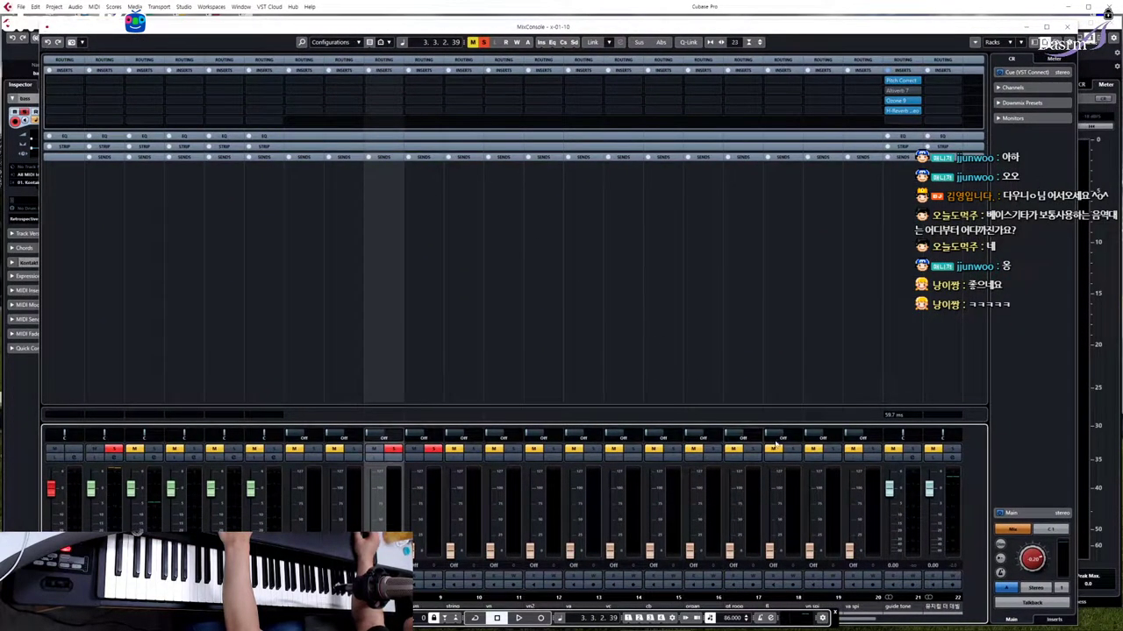
pyautogui.hscroll(3, 956, 621)
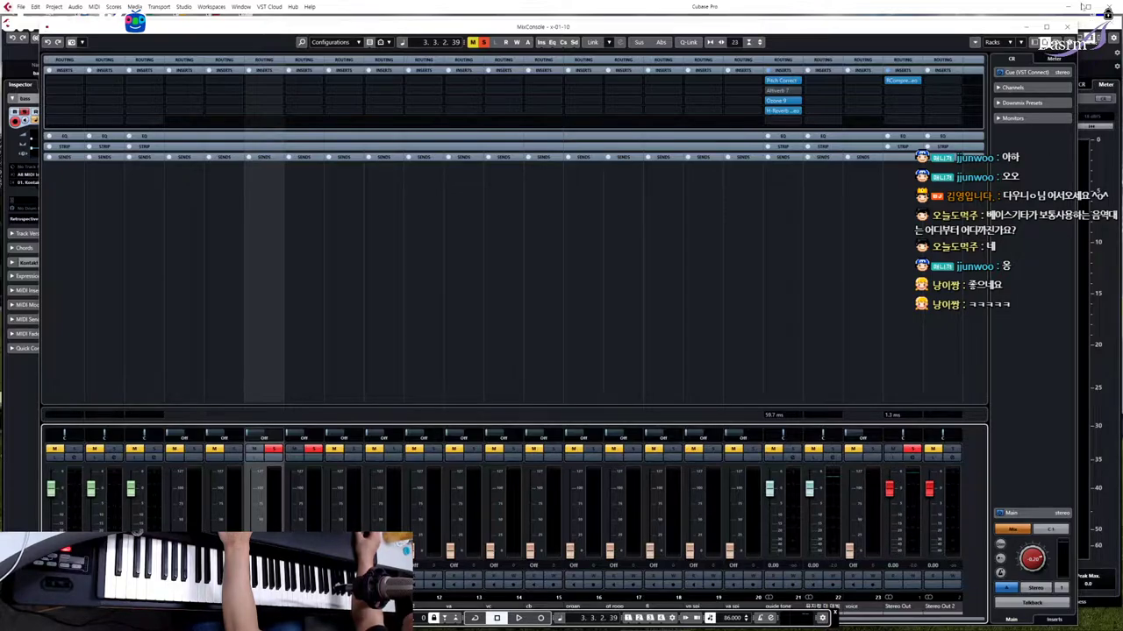
pyautogui.click(1067, 28)
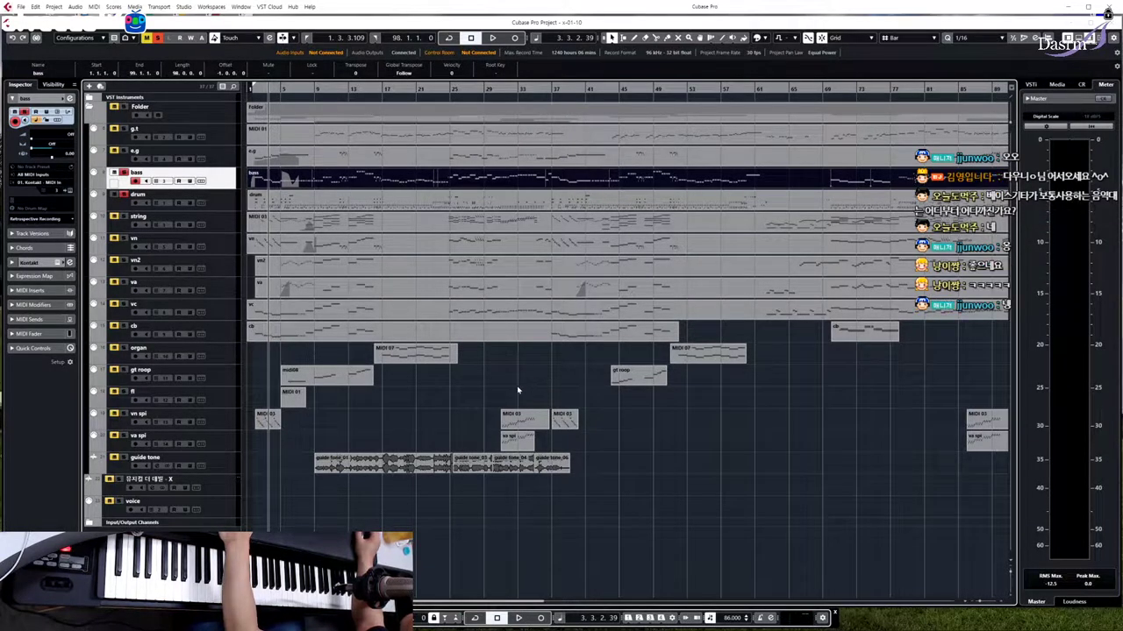
# - Audition the bass and drums from bar 2 to bar 8 while watching the master level
pyautogui.click(255, 87)
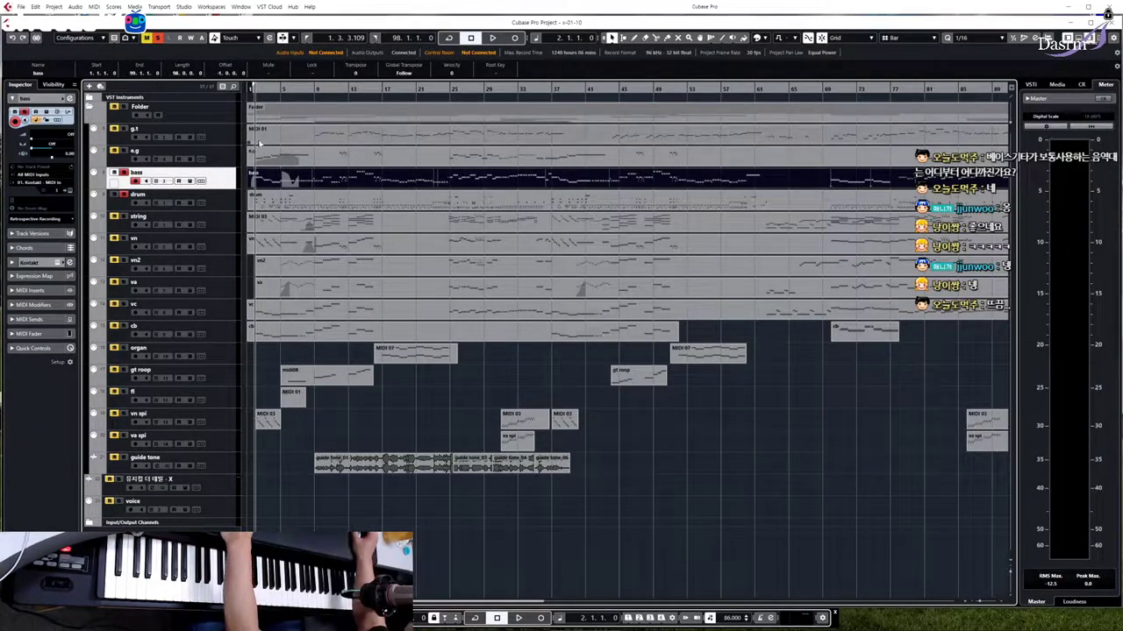
pyautogui.press('space')
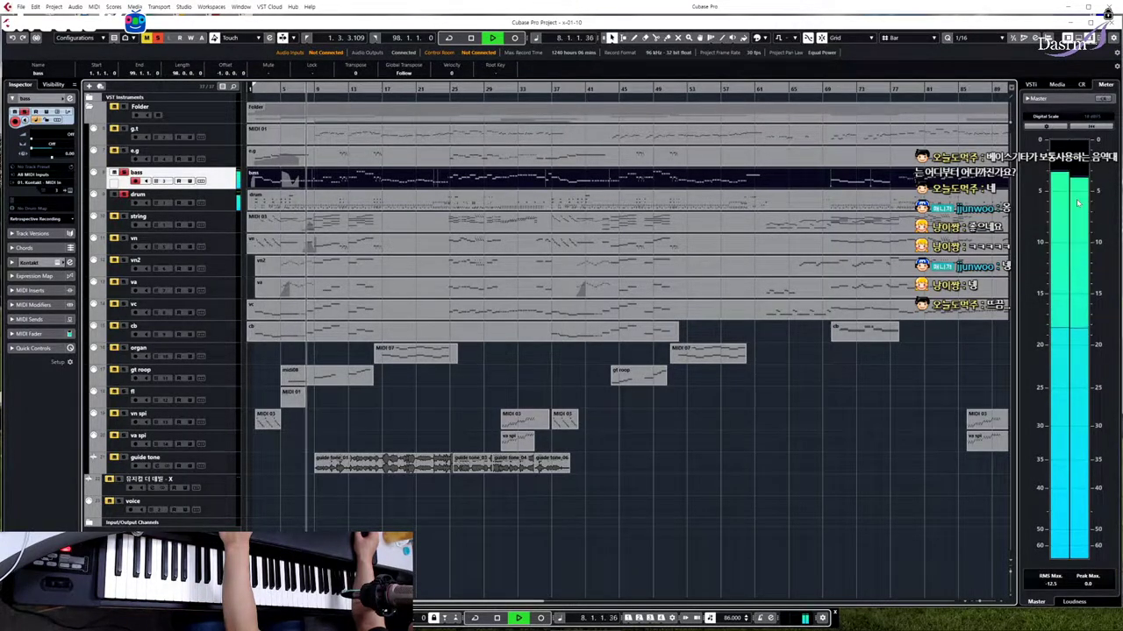
pyautogui.press('space')
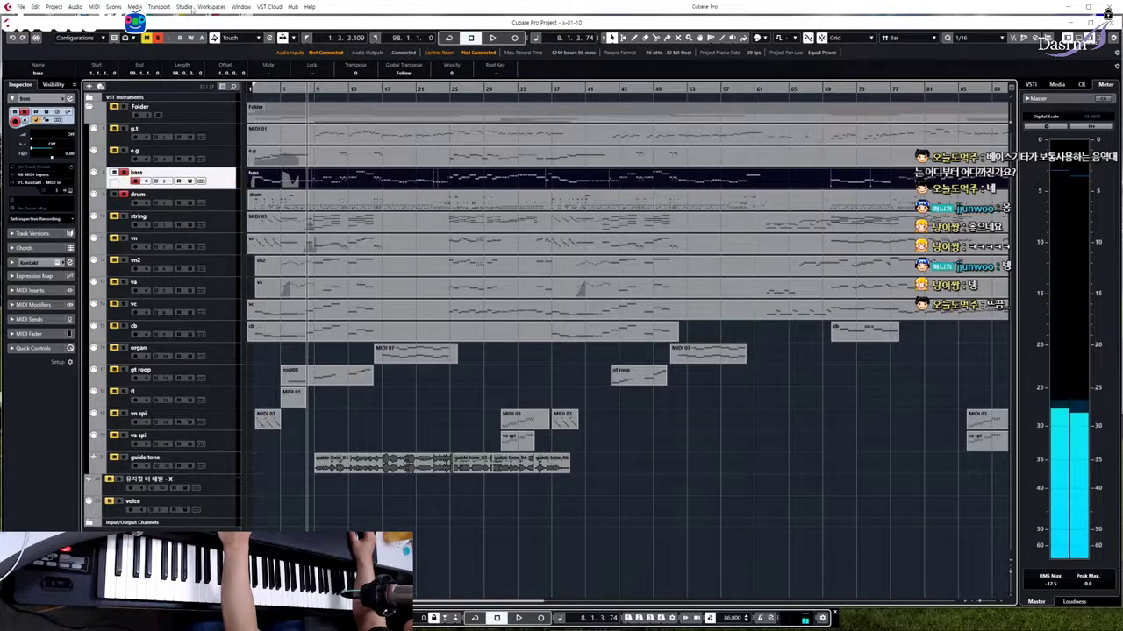
# - Reopen the MixConsole, check the stereo output channels and their compressor insert, and close it again
pyautogui.click(192, 8)
pyautogui.click(206, 24)
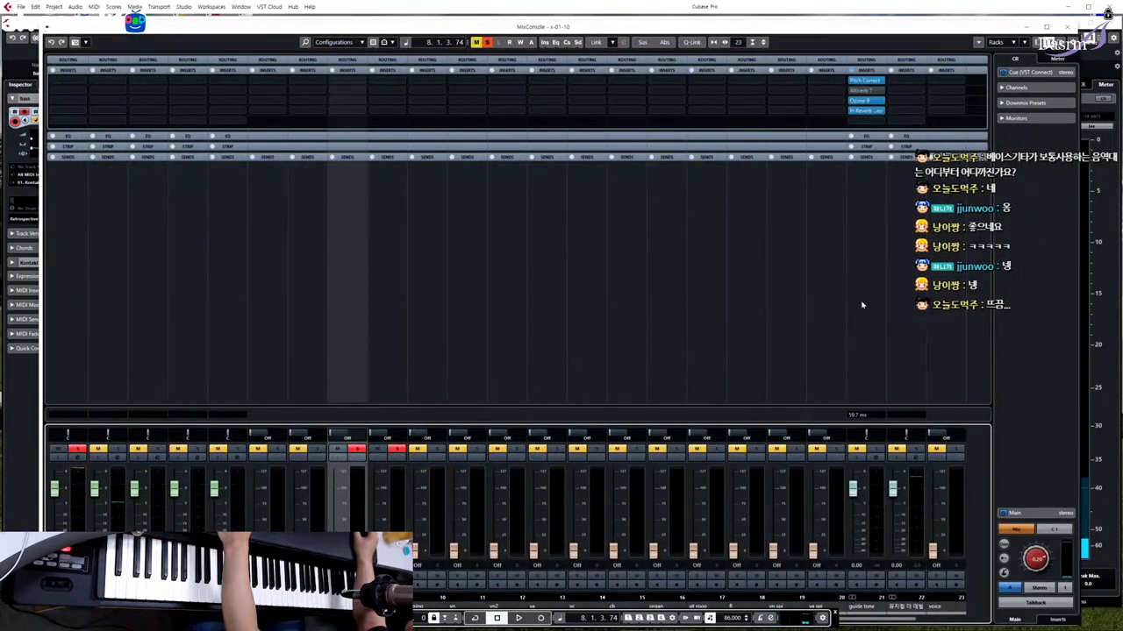
pyautogui.hscroll(2, 886, 254)
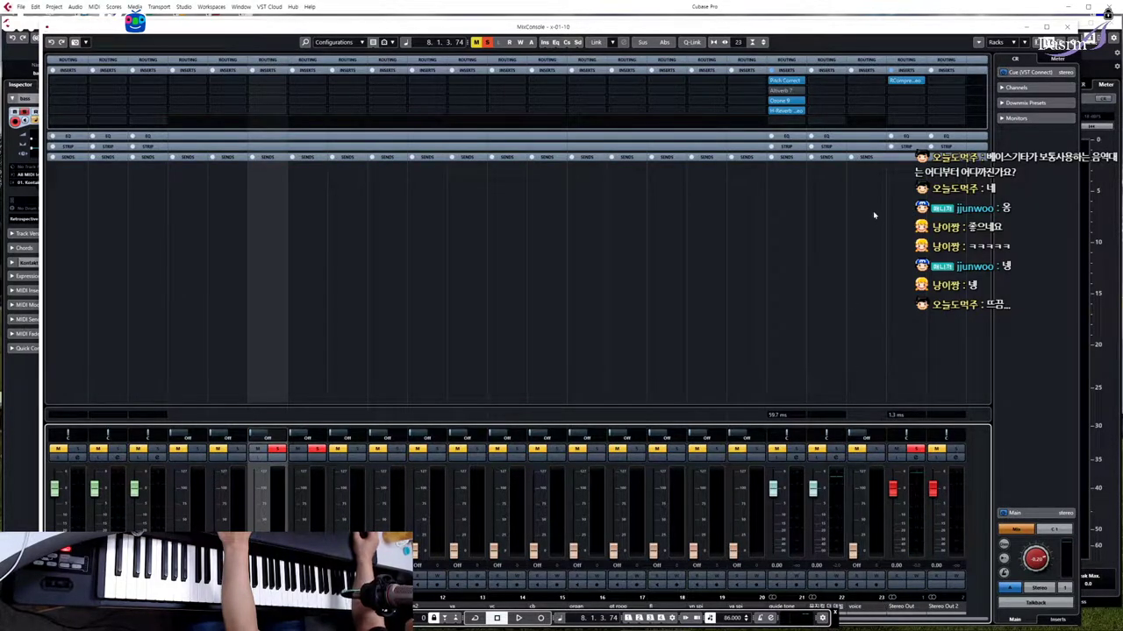
pyautogui.moveTo(795, 23); pyautogui.dragTo(794, 31)
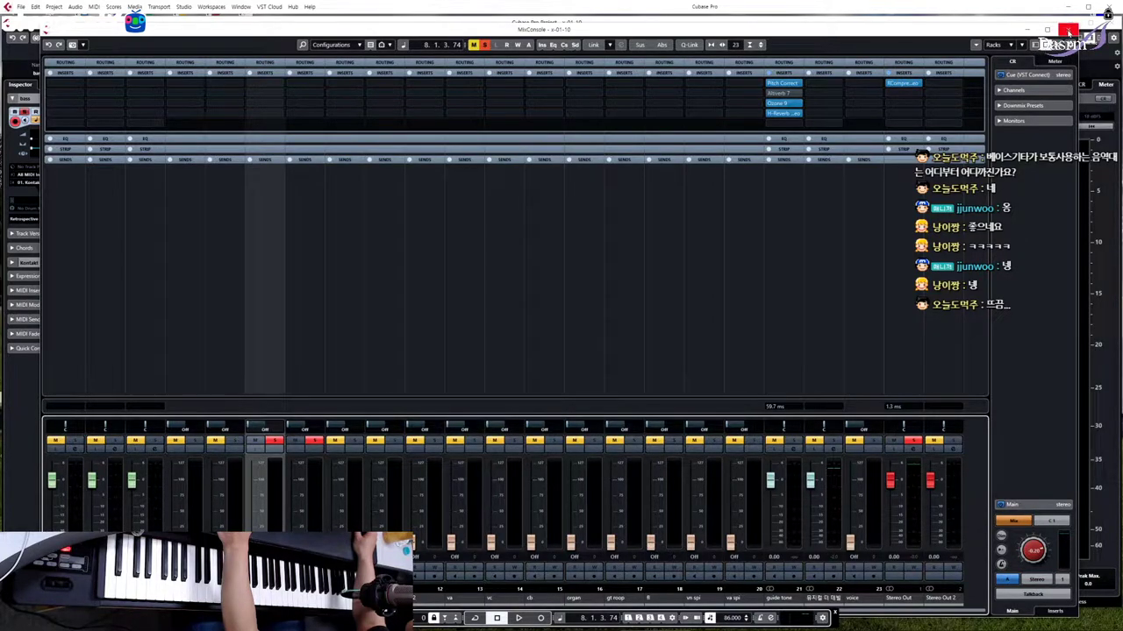
pyautogui.click(1069, 30)
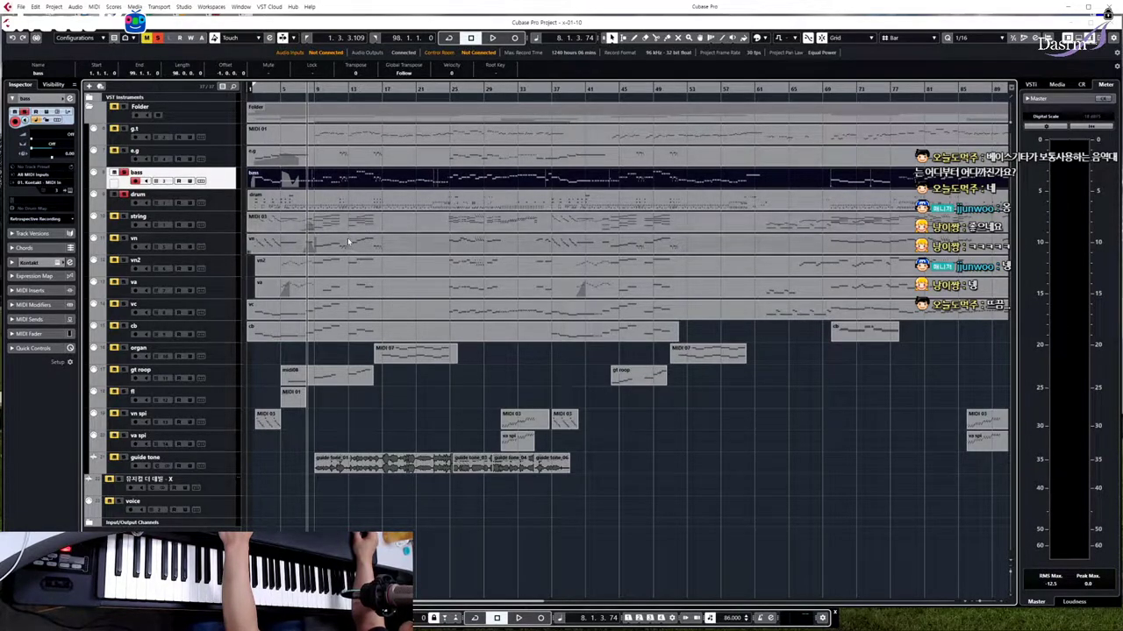
# - Deselect the bass part, add the string track to the soloed bass and drums, and audition from bar 2
pyautogui.click(481, 367)
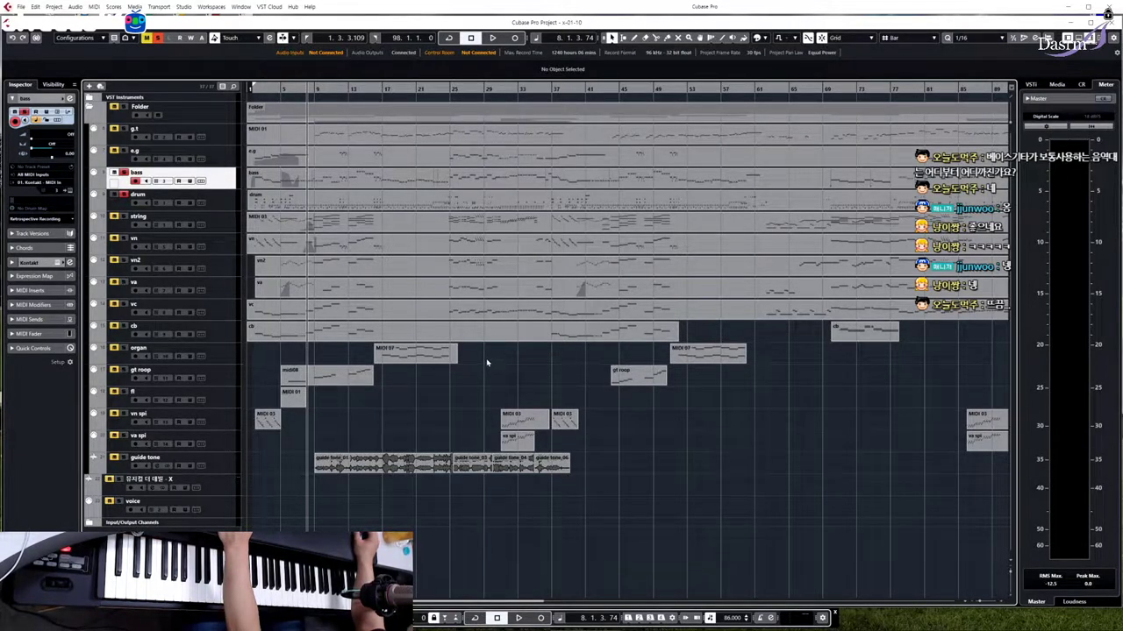
pyautogui.press('space')
pyautogui.press('space')
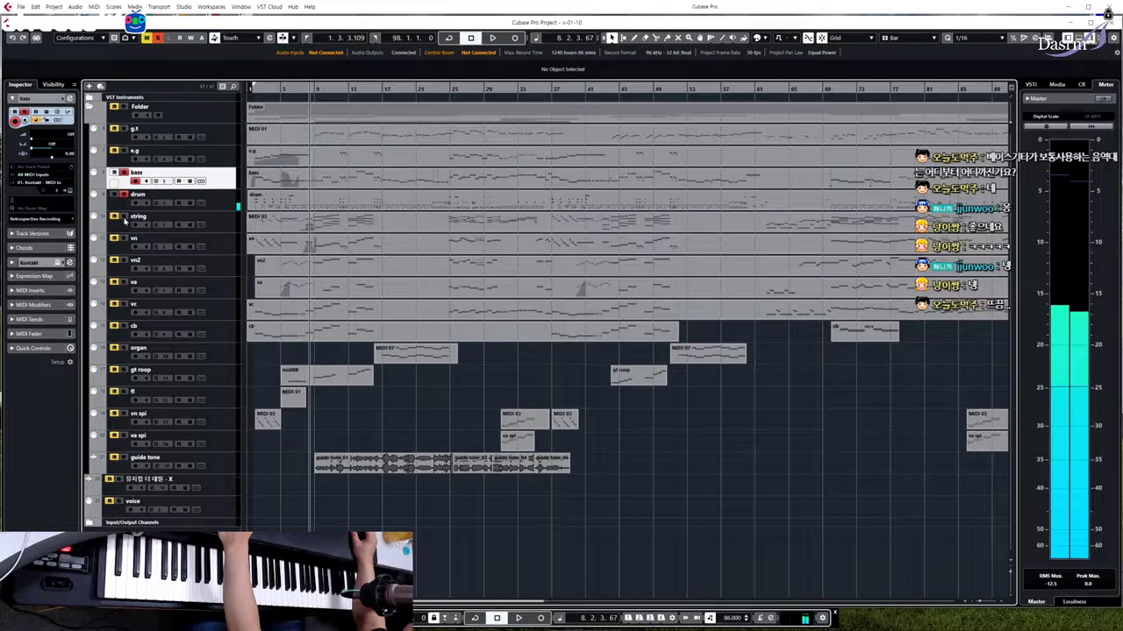
pyautogui.click(253, 89)
pyautogui.press('space')
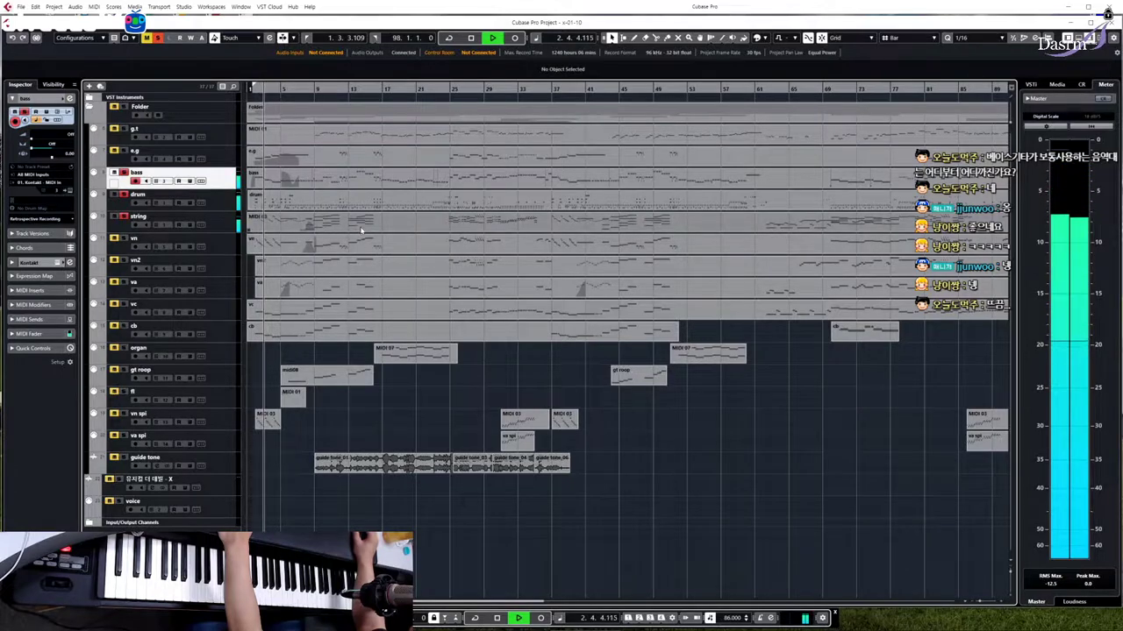
pyautogui.press('space')
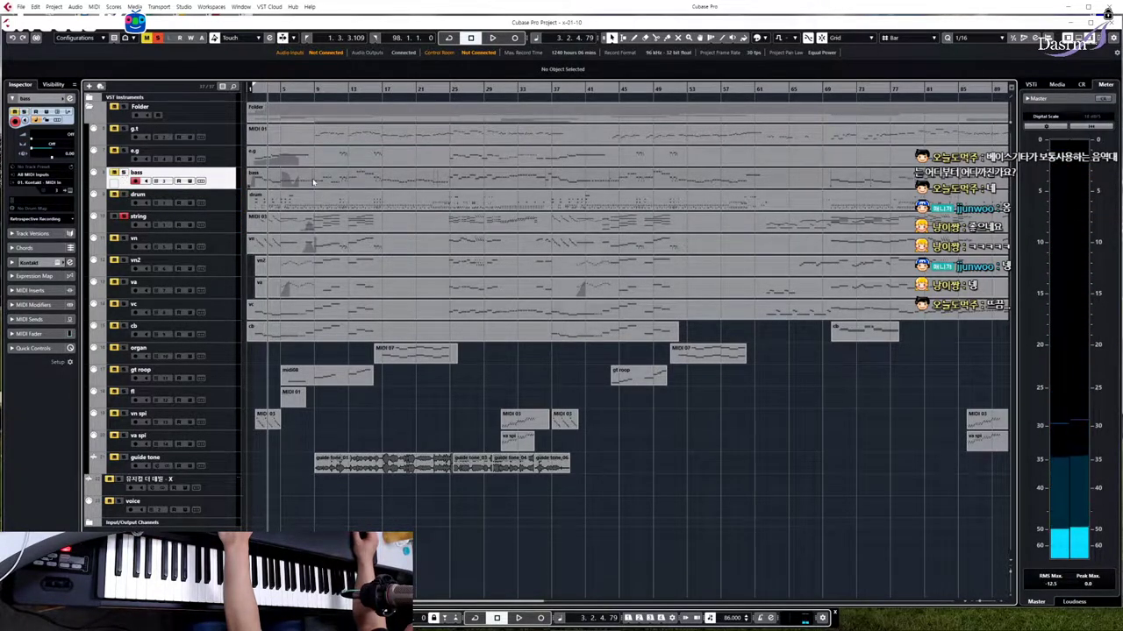
# - Audition the string track alone from bar 2 into bar 3 and select that track
pyautogui.press('space')
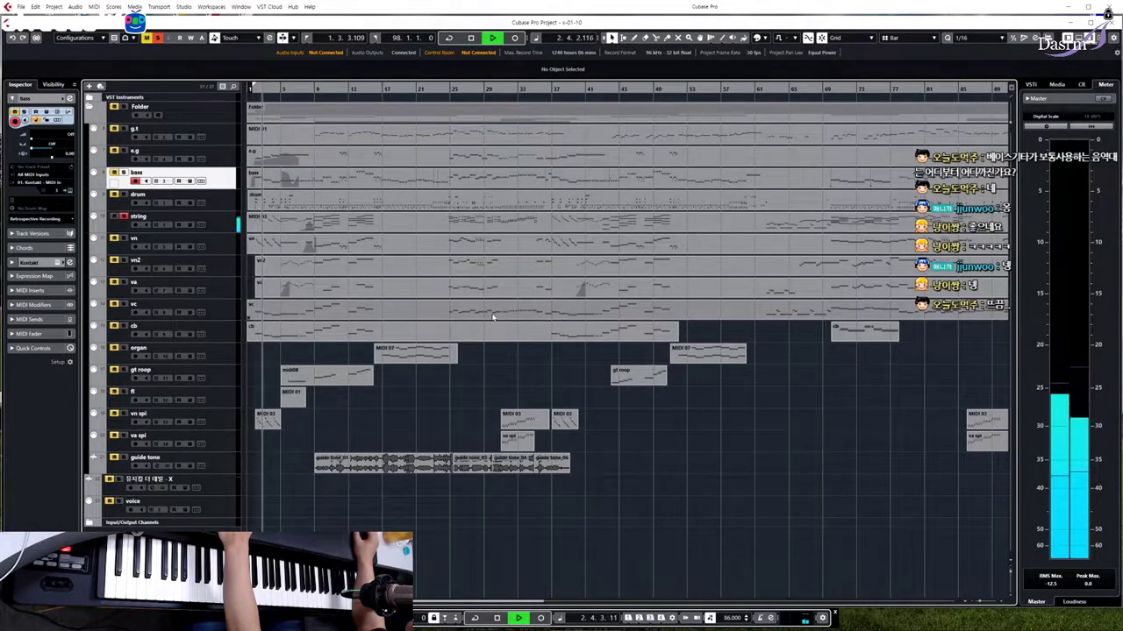
pyautogui.press('space')
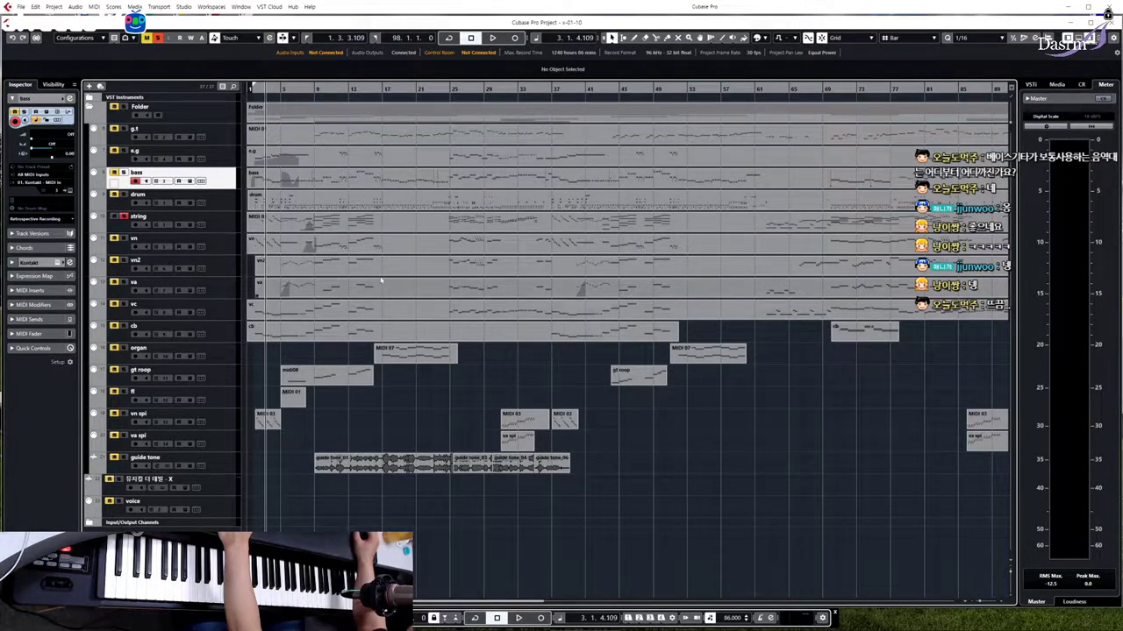
pyautogui.click(230, 225)
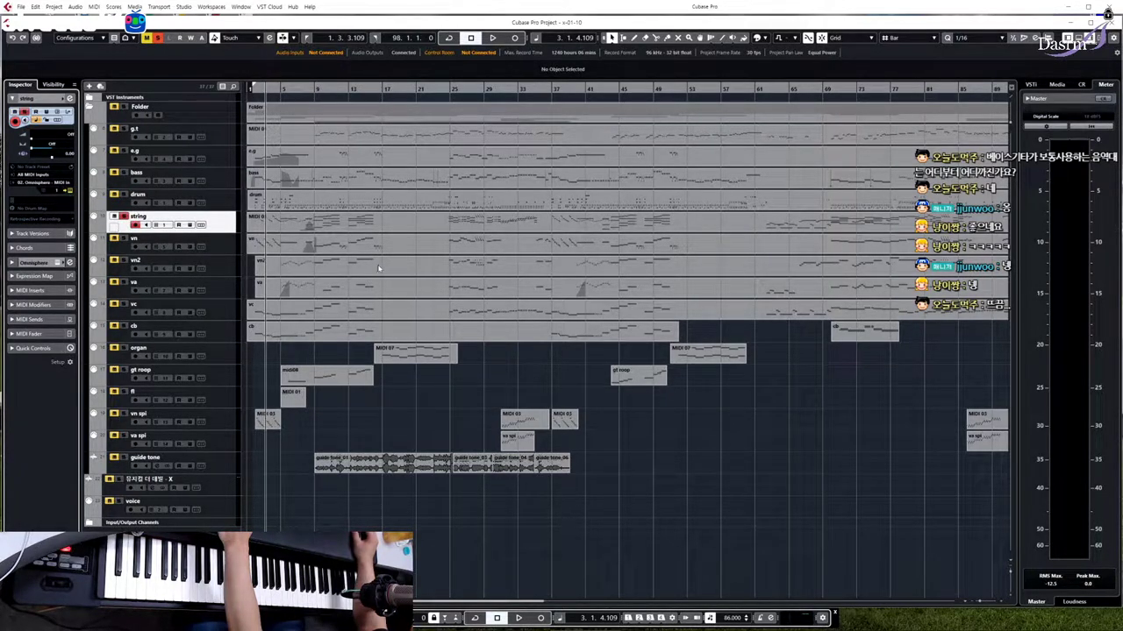
# - Open the string track's Omnisphere instrument, check the Hollywood Studio String Section patch, and close it
pyautogui.hotkey('ctrl', 'e')
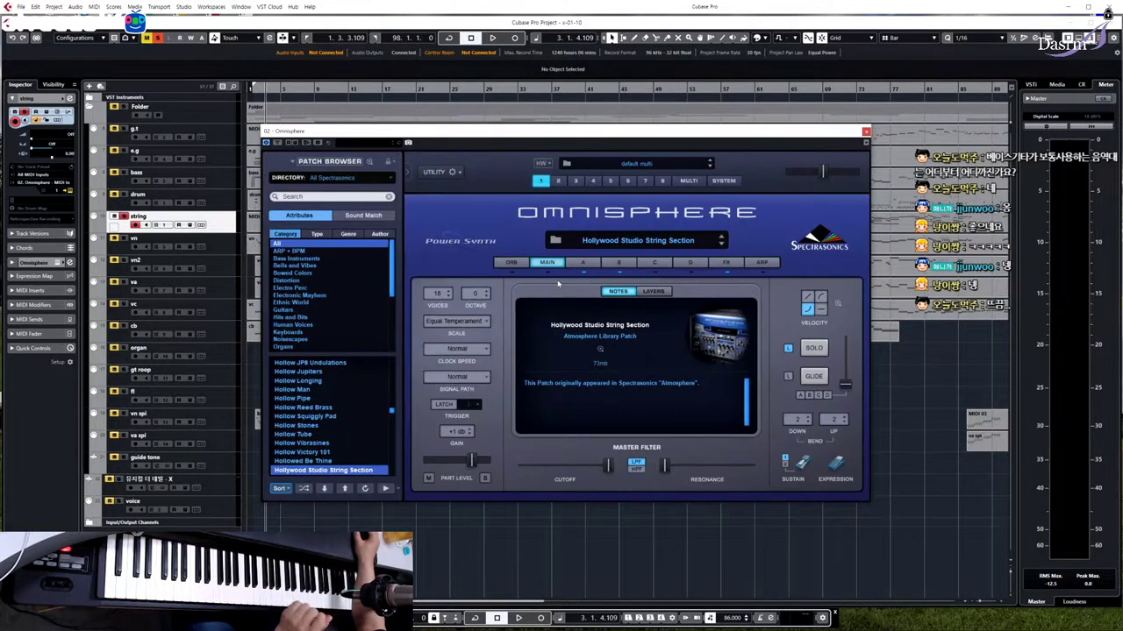
pyautogui.moveTo(517, 136); pyautogui.dragTo(592, 178)
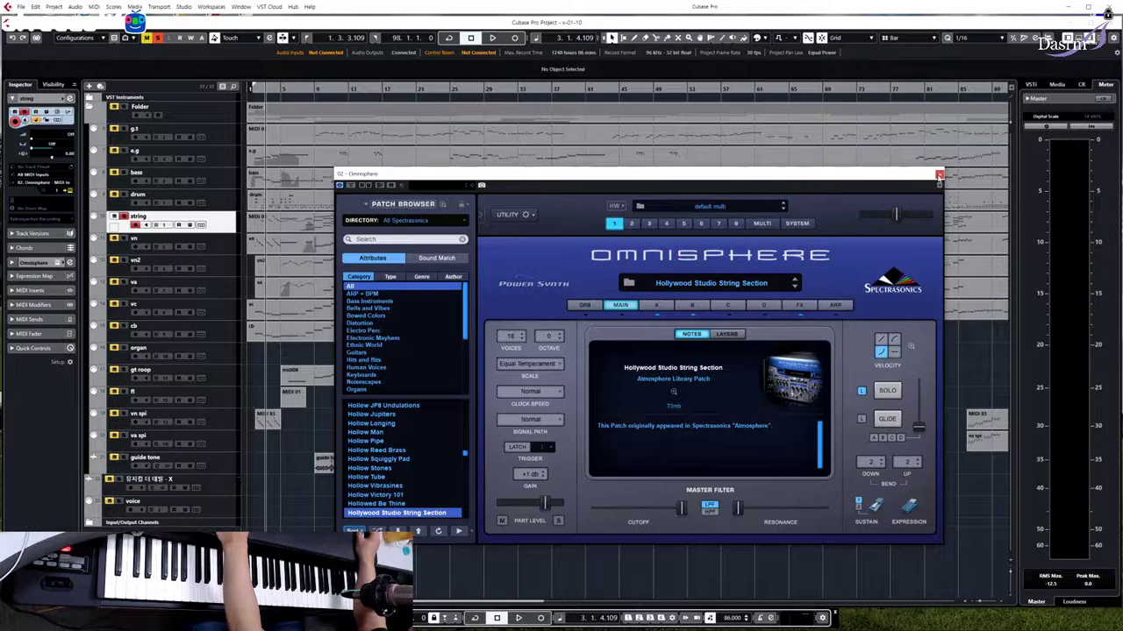
pyautogui.click(940, 174)
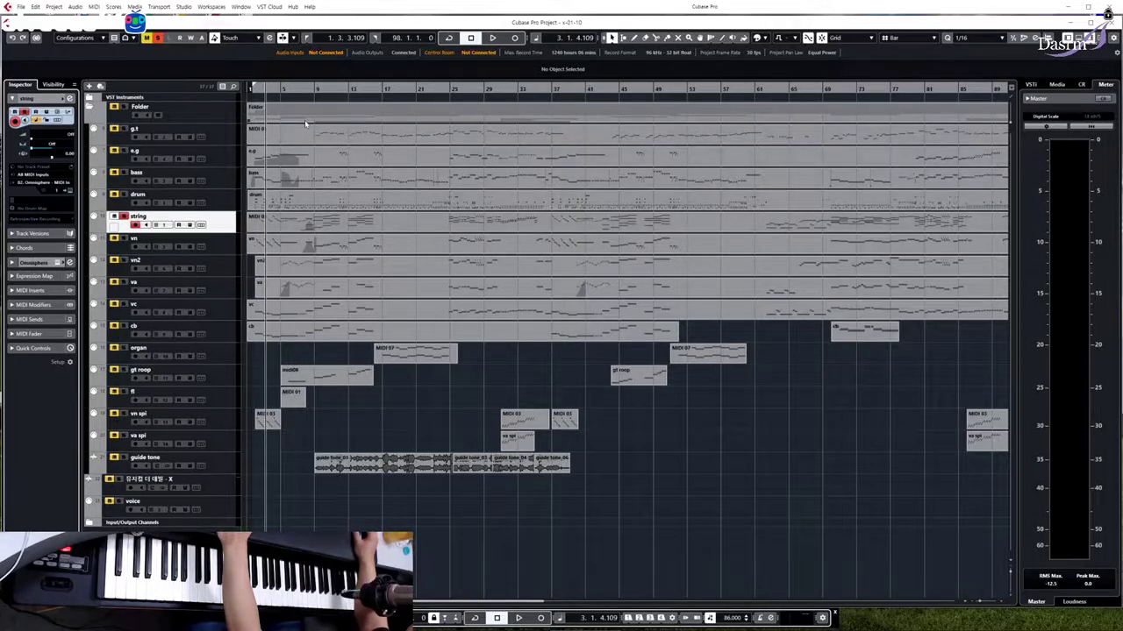
# - Audition the string track into bar 8
pyautogui.press('KP_1')
pyautogui.press('space')
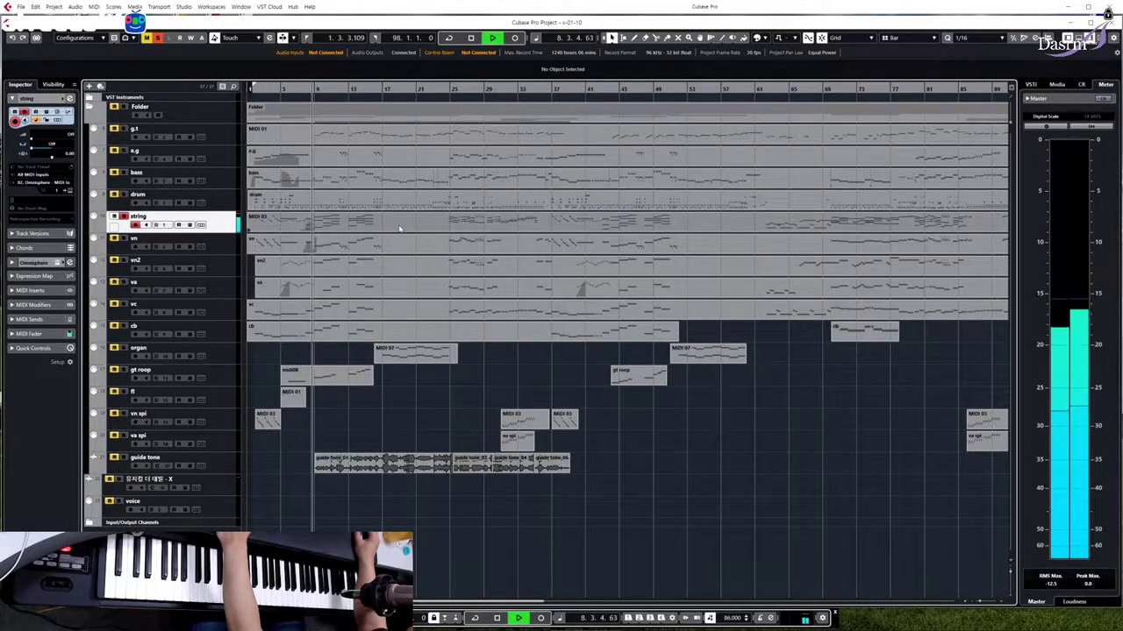
pyautogui.press('space')
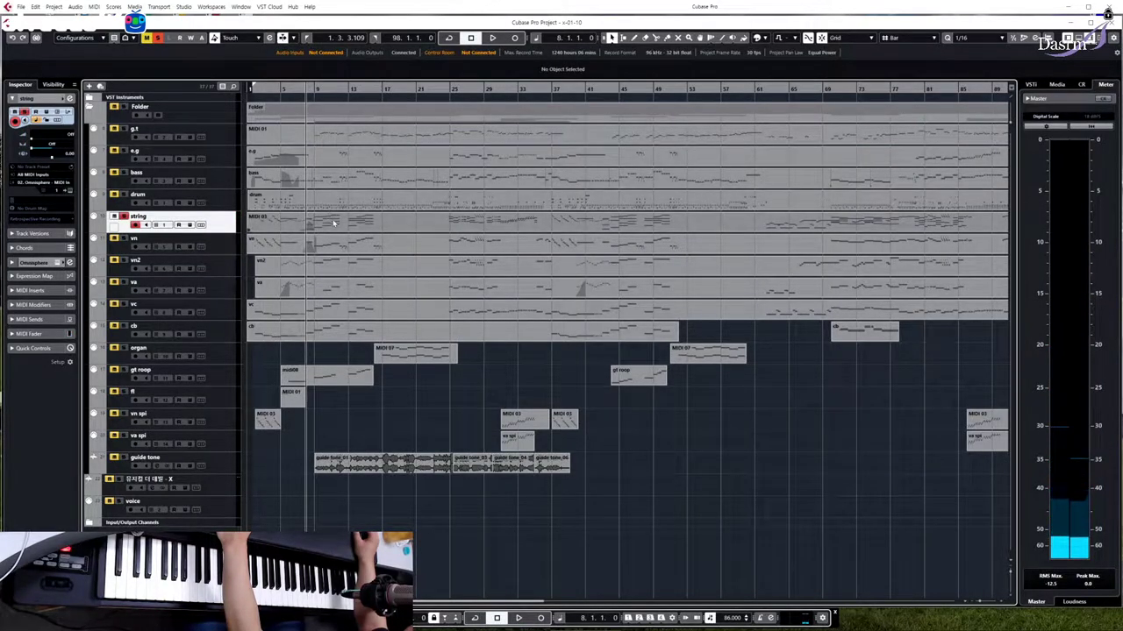
# - Open the string part in the Key Editor and show its CC 11 (Expression) lane for bars 5 to 12
pyautogui.doubleClick(330, 215)
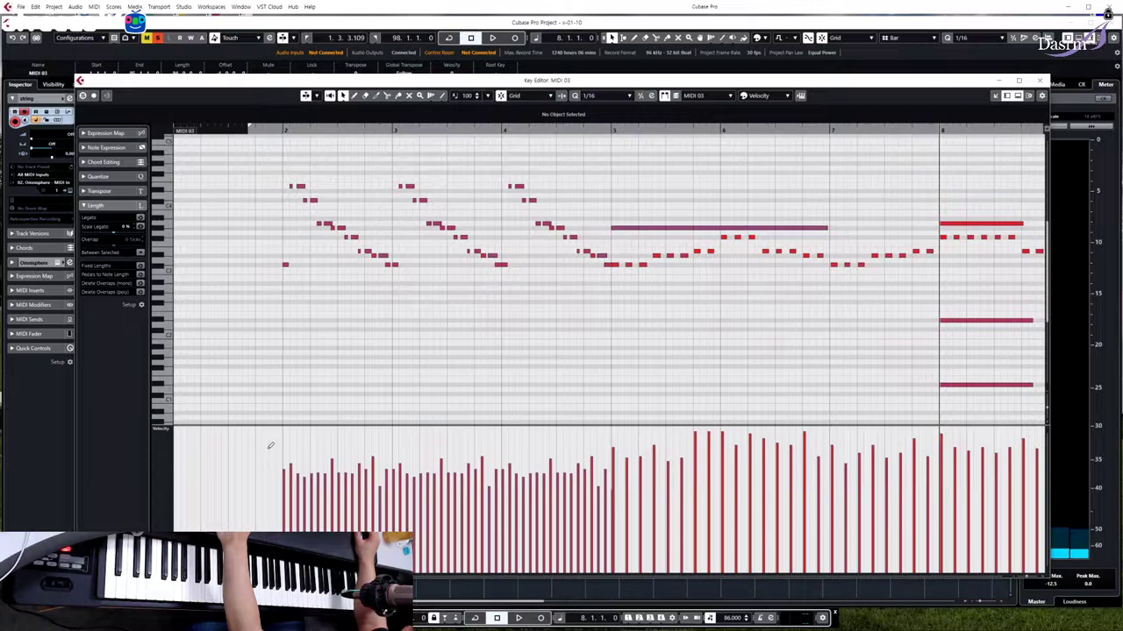
pyautogui.click(167, 428)
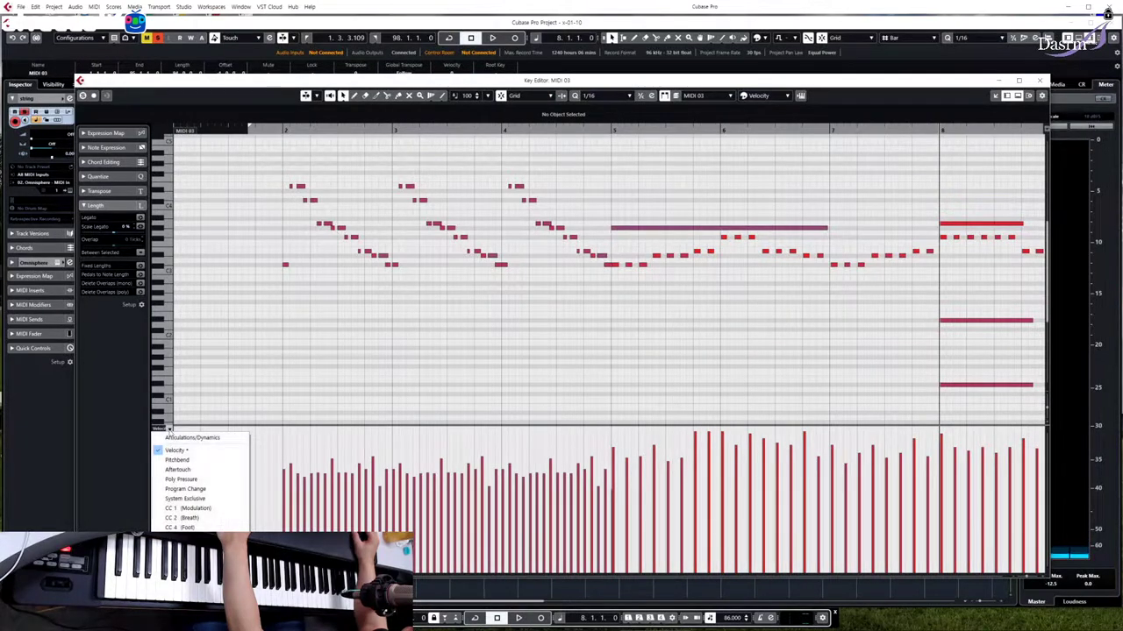
pyautogui.click(180, 537)
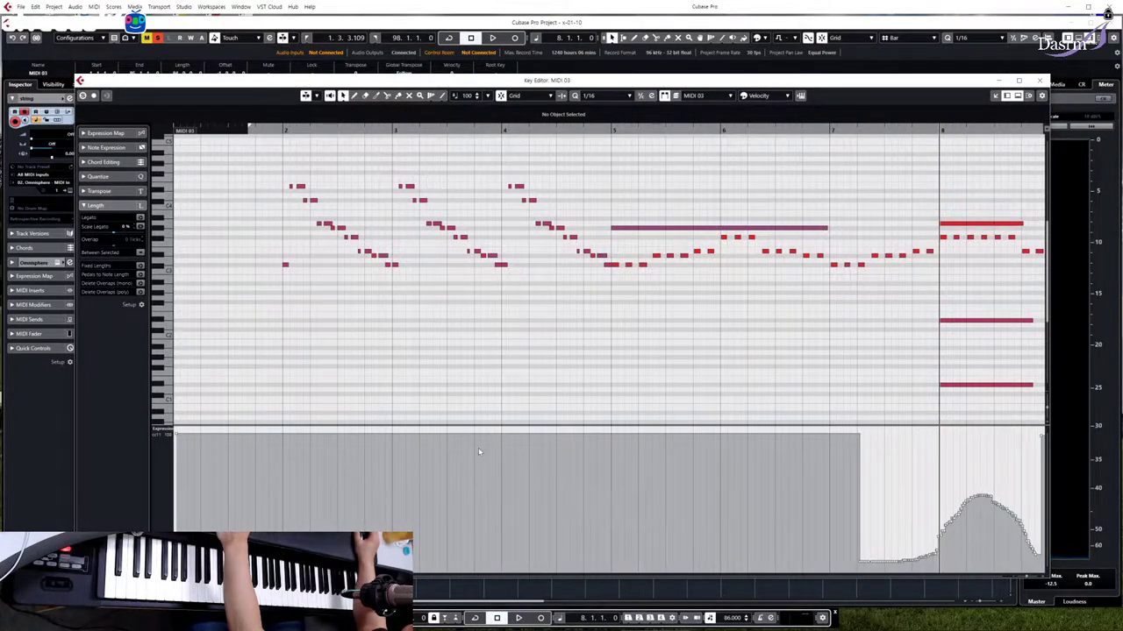
pyautogui.hscroll(3, 478, 447)
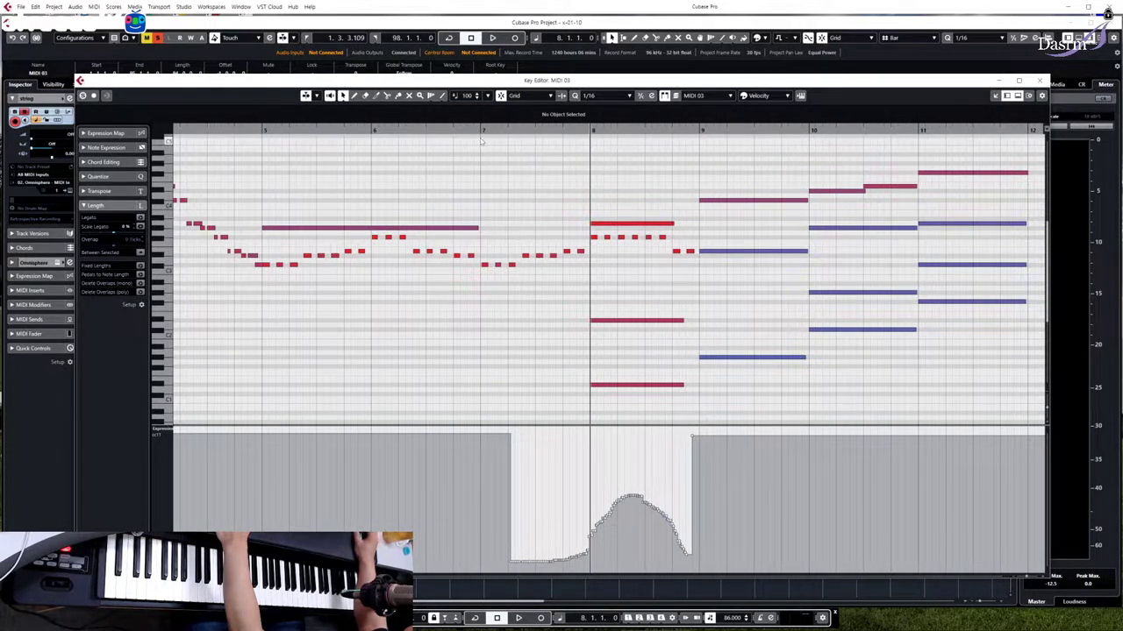
# - Audition the string part from just before bar 7 into bar 9 to hear the expression dip
pyautogui.click(454, 130)
pyautogui.press('space')
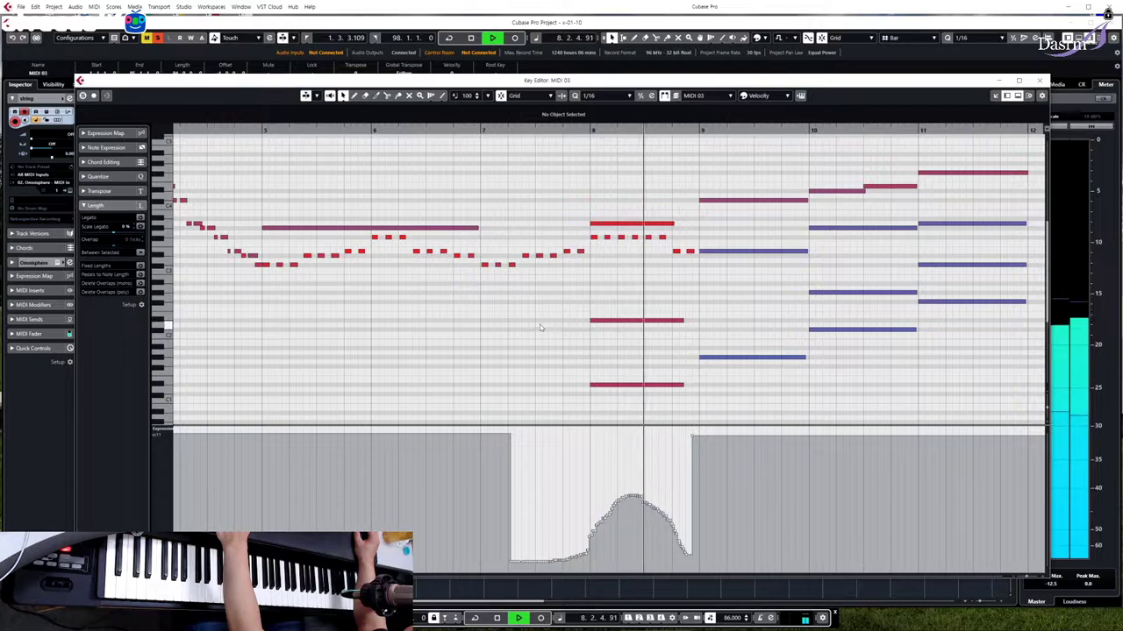
pyautogui.press('space')
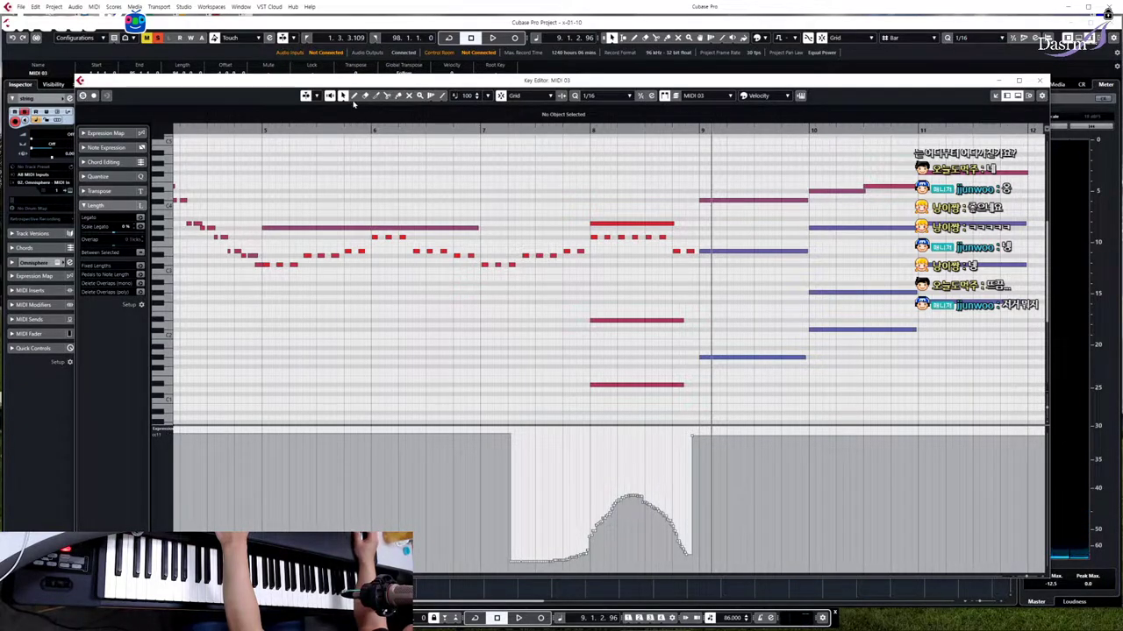
# - Redraw the string part's expression dip from bar 7 through bar 9 as a high, gently waving curve, and audition it from bar 6
pyautogui.press('8')
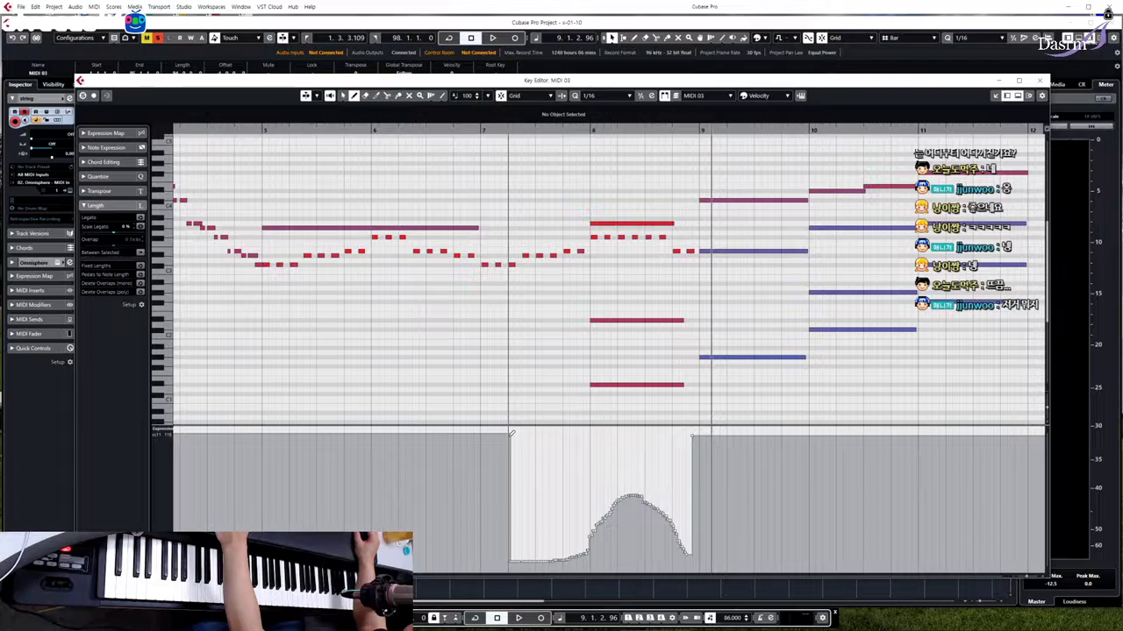
pyautogui.moveTo(509, 434)
pyautogui.mouseDown()
pyautogui.moveTo(586, 458)
pyautogui.moveTo(640, 442)
pyautogui.moveTo(701, 455)
pyautogui.moveTo(827, 438)
pyautogui.mouseUp()
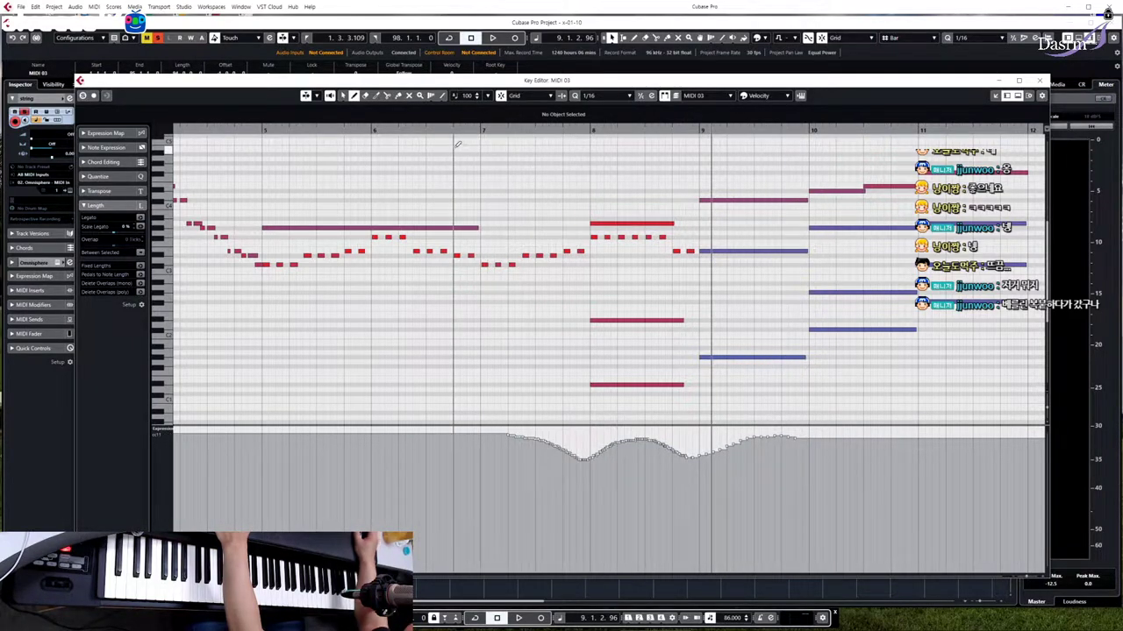
pyautogui.click(405, 131)
pyautogui.press('space')
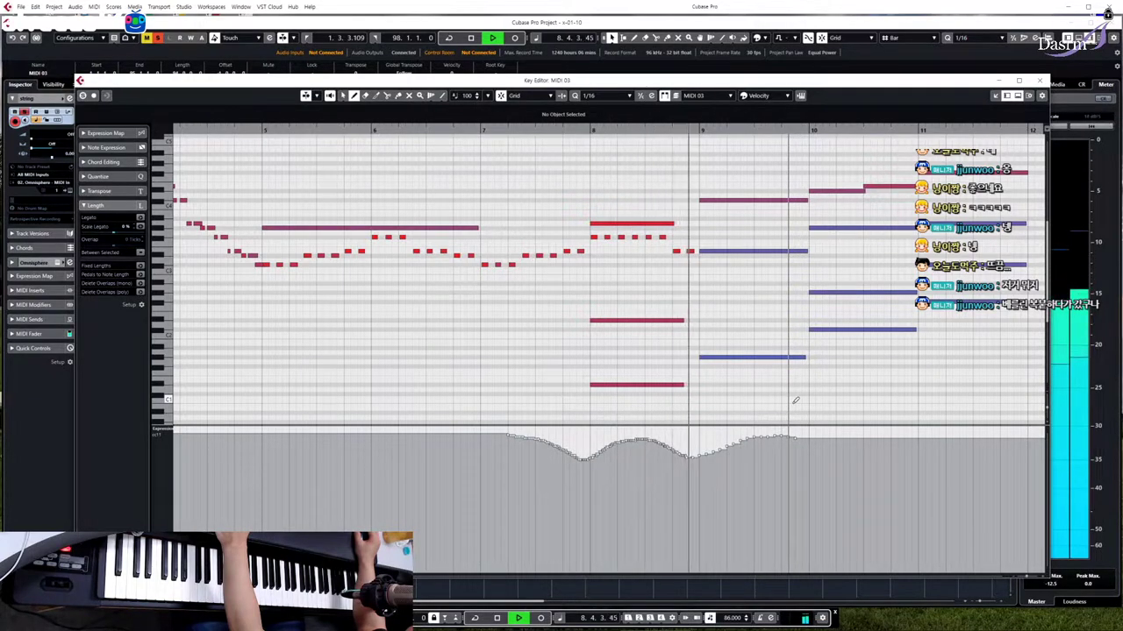
pyautogui.press('space')
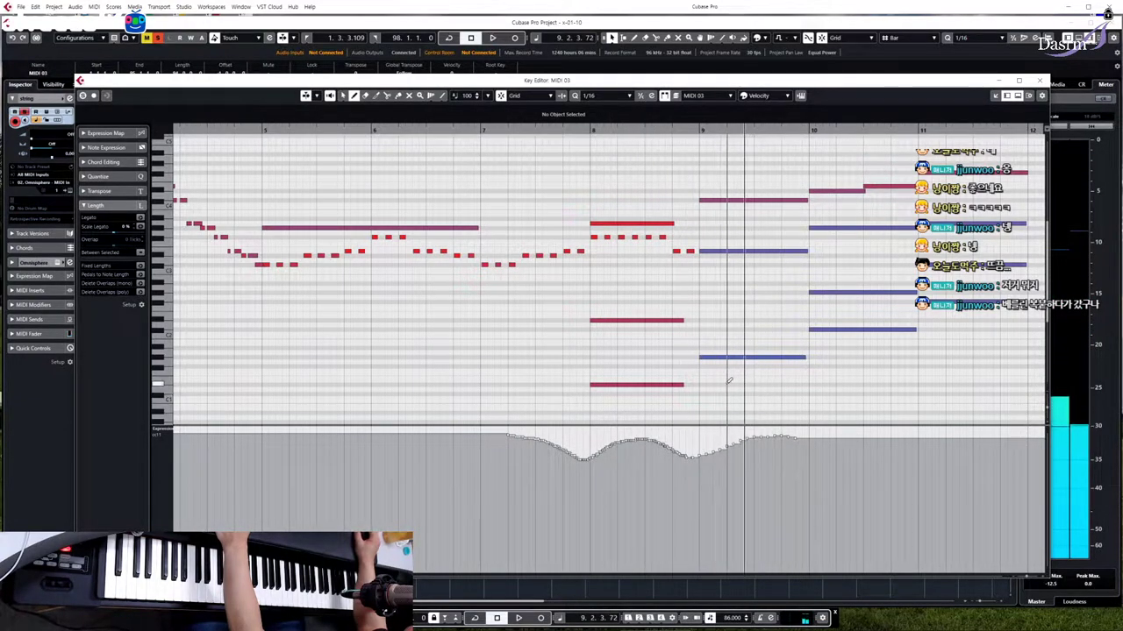
# - Close the string part's Key Editor and deselect the part in the arrangement
pyautogui.hscroll(2, 706, 373)
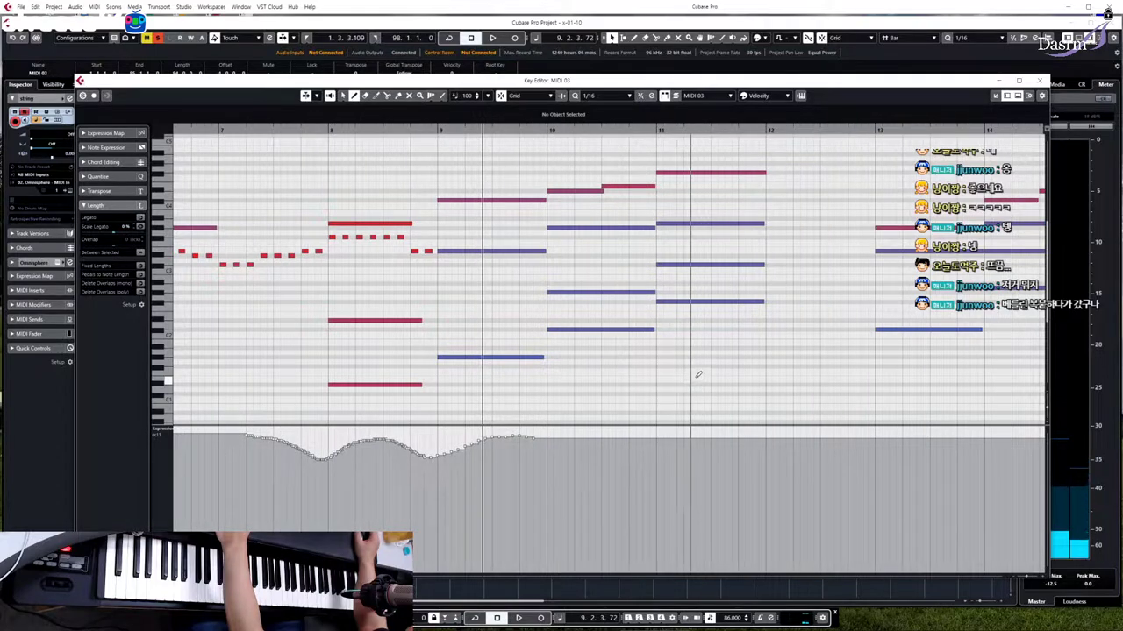
pyautogui.click(1039, 80)
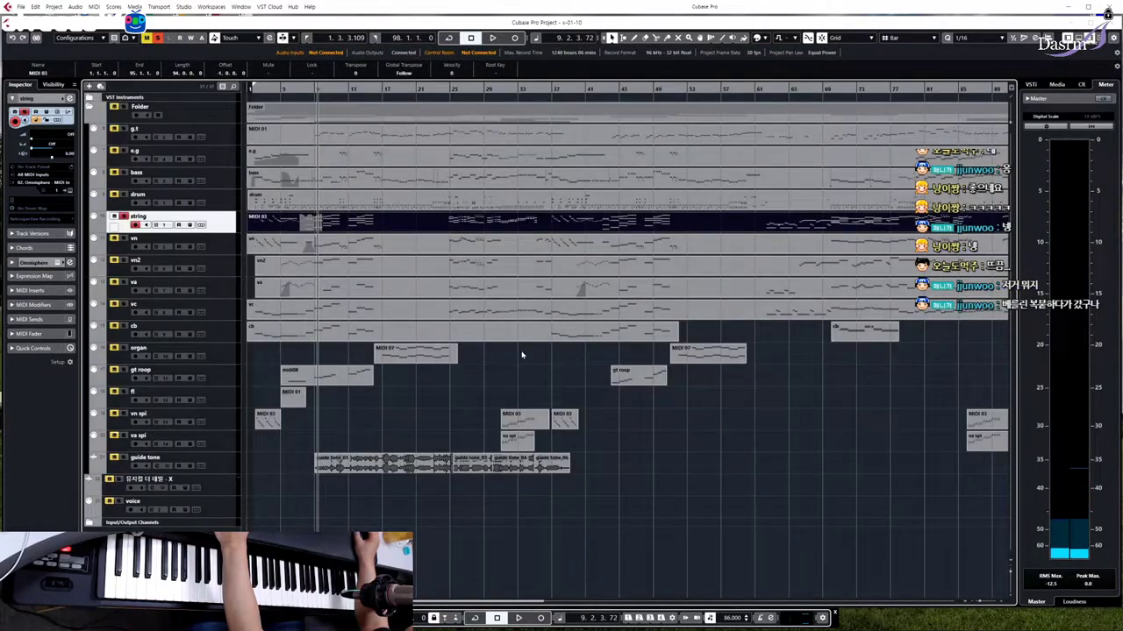
pyautogui.click(412, 392)
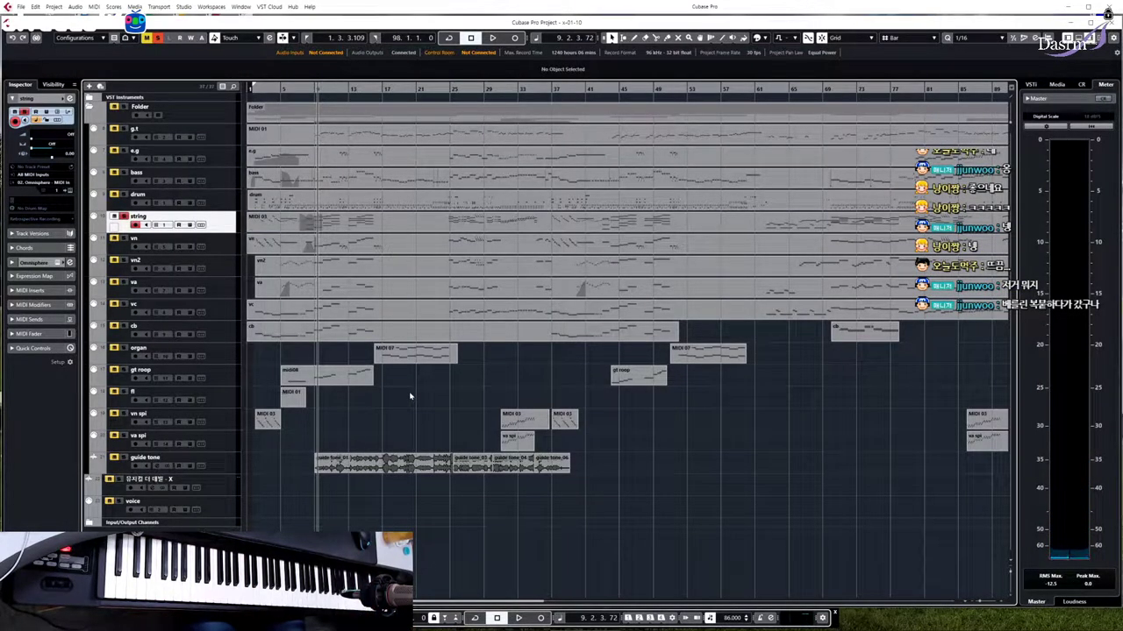
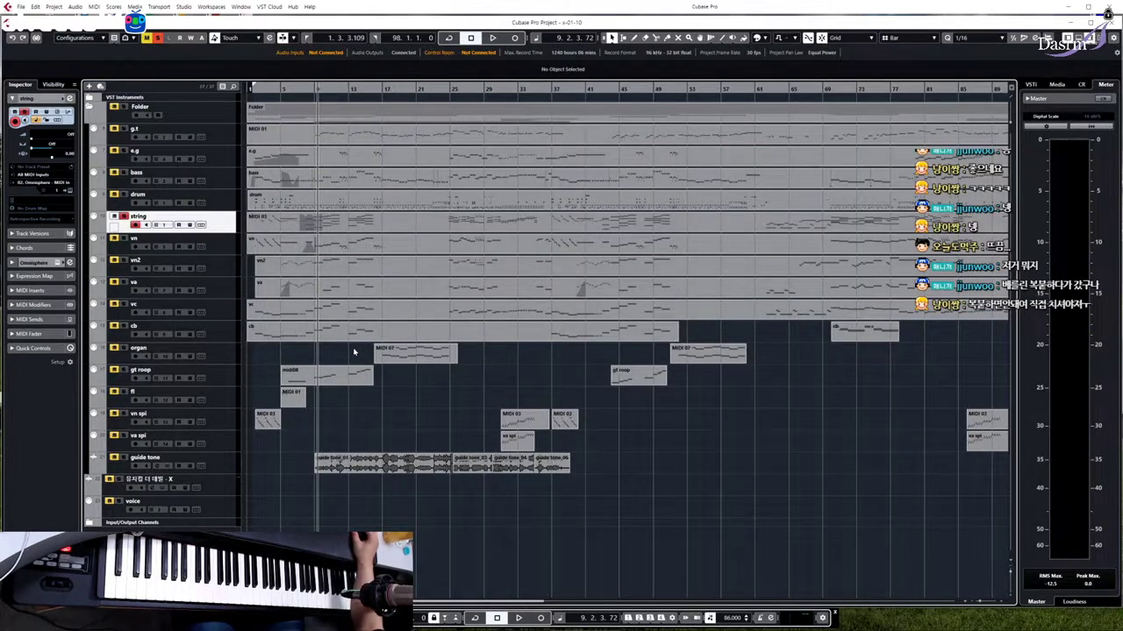
# - Select the vn part and its track, and set the playback position to bar 8
pyautogui.moveTo(343, 260); pyautogui.dragTo(348, 246)
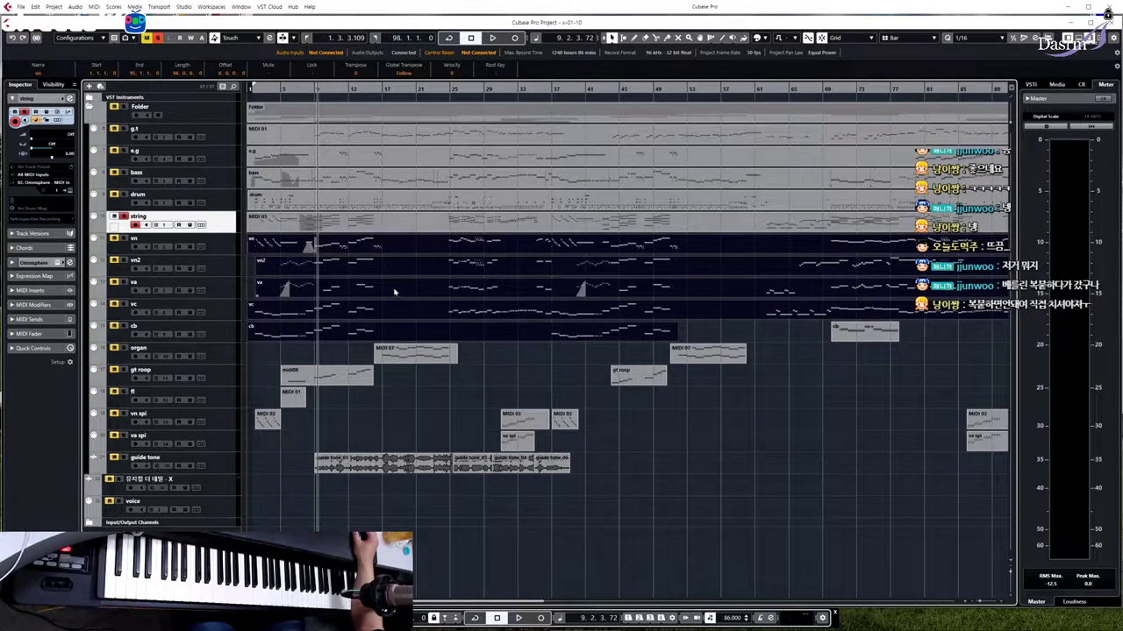
pyautogui.click(354, 356)
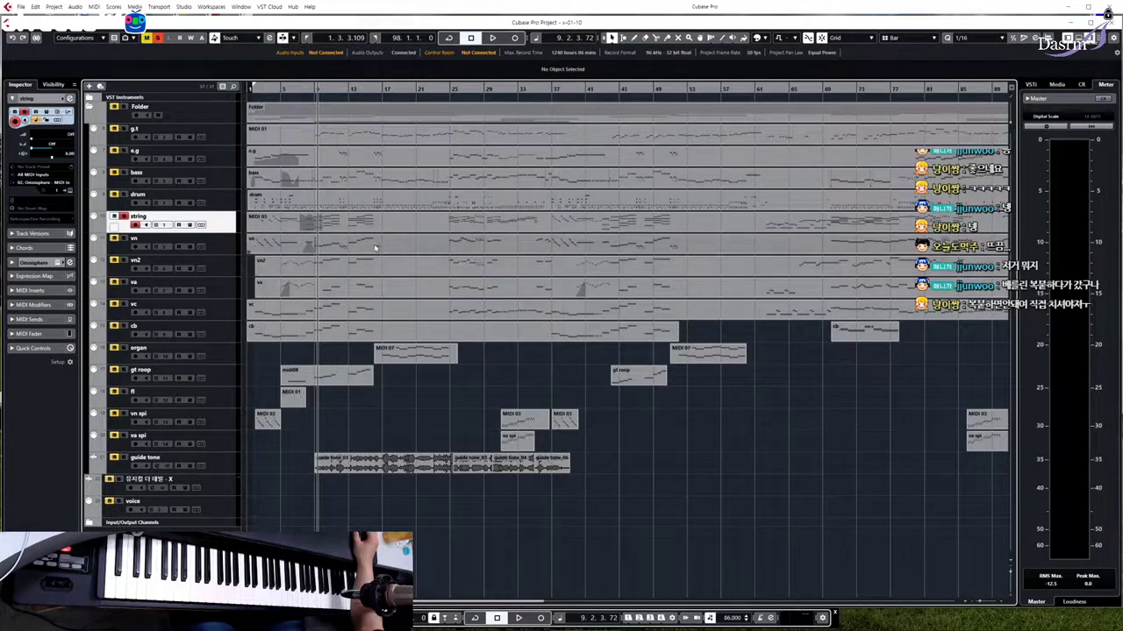
pyautogui.click(332, 247)
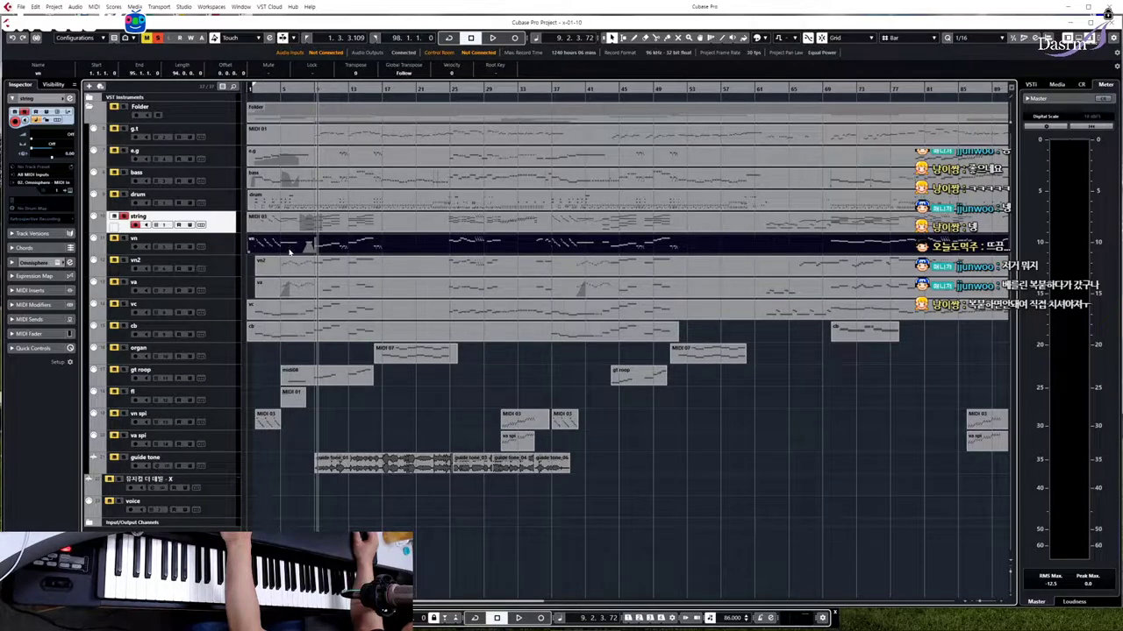
pyautogui.click(220, 240)
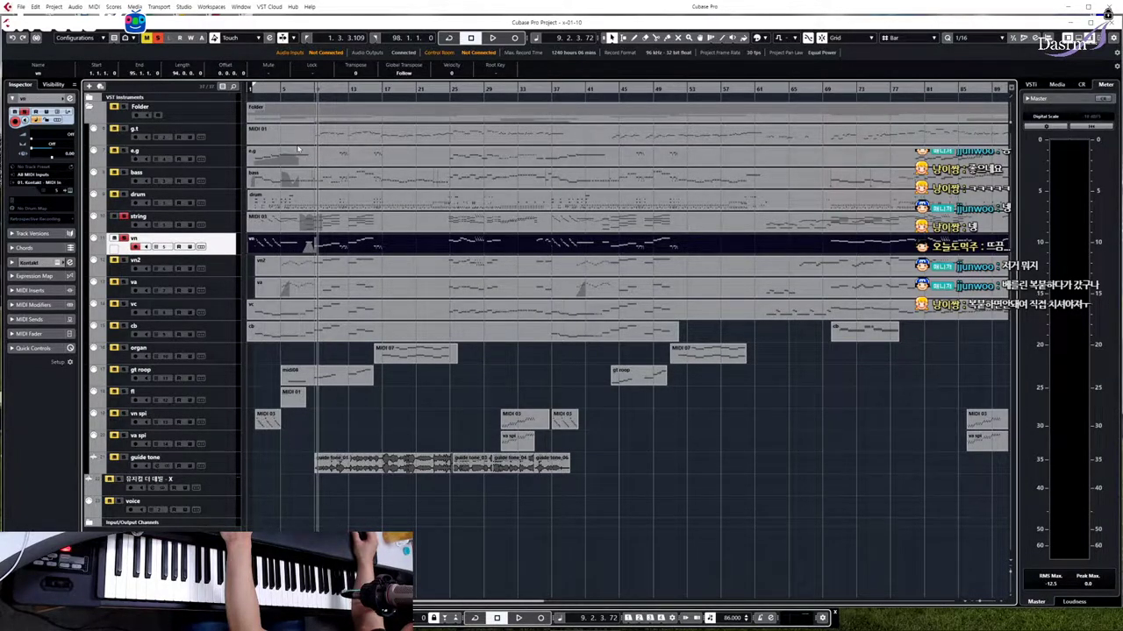
pyautogui.click(306, 88)
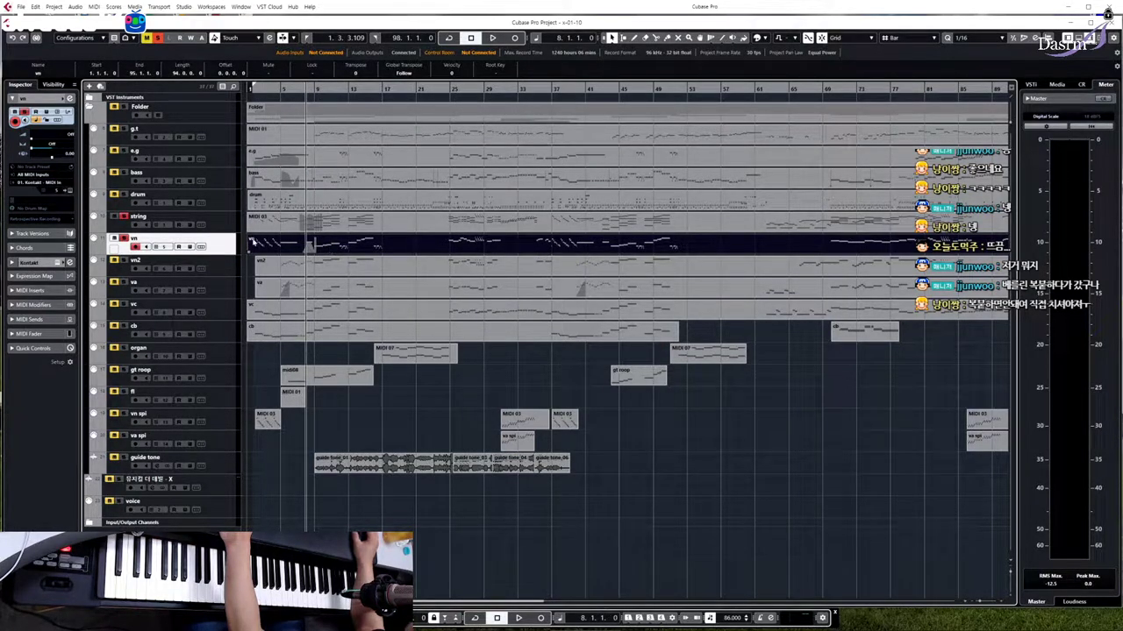
# - Open the vn track's Kontakt instrument and look through the loaded rack down to the violin and viola Longs patches
pyautogui.click(70, 194)
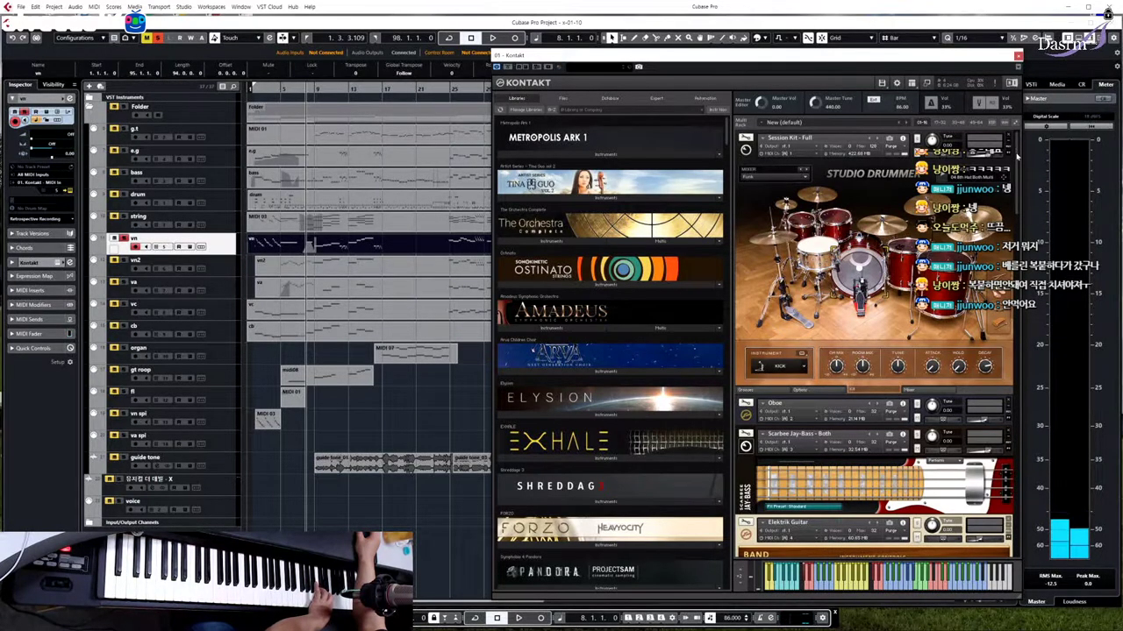
pyautogui.scroll(-5, 873, 351)
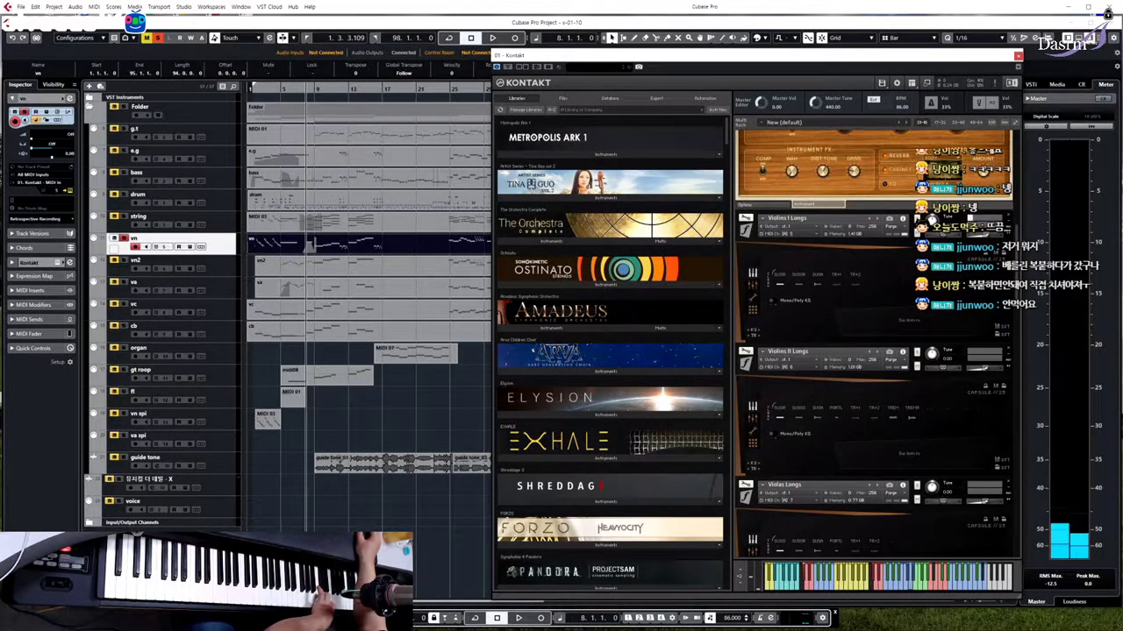
pyautogui.scroll(1, 873, 351)
pyautogui.scroll(5, 872, 351)
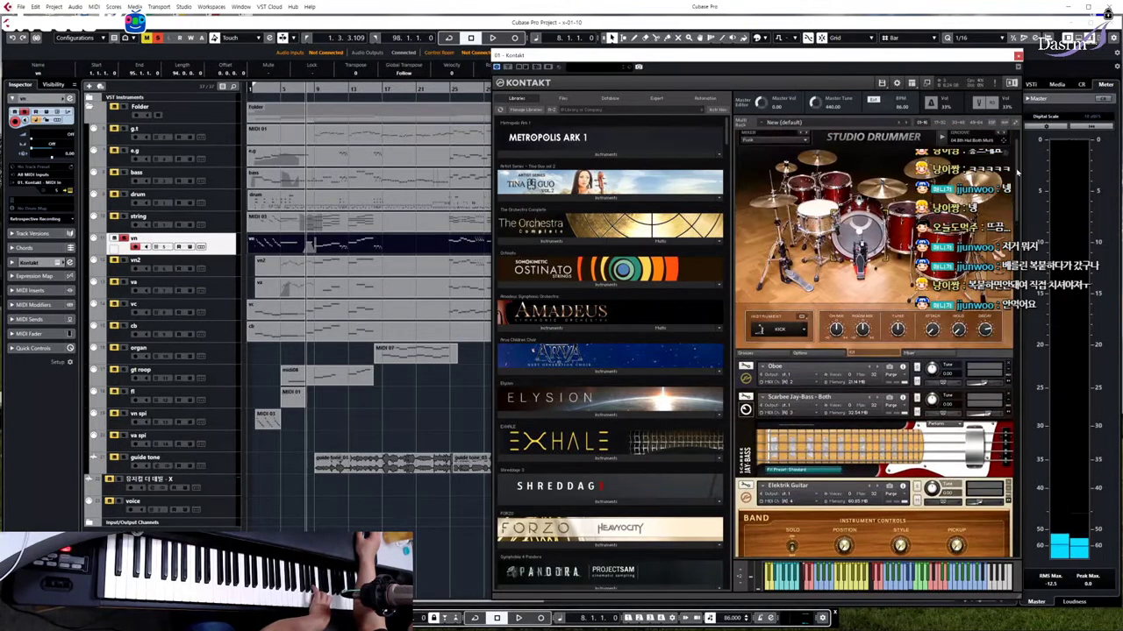
pyautogui.scroll(-5, 873, 351)
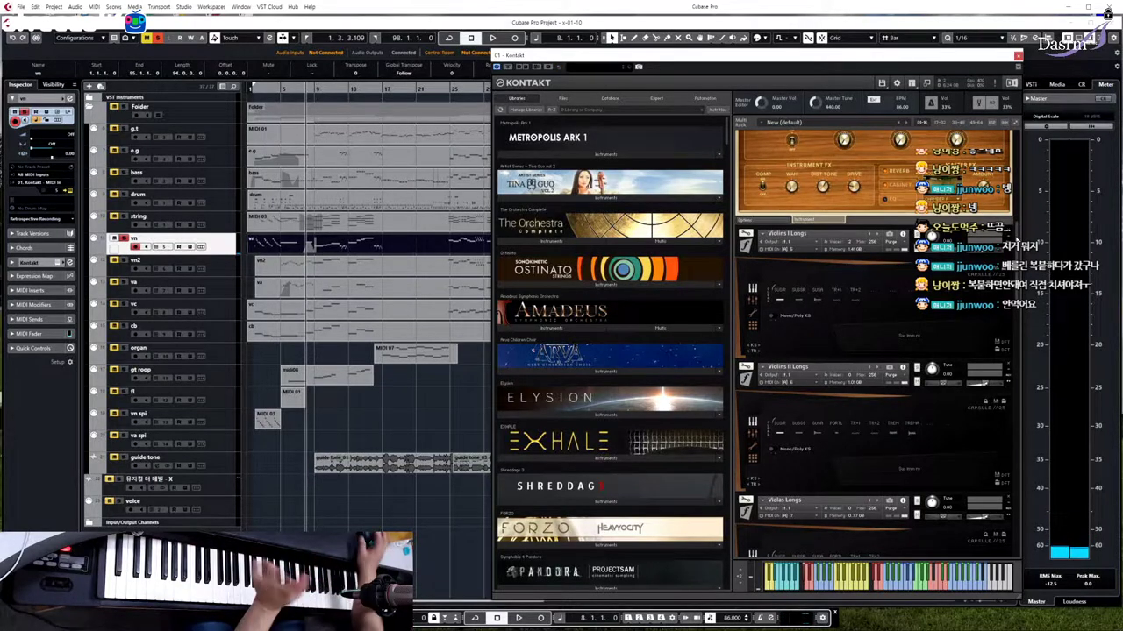
# - Open the vn part in the Key Editor, look over its controller lane choices, and close the Kontakt window
pyautogui.doubleClick(357, 239)
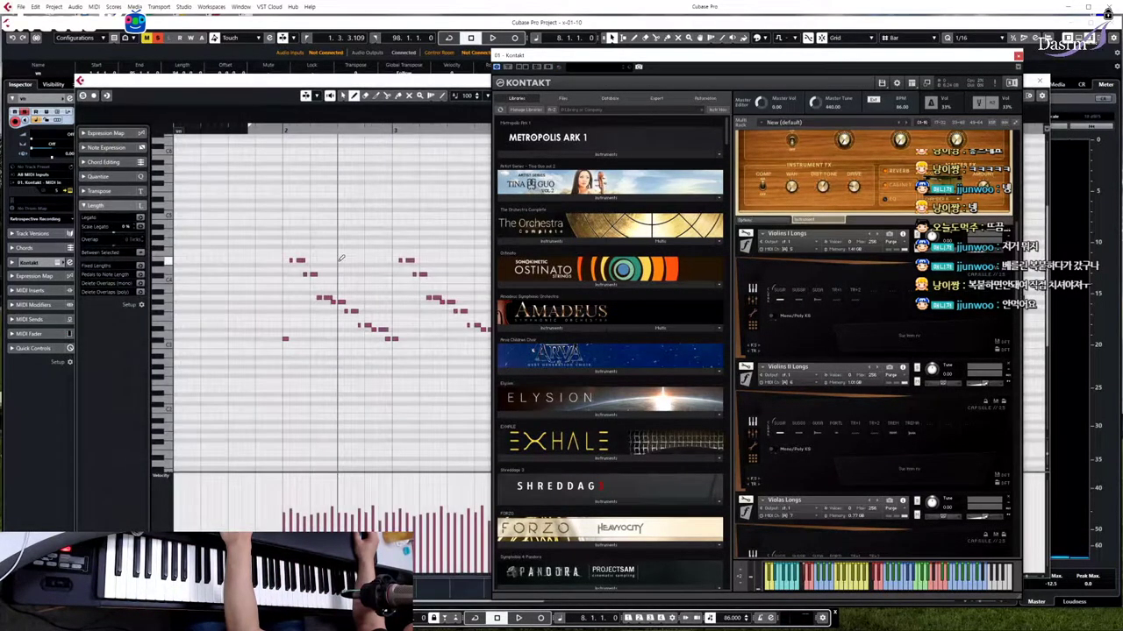
pyautogui.click(170, 477)
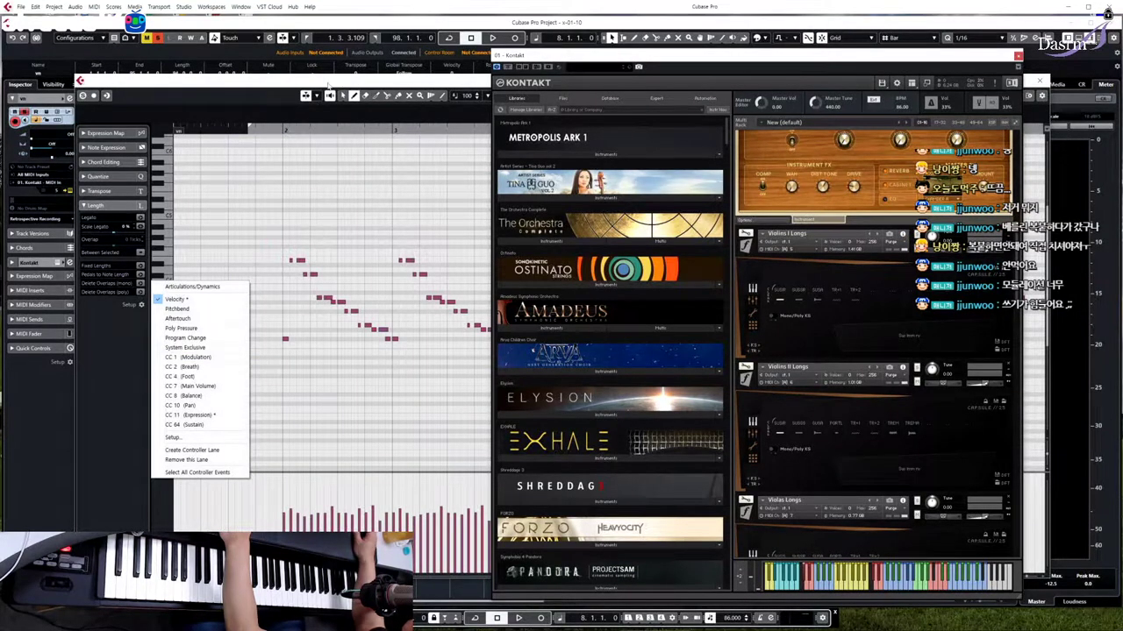
pyautogui.click(711, 128)
pyautogui.click(1017, 56)
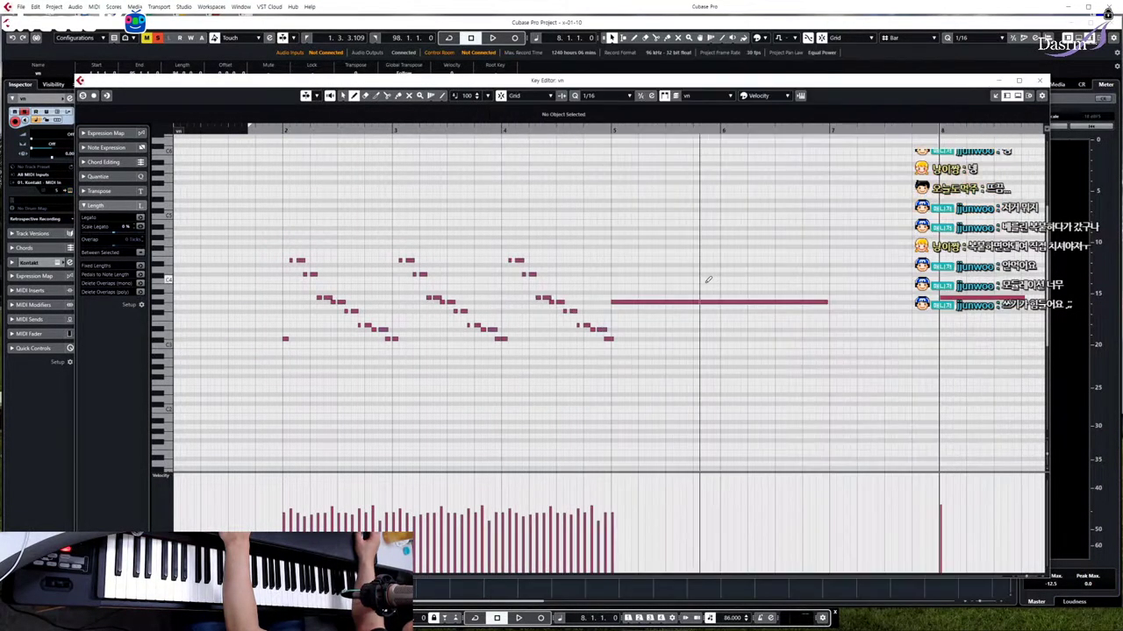
# - Select all notes of the vn part, raise their velocities slightly, and close the part's Key Editor
pyautogui.press('g')
pyautogui.press('g')
pyautogui.press('g')
pyautogui.press('g')
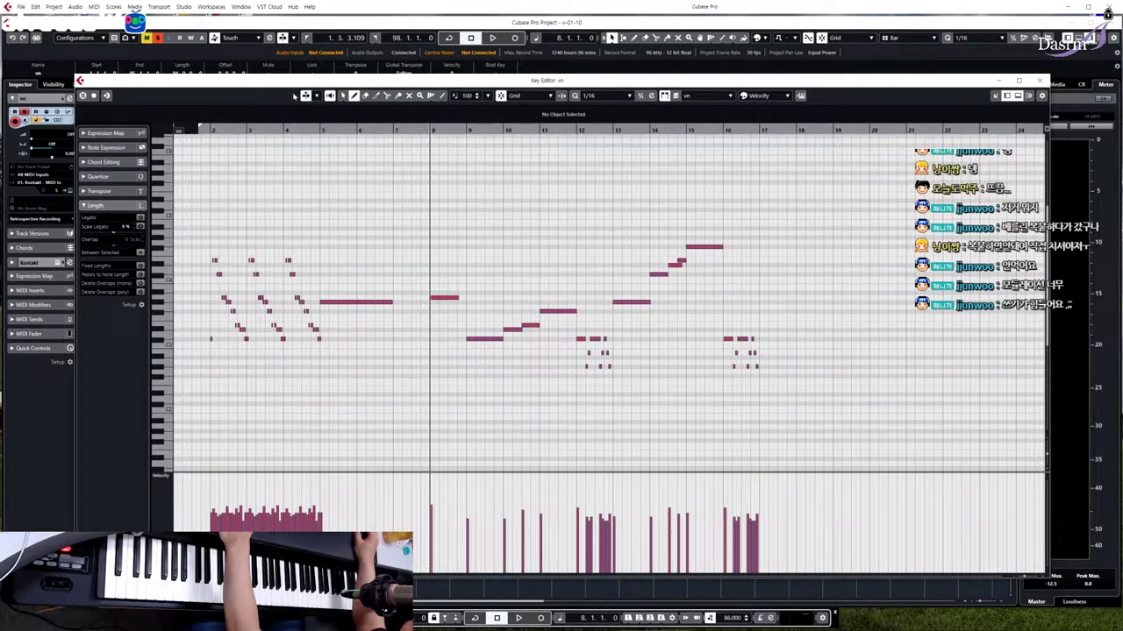
pyautogui.click(343, 95)
pyautogui.moveTo(787, 430); pyautogui.dragTo(165, 166)
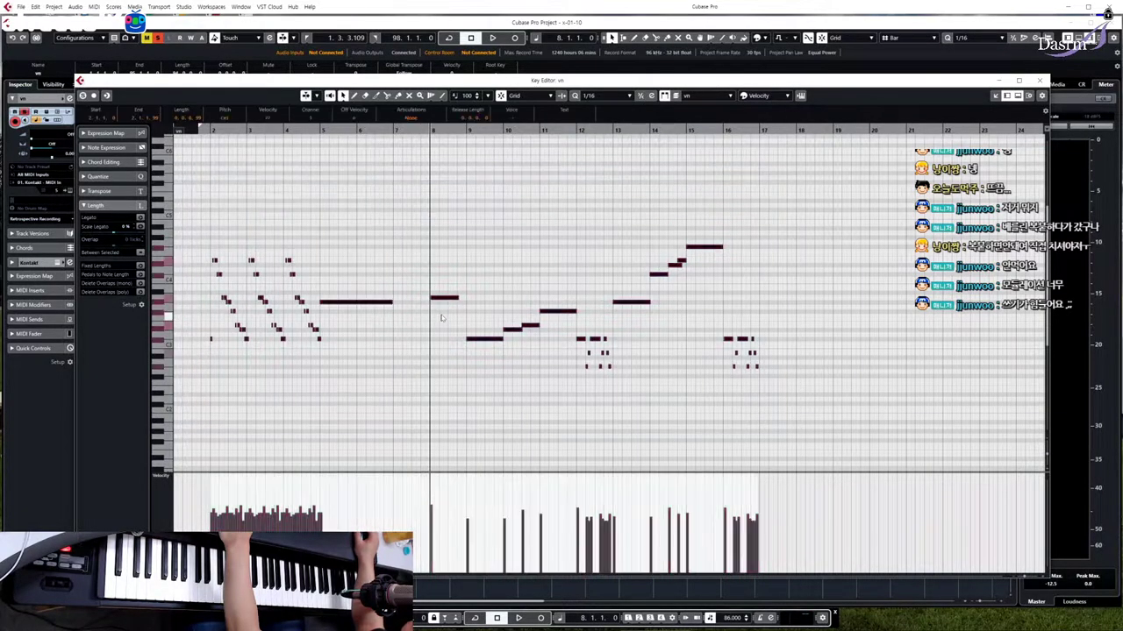
pyautogui.press('g')
pyautogui.press('g')
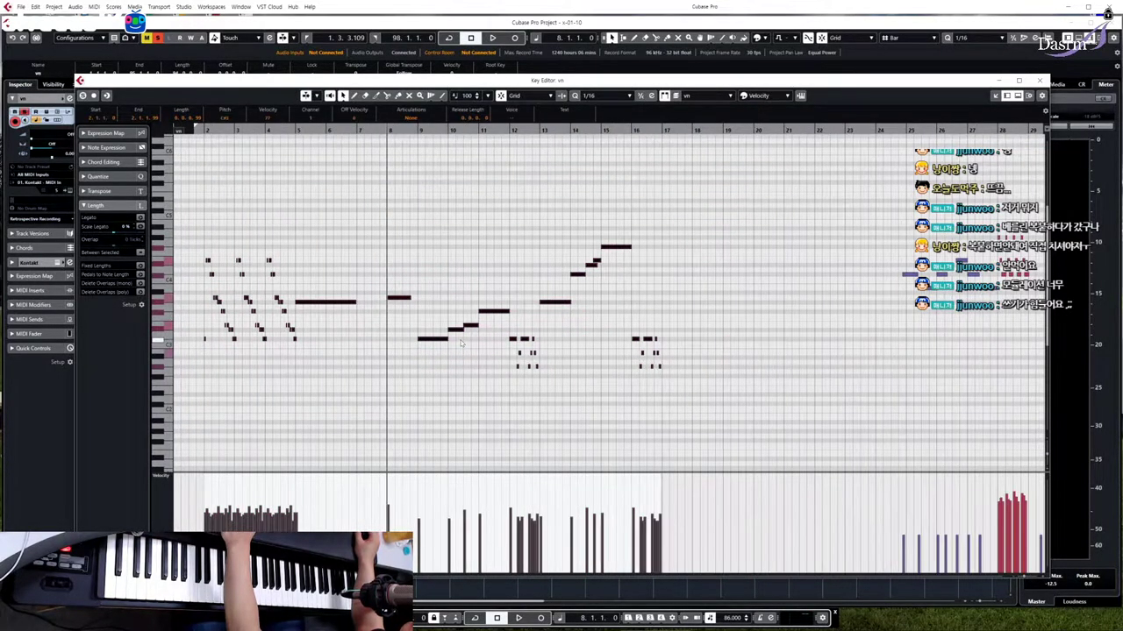
pyautogui.press('g')
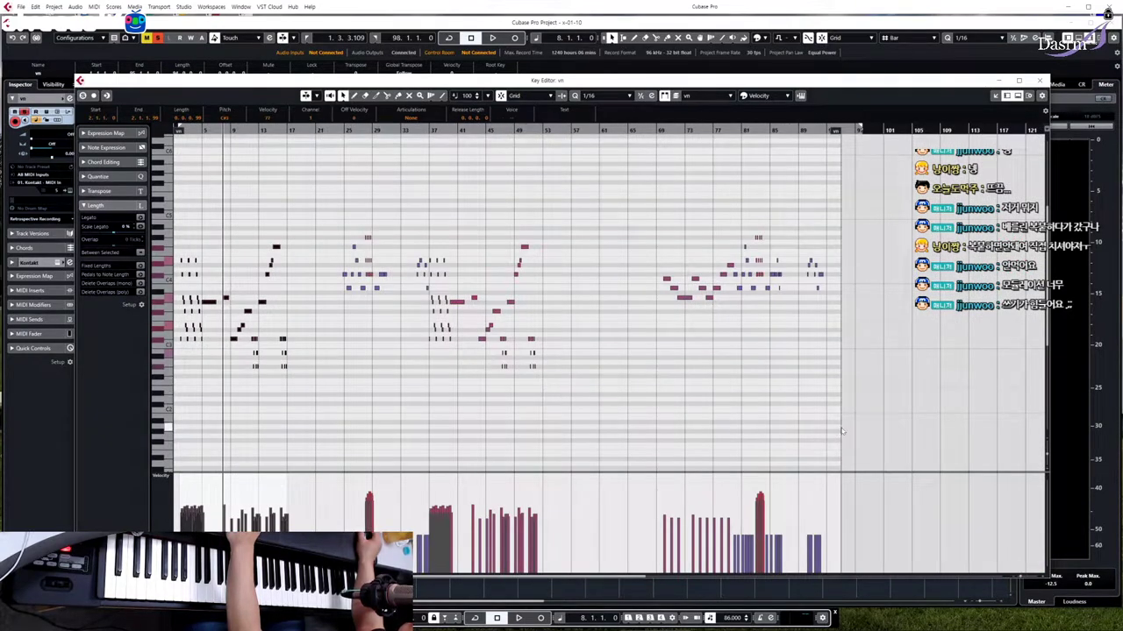
pyautogui.moveTo(859, 429); pyautogui.dragTo(318, 364)
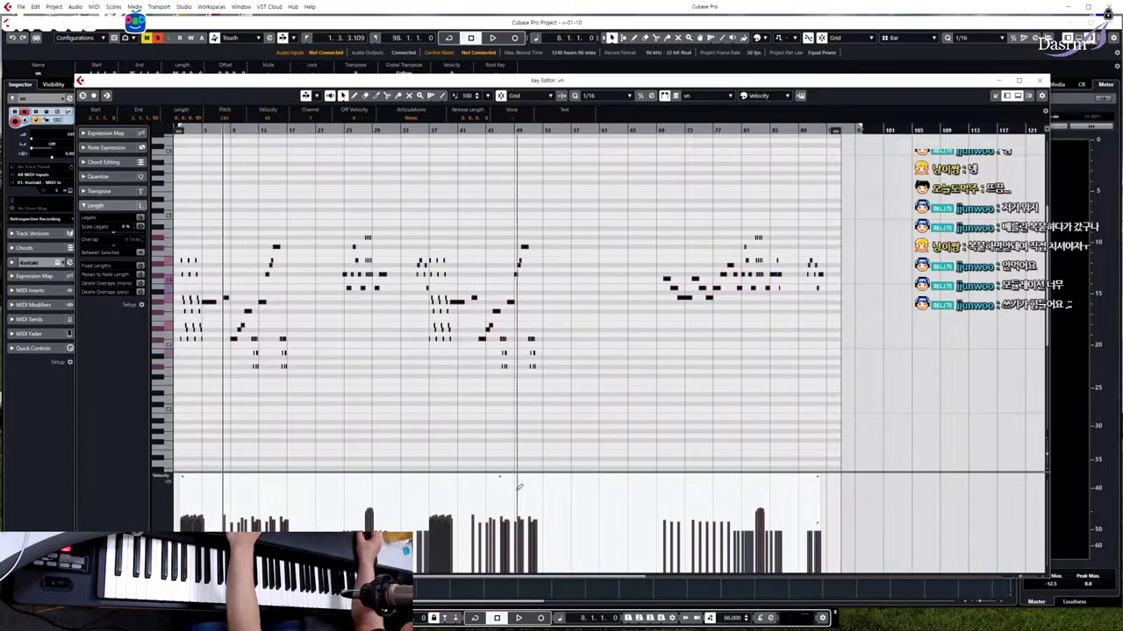
pyautogui.moveTo(499, 476); pyautogui.dragTo(496, 468)
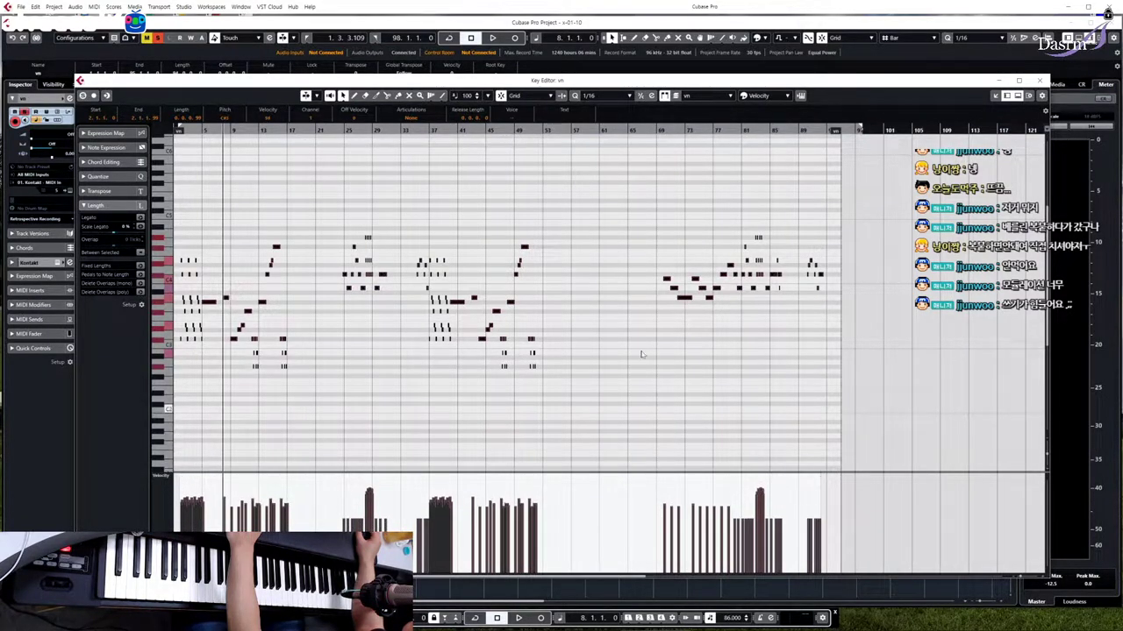
pyautogui.click(1038, 81)
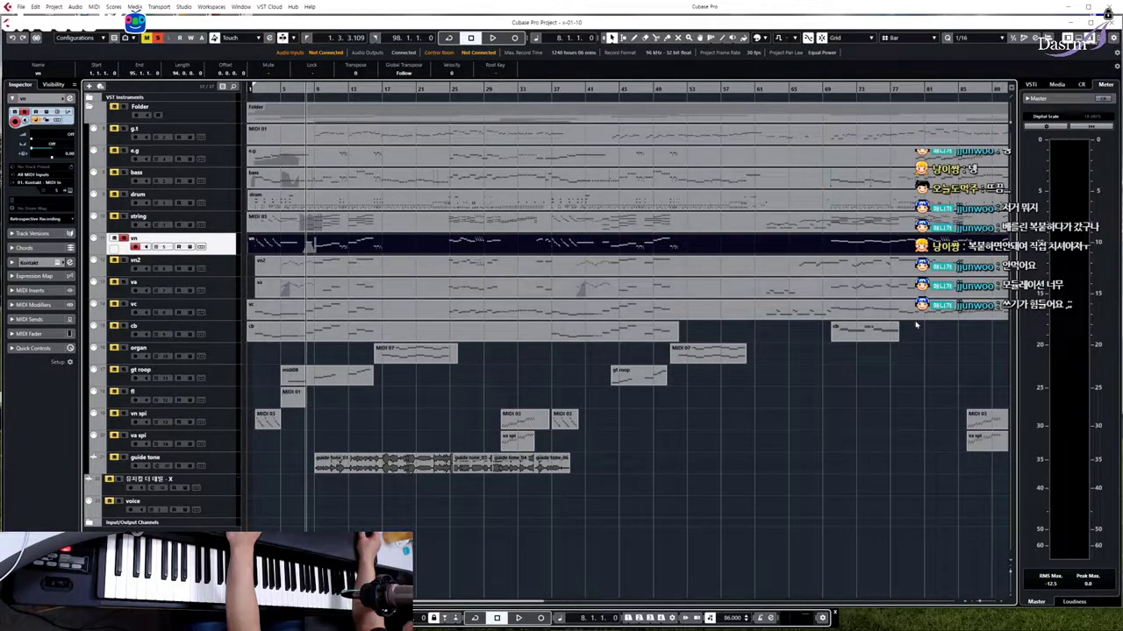
# - Select the vn, vn2, va, vc and cb parts in the arrangement and open them together in the Key Editor
pyautogui.click(584, 349)
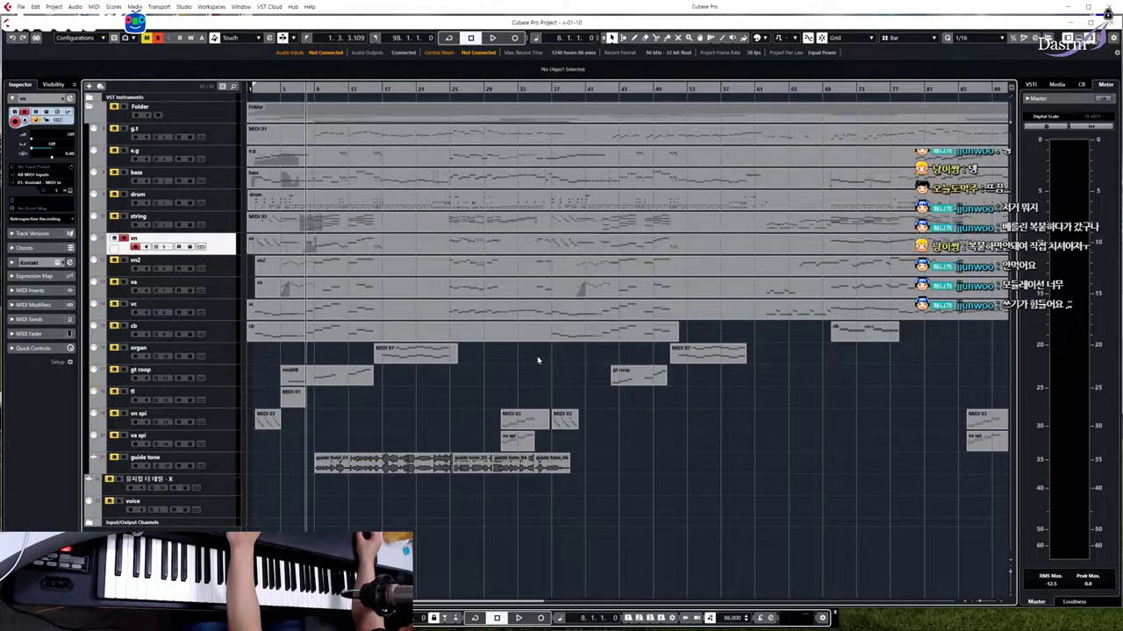
pyautogui.press('g')
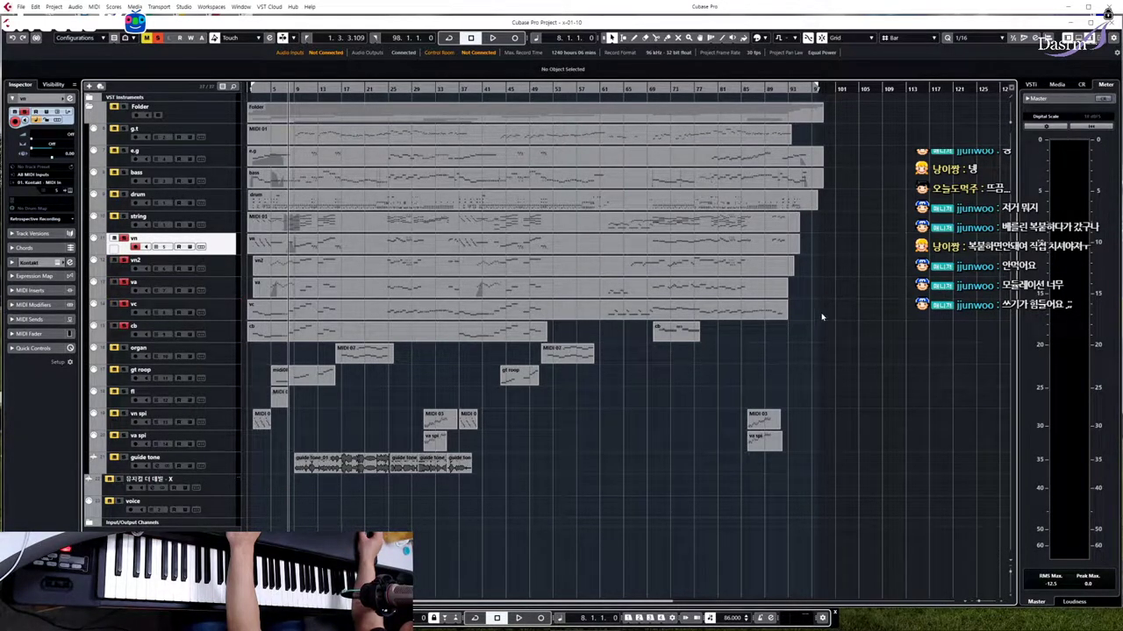
pyautogui.moveTo(842, 327); pyautogui.dragTo(295, 230)
pyautogui.doubleClick(352, 252)
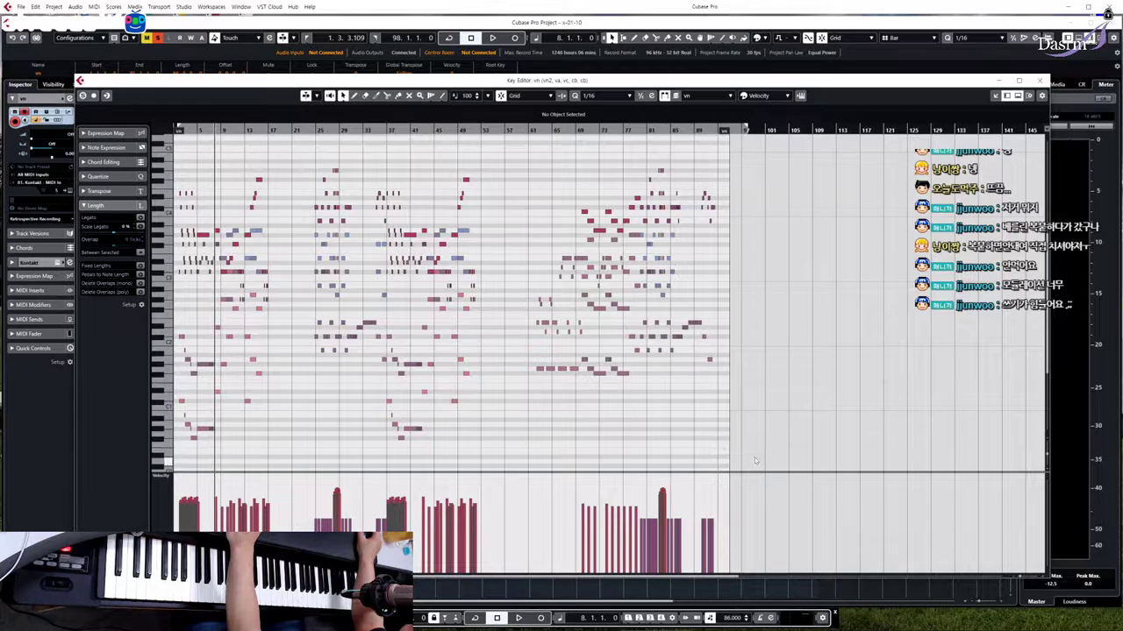
# - Select all notes of the combined parts, compress their velocity range, raise the velocities overall, and close the Key Editor
pyautogui.moveTo(754, 457); pyautogui.dragTo(185, 175)
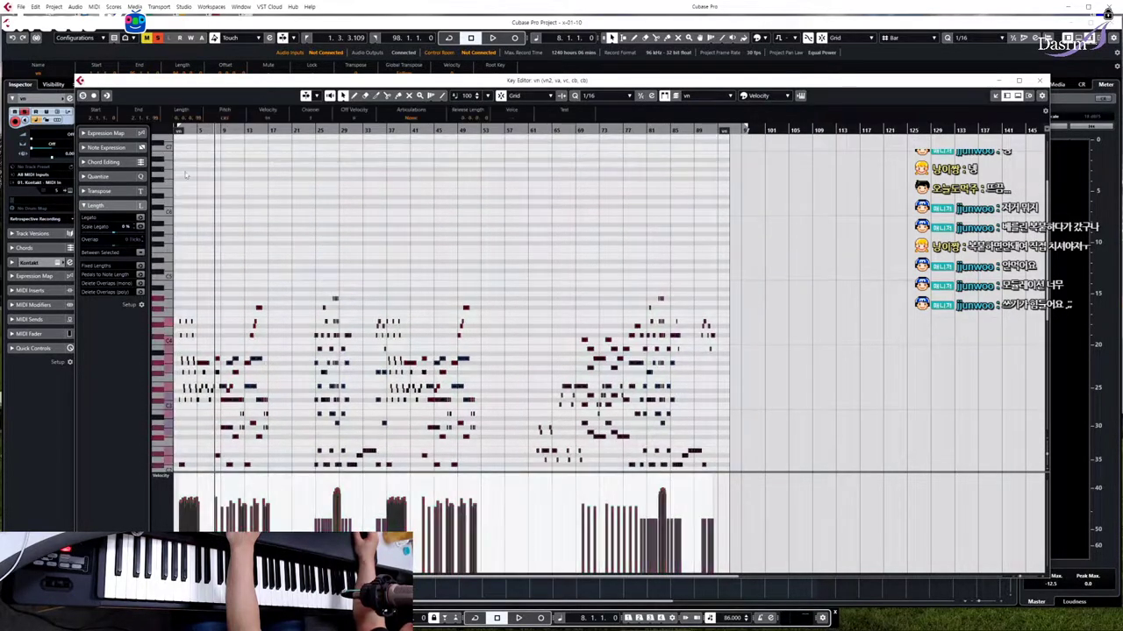
pyautogui.scroll(-4, 185, 174)
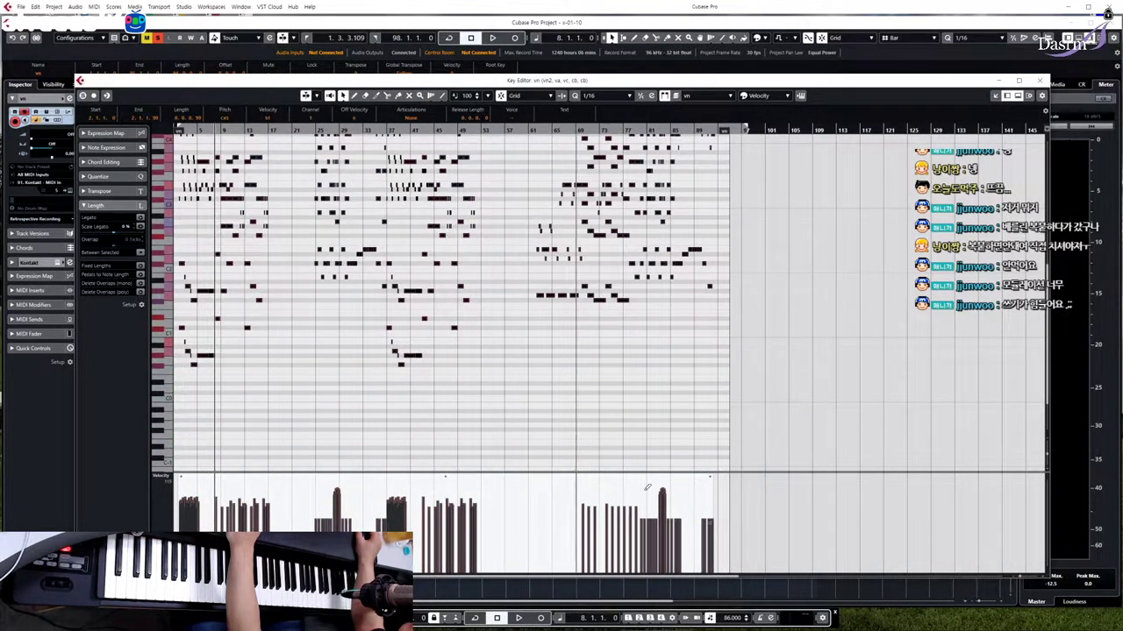
pyautogui.moveTo(708, 521); pyautogui.dragTo(711, 546)
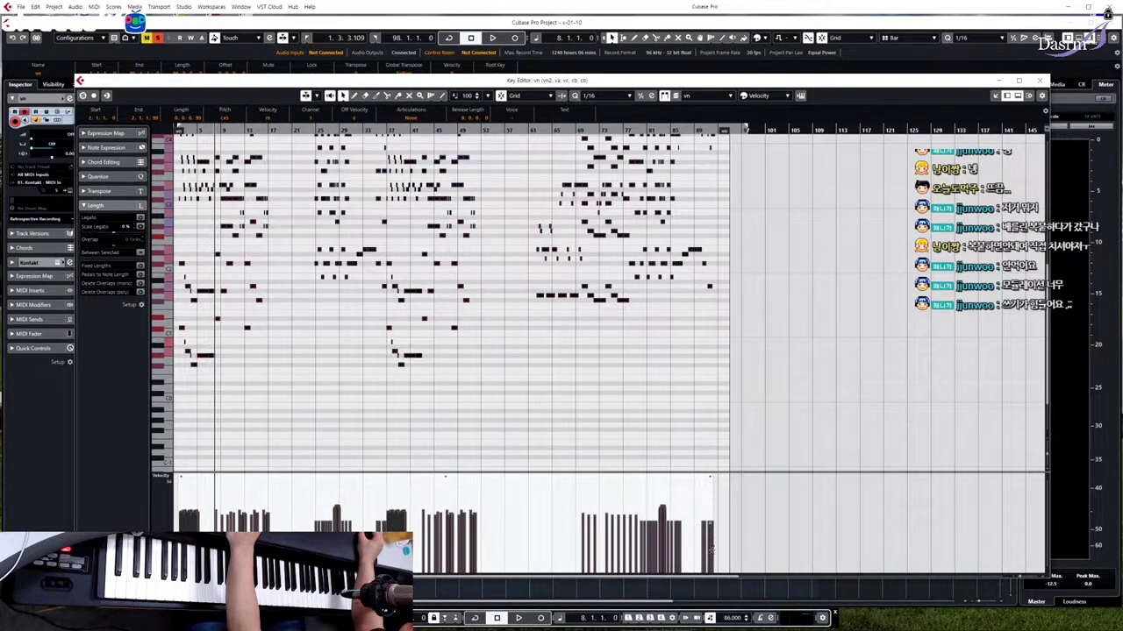
pyautogui.moveTo(445, 476); pyautogui.dragTo(443, 460)
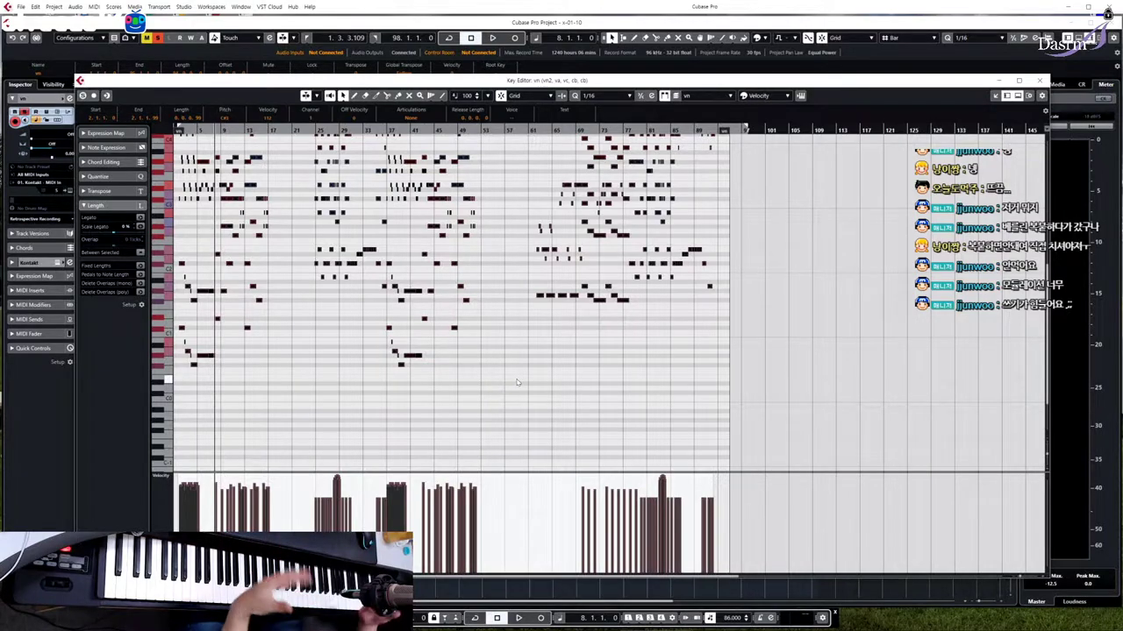
pyautogui.click(1041, 82)
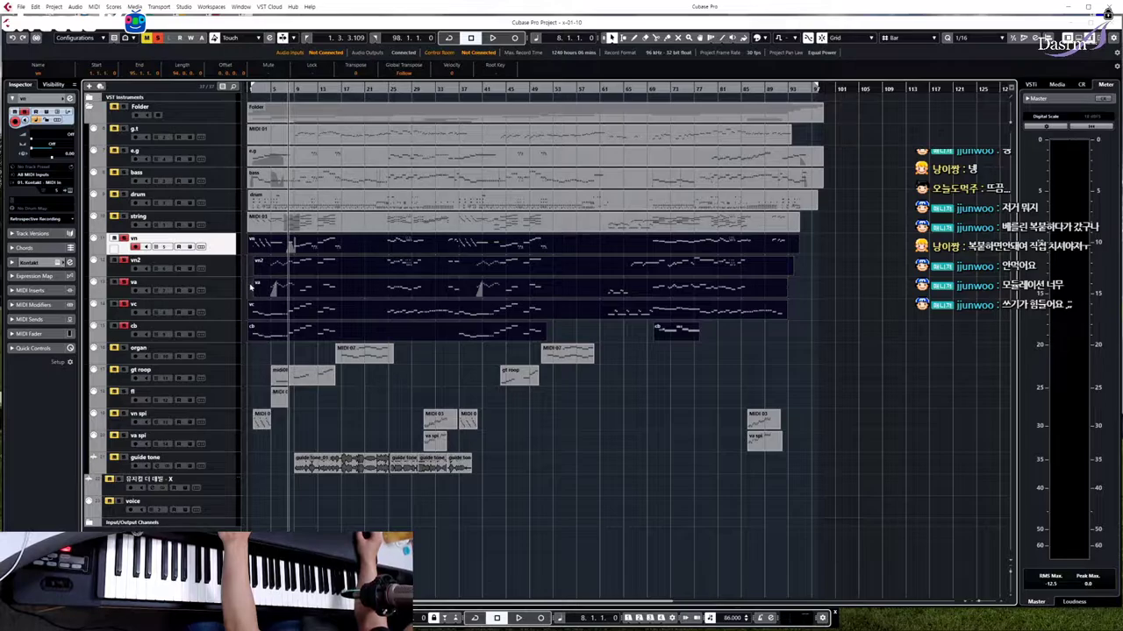
# - Start playback from bar 8, open the string track's part in the Key Editor, and switch its controller lane to Velocity
pyautogui.press('space')
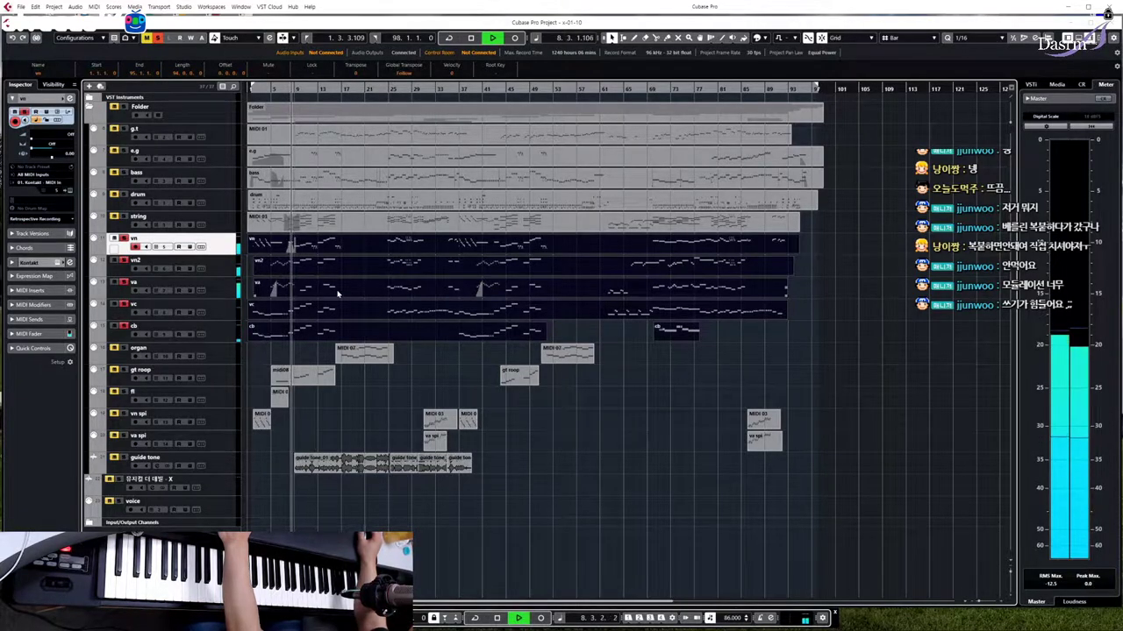
pyautogui.doubleClick(468, 225)
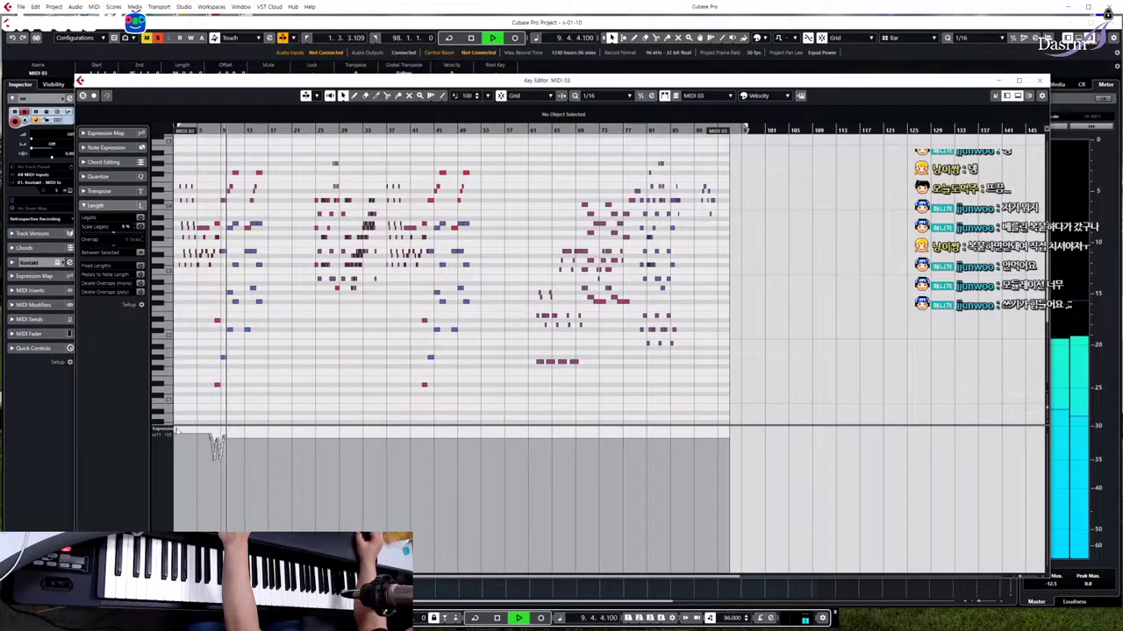
pyautogui.click(167, 430)
pyautogui.click(185, 449)
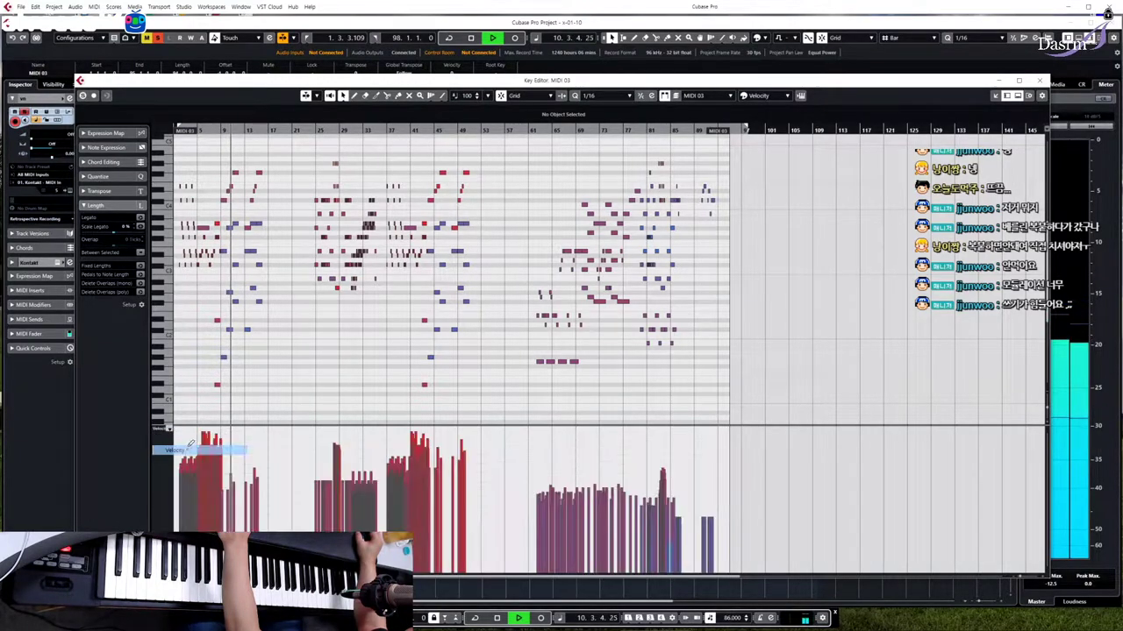
# - Select all notes of the string part, compress their velocity range slightly, and raise the overall velocities
pyautogui.scroll(10, 336, 251)
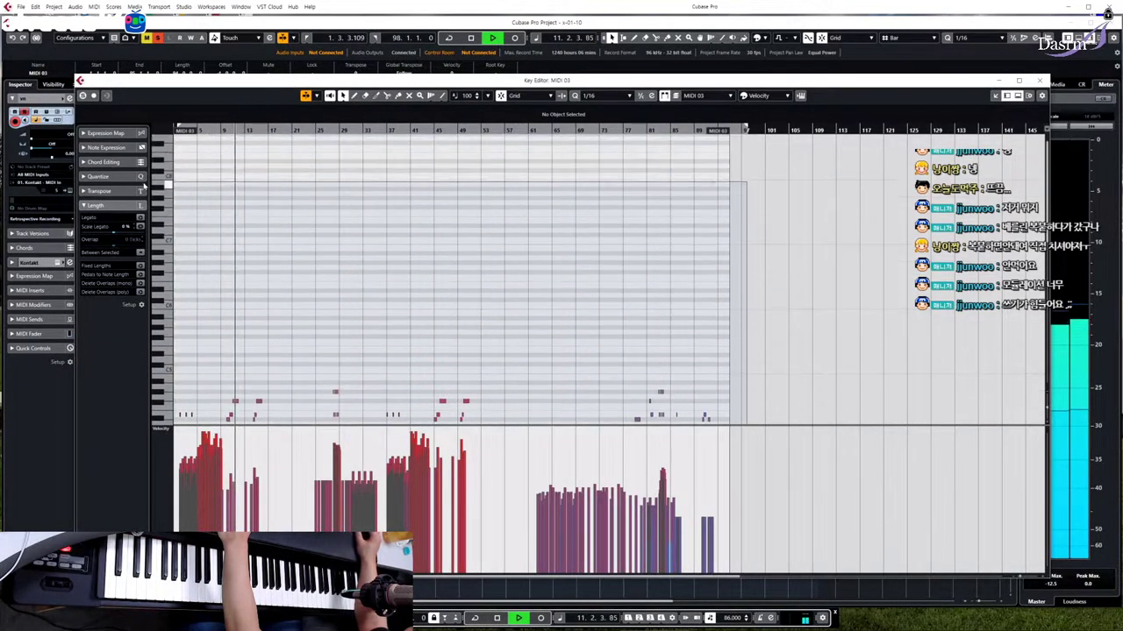
pyautogui.hotkey('ctrl', 'a')
pyautogui.scroll(-10, 336, 251)
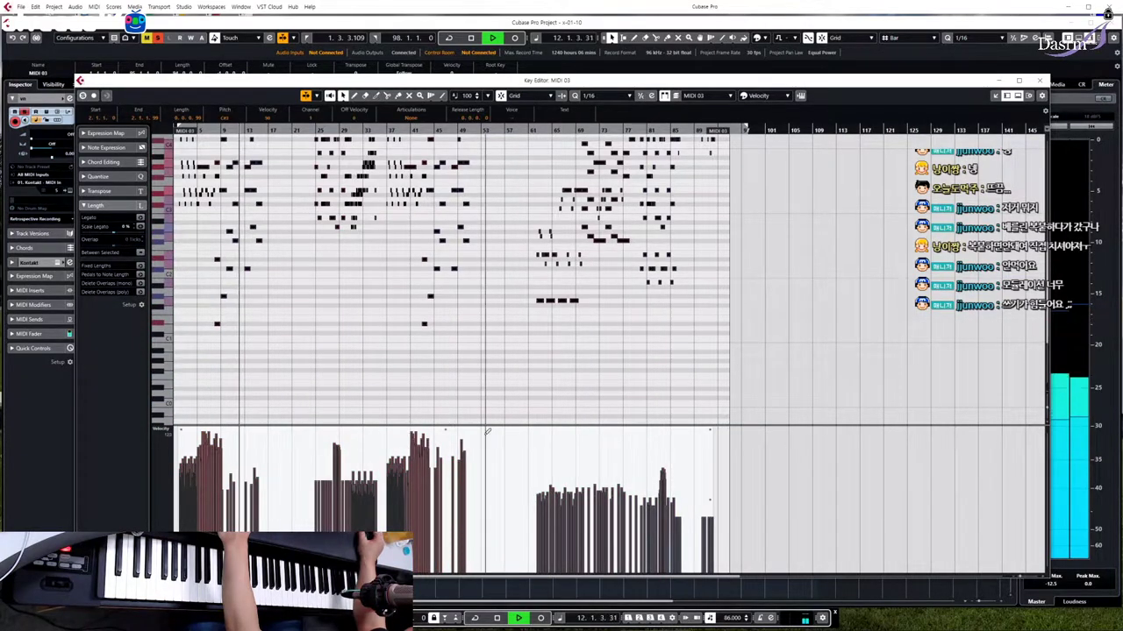
pyautogui.moveTo(709, 499); pyautogui.dragTo(709, 509)
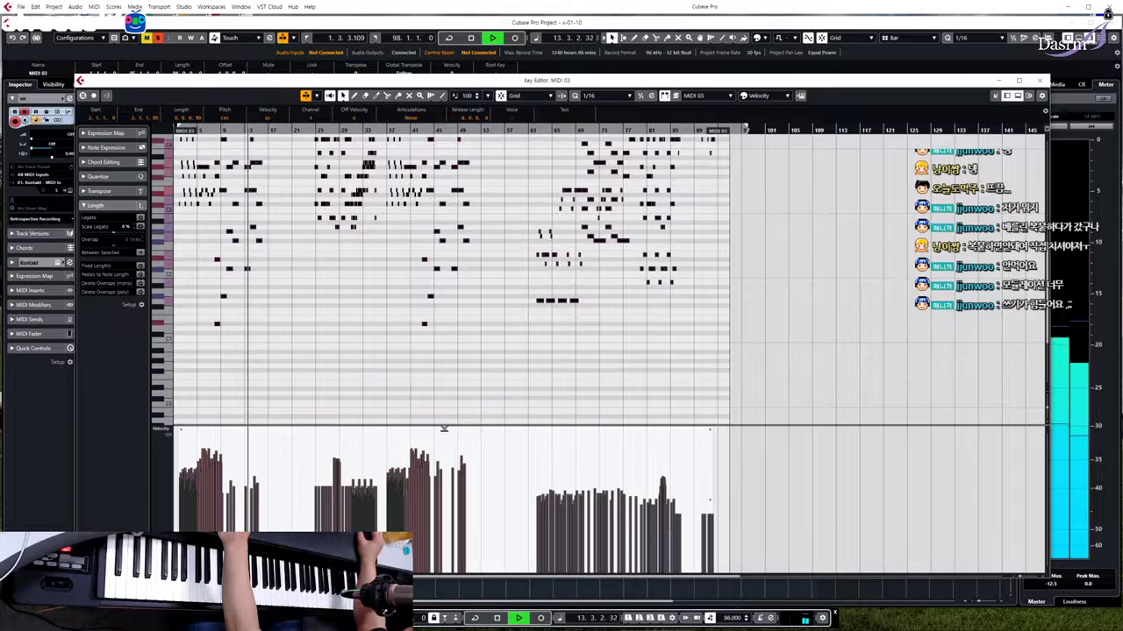
pyautogui.moveTo(444, 427); pyautogui.dragTo(442, 422)
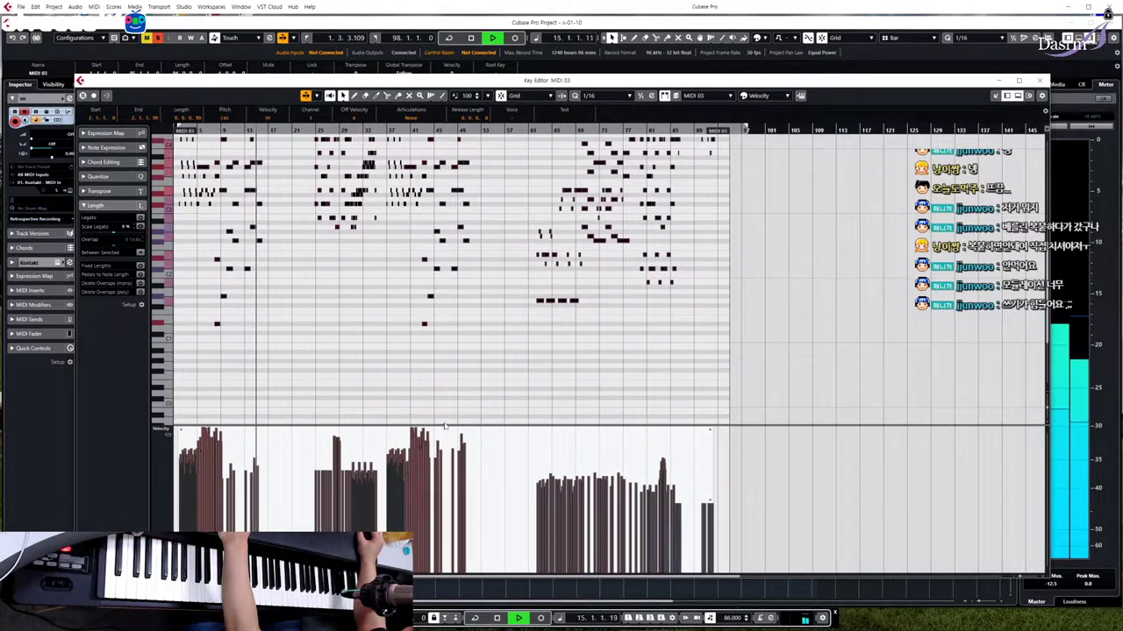
# - Raise the velocities of the string notes from about bar 61 onward, close the Key Editor, deselect the part, and stop playback
pyautogui.click(742, 379)
pyautogui.moveTo(742, 379); pyautogui.dragTo(623, 422)
pyautogui.scroll(-3, 614, 350)
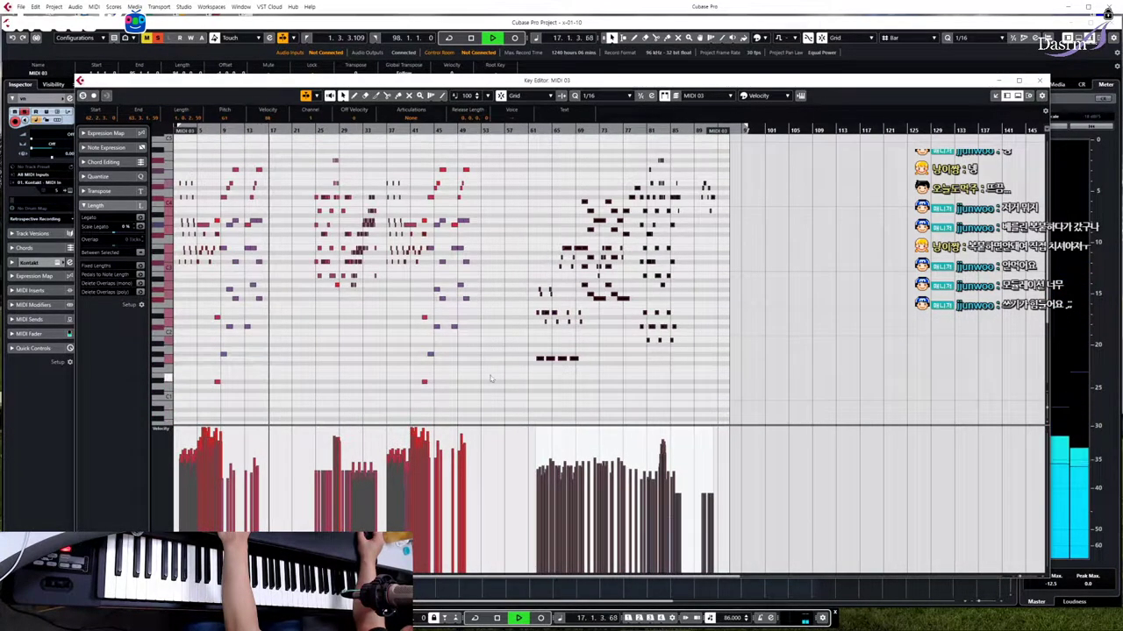
pyautogui.click(1040, 79)
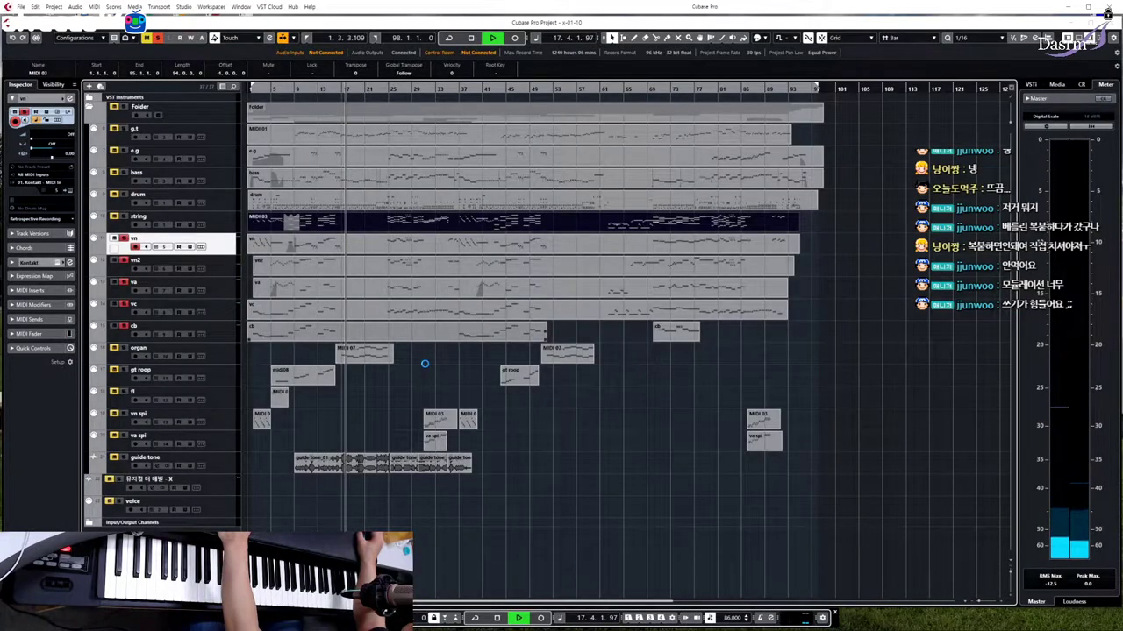
pyautogui.click(368, 383)
pyautogui.press('space')
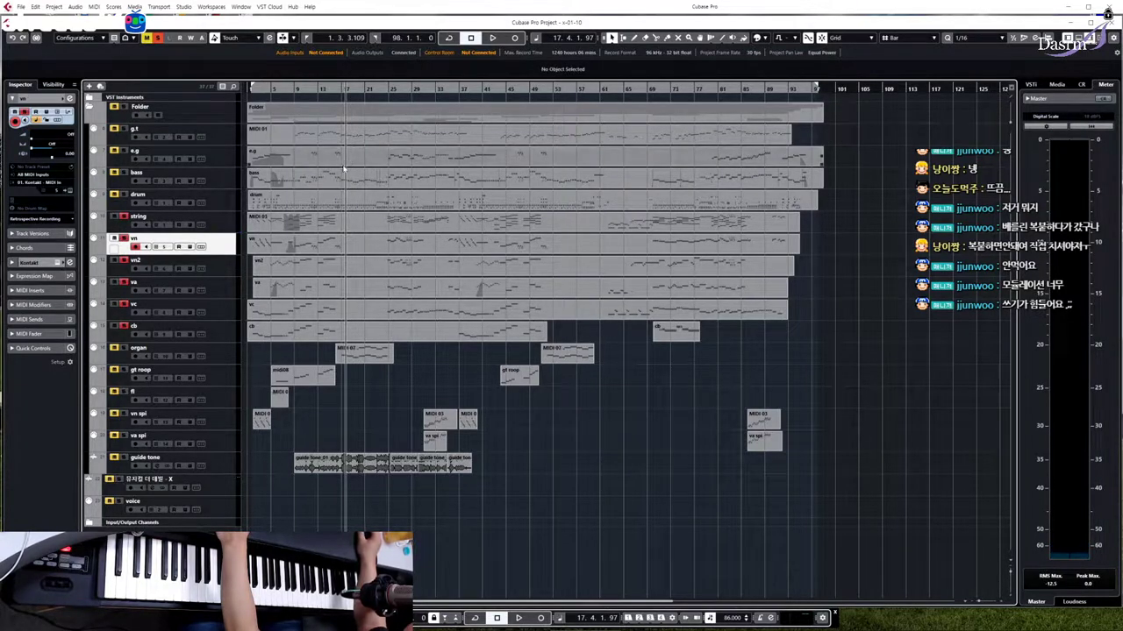
# - Listen to the arrangement from bar 8 to about bar 12 to check the adjusted string velocities
pyautogui.click(288, 88)
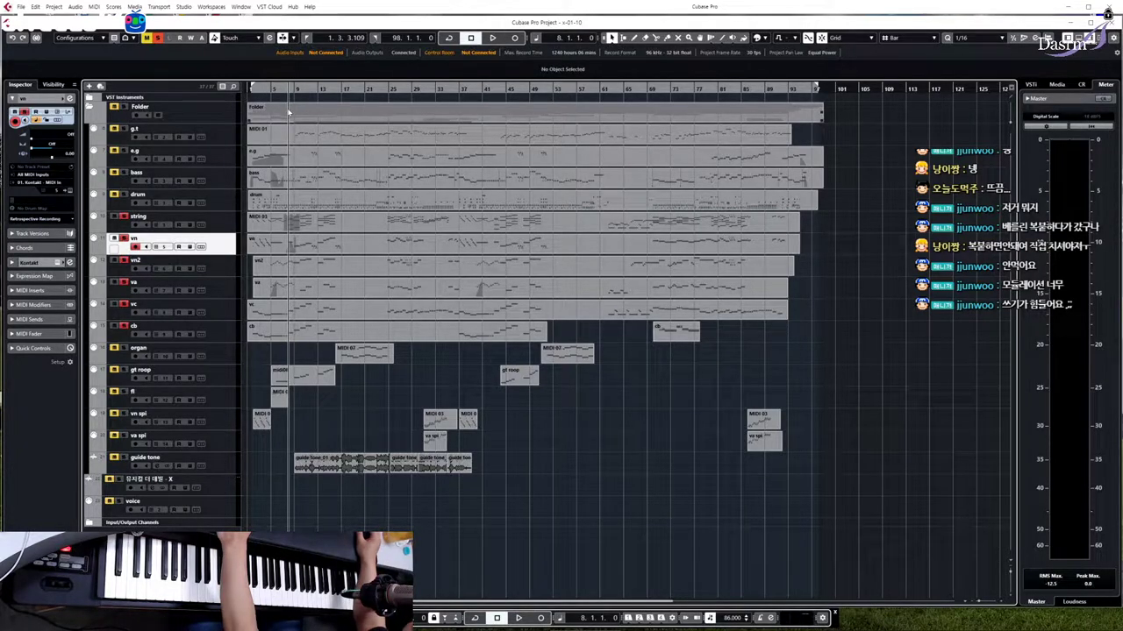
pyautogui.press('space')
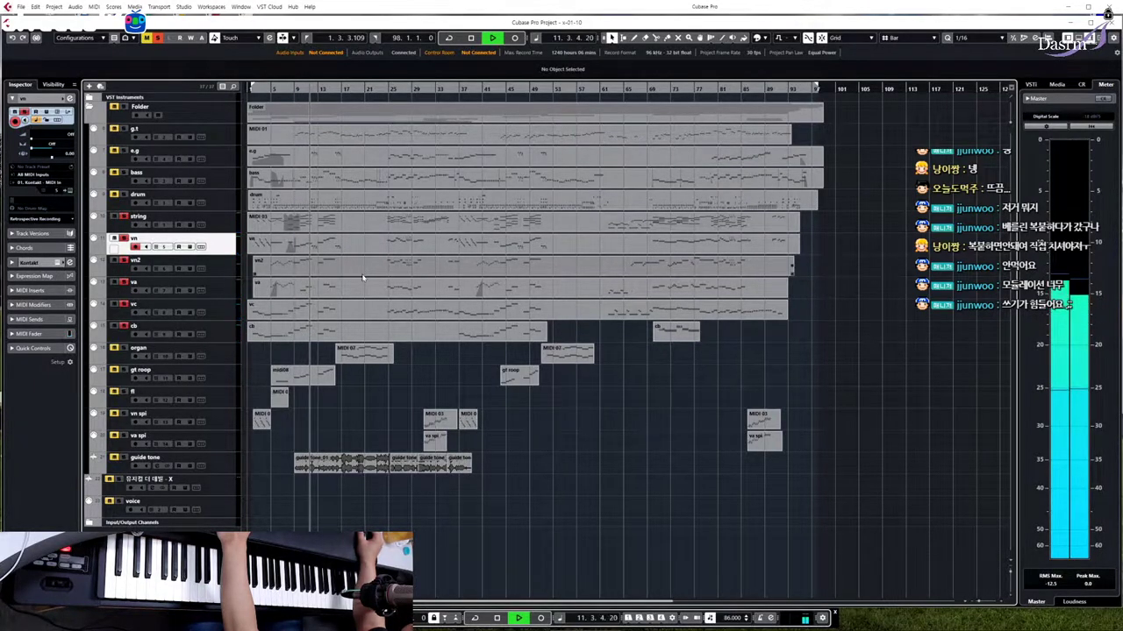
pyautogui.press('space')
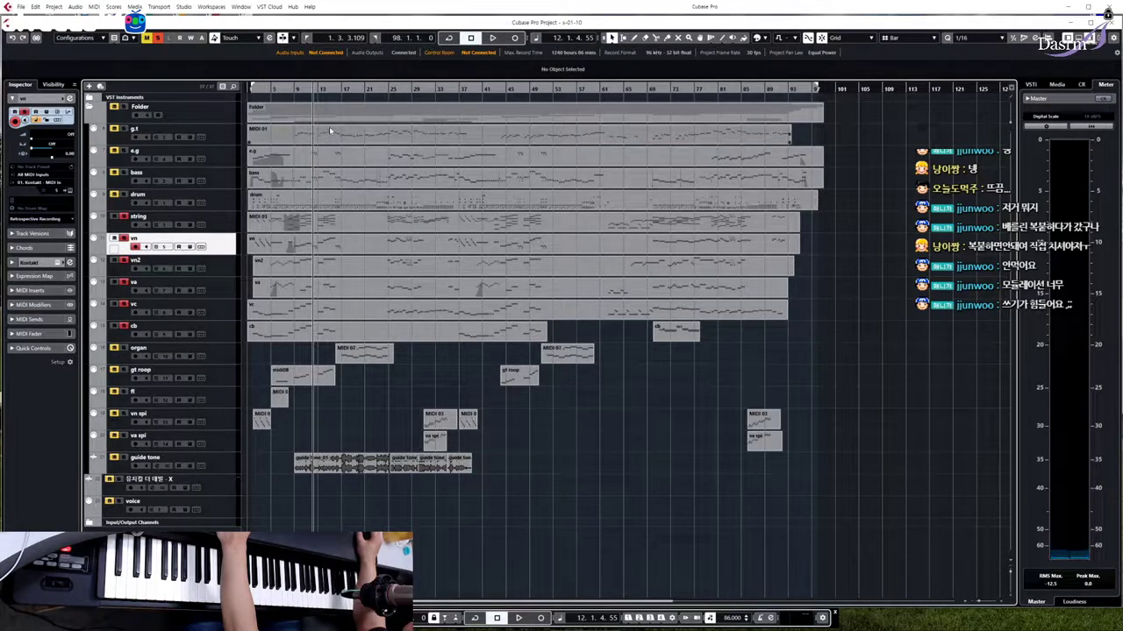
# - Set the playback position to bar 15 and open the string, vn, vn2, va and vc parts together in the Key Editor
pyautogui.click(328, 88)
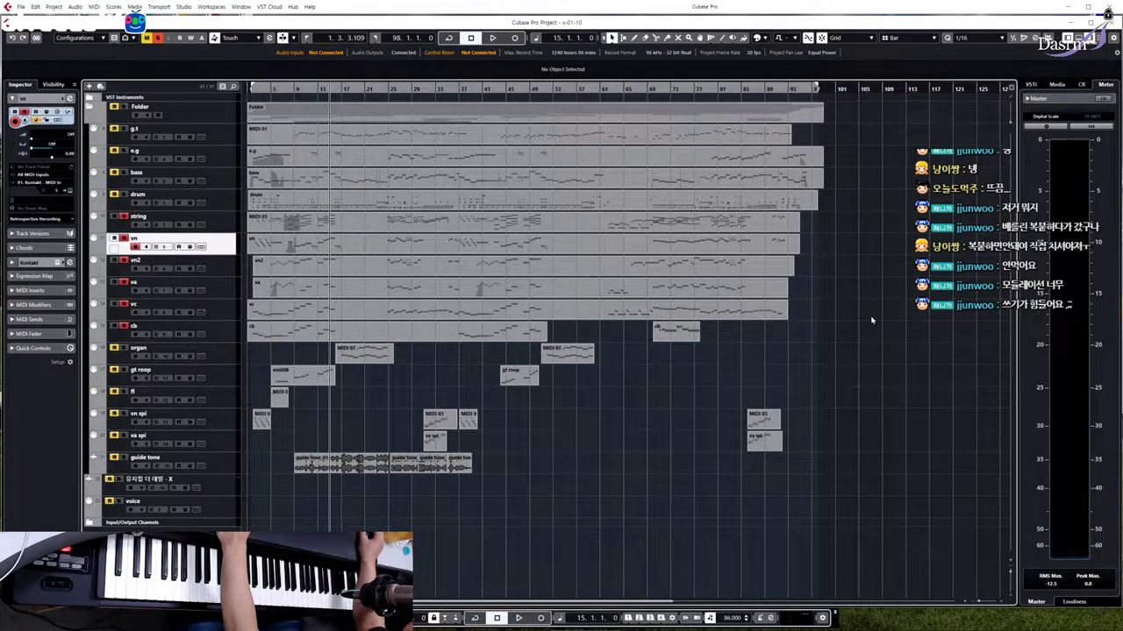
pyautogui.moveTo(871, 320); pyautogui.dragTo(325, 230)
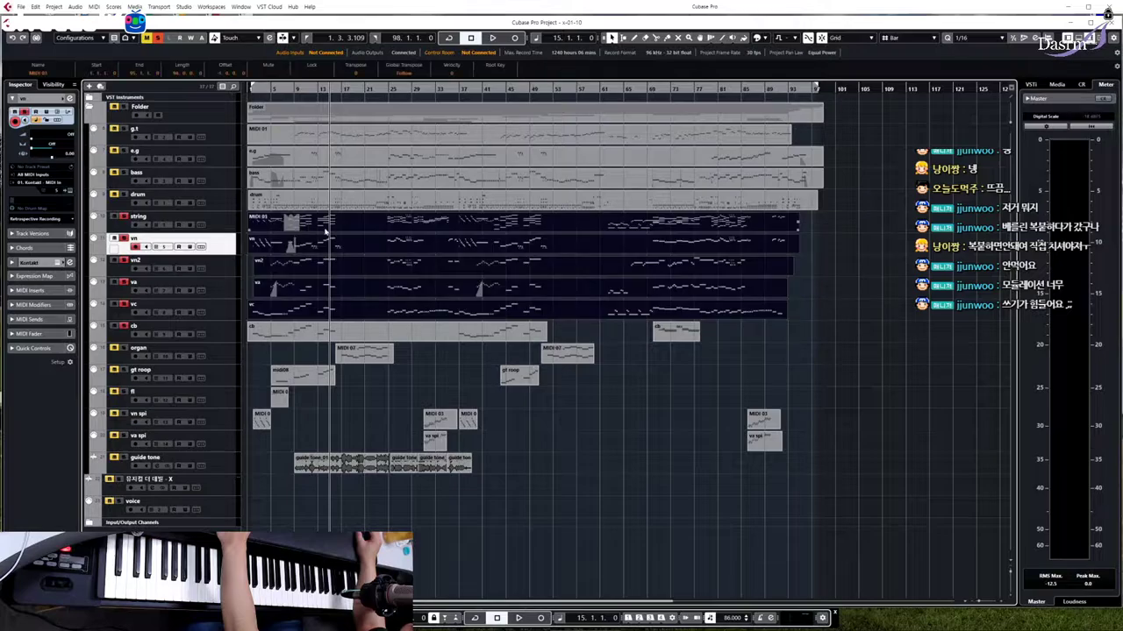
pyautogui.doubleClick(388, 228)
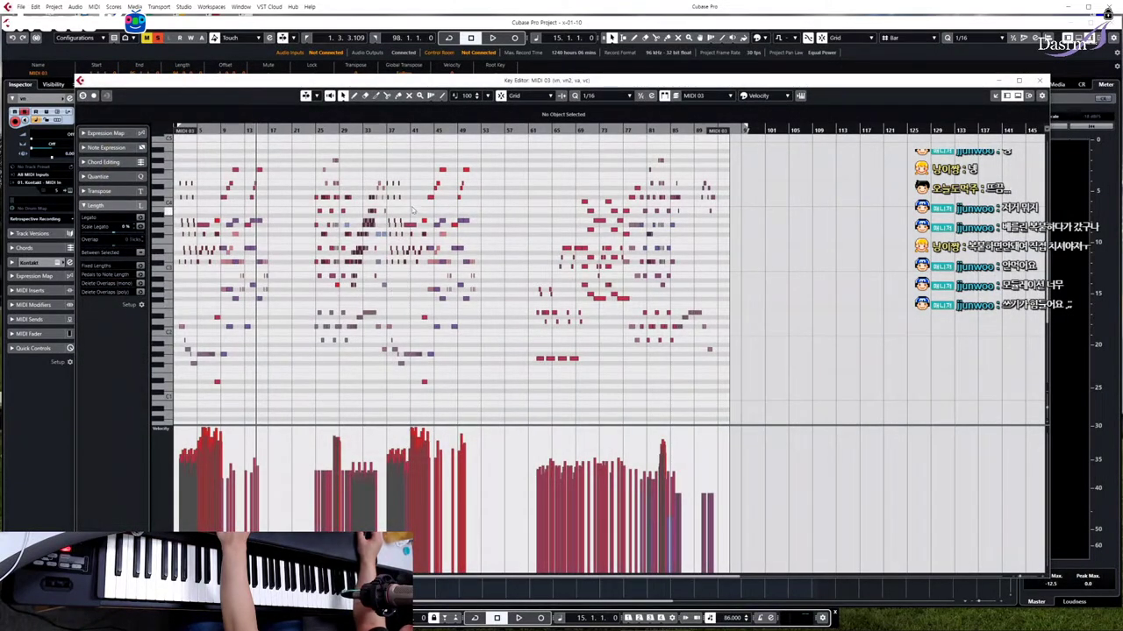
# - Listen to the string passages from about bars 5 and 41 and inspect the notes of bars 40 to 43 in the Key Editor
pyautogui.click(201, 130)
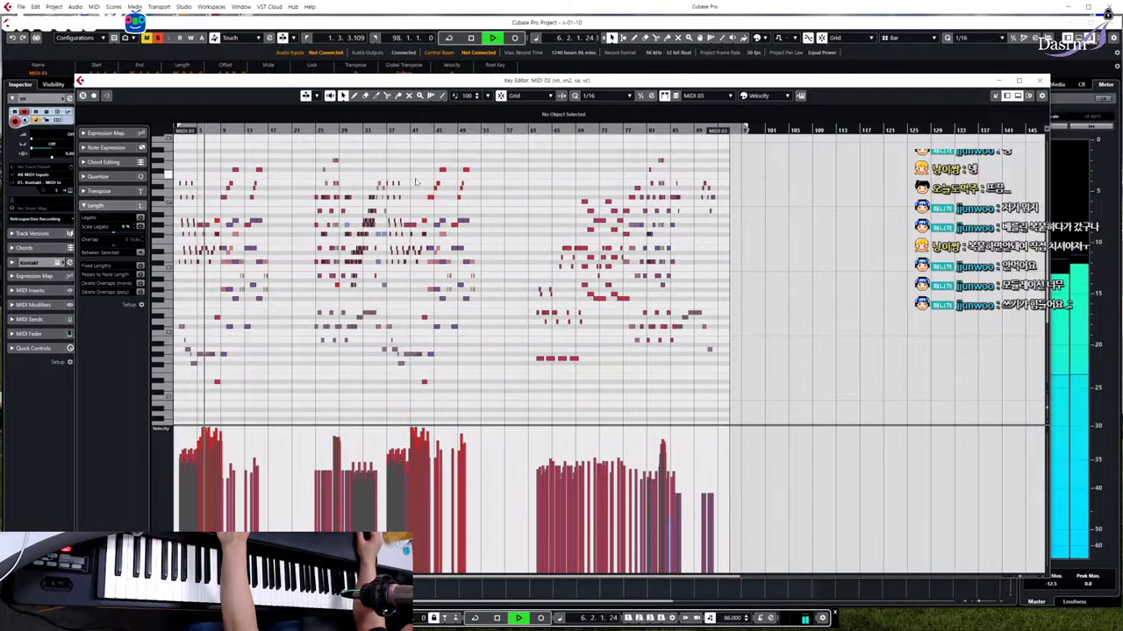
pyautogui.click(412, 130)
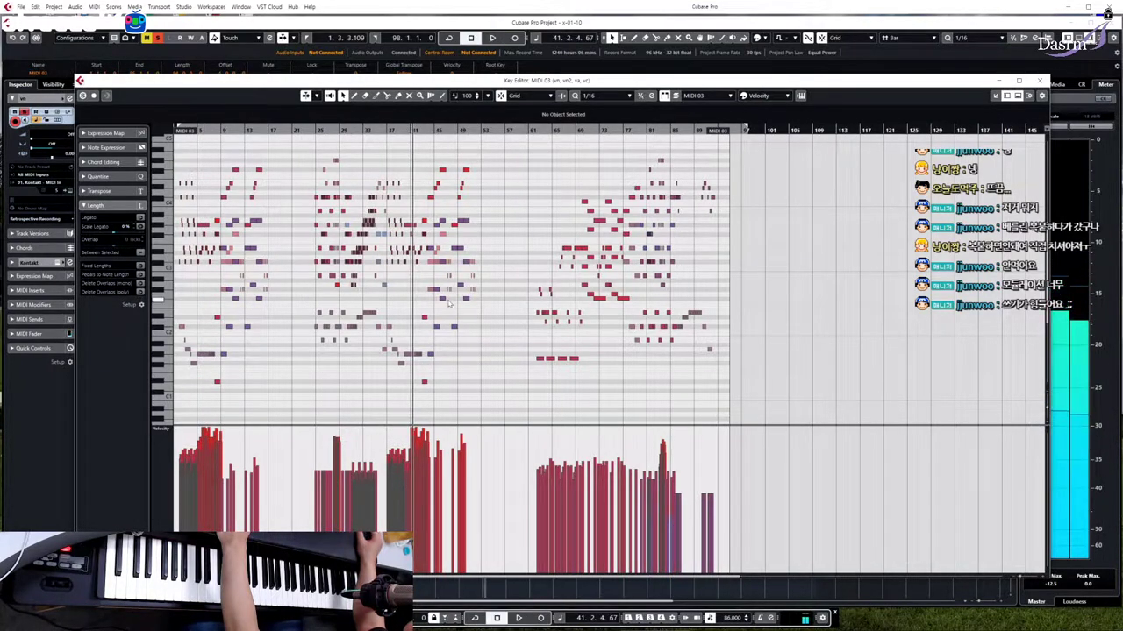
pyautogui.press('h')
pyautogui.press('h')
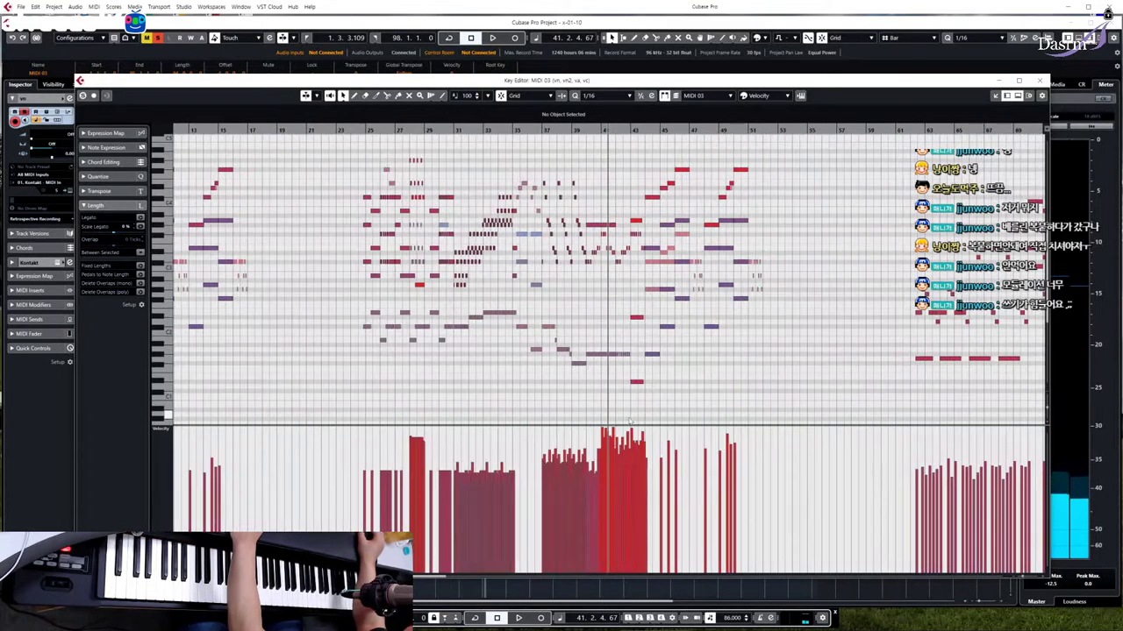
pyautogui.press('h')
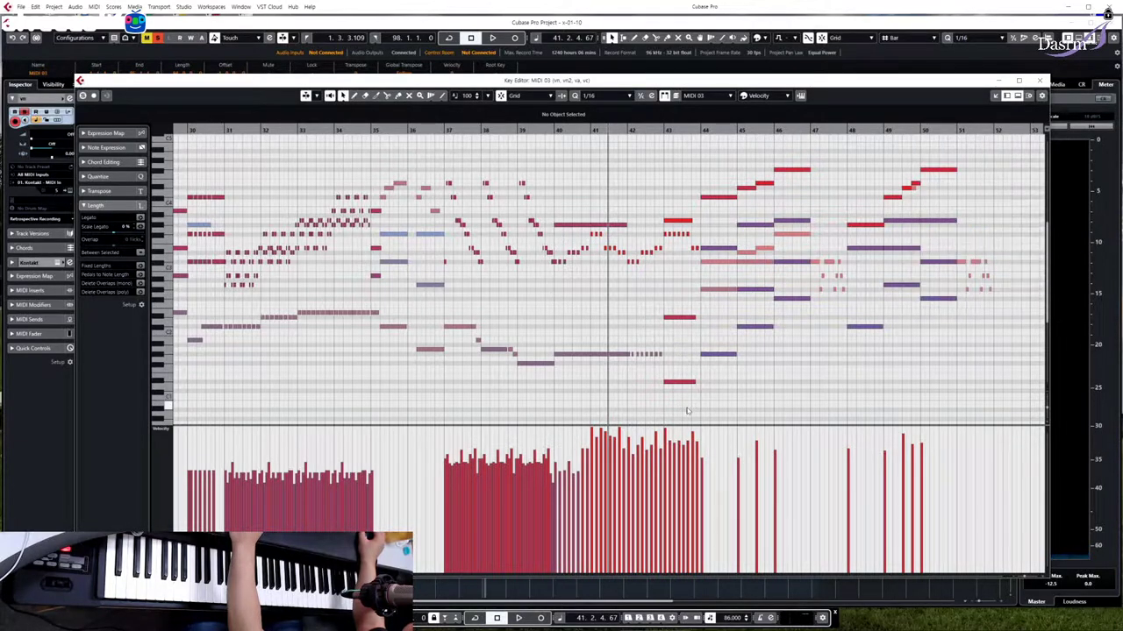
pyautogui.moveTo(689, 413); pyautogui.dragTo(590, 237)
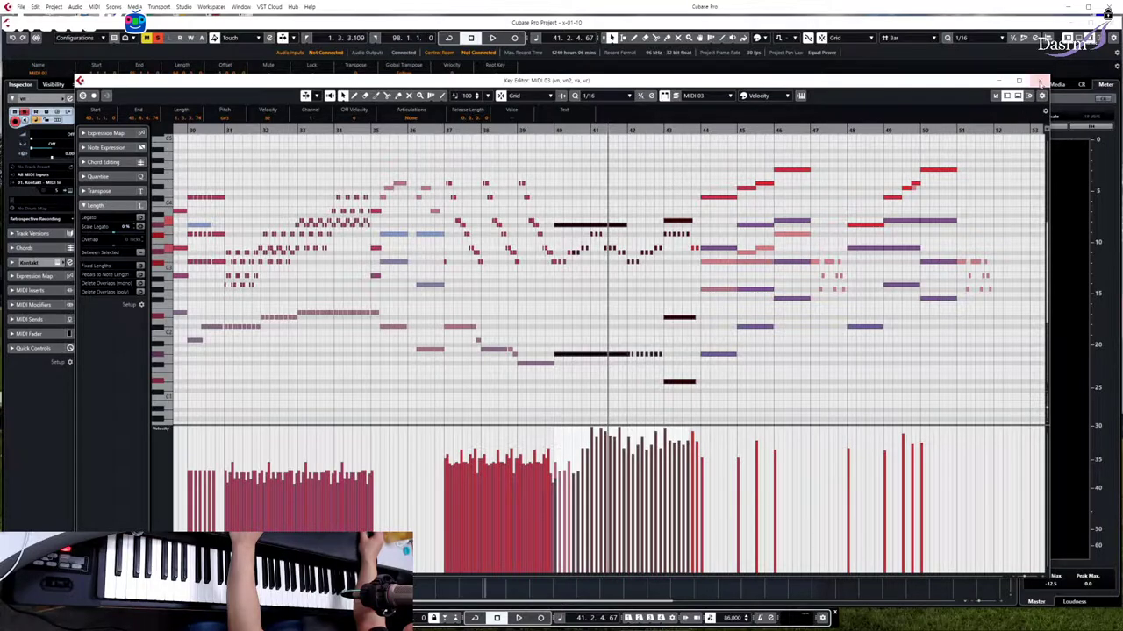
pyautogui.press('g')
pyautogui.press('g')
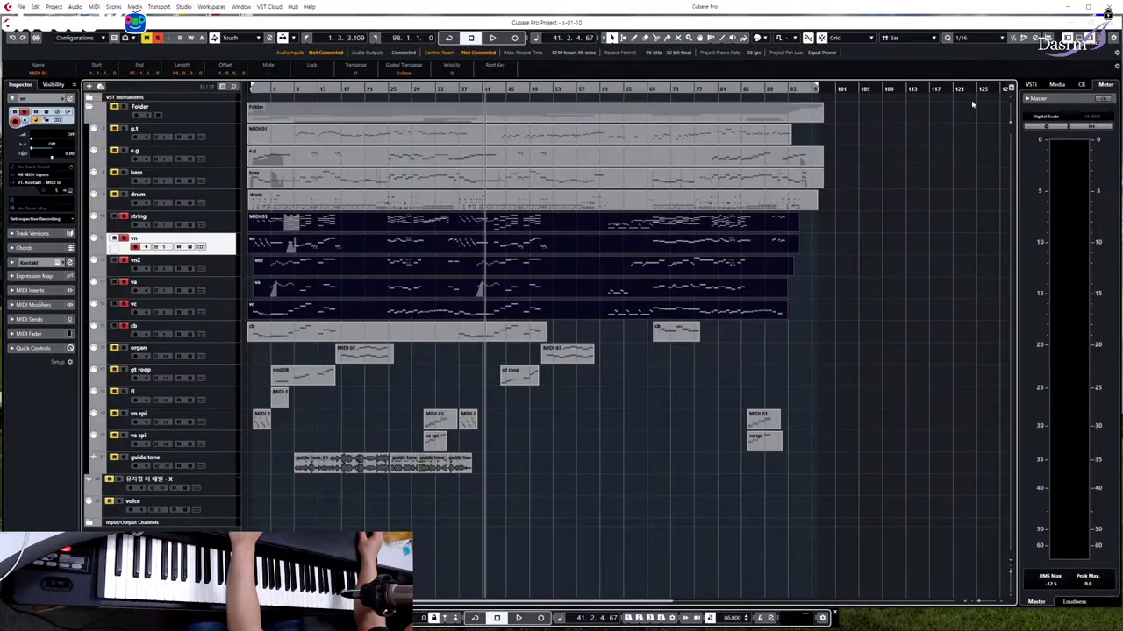
pyautogui.click(1040, 80)
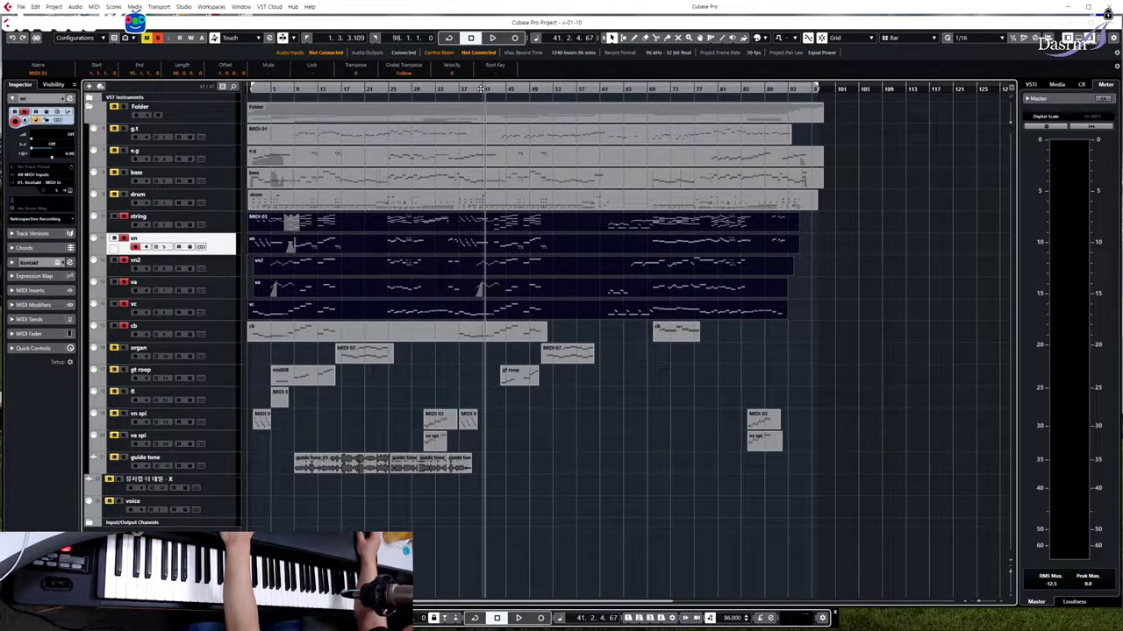
# - Listen briefly from bar 41, and slightly raise the part level of the string track's Hollywood Studio String Section patch in Omnisphere
pyautogui.press('space')
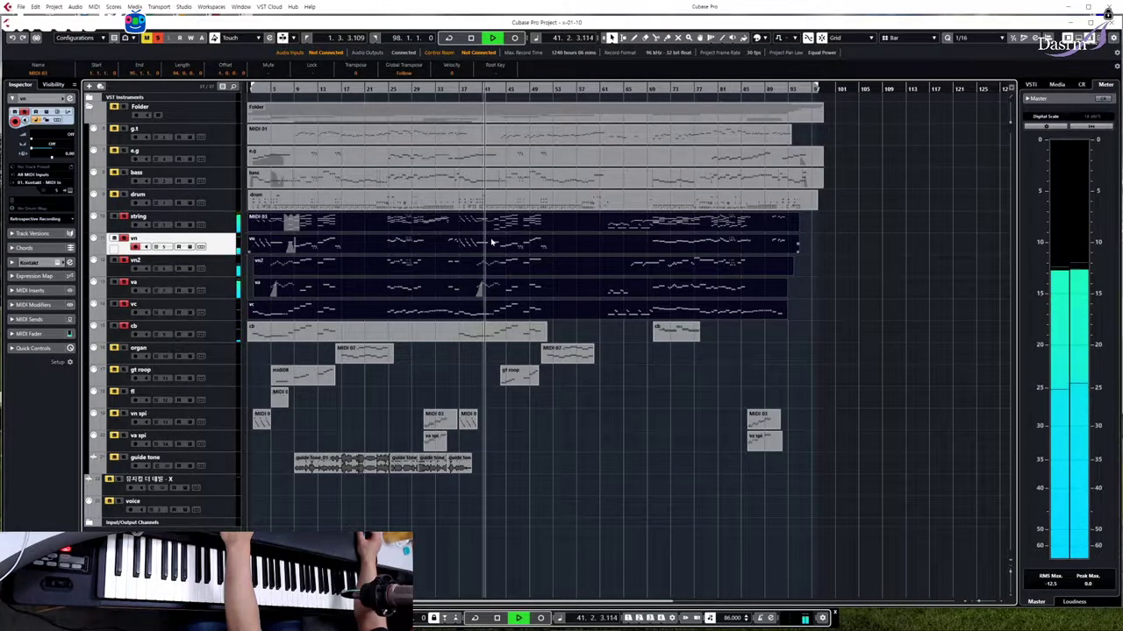
pyautogui.press('space')
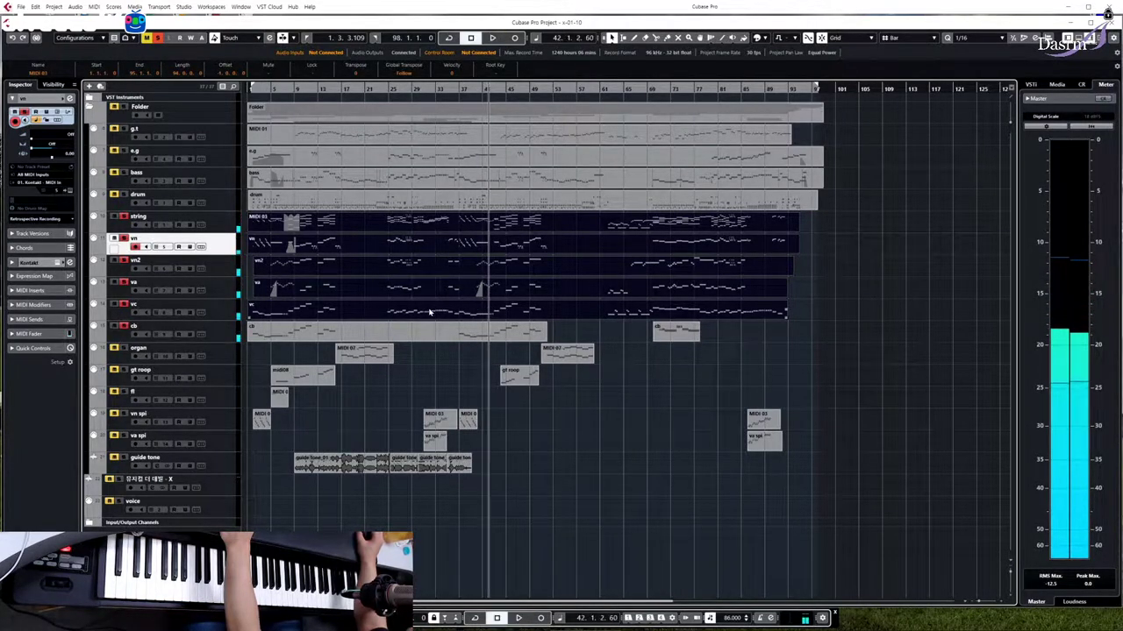
pyautogui.press('Up')
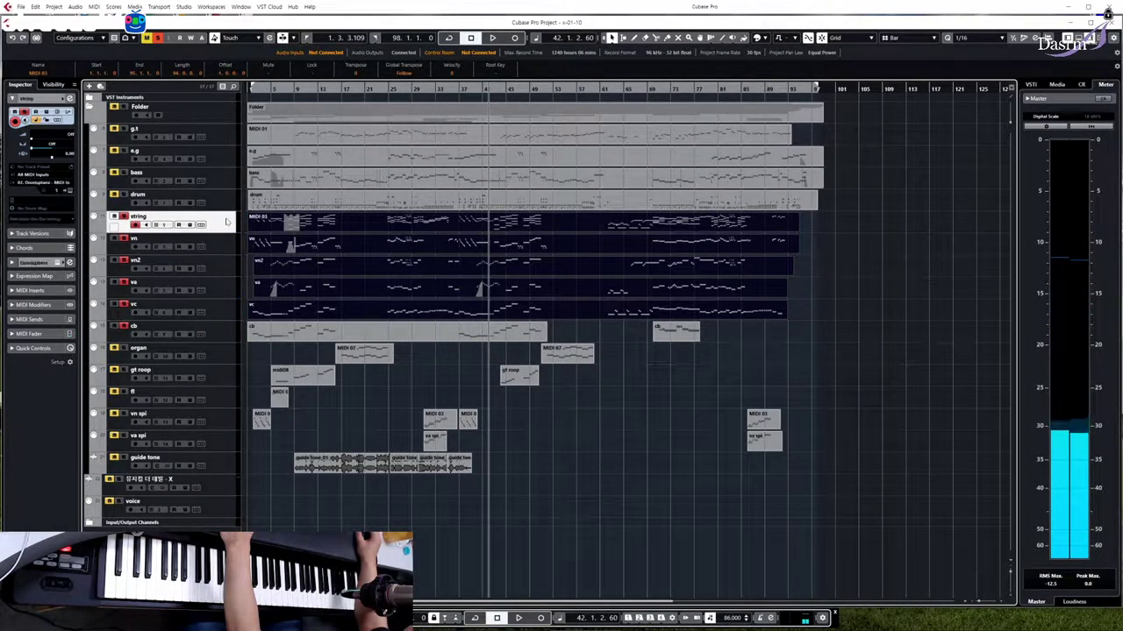
pyautogui.click(69, 192)
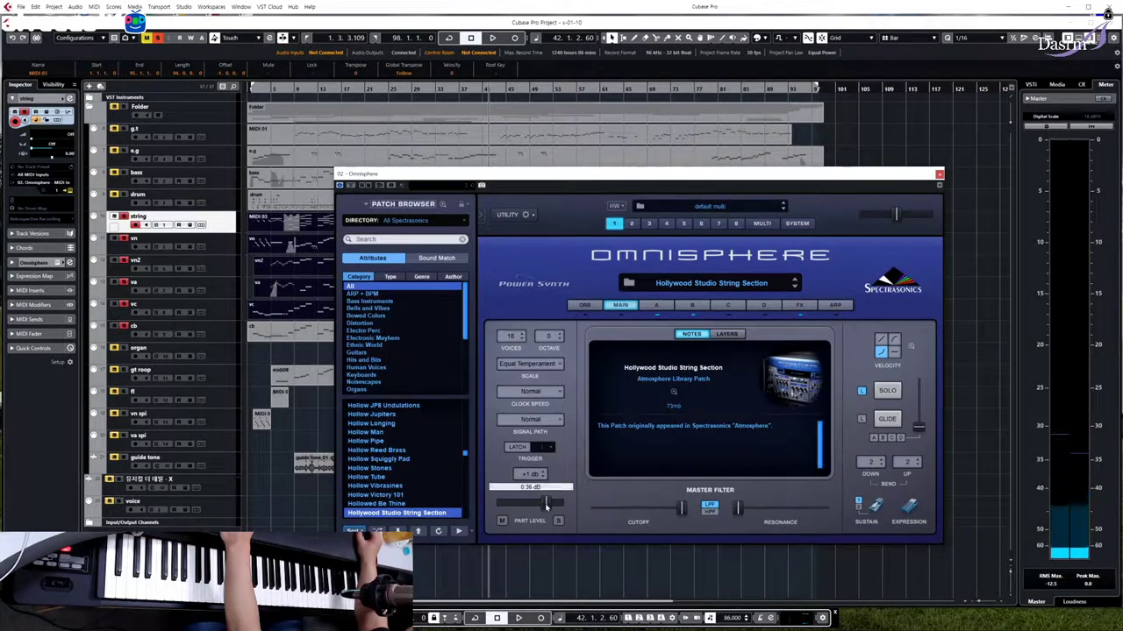
pyautogui.moveTo(547, 506)
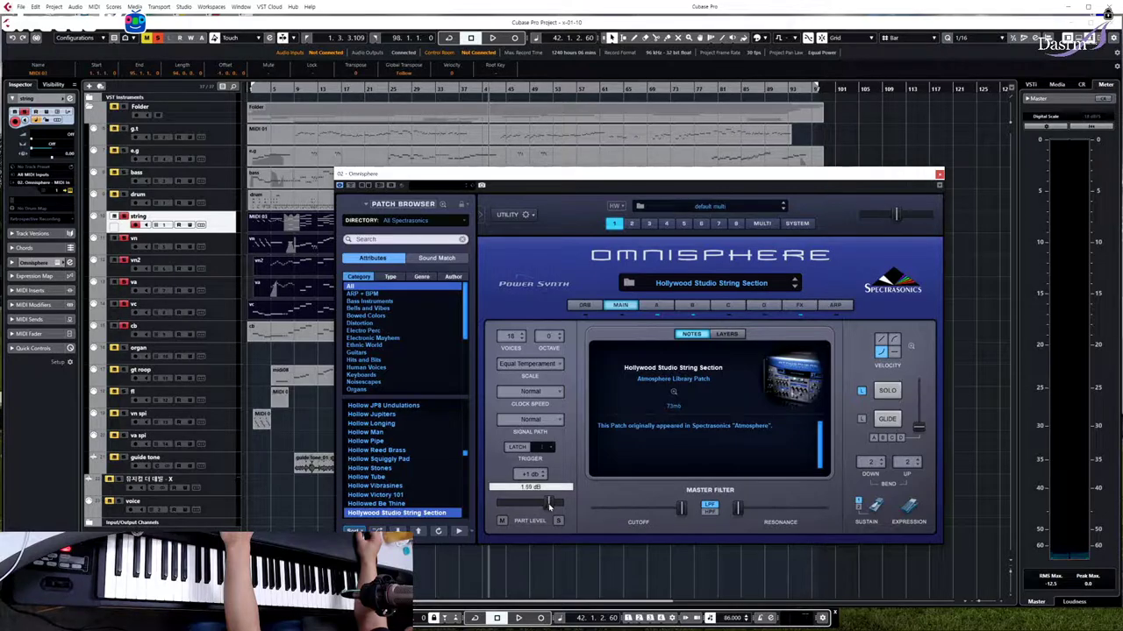
pyautogui.click(939, 174)
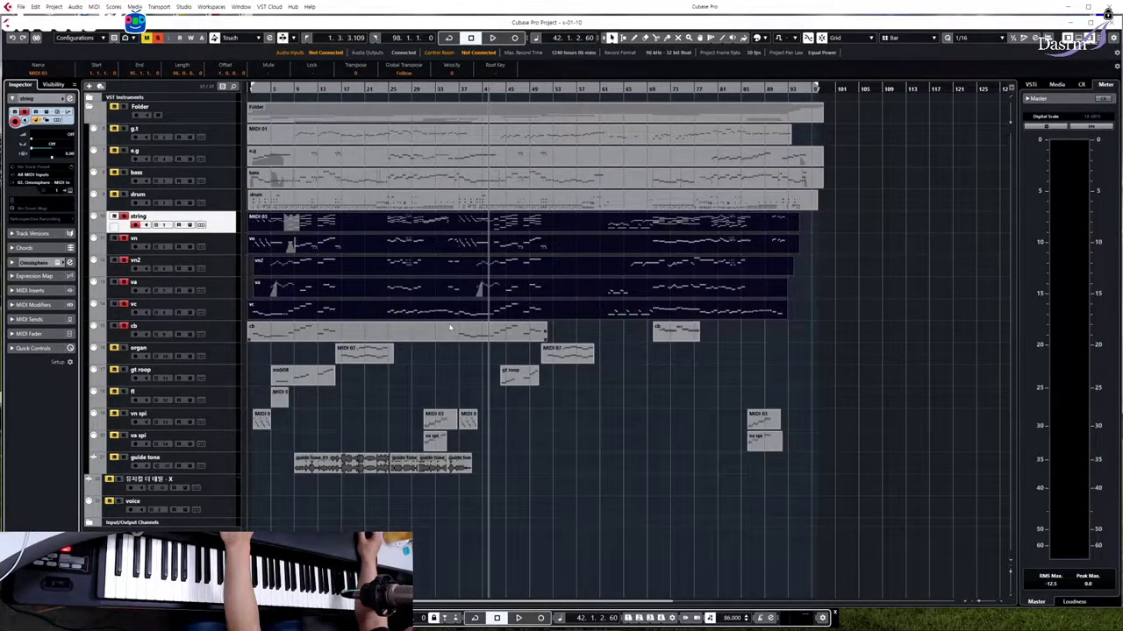
# - Adjust the volumes of the long-articulation string instruments in the vn track's Kontakt rack, including Violas Longs and Basses Longs
pyautogui.click(230, 246)
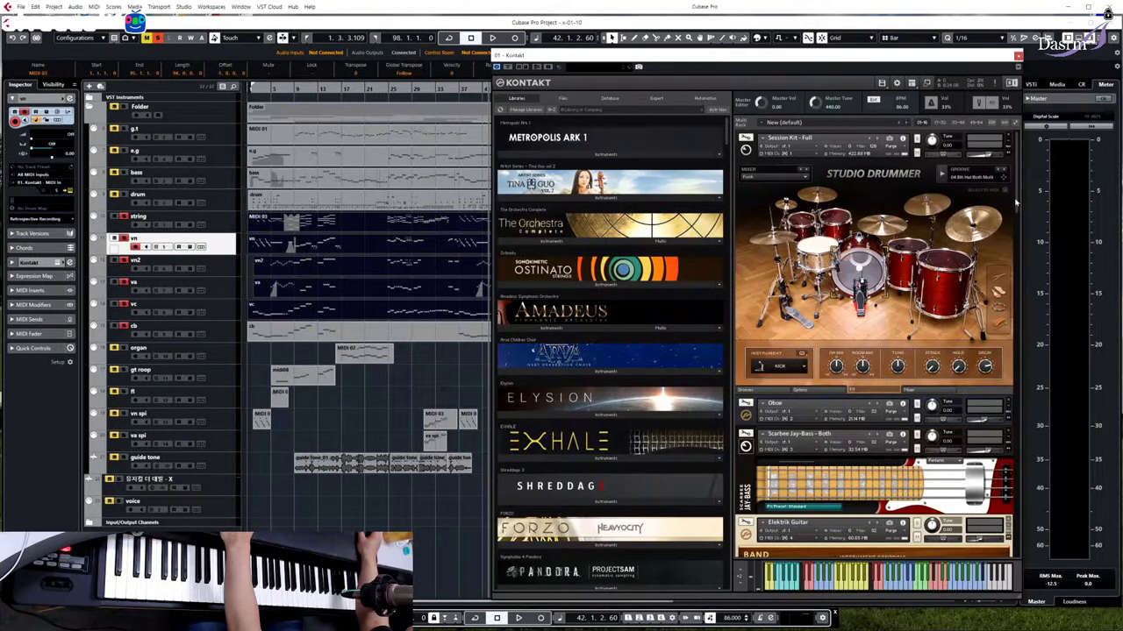
pyautogui.moveTo(1017, 202); pyautogui.dragTo(1014, 297)
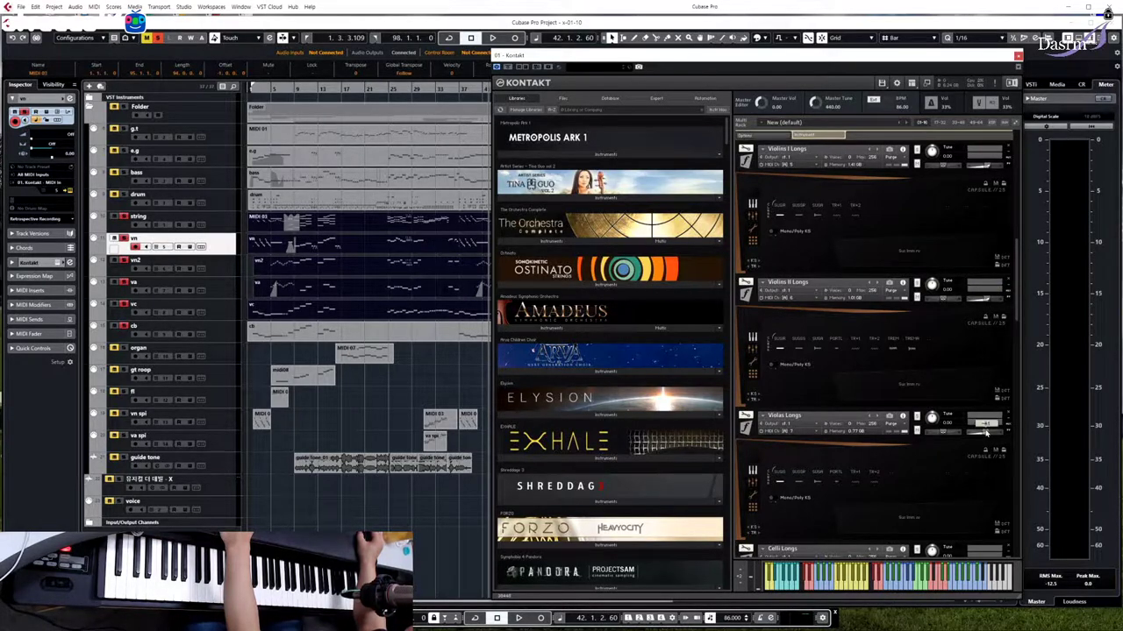
pyautogui.scroll(-2, 1014, 277)
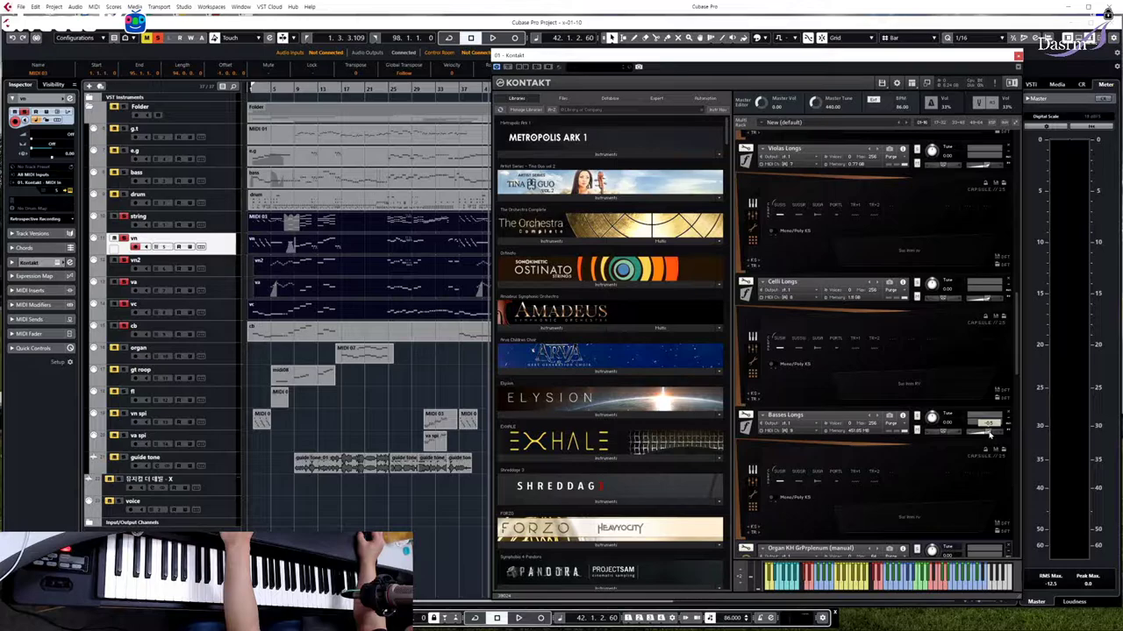
pyautogui.moveTo(1015, 349); pyautogui.dragTo(1014, 382)
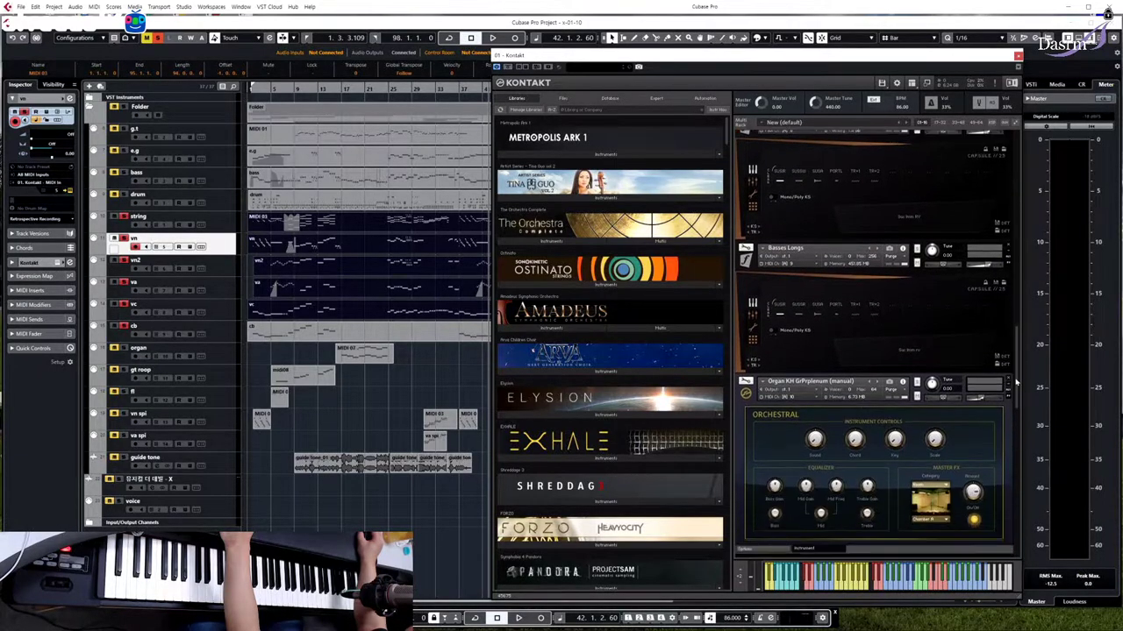
pyautogui.click(1018, 56)
# - Listen to the string balance from about bar 39 to bar 43 and move the playback position to bar 4
pyautogui.press('space')
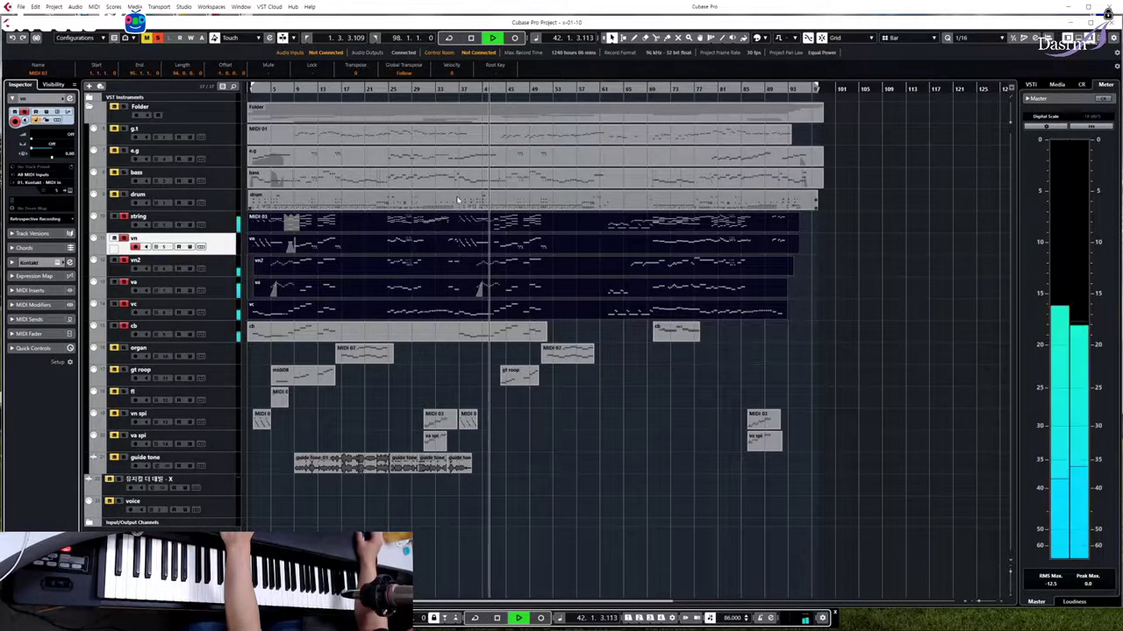
pyautogui.click(473, 93)
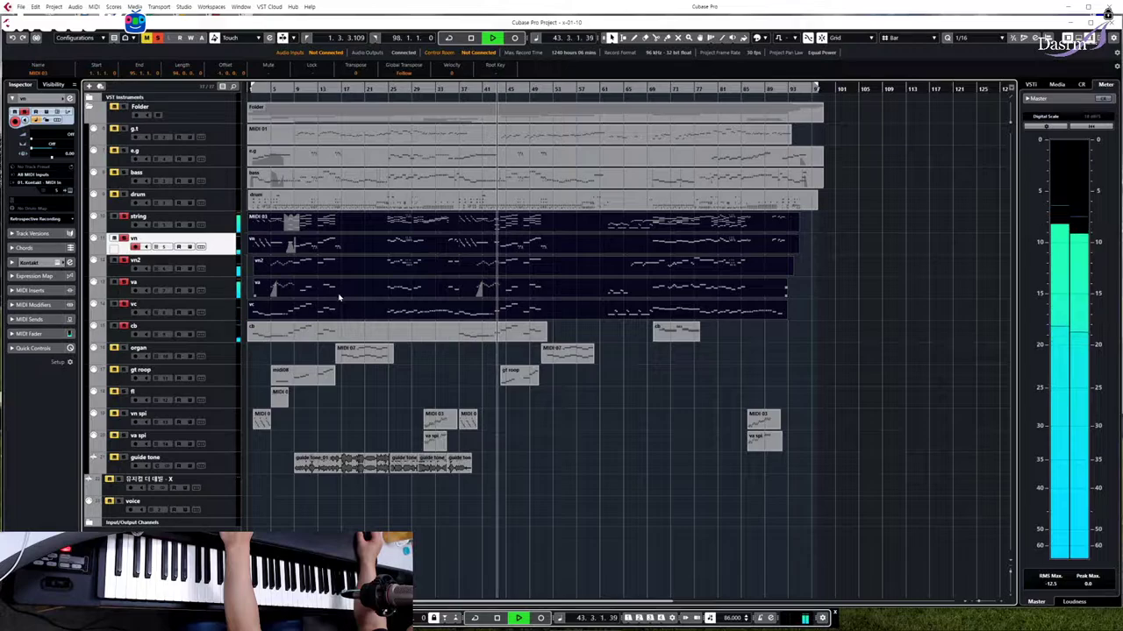
pyautogui.press('space')
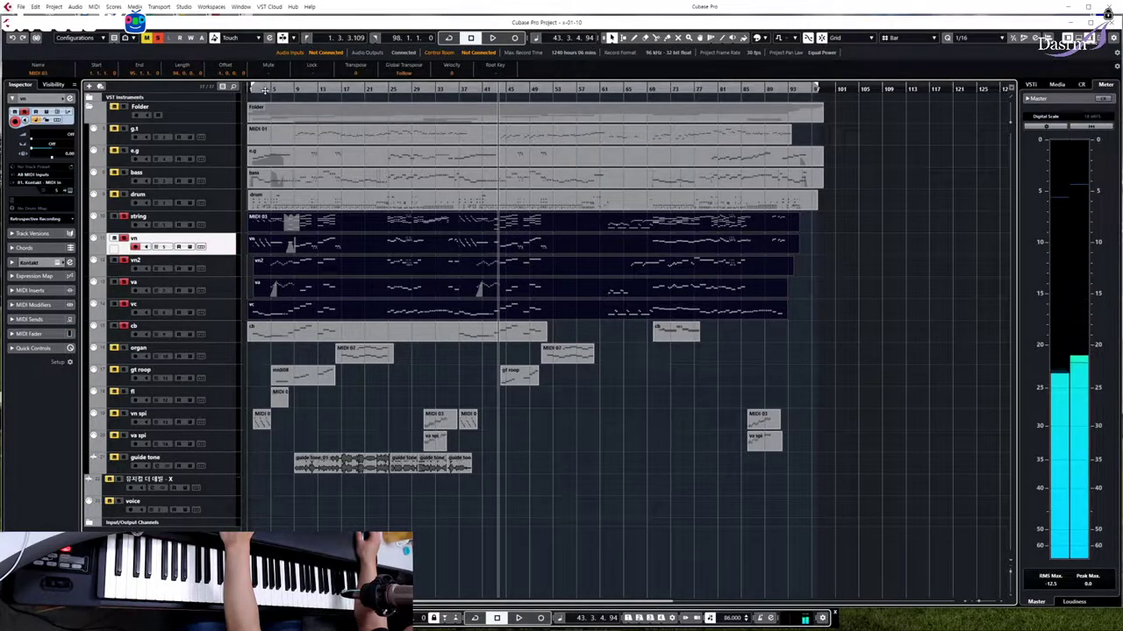
pyautogui.press('KP_0')
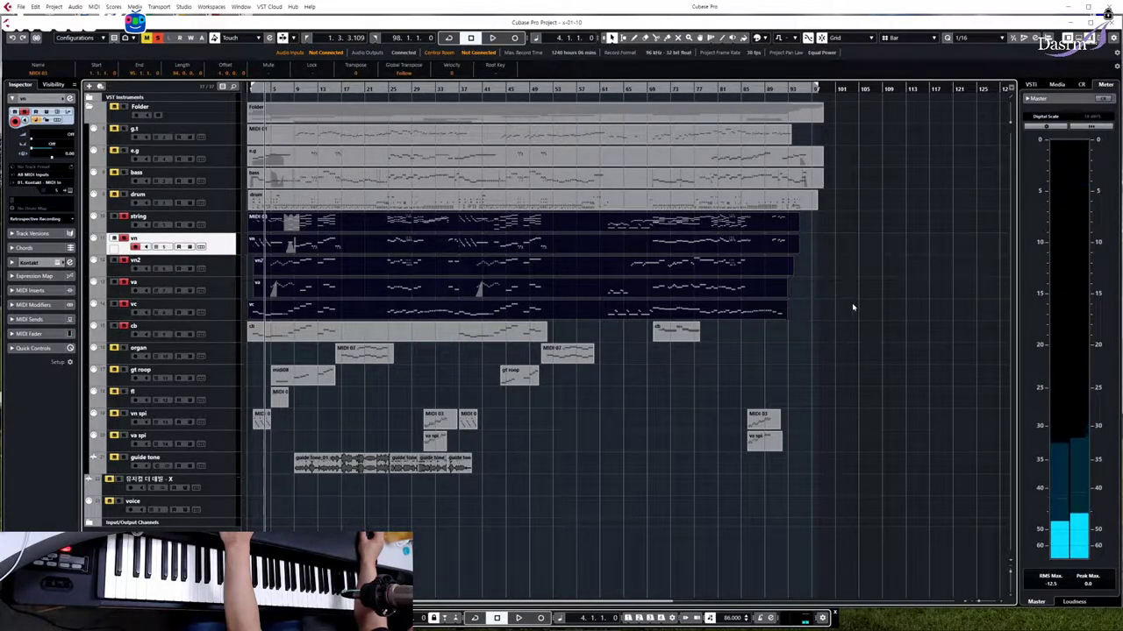
# - Select all parts of the string, vn, vn2, va, vc and cb tracks together
pyautogui.click(846, 318)
pyautogui.moveTo(847, 314); pyautogui.dragTo(298, 223)
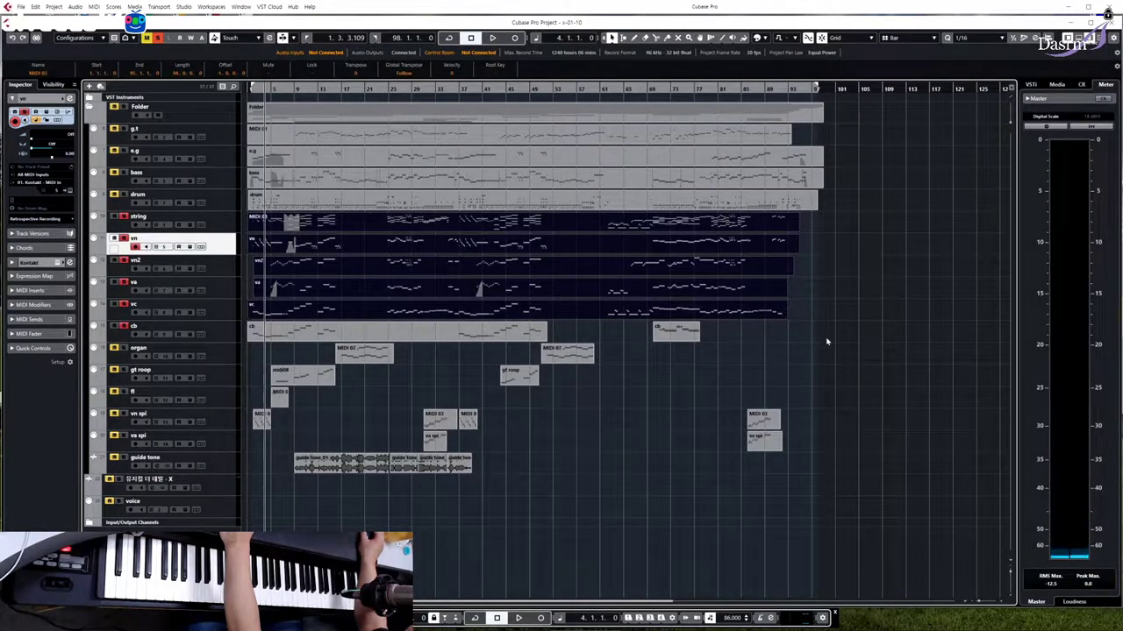
pyautogui.moveTo(826, 342); pyautogui.dragTo(226, 210)
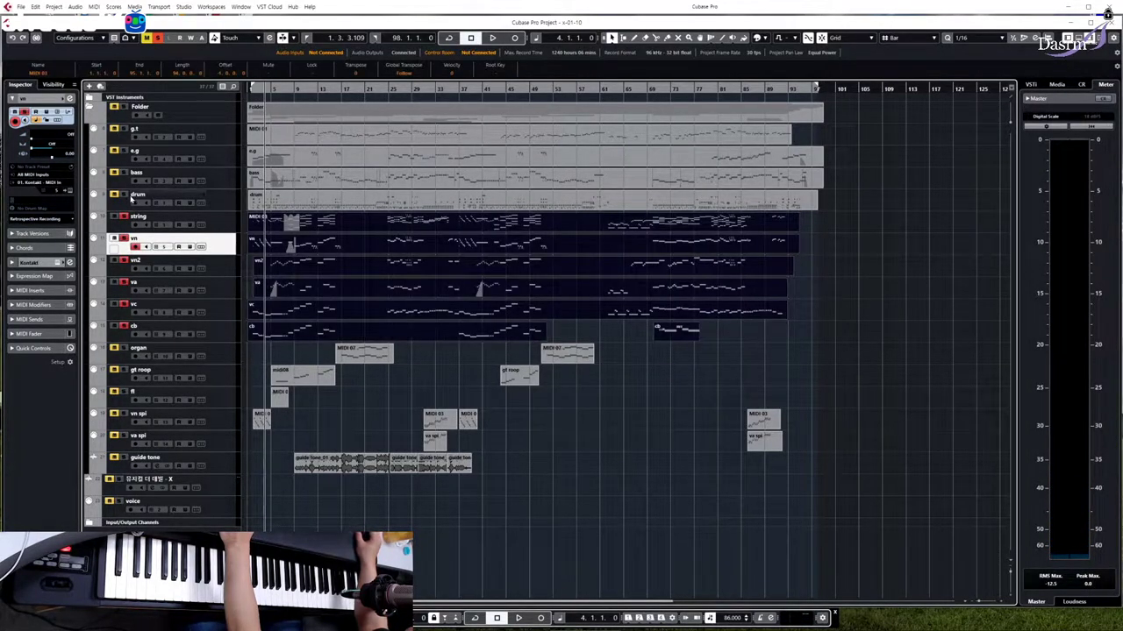
# - Solo the bass and drum tracks along with the strings and listen from bar 25 to about bar 28
pyautogui.moveTo(386, 88); pyautogui.dragTo(117, 191)
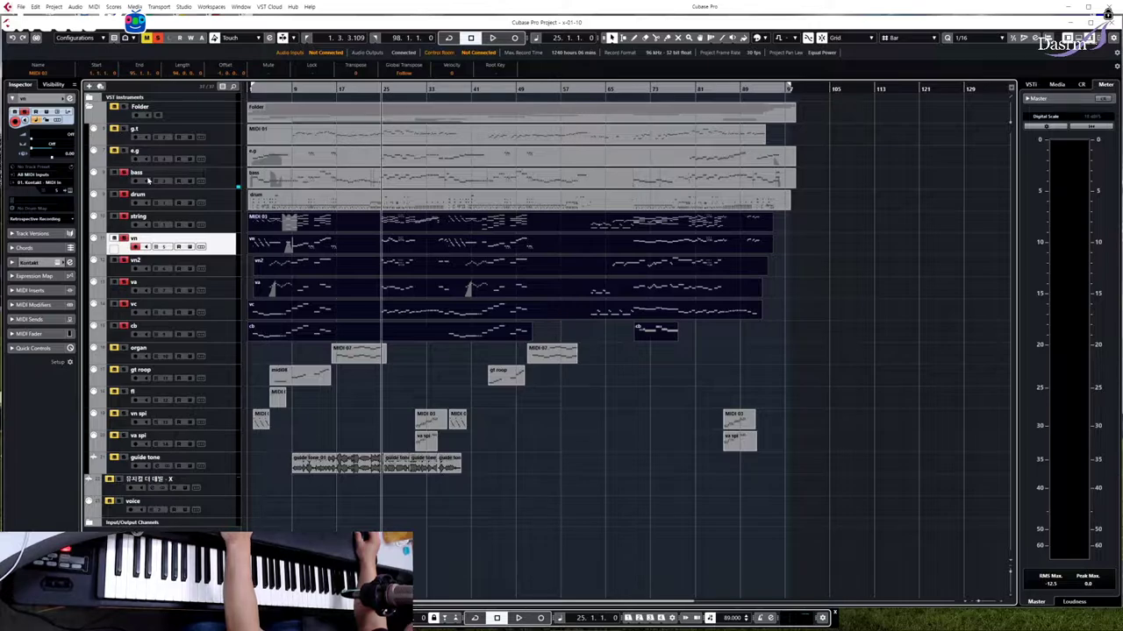
pyautogui.press('g')
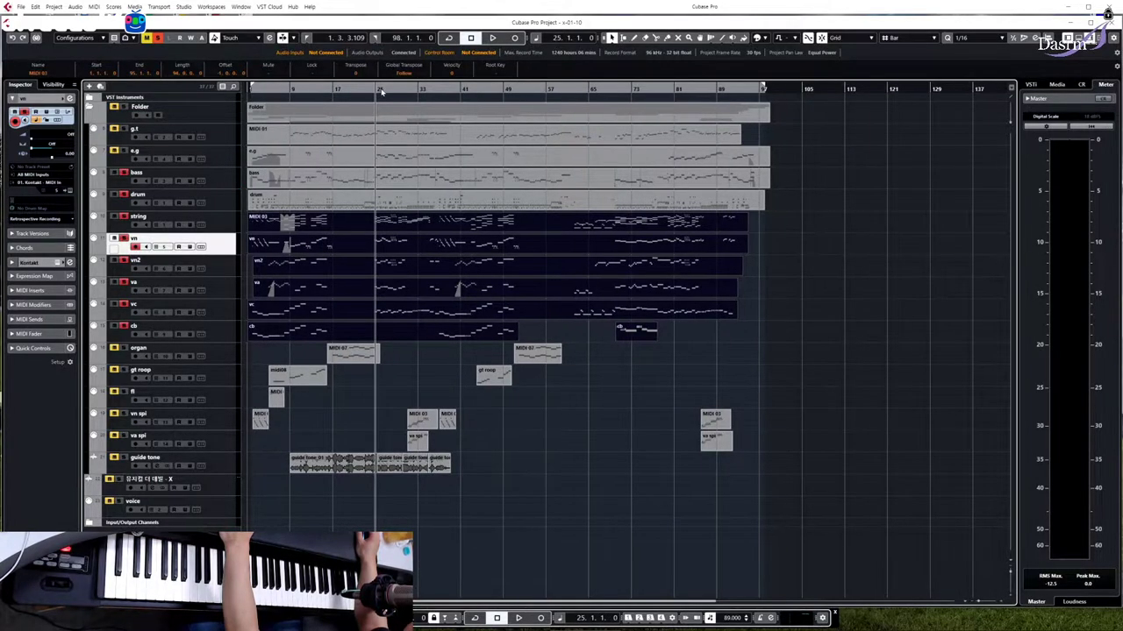
pyautogui.press('h')
pyautogui.press('h')
pyautogui.press('h')
pyautogui.press('h')
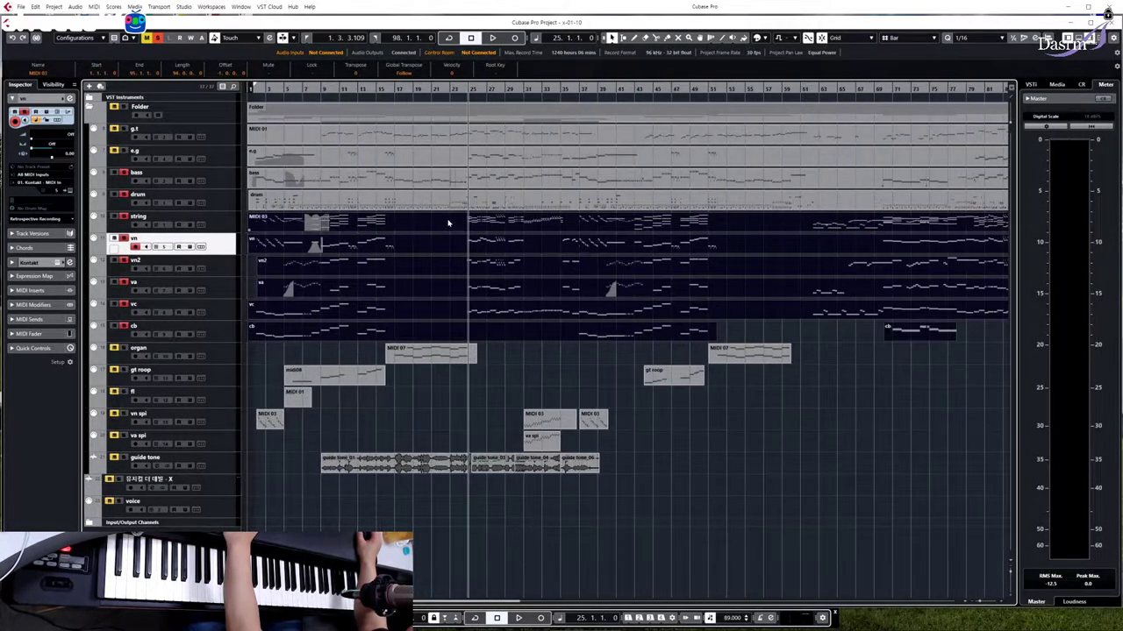
pyautogui.press('space')
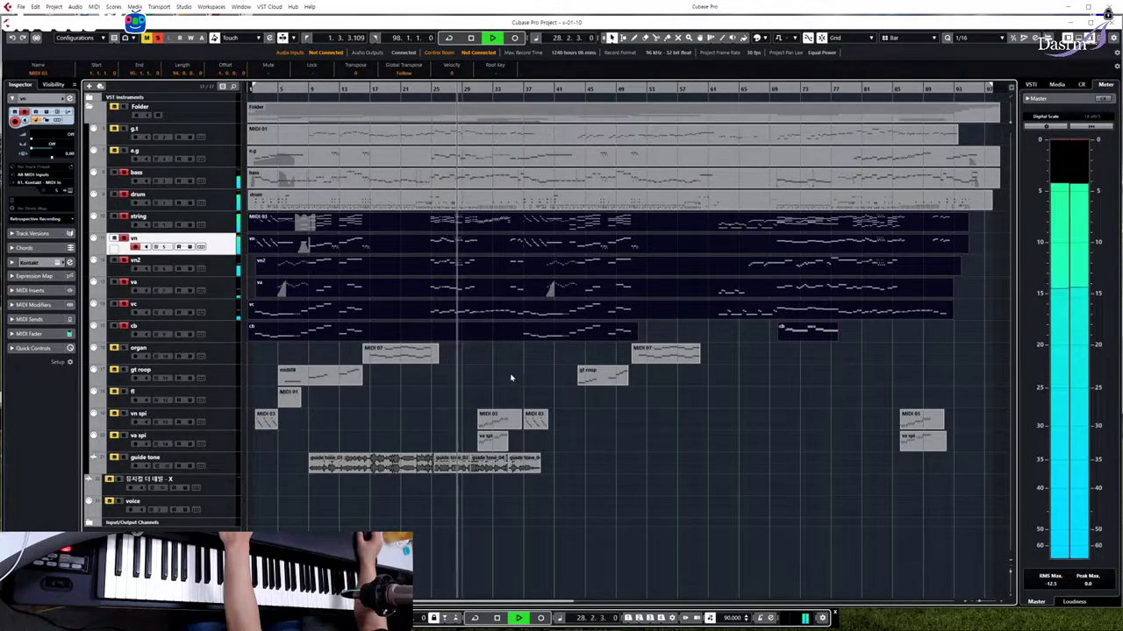
pyautogui.press('space')
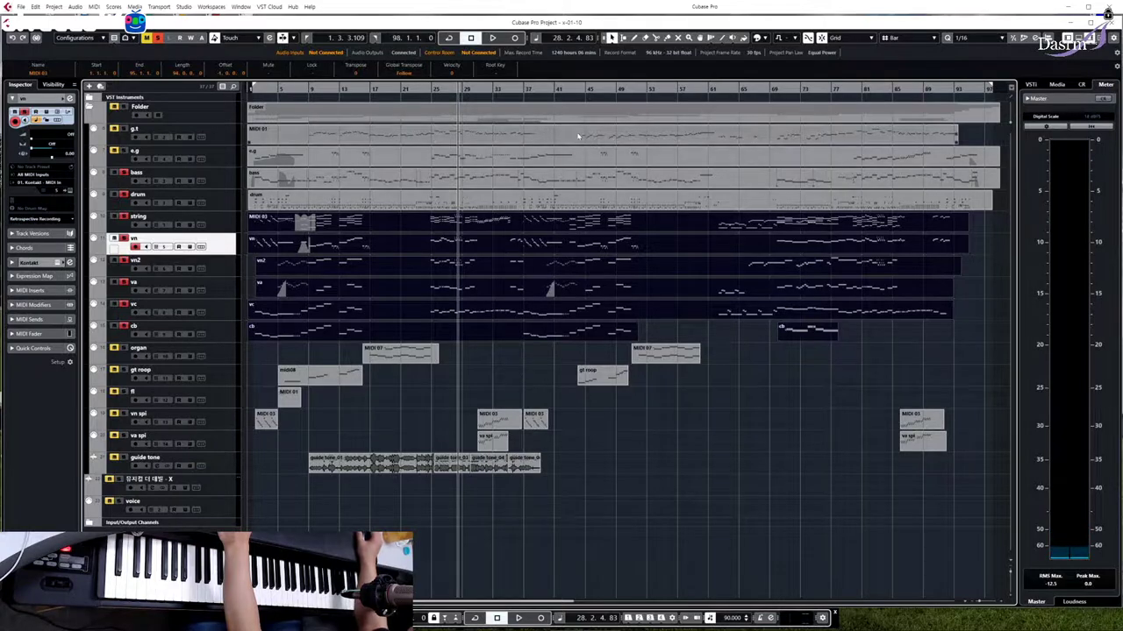
pyautogui.press('space')
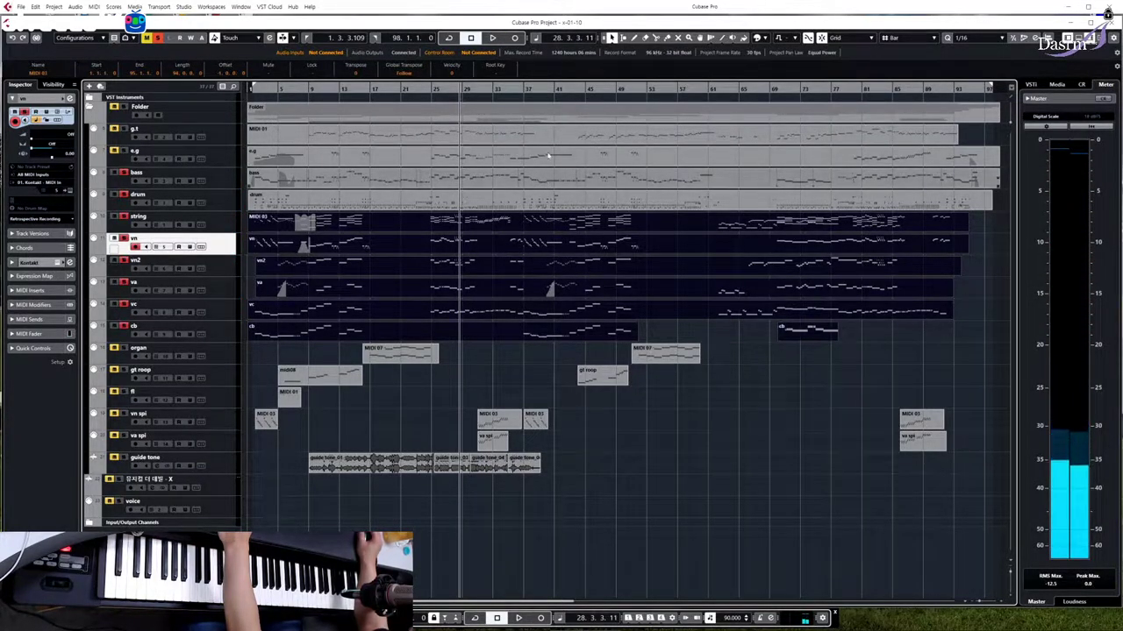
# - Listen to the strings with bass and drums from bar 37 to about bar 41
pyautogui.click(526, 89)
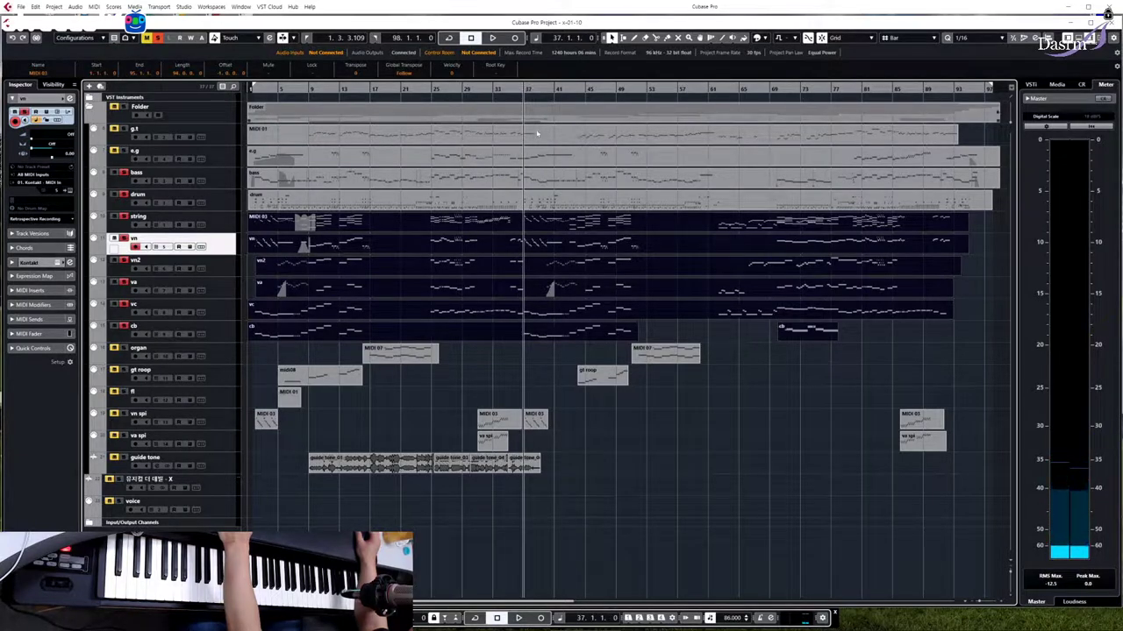
pyautogui.press('space')
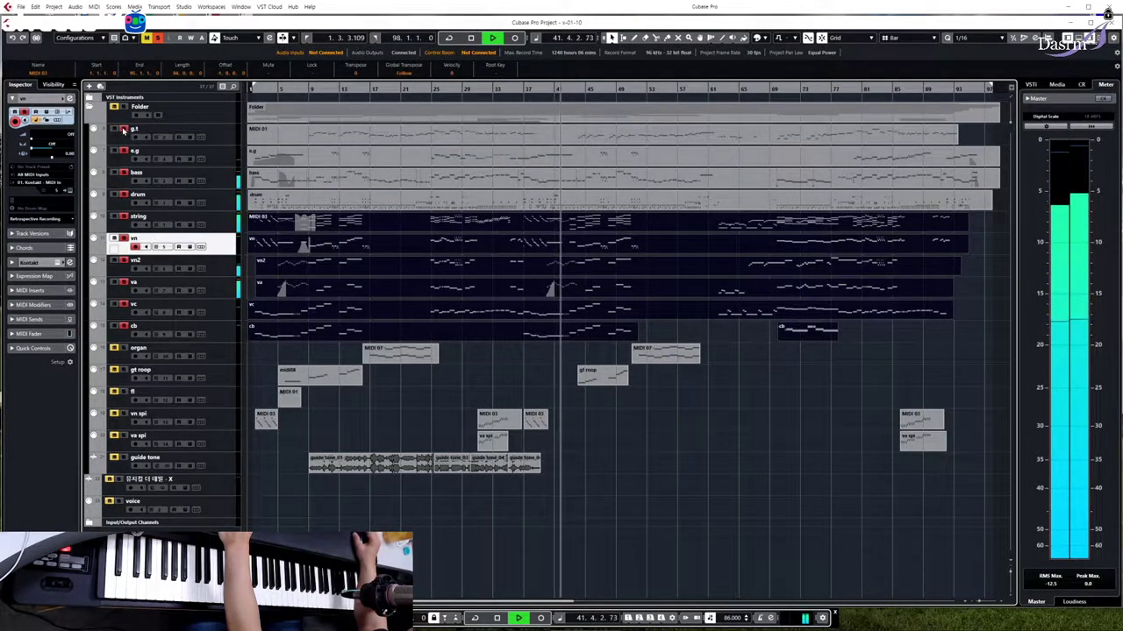
pyautogui.press('space')
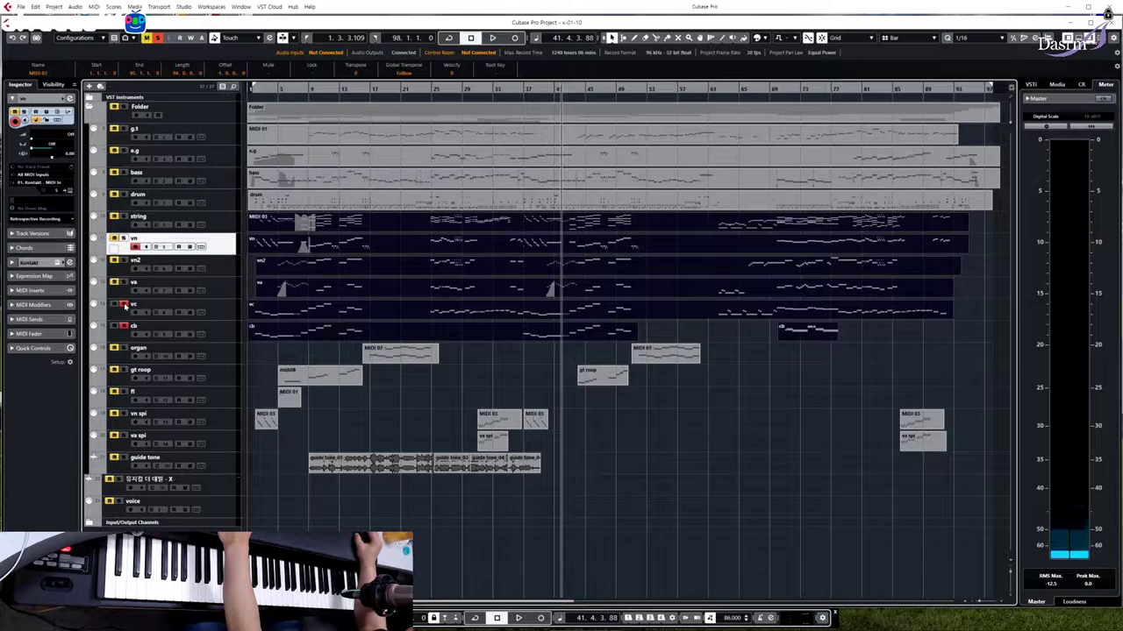
# - Solo only the g.t, e.g, organ and gt roop tracks, play from bar 9, and select the g.t track
pyautogui.click(124, 130)
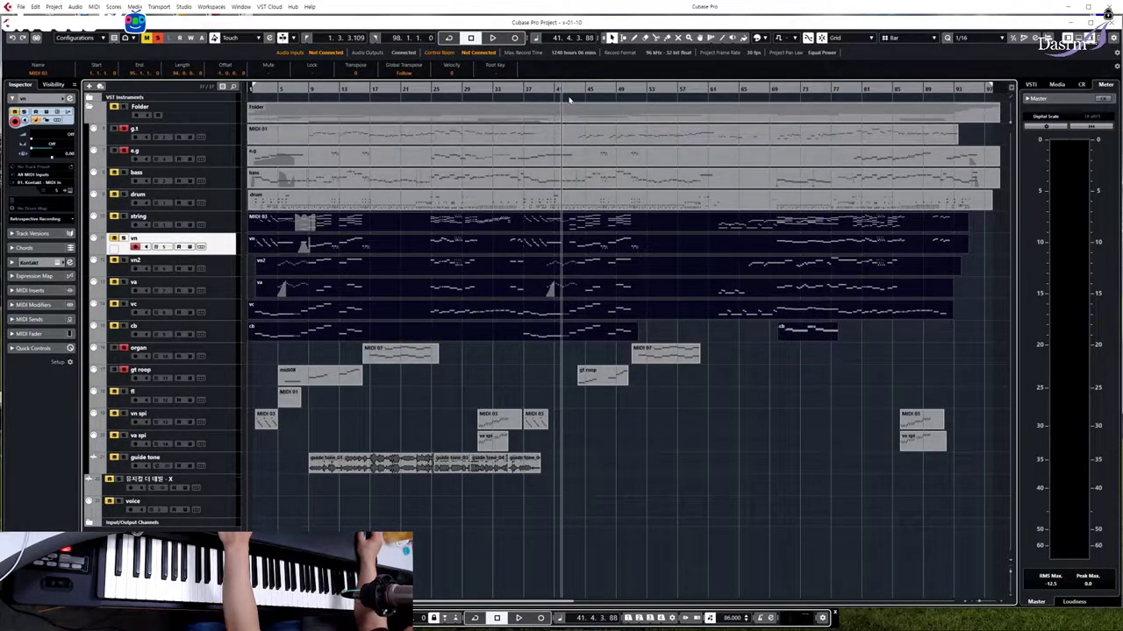
pyautogui.click(310, 89)
pyautogui.press('space')
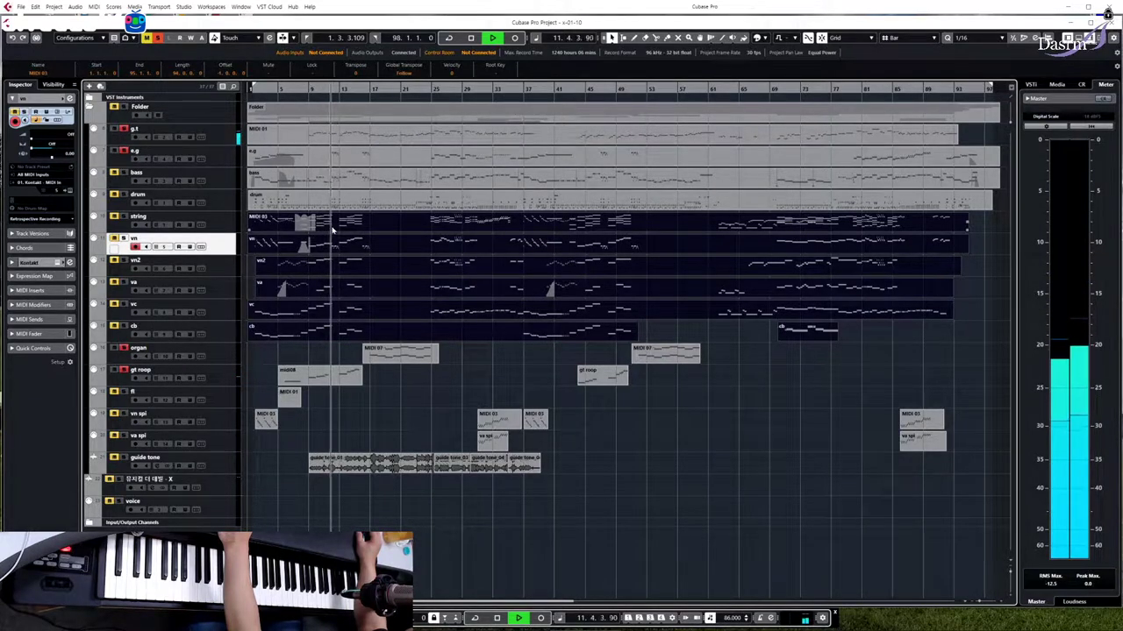
pyautogui.click(215, 136)
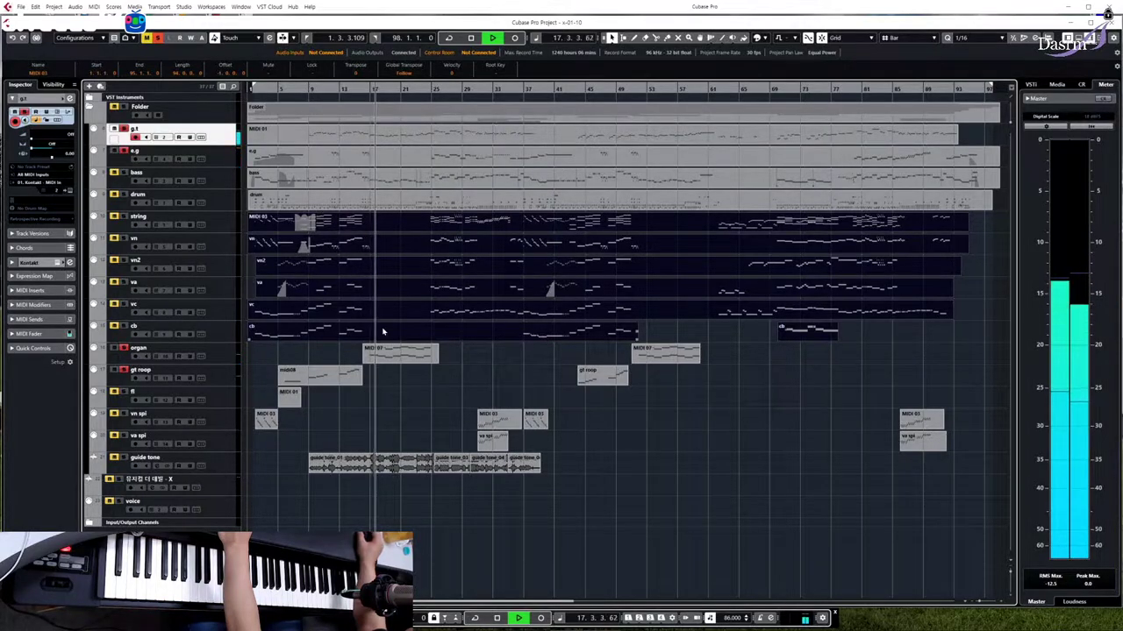
# - Select the organ track, open its Kontakt rack and look through the loaded instruments while playing from bar 17
pyautogui.press('space')
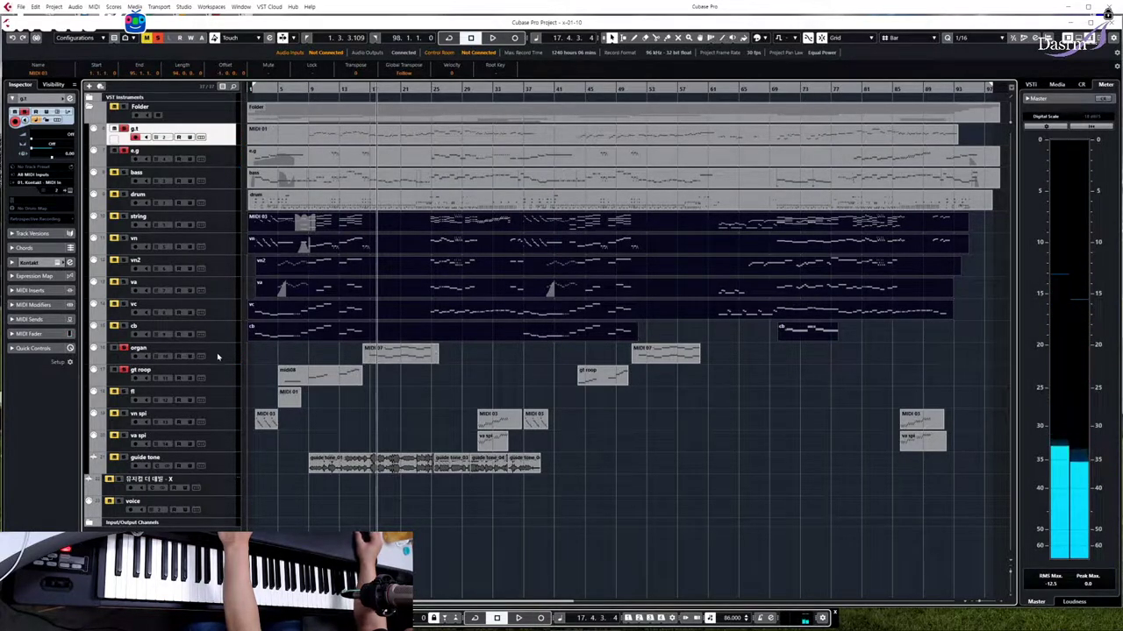
pyautogui.click(218, 356)
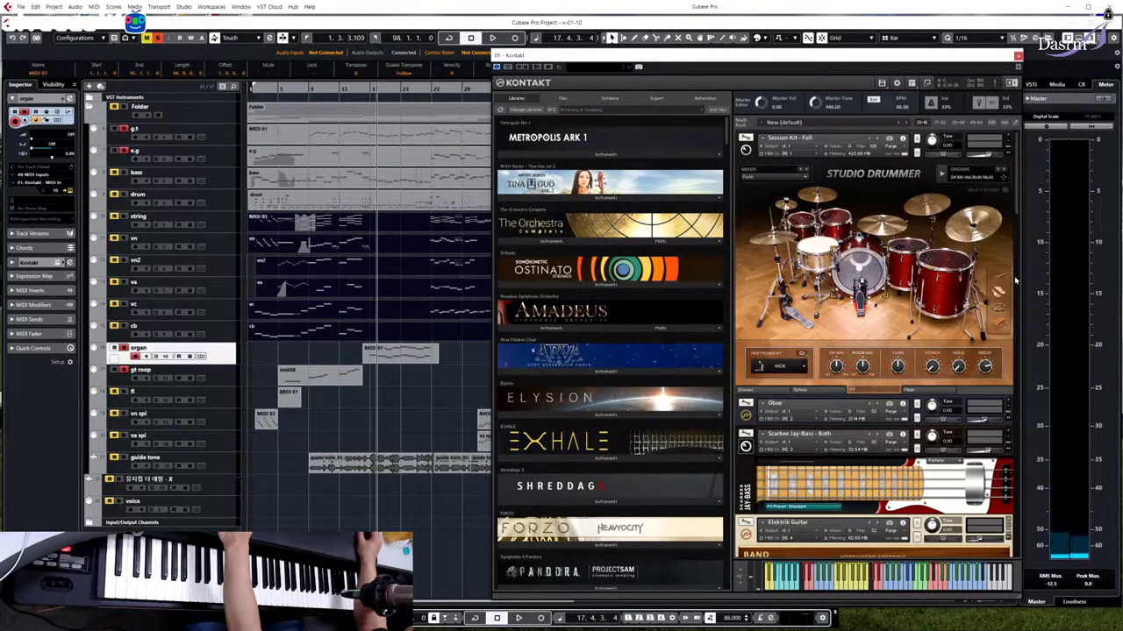
pyautogui.press('space')
pyautogui.scroll(-5, 1016, 281)
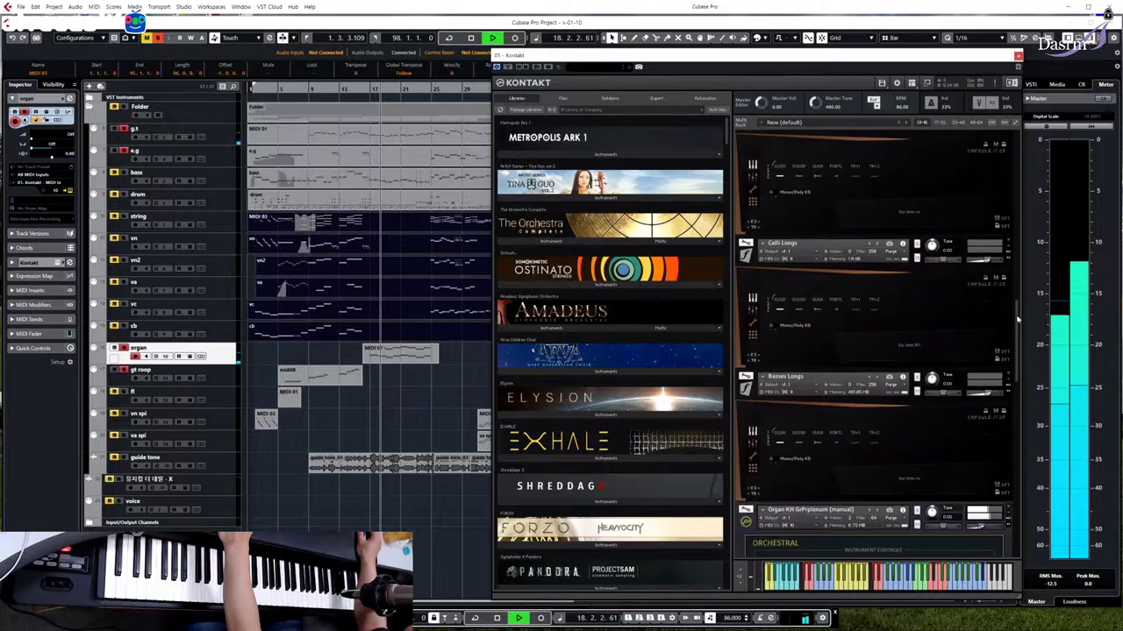
pyautogui.moveTo(1017, 319); pyautogui.dragTo(1013, 274)
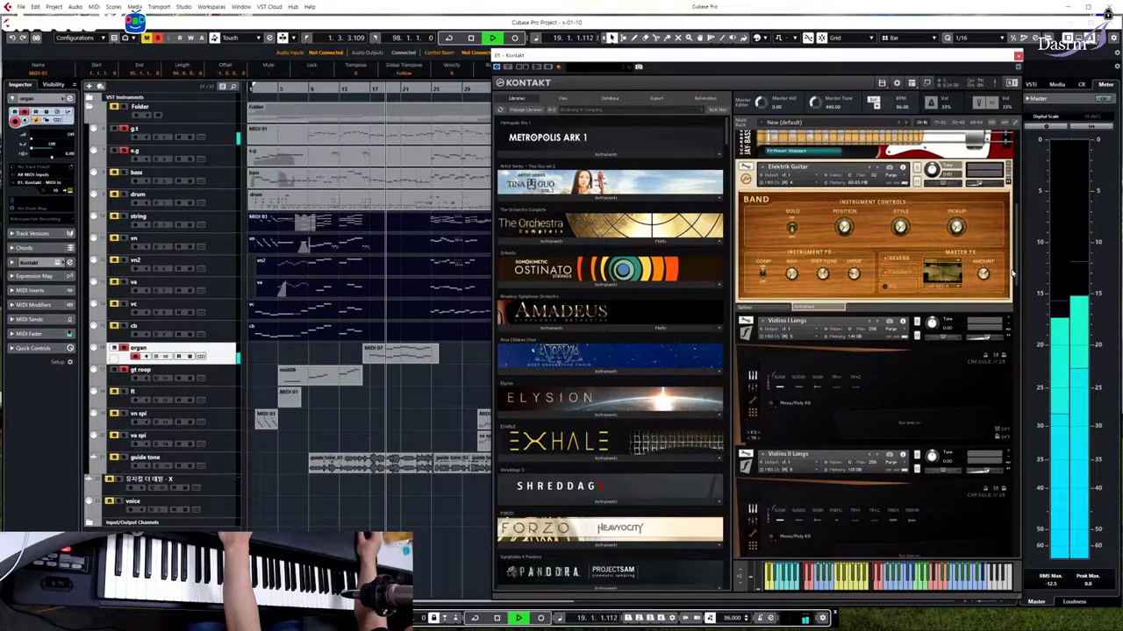
pyautogui.press('space')
# - Adjust the Electric Sunburst instrument's volume in Kontakt while playing from bar 9, and return the playhead to bar 9
pyautogui.click(309, 89)
pyautogui.press('space')
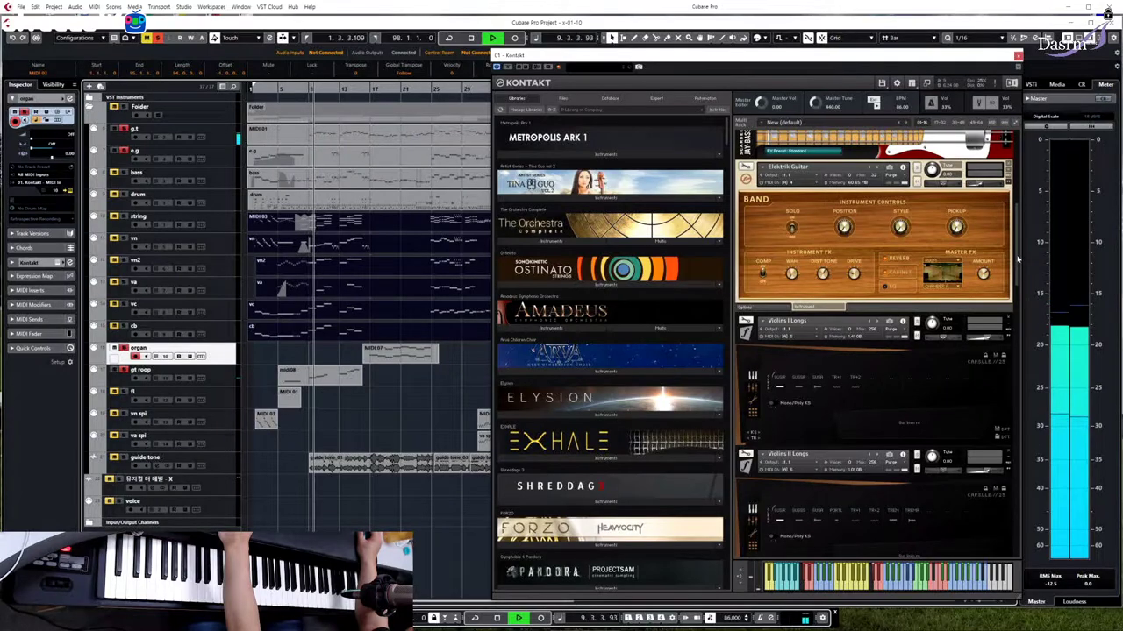
pyautogui.scroll(-15, 985, 337)
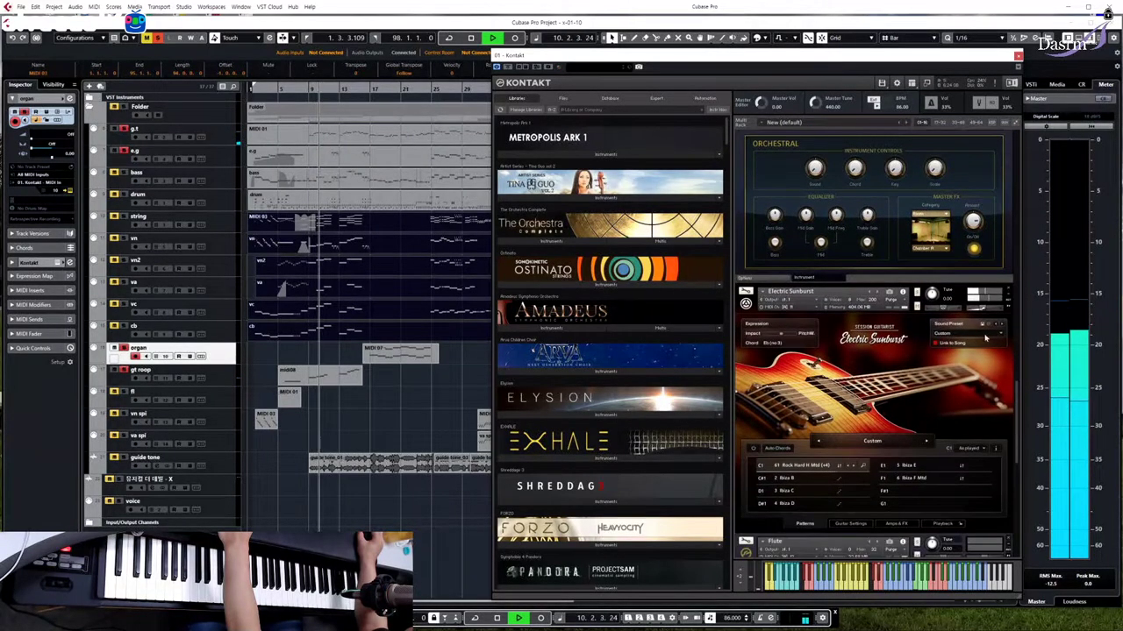
pyautogui.moveTo(987, 311)
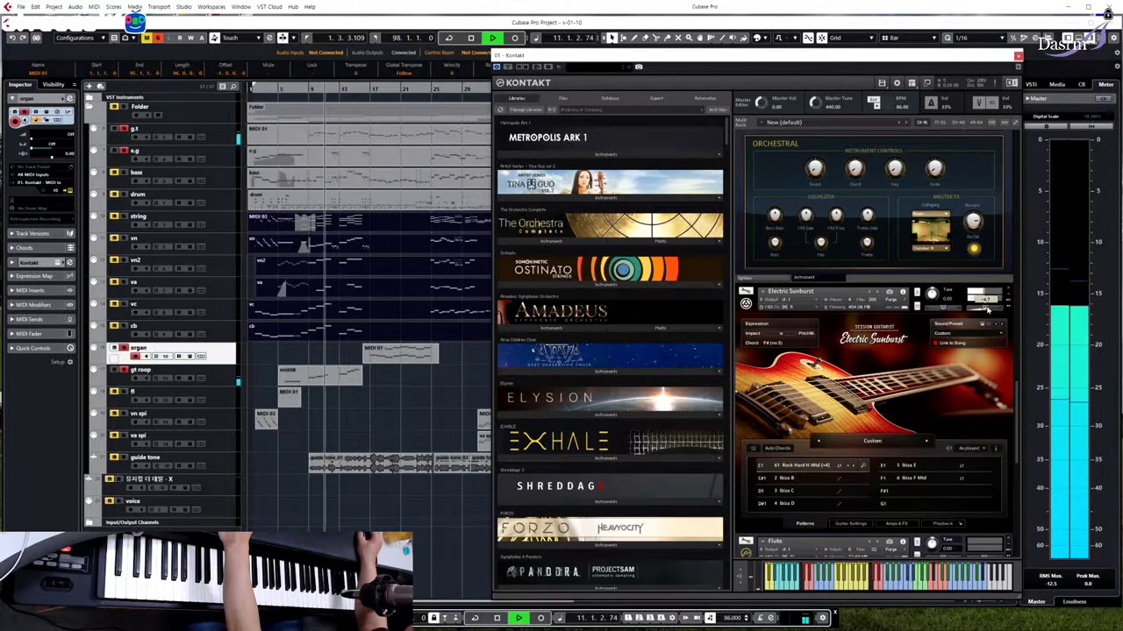
pyautogui.press('space')
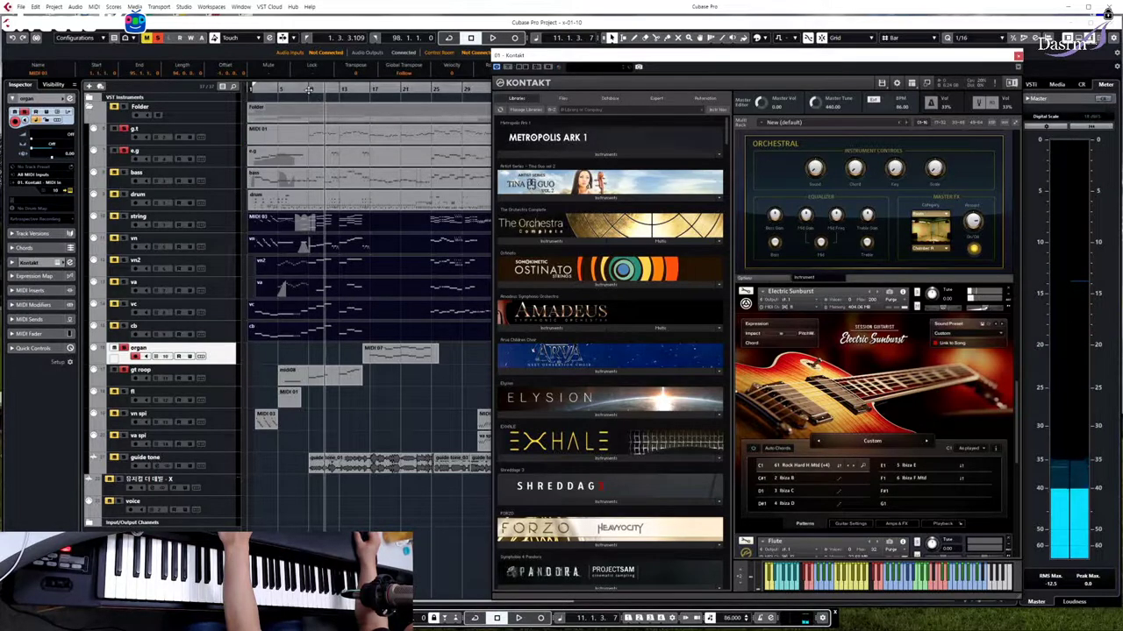
pyautogui.click(309, 90)
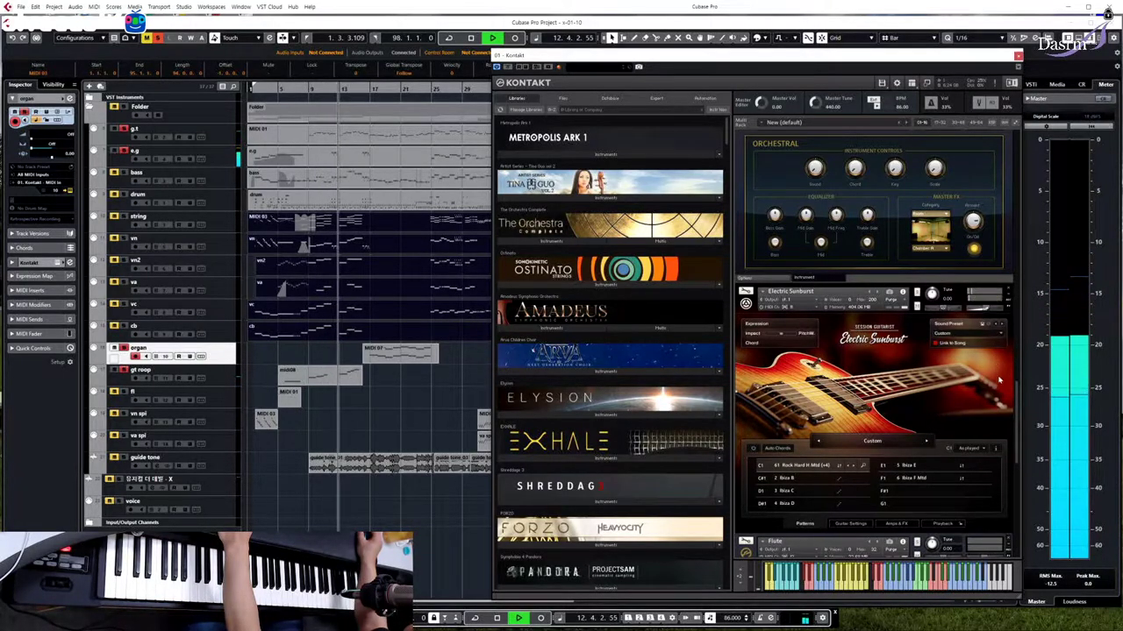
# - Adjust the Elektrik Guitar instrument's volume in Kontakt while playing on from bar 12
pyautogui.press('space')
pyautogui.scroll(-5, 1013, 268)
pyautogui.moveTo(1013, 267); pyautogui.dragTo(1014, 218)
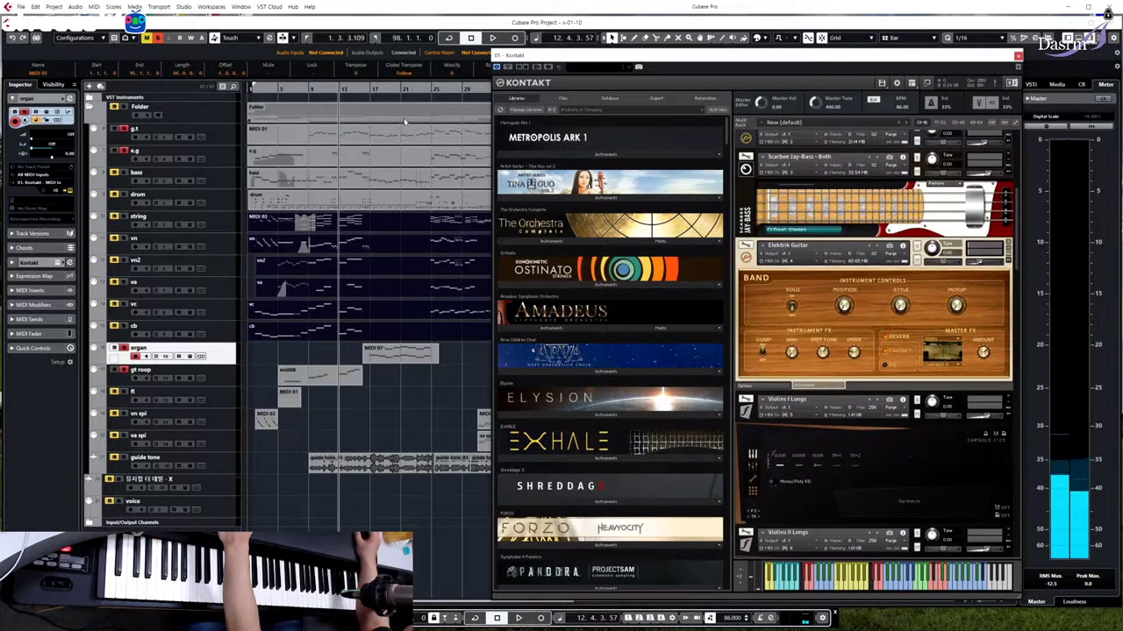
pyautogui.press('space')
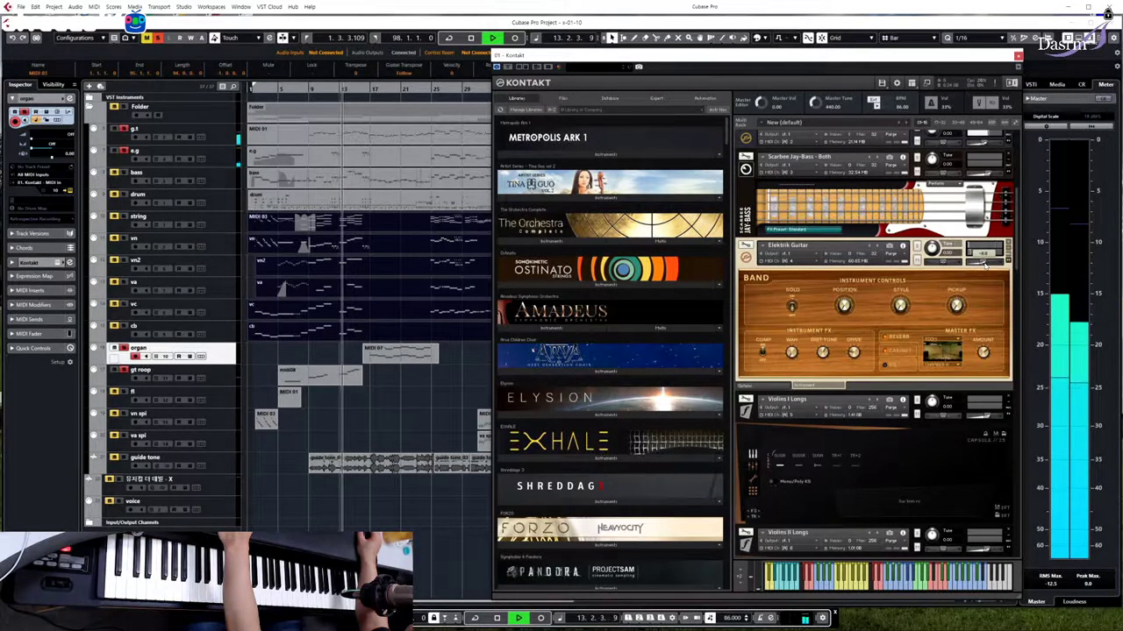
# - Readjust the Electric Sunburst instrument's volume against the other guitars during playback around bar 14
pyautogui.scroll(-5, 1018, 252)
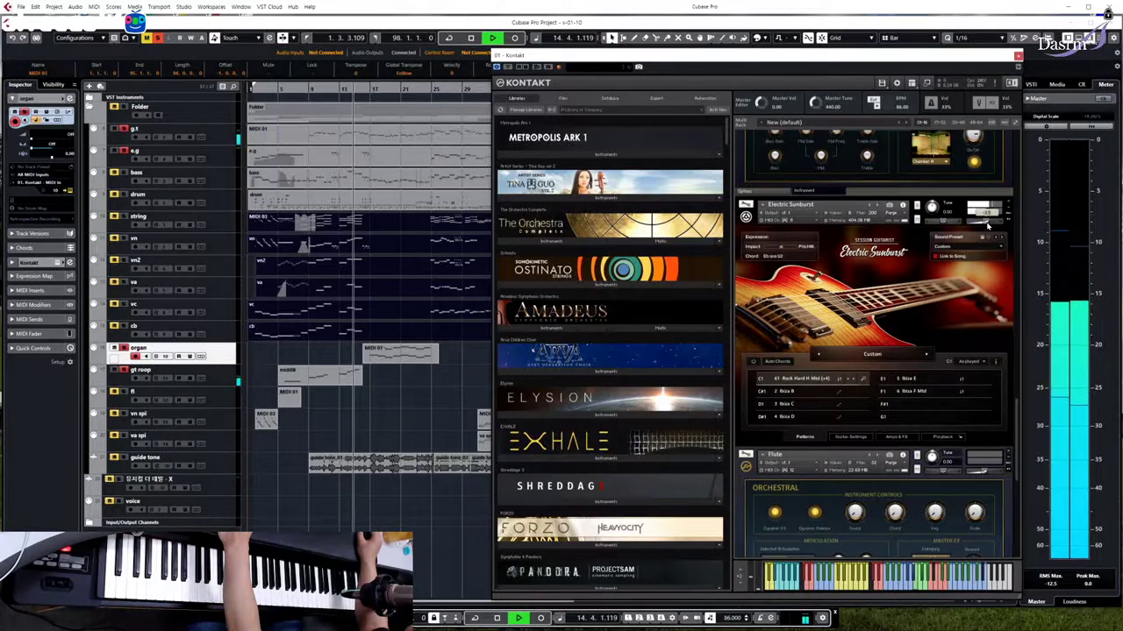
pyautogui.moveTo(987, 225)
pyautogui.scroll(-1, 988, 224)
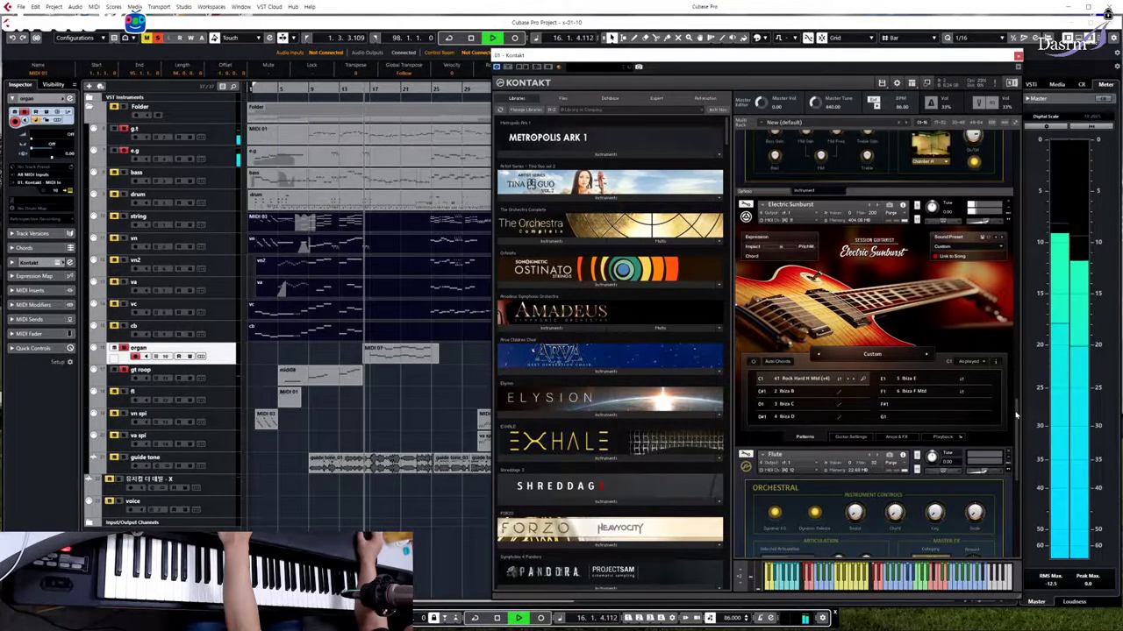
# - Adjust the volume of the Organ KH GrPrplenum instrument in Kontakt during playback, and stop around bar 23
pyautogui.moveTo(1016, 415)
pyautogui.mouseDown()
pyautogui.moveTo(1020, 493)
pyautogui.moveTo(1017, 436)
pyautogui.mouseUp()
pyautogui.moveTo(1013, 478); pyautogui.dragTo(1007, 171)
pyautogui.scroll(2, 1007, 171)
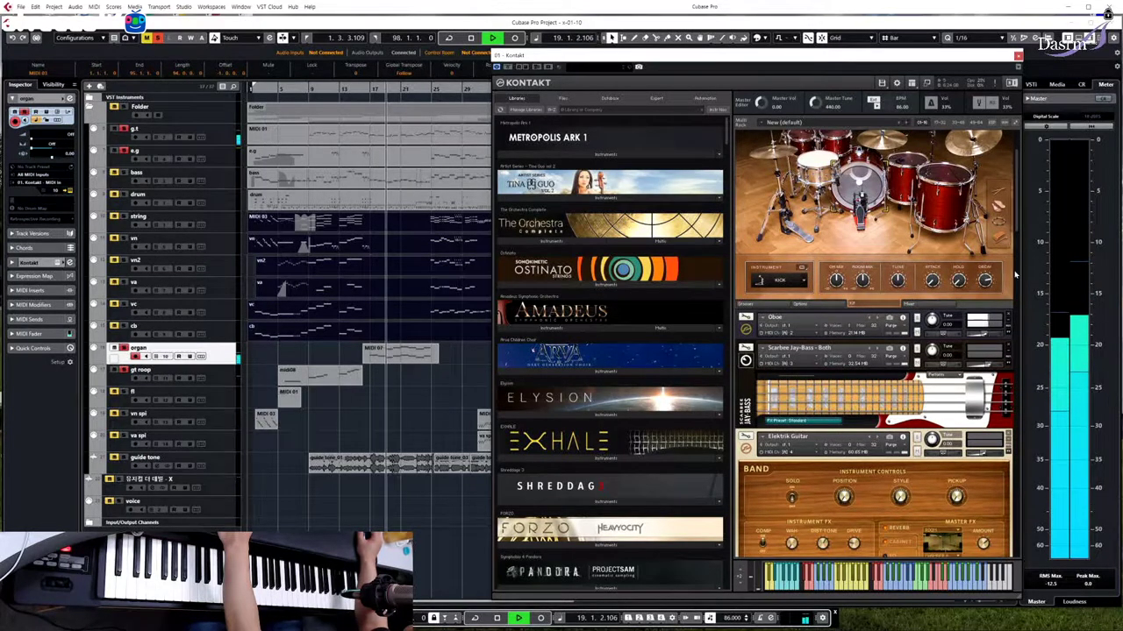
pyautogui.moveTo(1018, 211); pyautogui.dragTo(1009, 429)
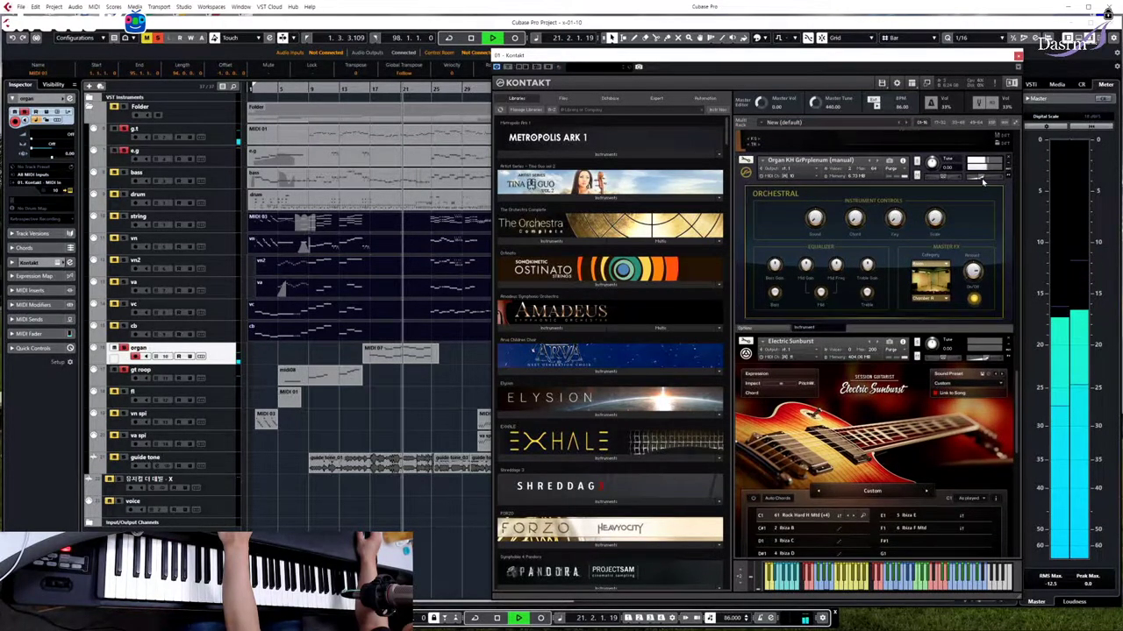
pyautogui.moveTo(988, 181)
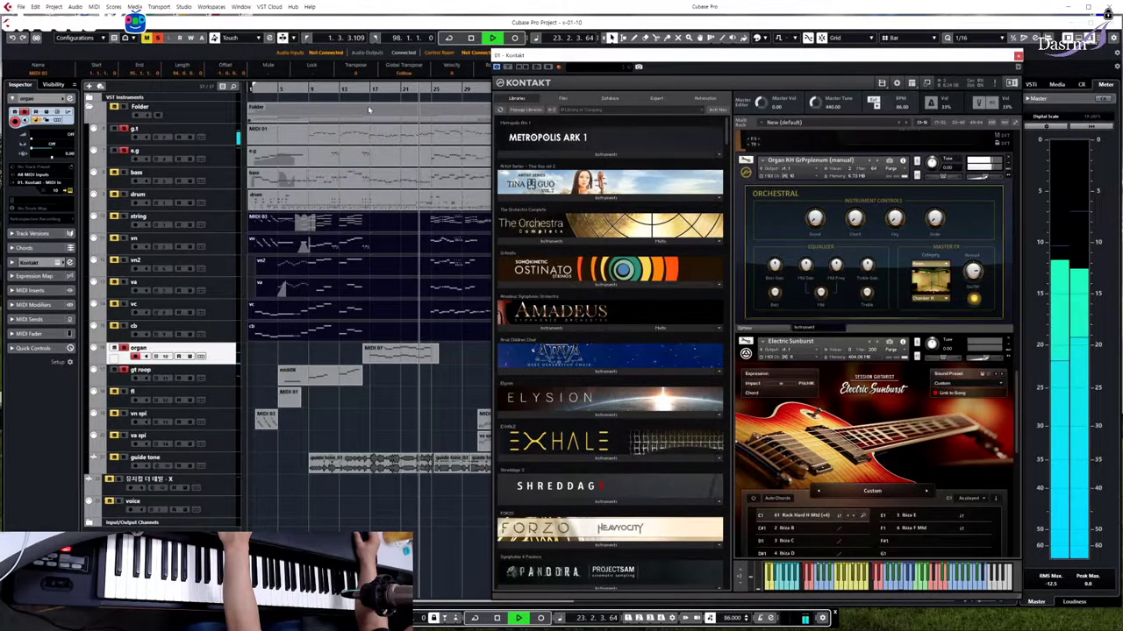
pyautogui.press('space')
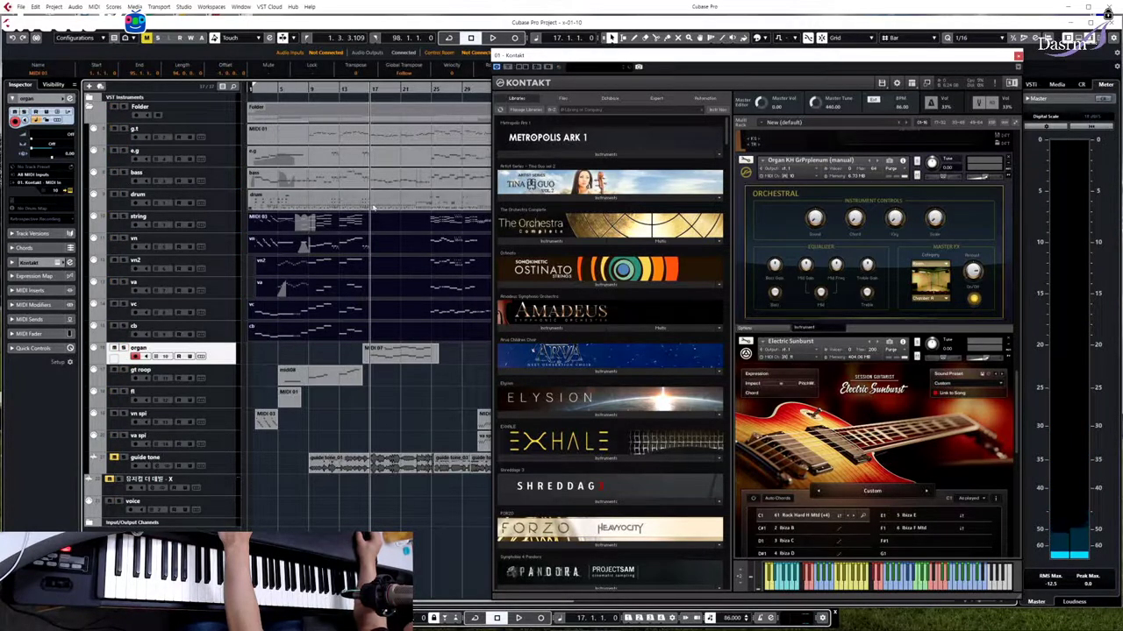
# - Clear the track solos, listen to the full mix from bar 17 and from bar 25, and close Kontakt
pyautogui.click(365, 87)
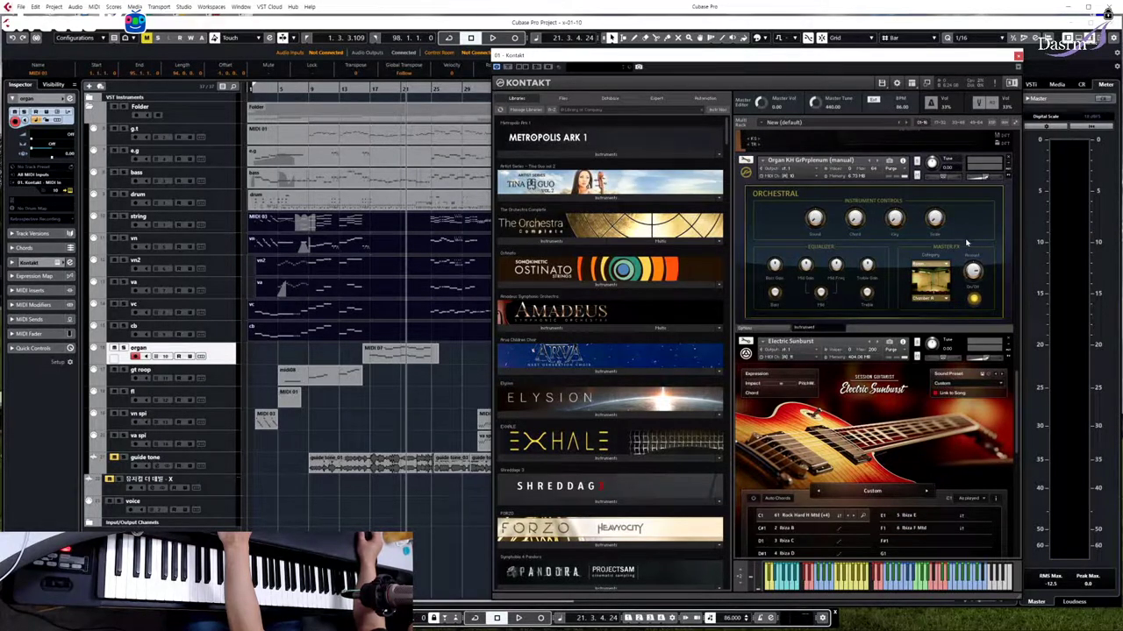
pyautogui.click(417, 90)
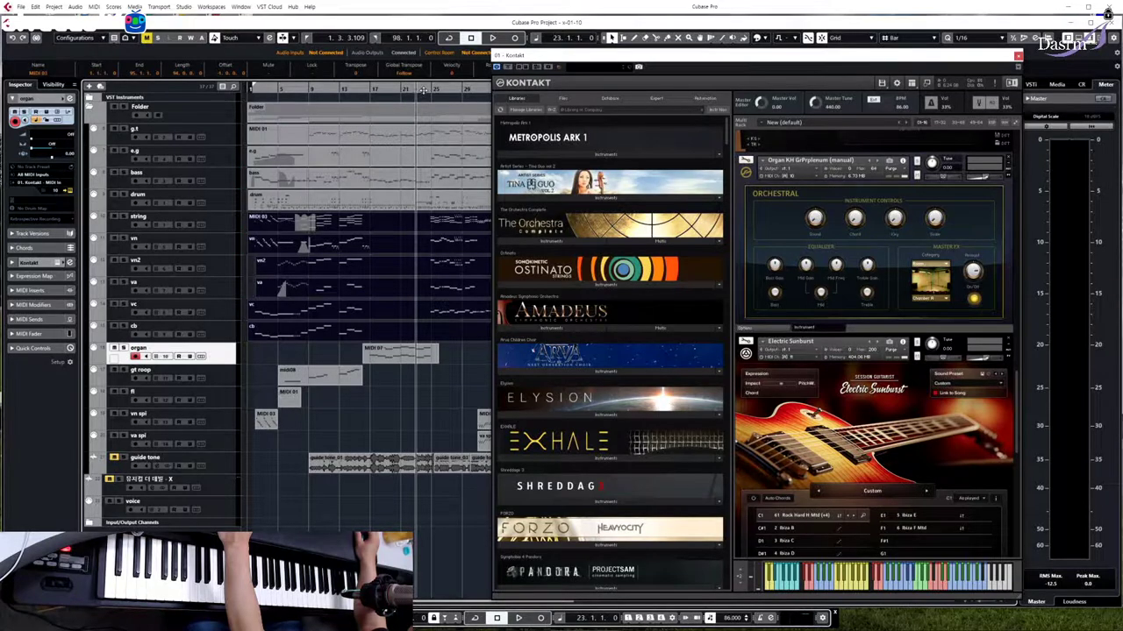
pyautogui.click(426, 91)
pyautogui.click(432, 89)
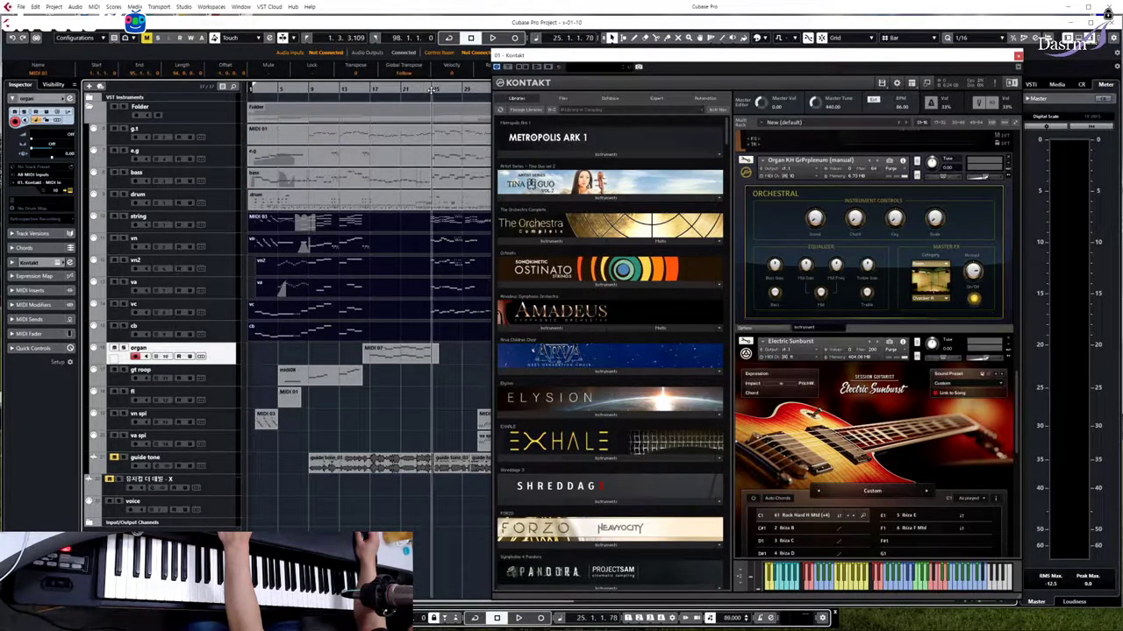
pyautogui.press('space')
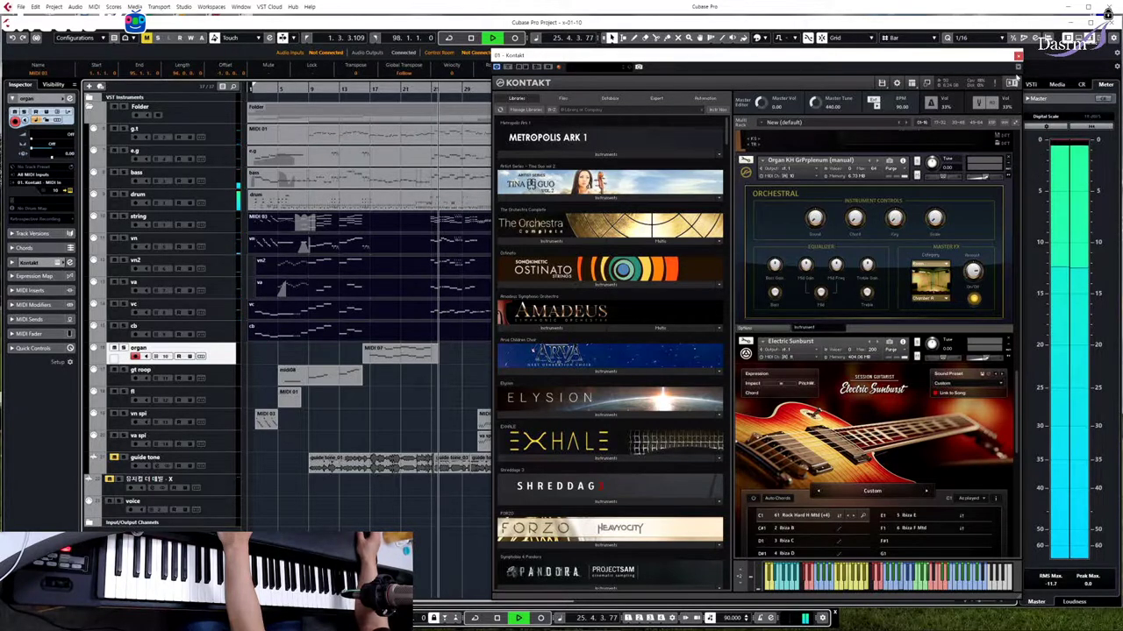
pyautogui.click(1018, 55)
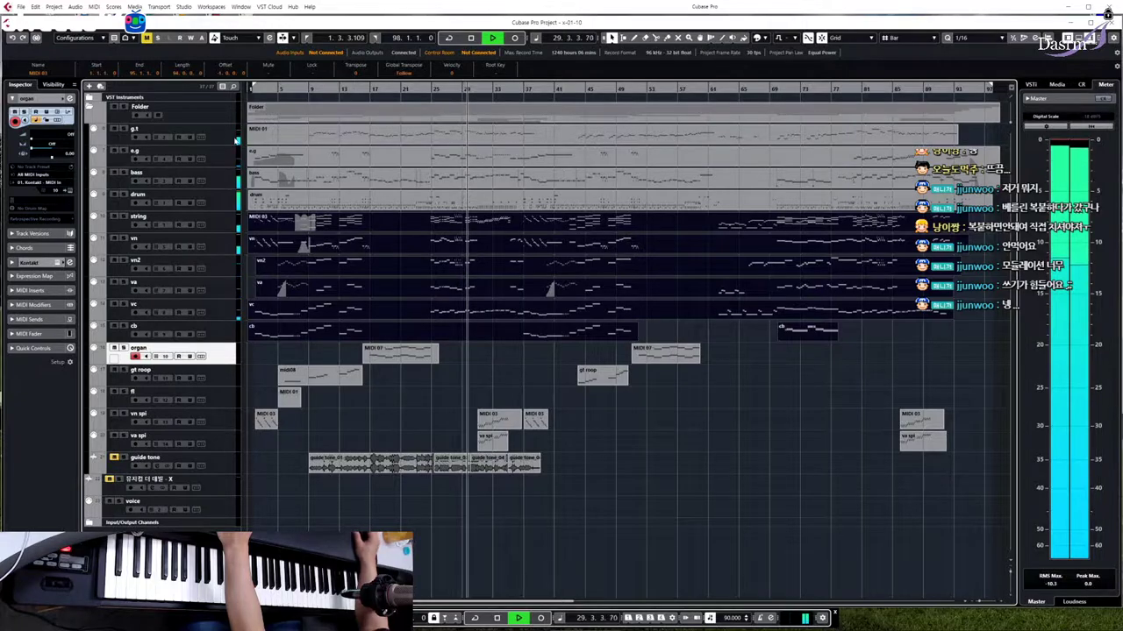
# - Select the e.g track, check the Elektrik Guitar in its Kontakt rack during playback, stop and close Kontakt
pyautogui.click(167, 153)
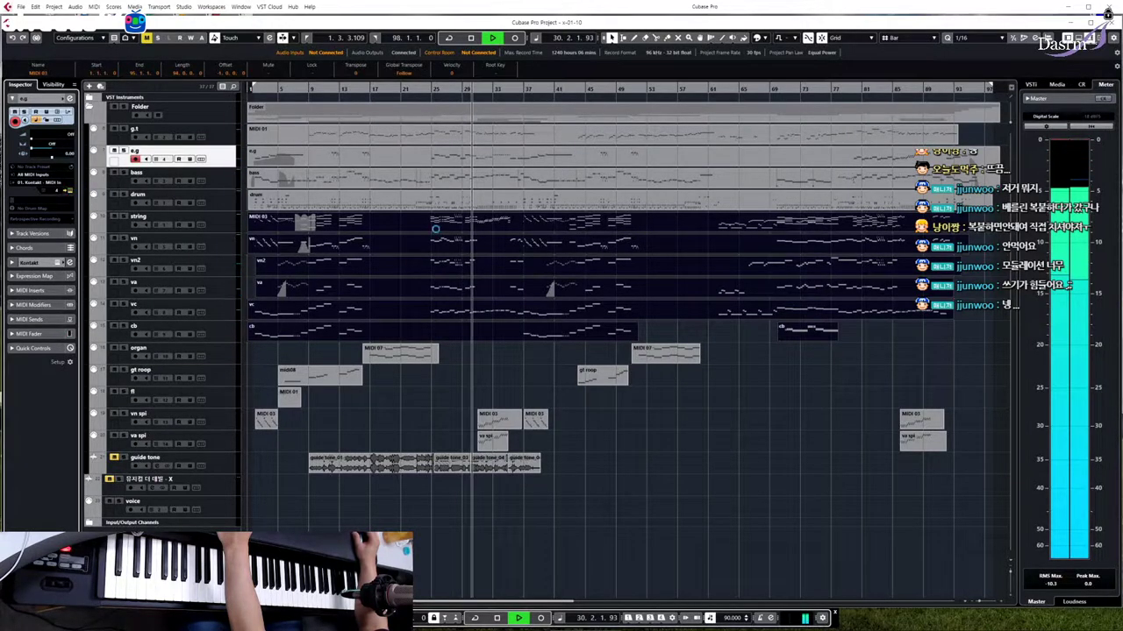
pyautogui.press('e')
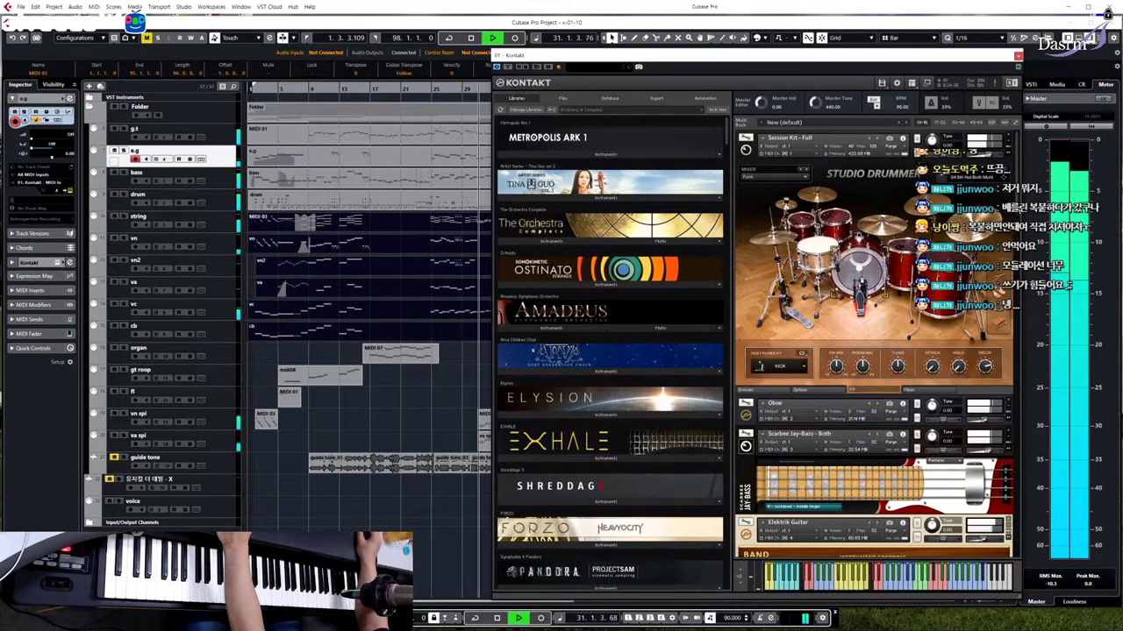
pyautogui.scroll(-5, 877, 342)
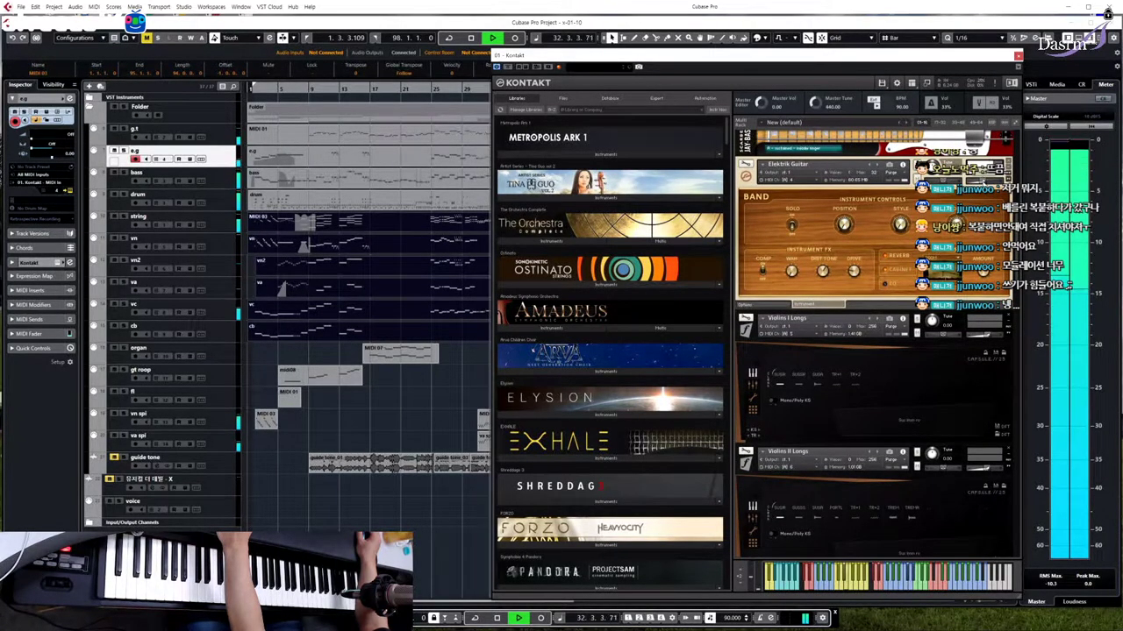
pyautogui.press('space')
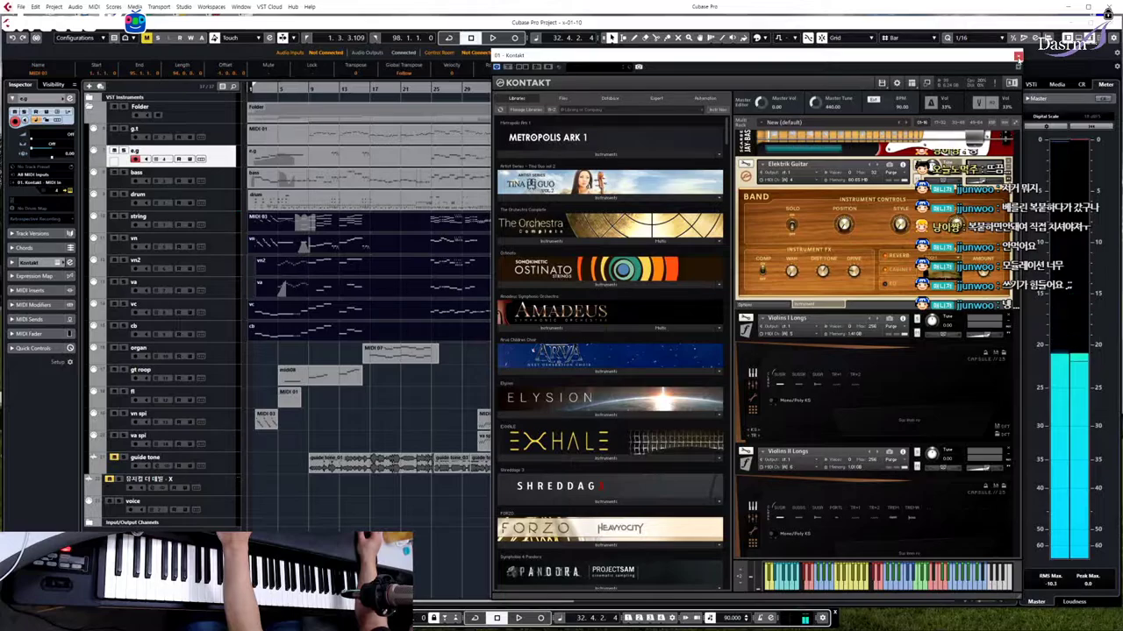
pyautogui.click(1017, 56)
# - Clear the part selection and listen to the full arrangement from bar 2 to about bar 15
pyautogui.click(492, 368)
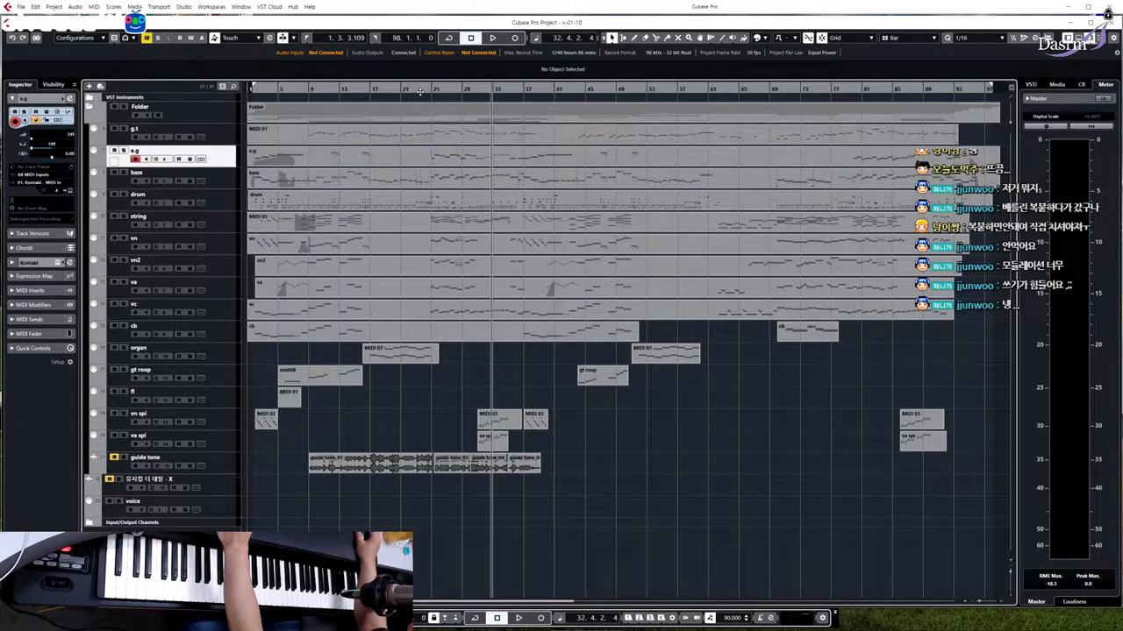
pyautogui.moveTo(283, 88); pyautogui.dragTo(301, 92)
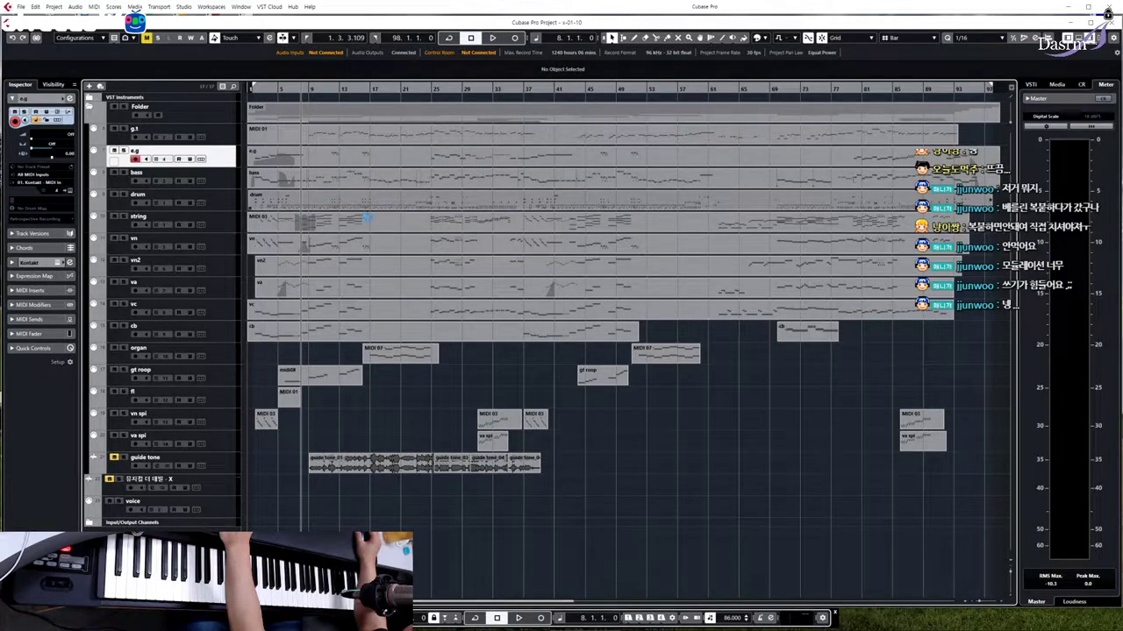
pyautogui.click(252, 88)
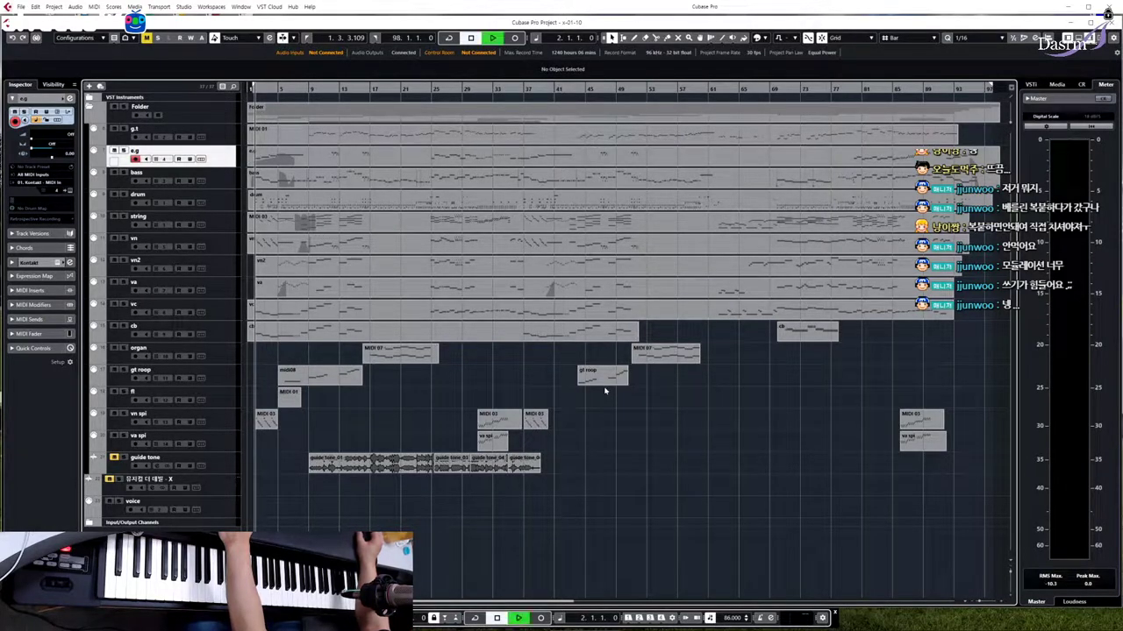
pyautogui.press('space')
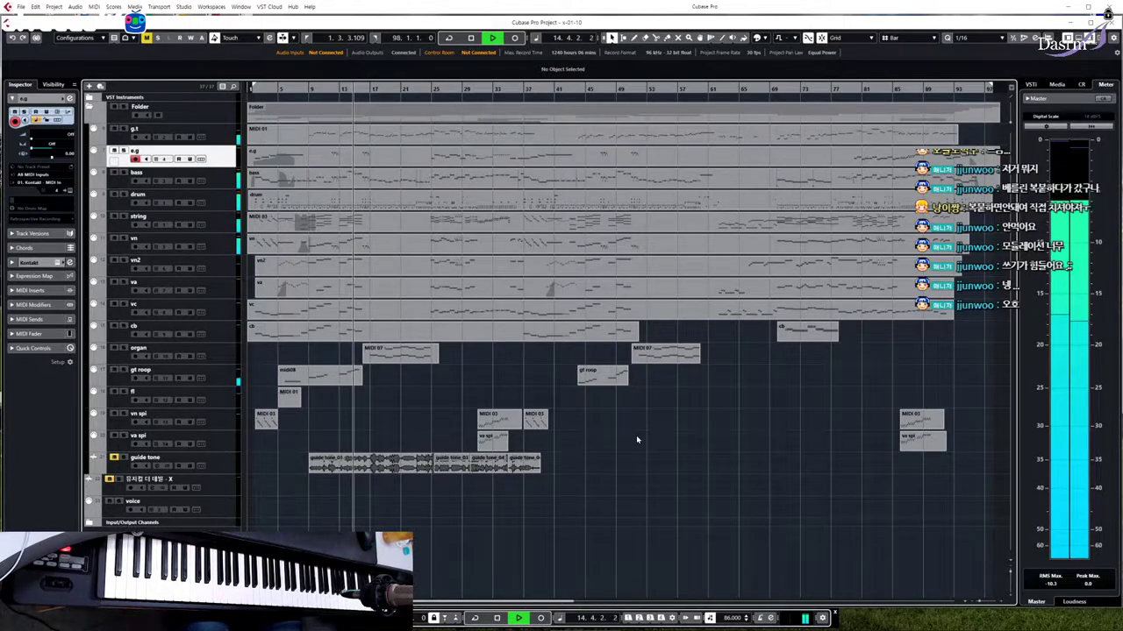
pyautogui.press('space')
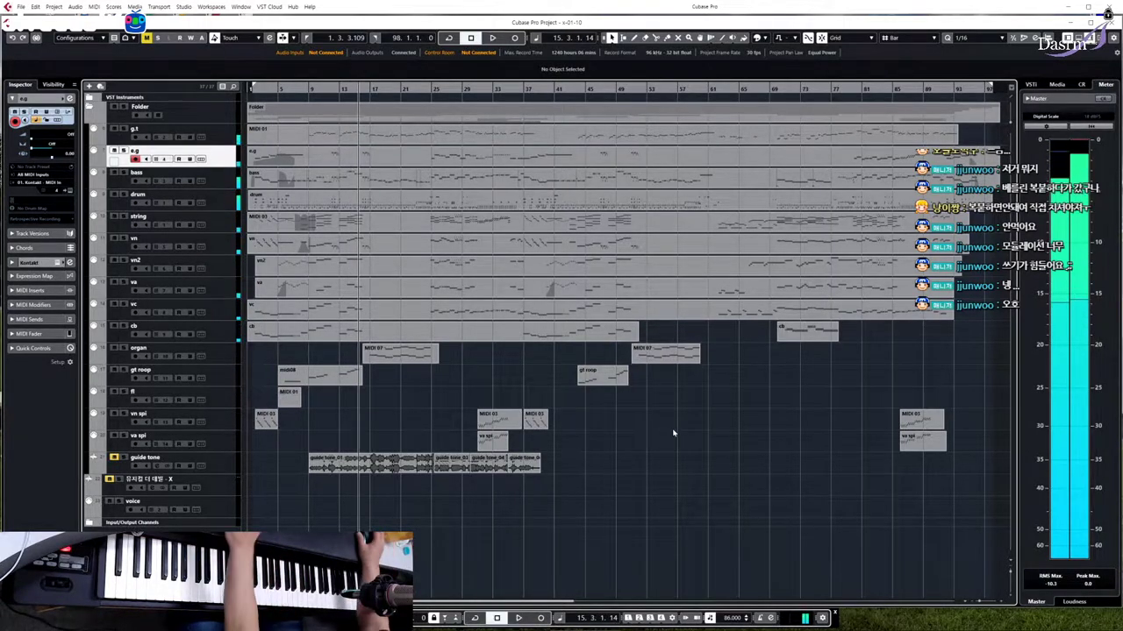
# - Open the bass part in the Key Editor and move the bass notes of bars 14 and 15 down one octave
pyautogui.click(345, 88)
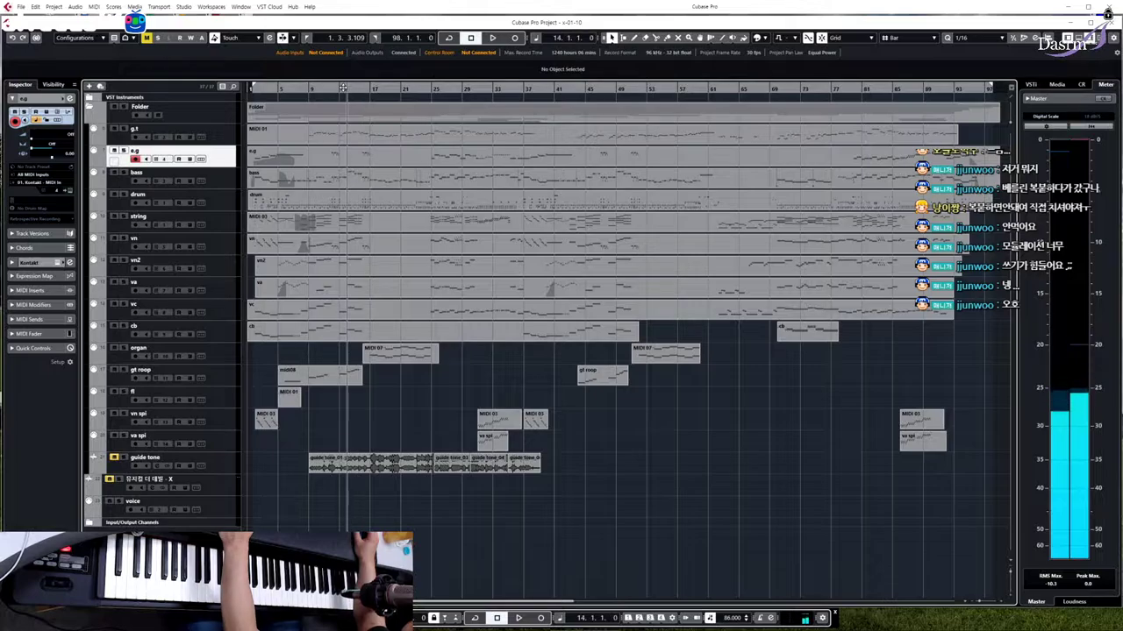
pyautogui.doubleClick(358, 176)
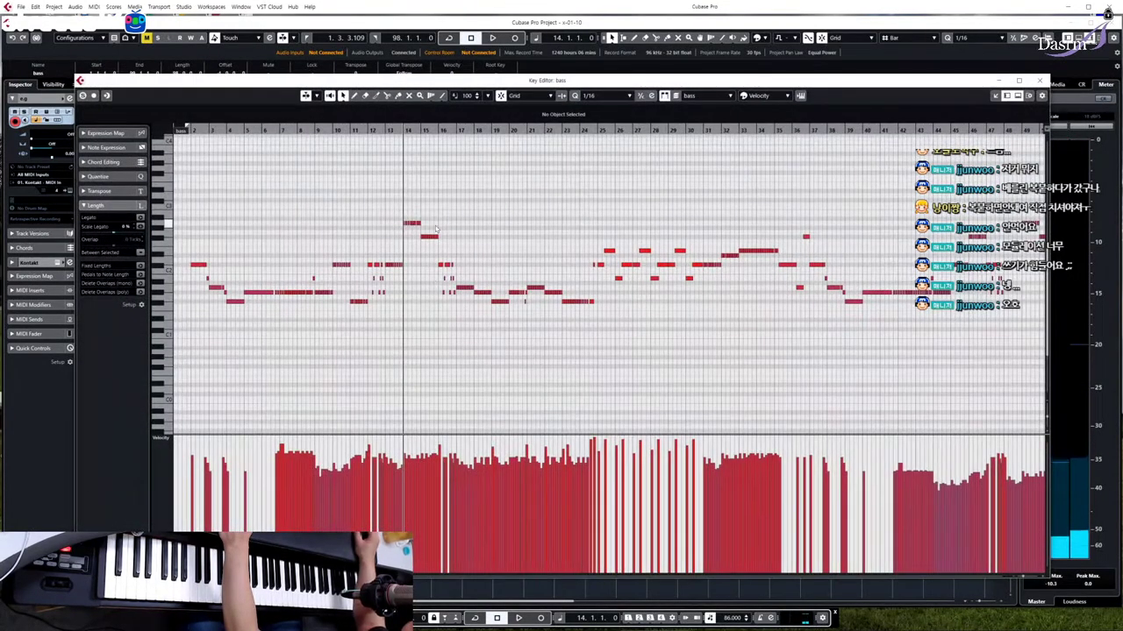
pyautogui.moveTo(391, 215); pyautogui.dragTo(393, 218)
pyautogui.press('h')
pyautogui.press('h')
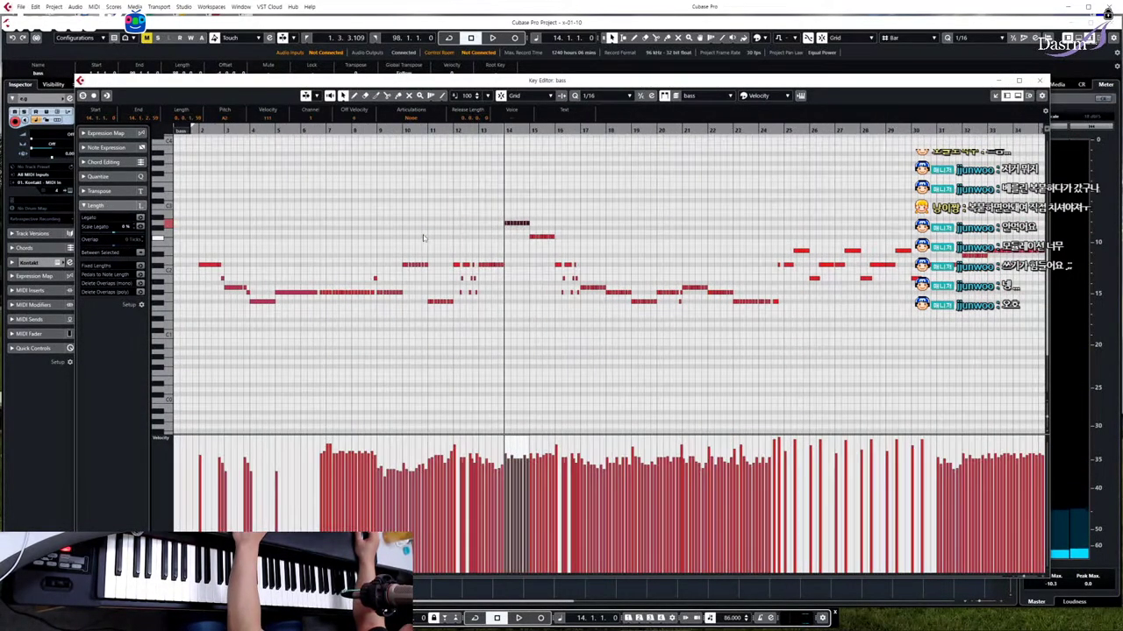
pyautogui.press('h')
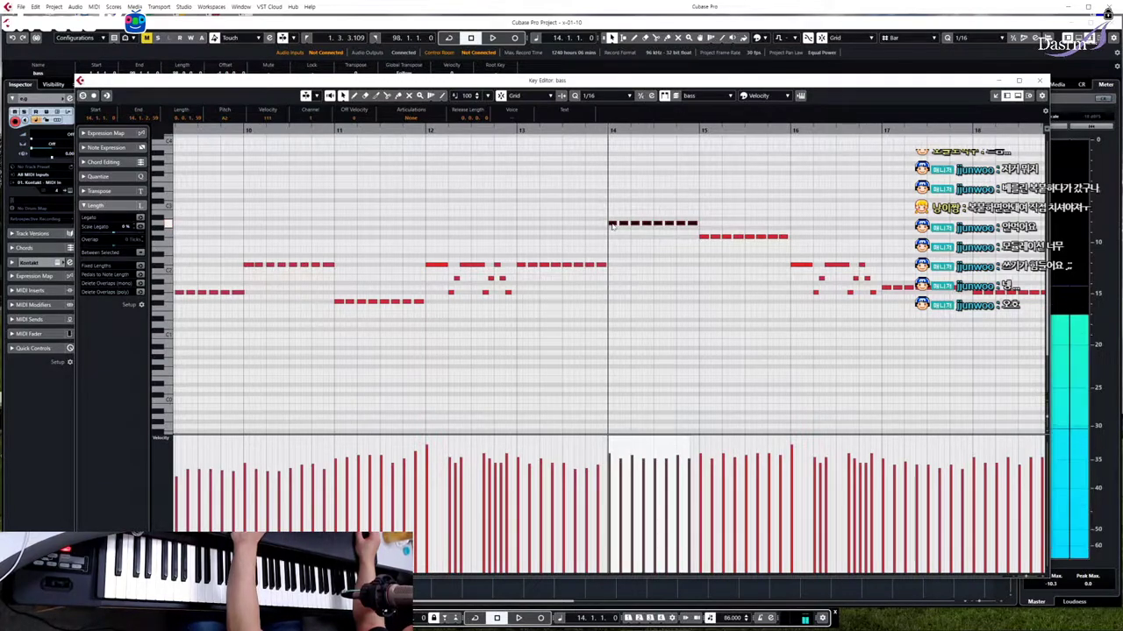
pyautogui.moveTo(612, 226); pyautogui.dragTo(625, 289)
pyautogui.moveTo(802, 253); pyautogui.dragTo(699, 228)
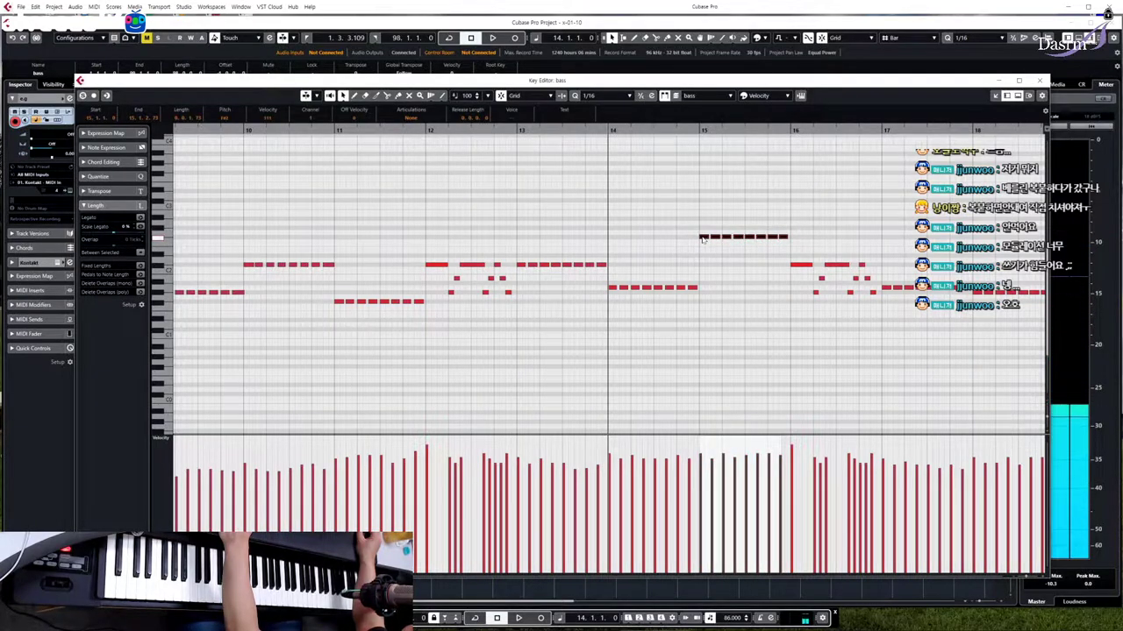
pyautogui.moveTo(701, 239); pyautogui.dragTo(701, 305)
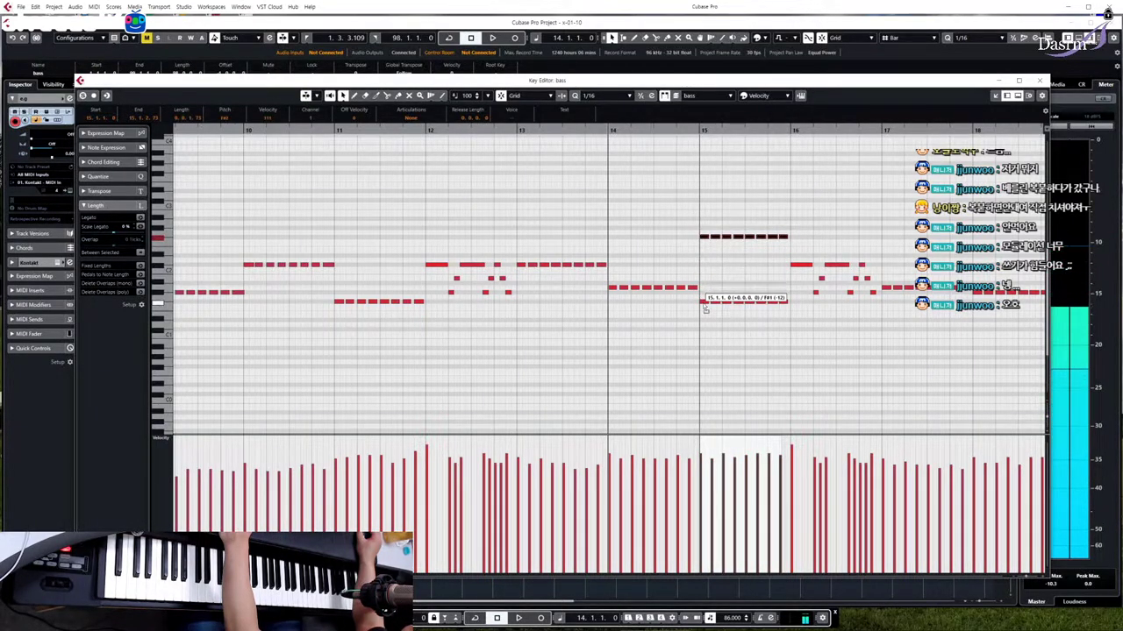
# - Listen to the corrected bass in the mix from bar 11 to about bar 24, closing the Key Editor before stopping
pyautogui.click(336, 130)
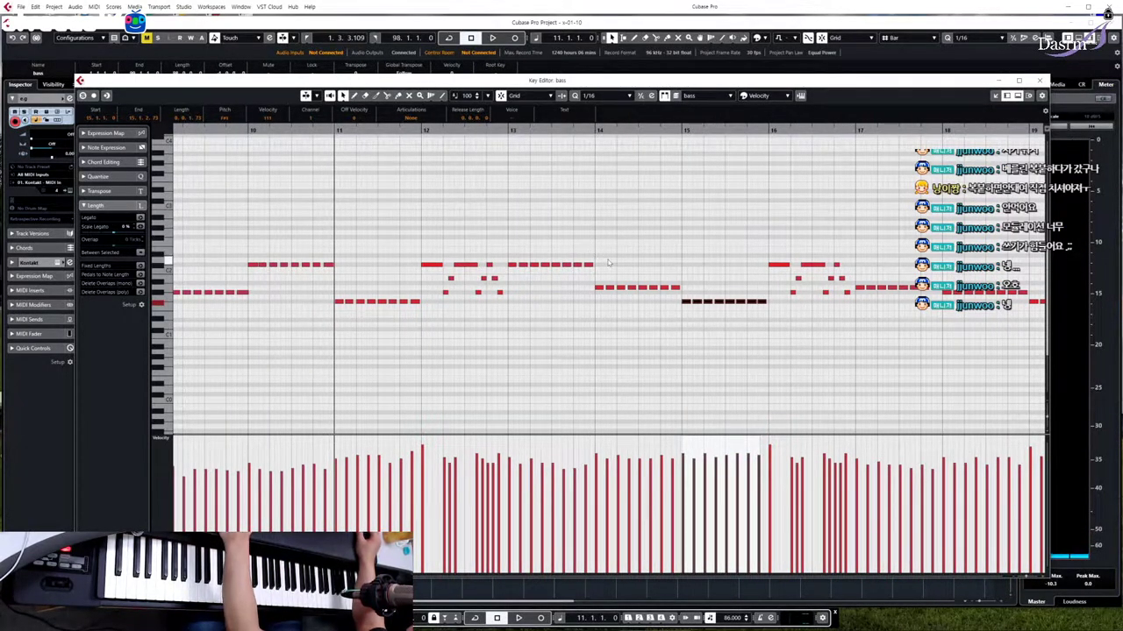
pyautogui.press('space')
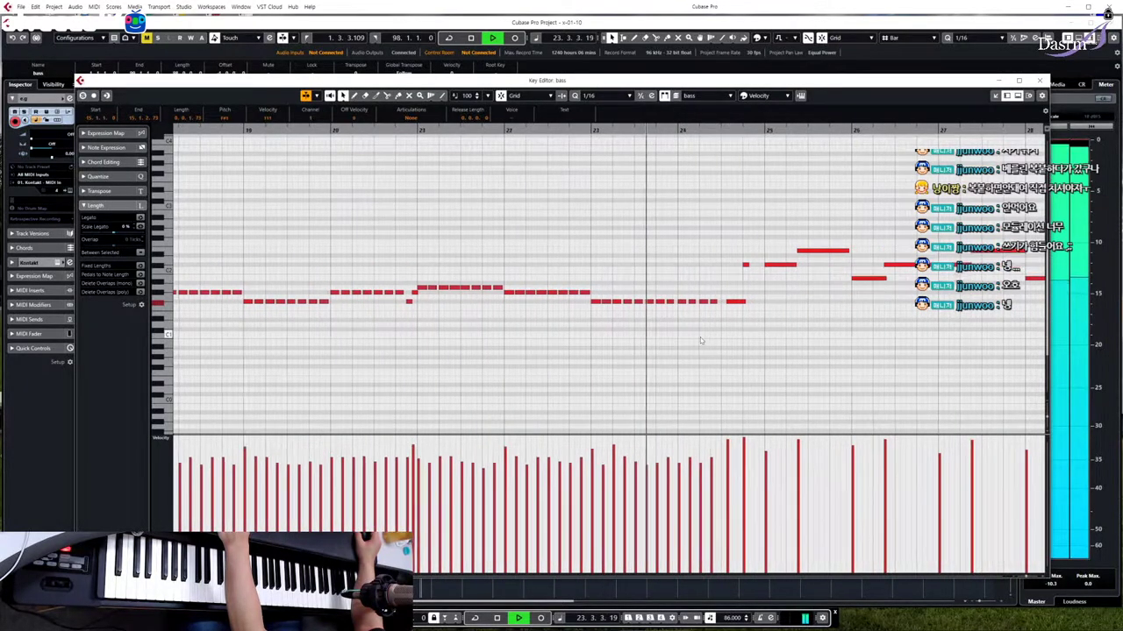
pyautogui.press('Escape')
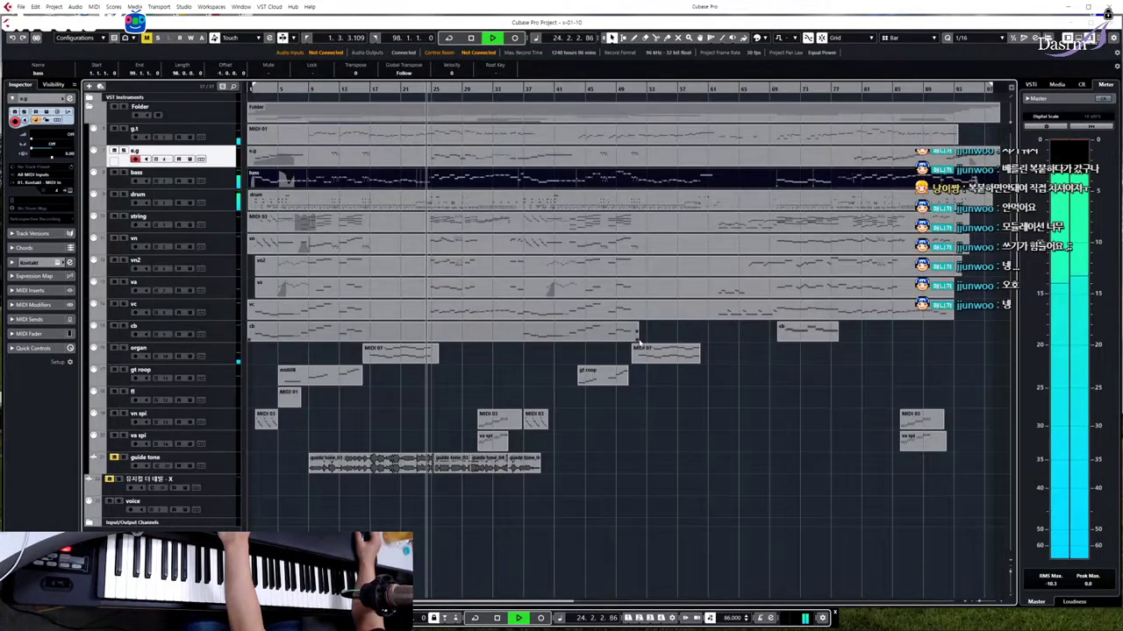
pyautogui.press('space')
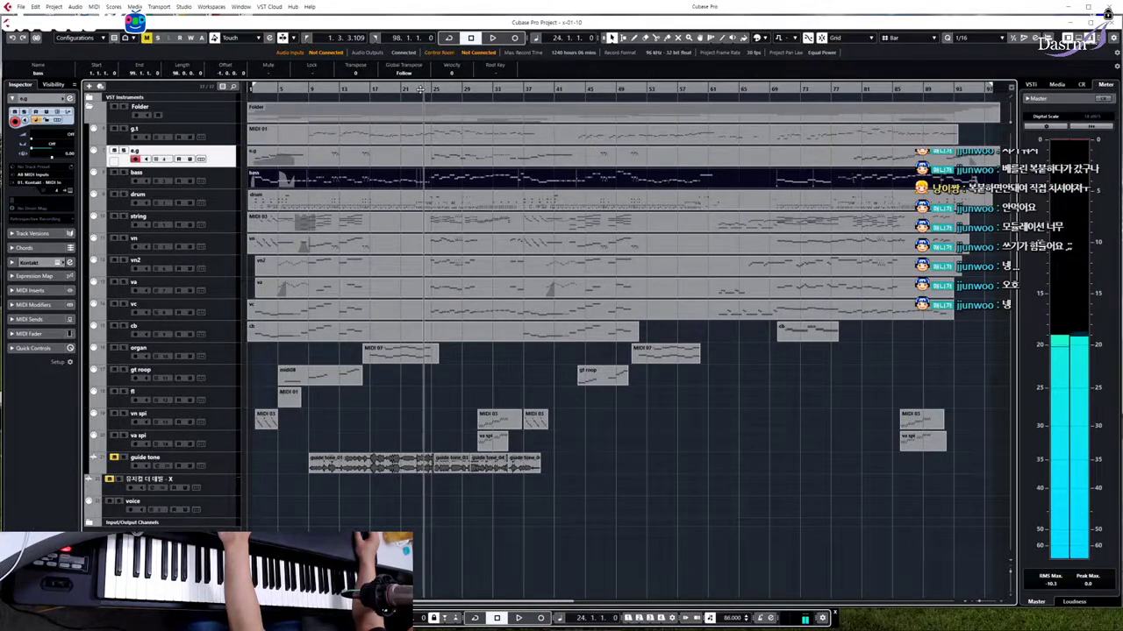
# - Play the full arrangement from bar 24 and stop around bar 35
pyautogui.click(422, 91)
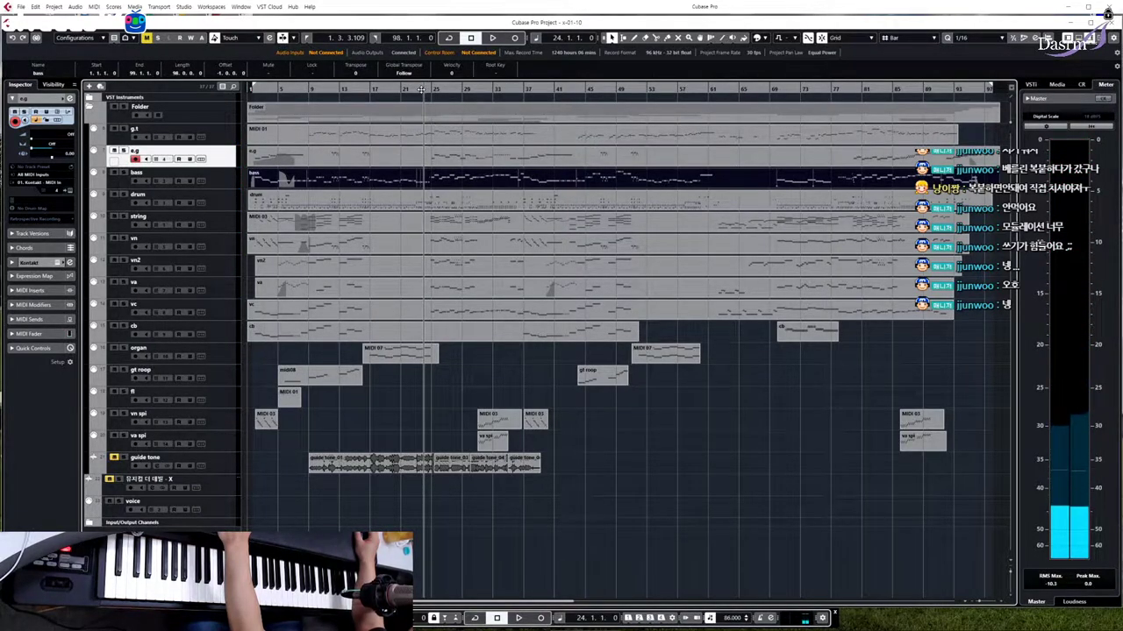
pyautogui.press('space')
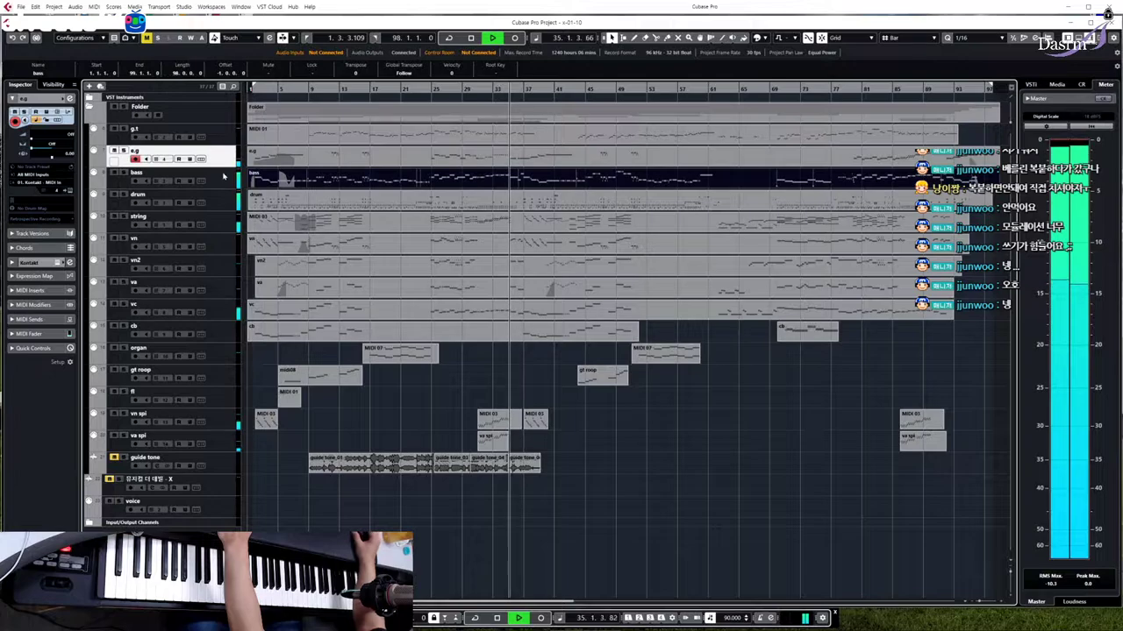
pyautogui.press('space')
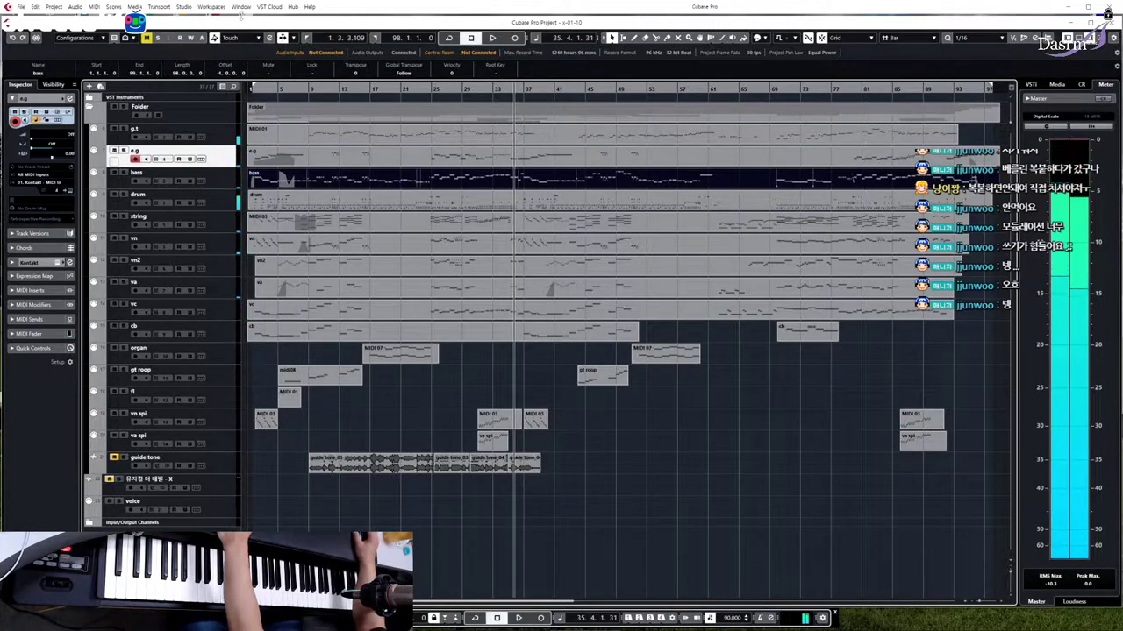
# - Open Kontakt from the VST Instruments rack and go to the last instruments in its multi rack
pyautogui.click(185, 7)
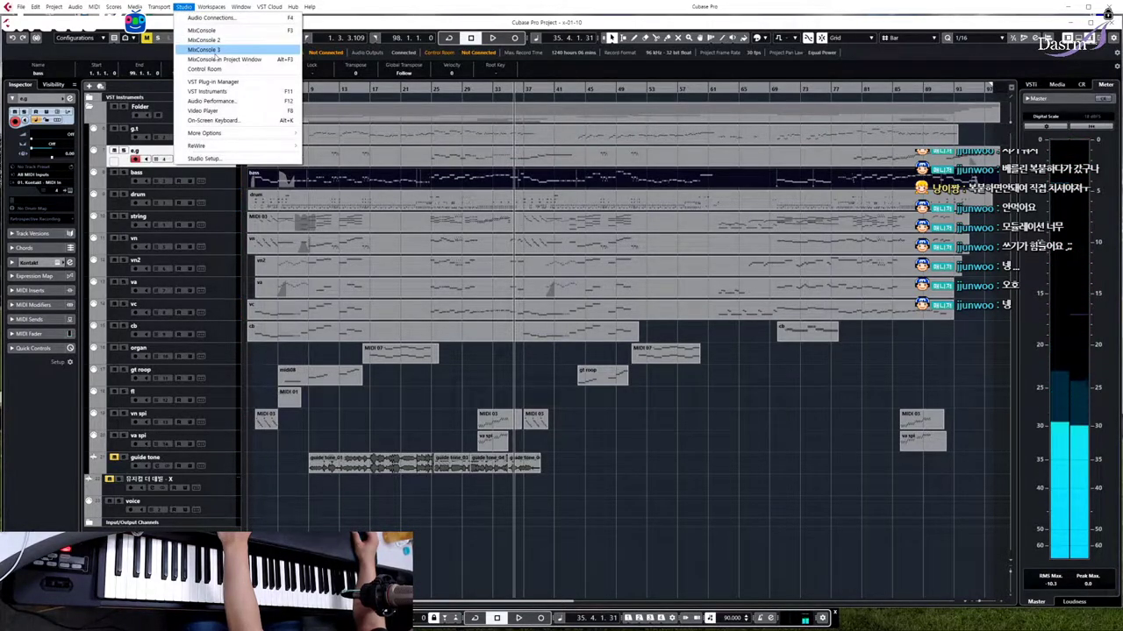
pyautogui.click(239, 91)
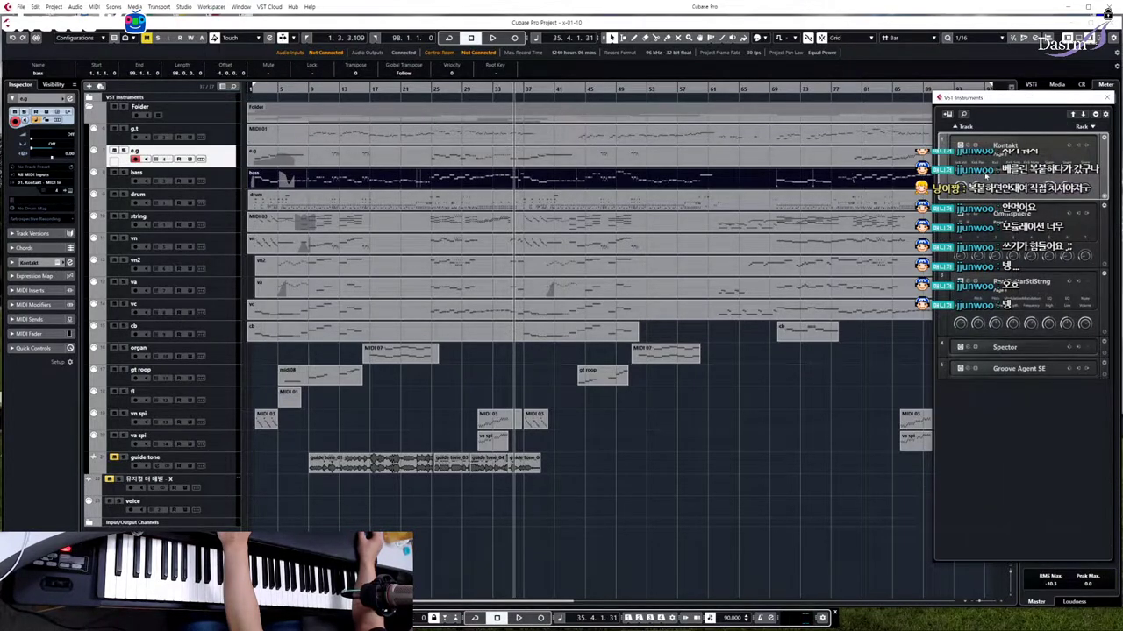
pyautogui.click(964, 145)
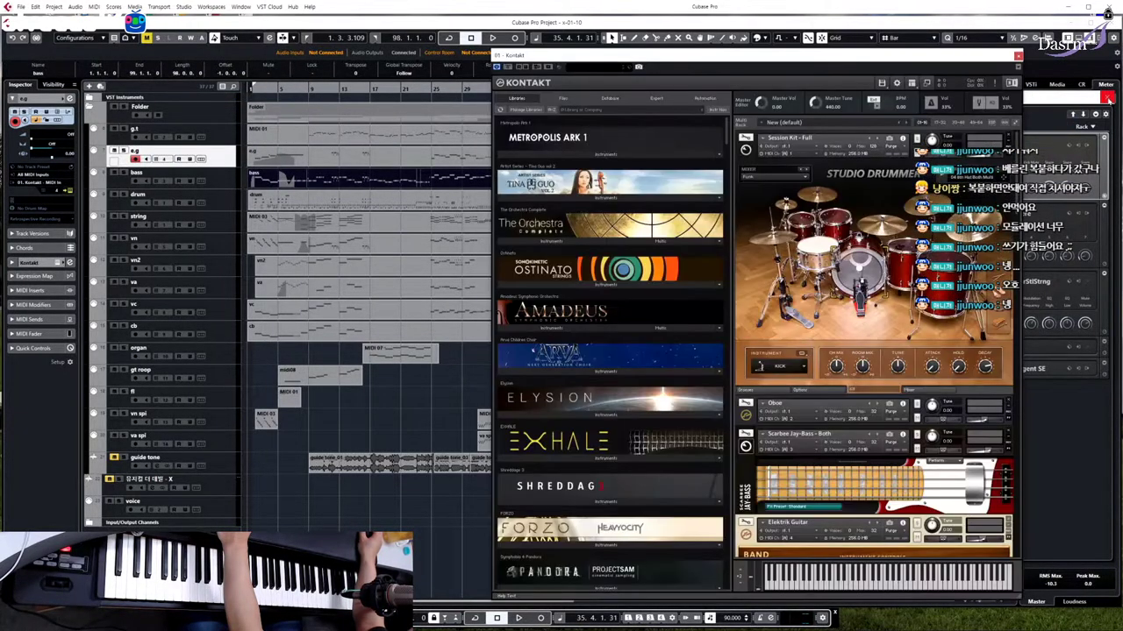
pyautogui.scroll(-15, 1018, 496)
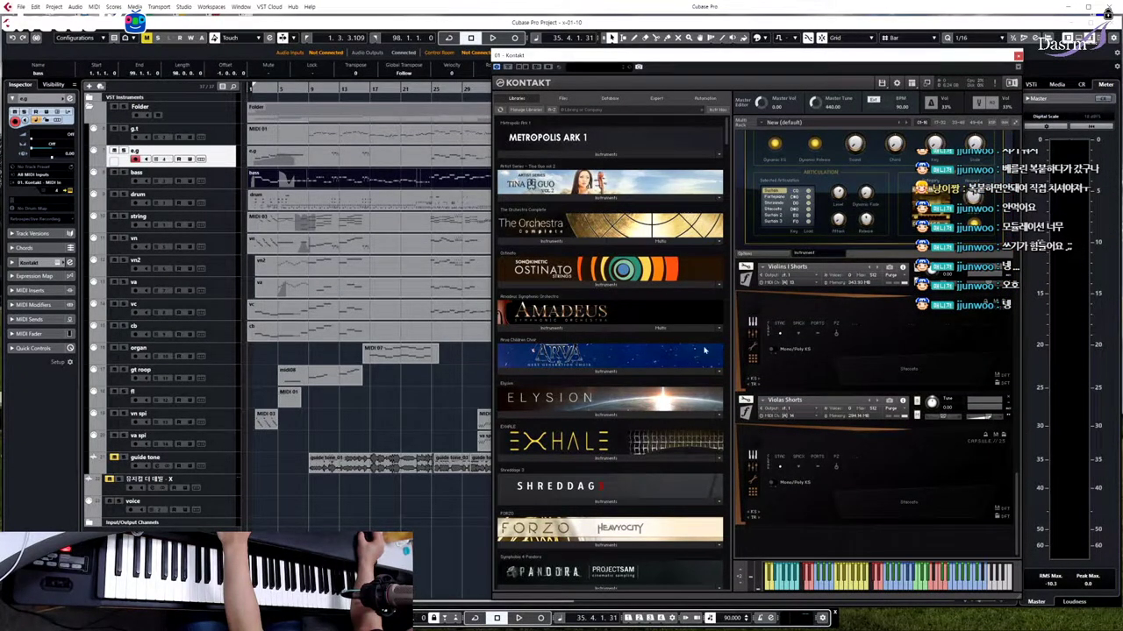
# - Load Rock Guitar.nki from the Band guitars of the Kontakt Factory Library
pyautogui.moveTo(728, 179); pyautogui.dragTo(727, 249)
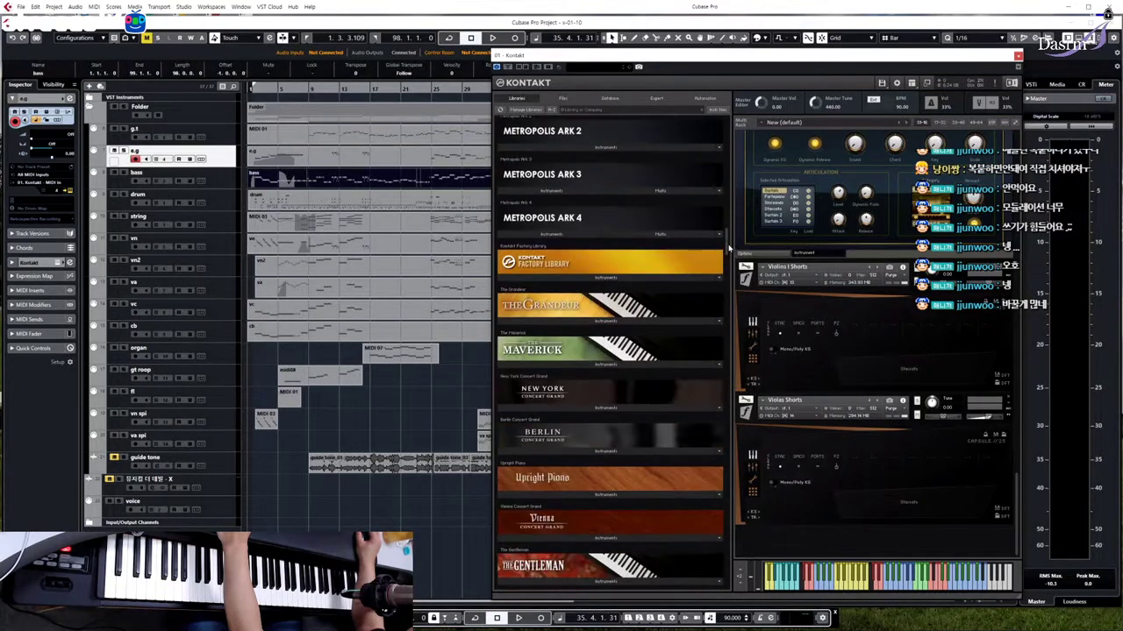
pyautogui.click(605, 277)
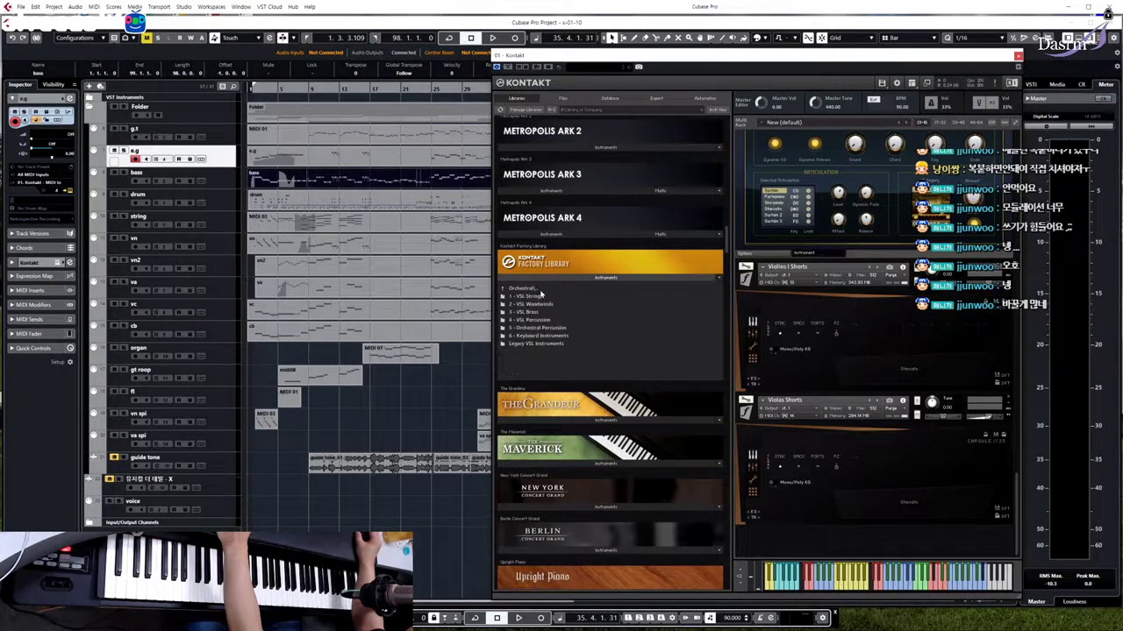
pyautogui.click(535, 290)
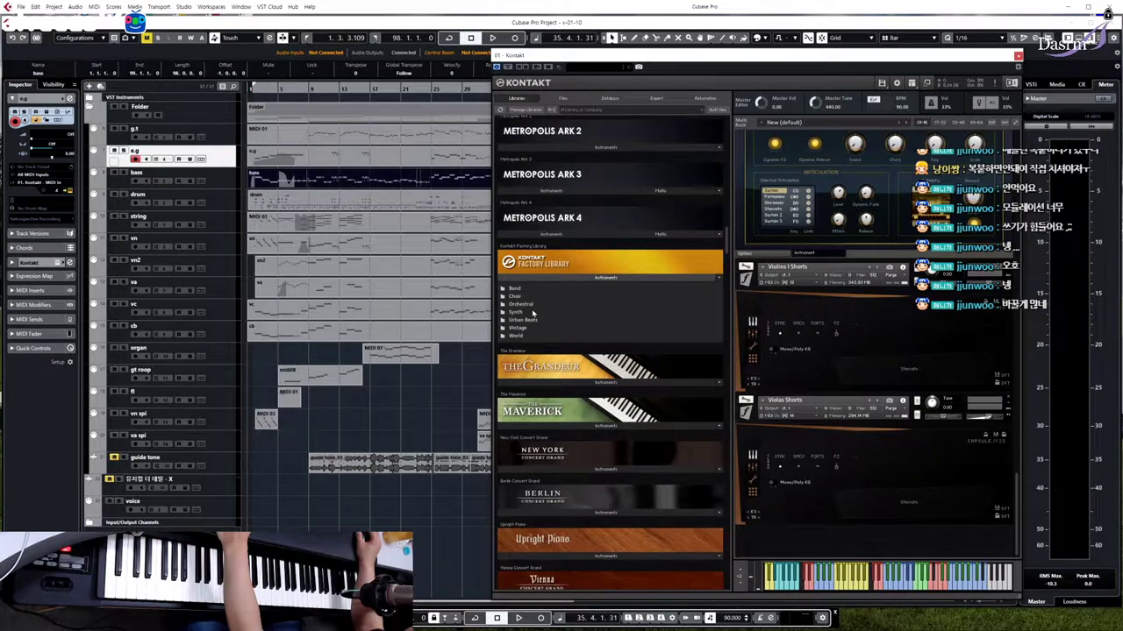
pyautogui.click(517, 290)
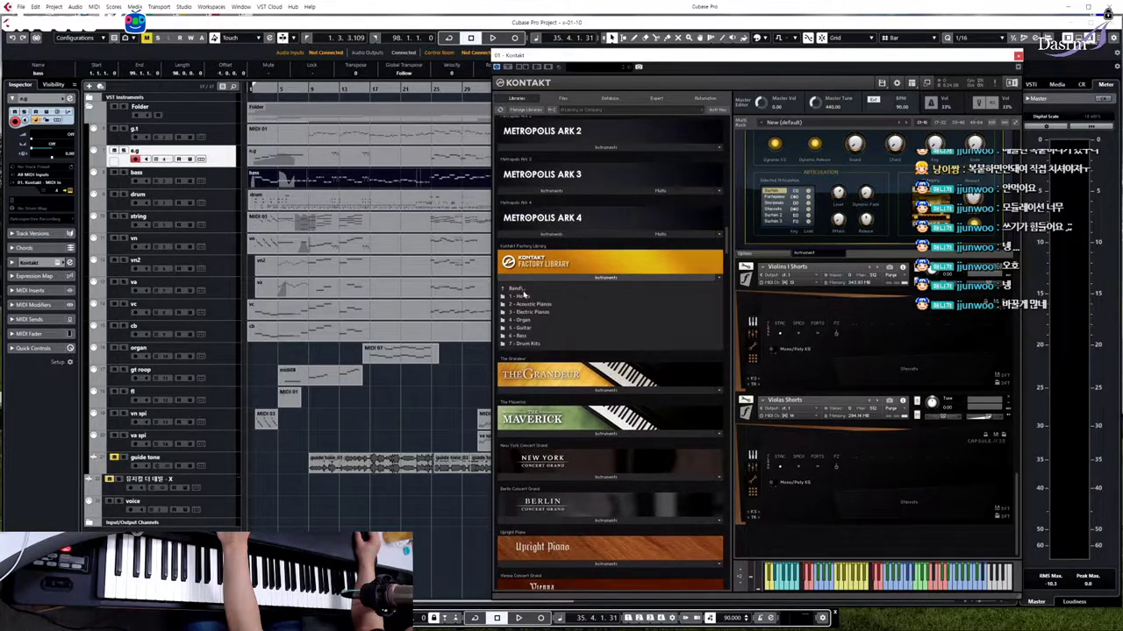
pyautogui.click(530, 328)
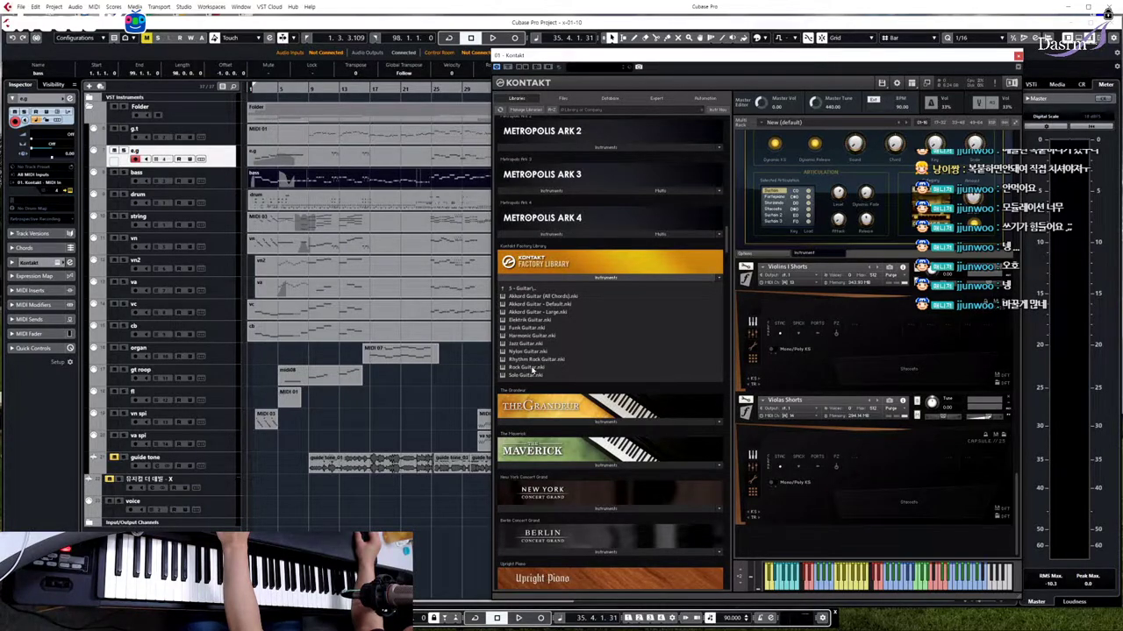
pyautogui.doubleClick(529, 368)
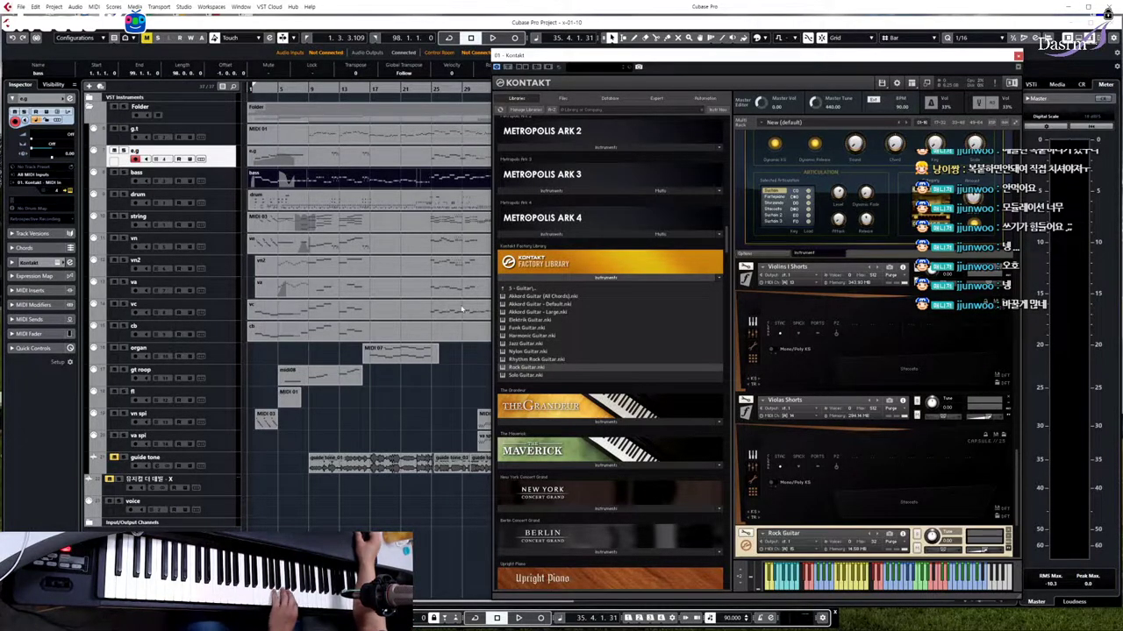
# - Add one unnamed MIDI track below the e.g track and set its MIDI channel to 15
pyautogui.rightClick(226, 160)
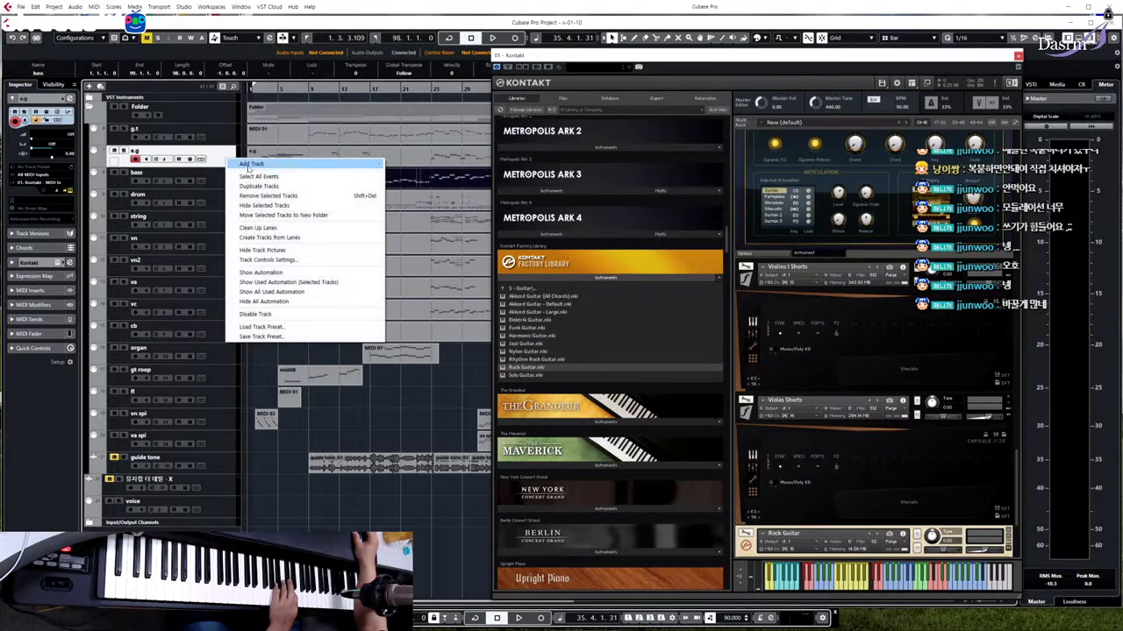
pyautogui.moveTo(334, 161)
pyautogui.click(402, 184)
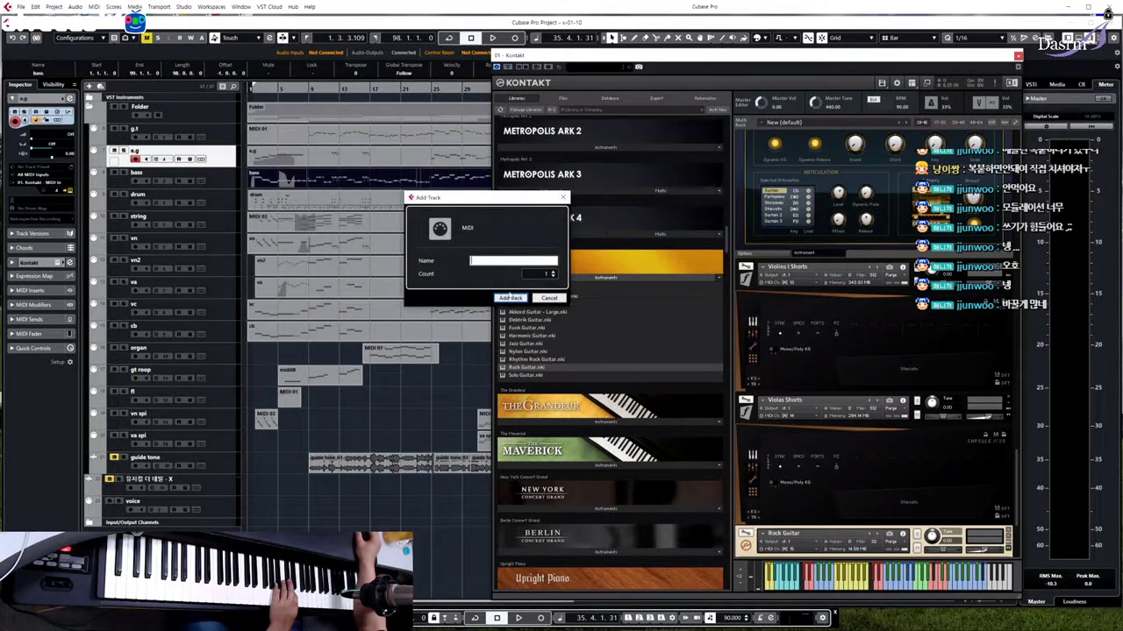
pyautogui.click(509, 298)
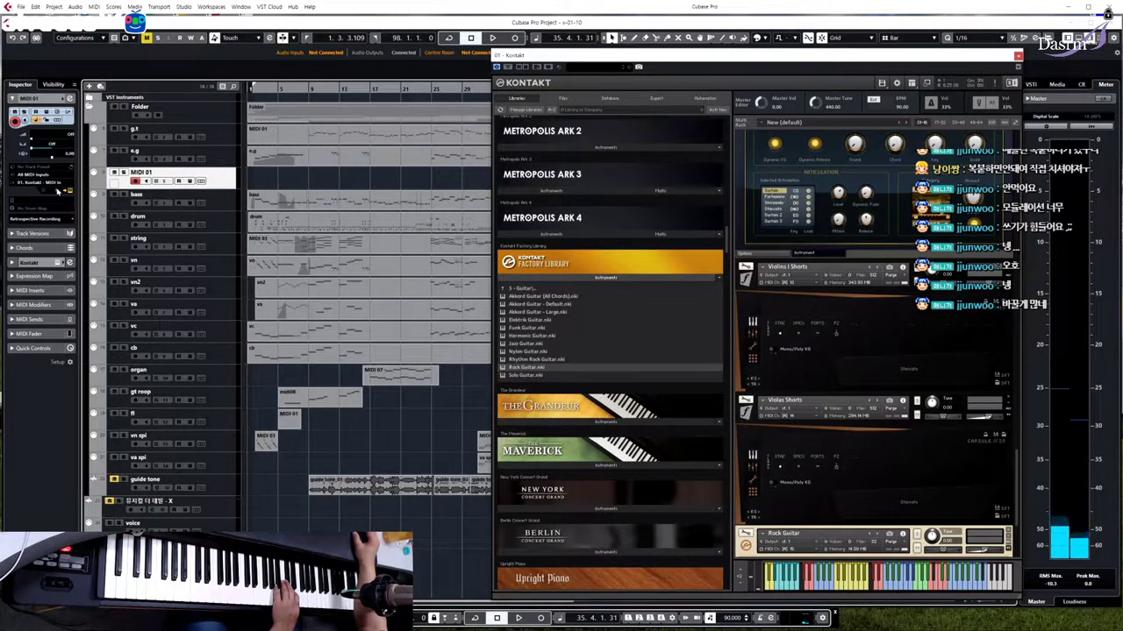
pyautogui.click(59, 194)
pyautogui.click(70, 344)
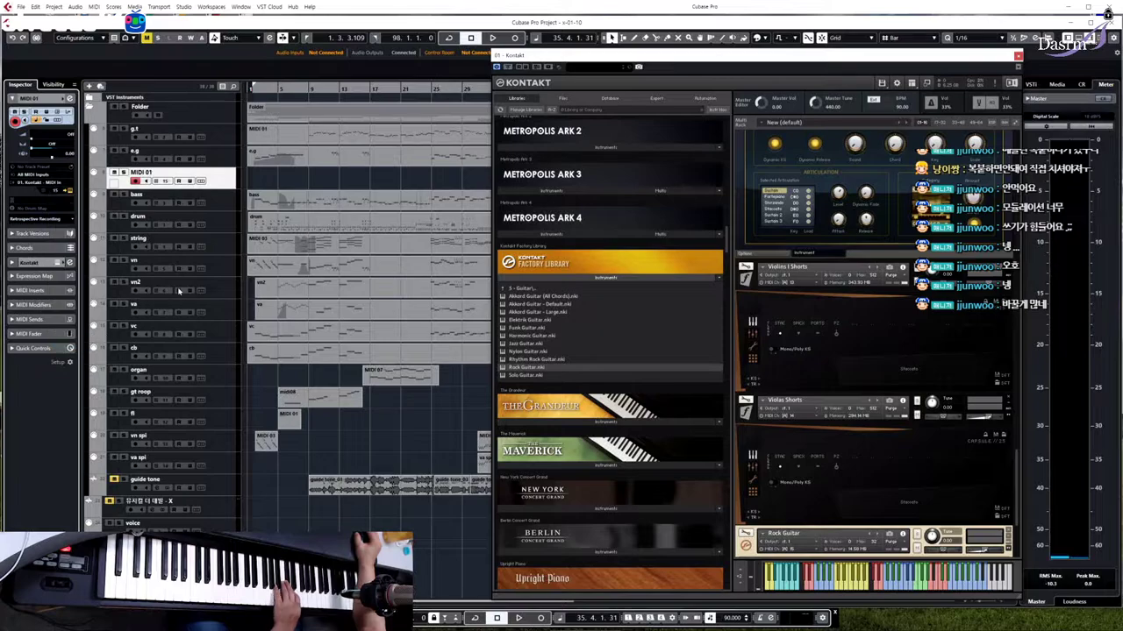
# - Audition the Rock Guitar over playback from about bar 10 to bar 19, stop and close Kontakt
pyautogui.scroll(-3, 1018, 513)
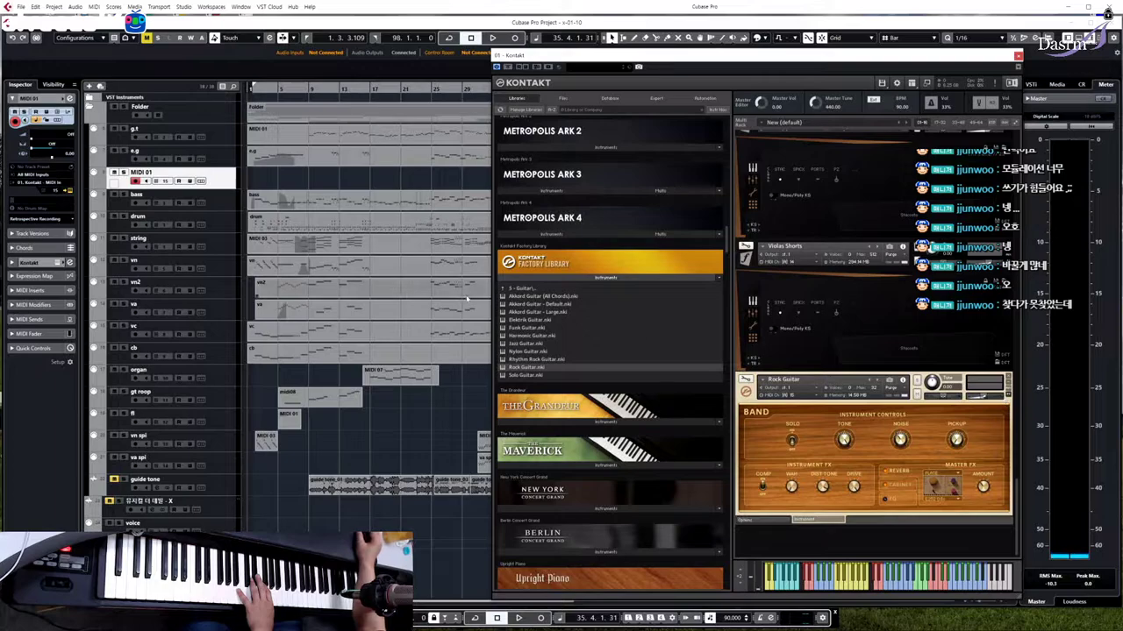
pyautogui.click(324, 87)
pyautogui.press('space')
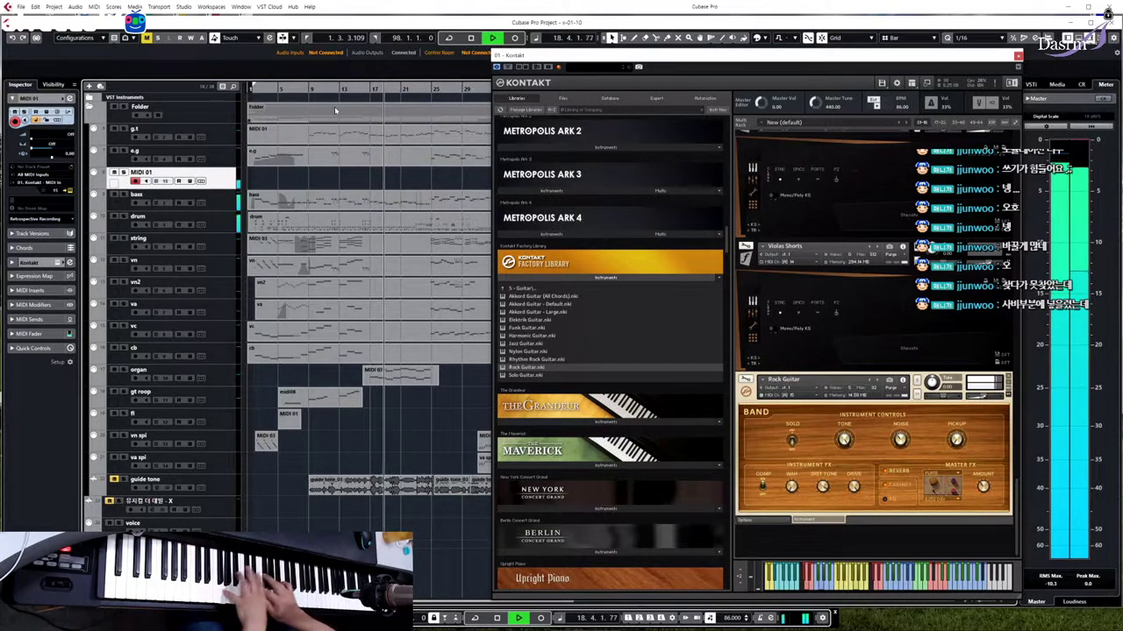
pyautogui.press('space')
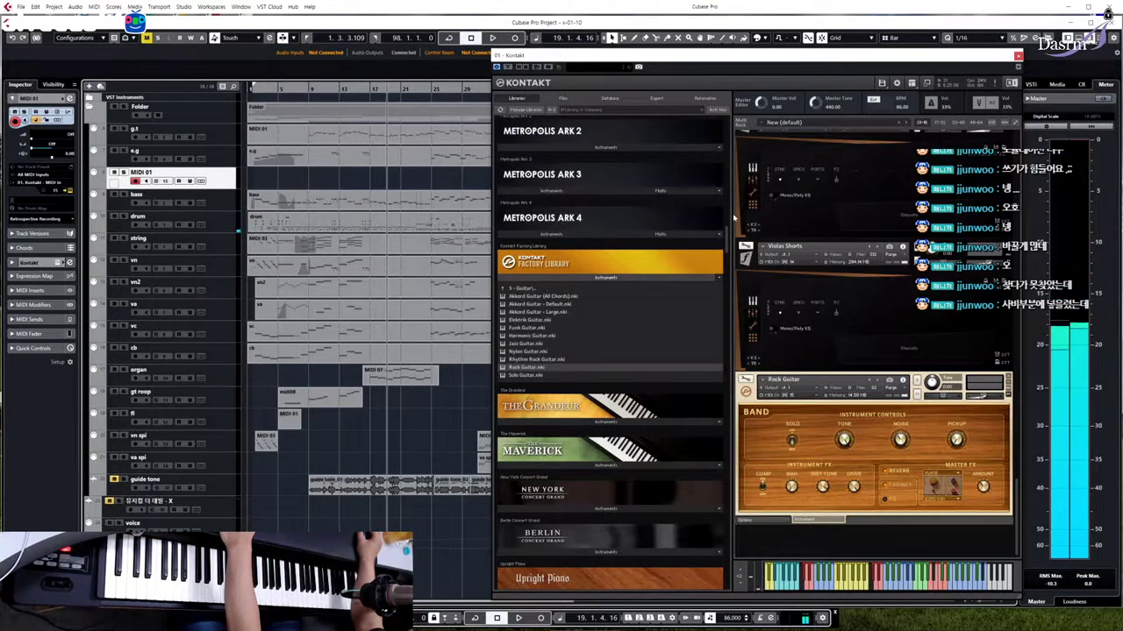
pyautogui.click(1017, 56)
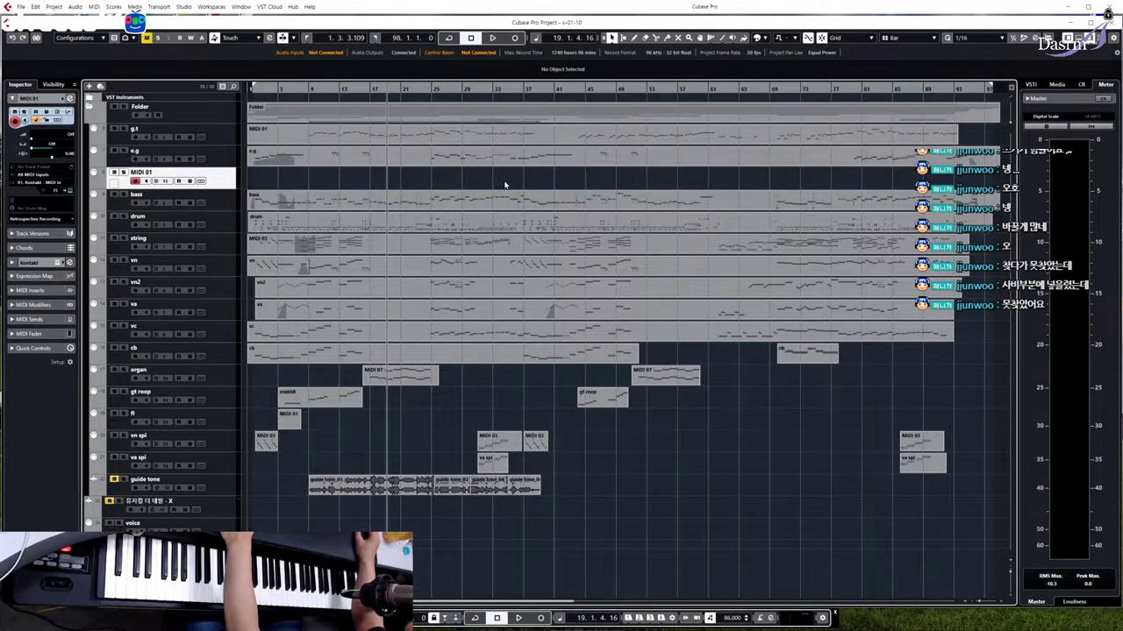
# - Open the MixConsole and examine the insert effects on the last channels
pyautogui.click(212, 7)
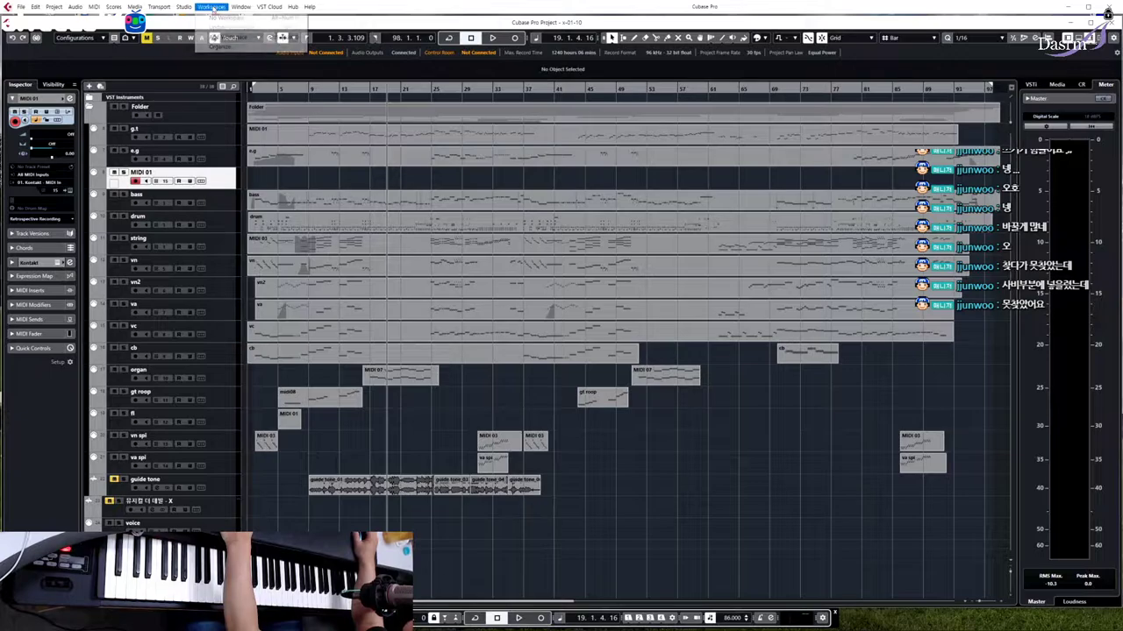
pyautogui.moveTo(186, 8)
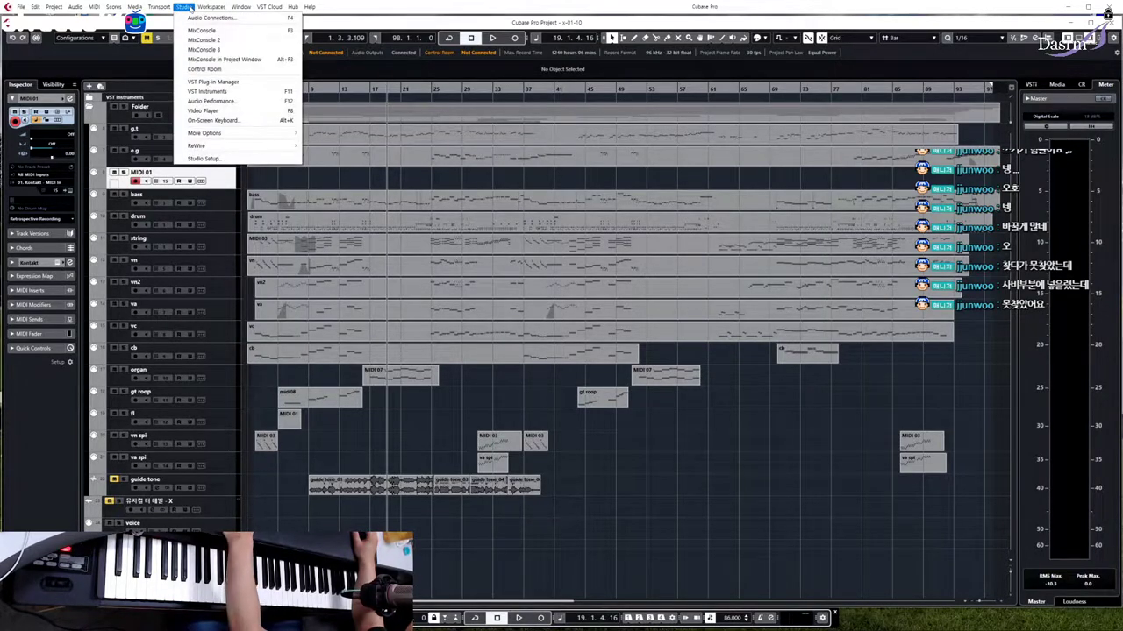
pyautogui.click(235, 33)
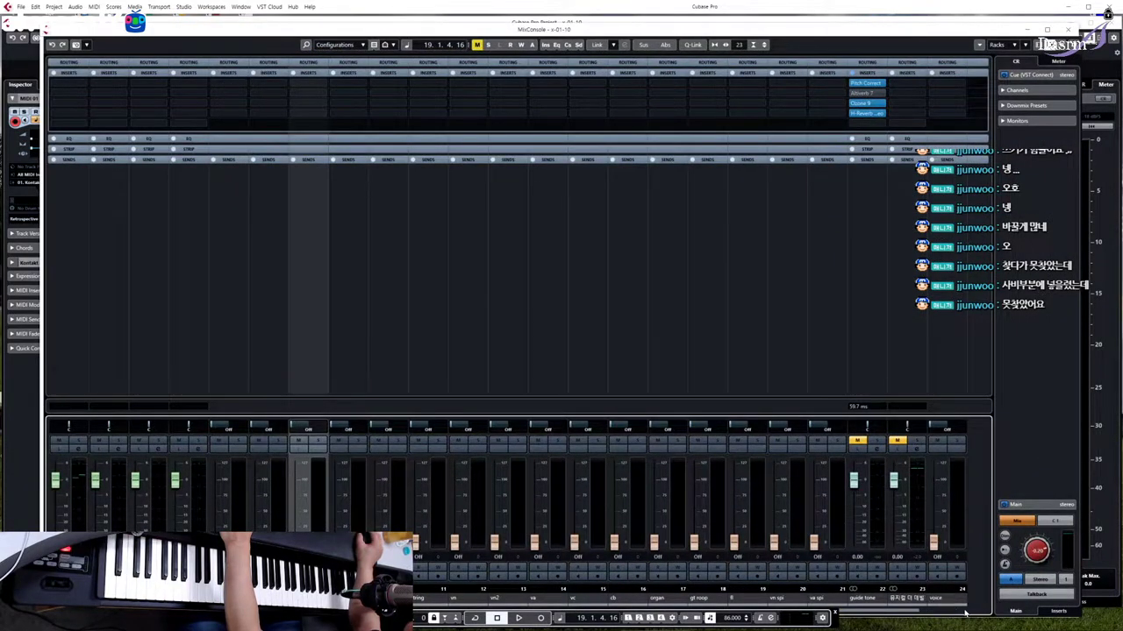
pyautogui.hscroll(2, 954, 578)
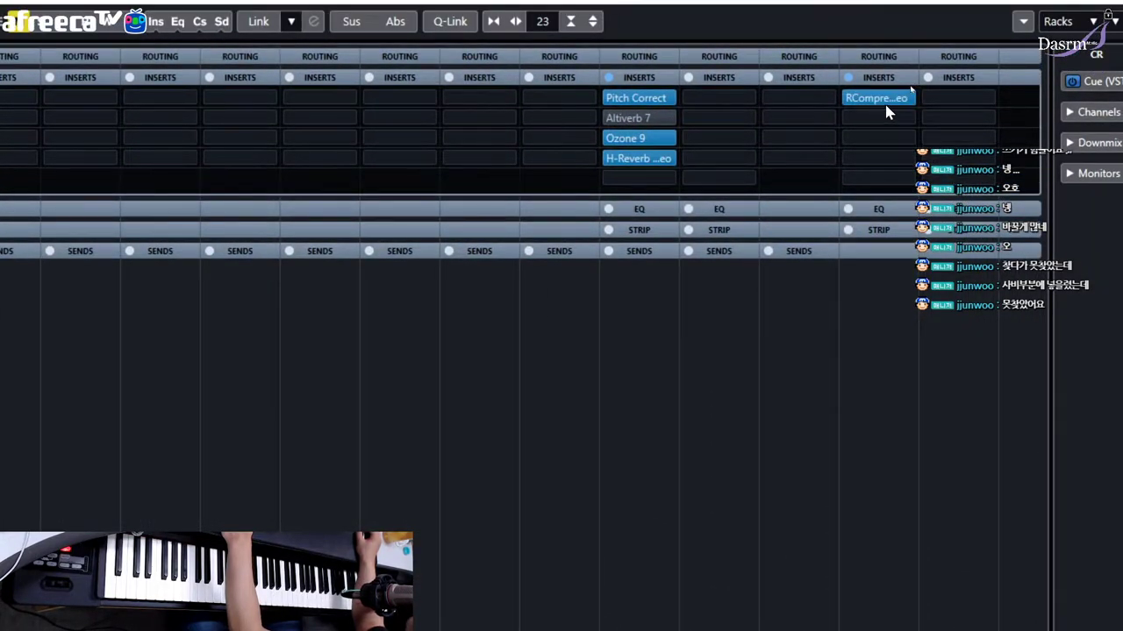
# - Check the settings of the RCompressor insert on the Stereo Out channel and close the plug-in
pyautogui.moveTo(863, 73)
pyautogui.click(866, 100)
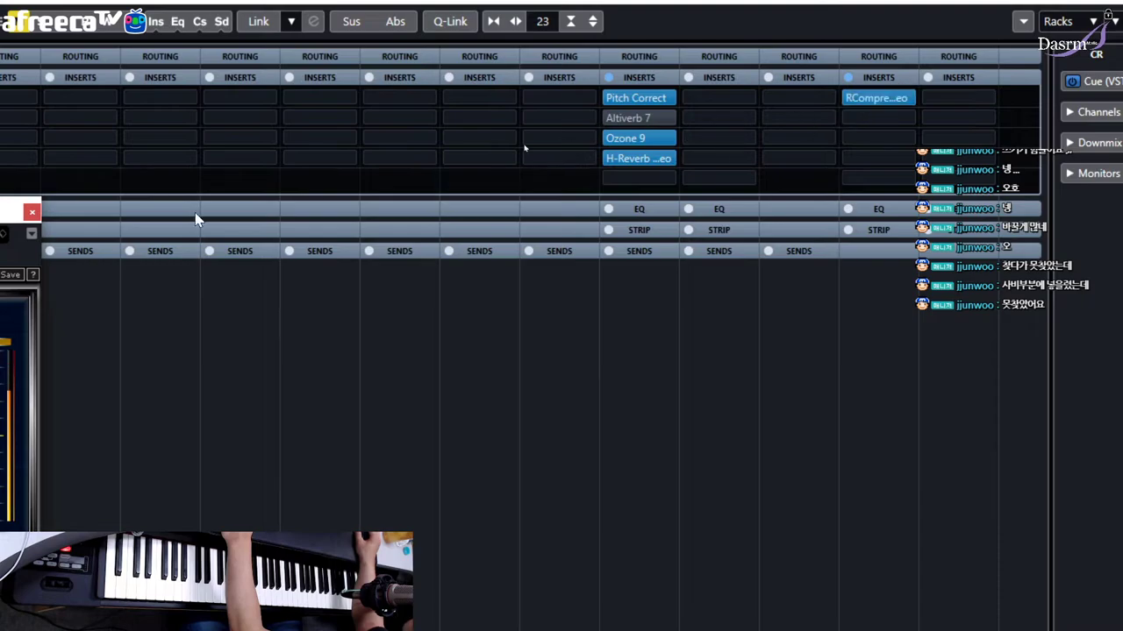
pyautogui.click(332, 211)
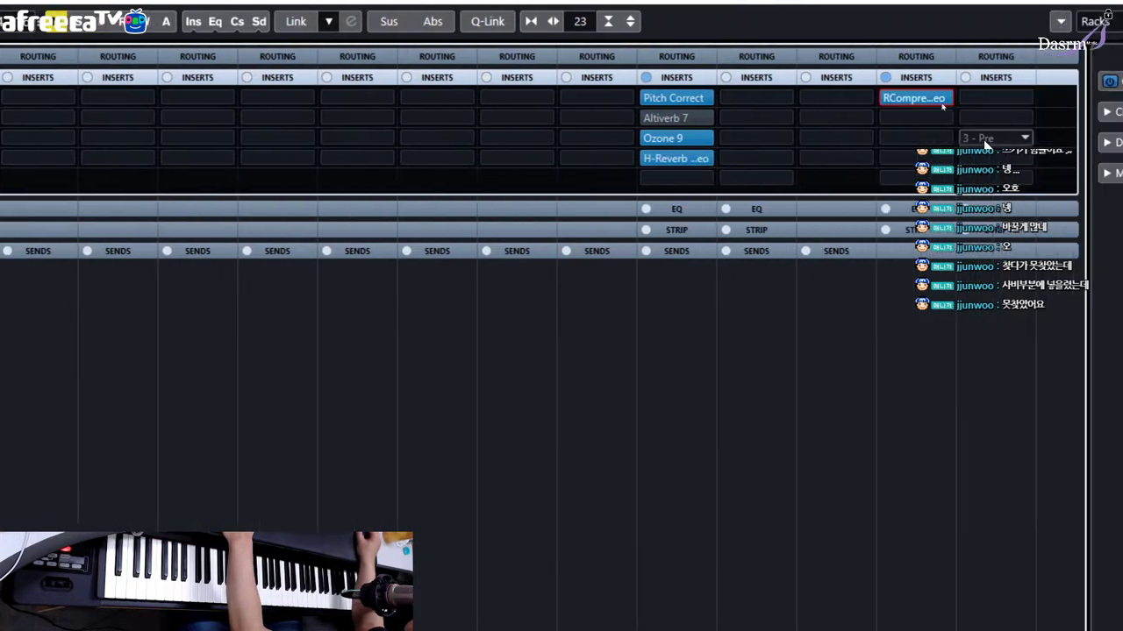
pyautogui.click(904, 98)
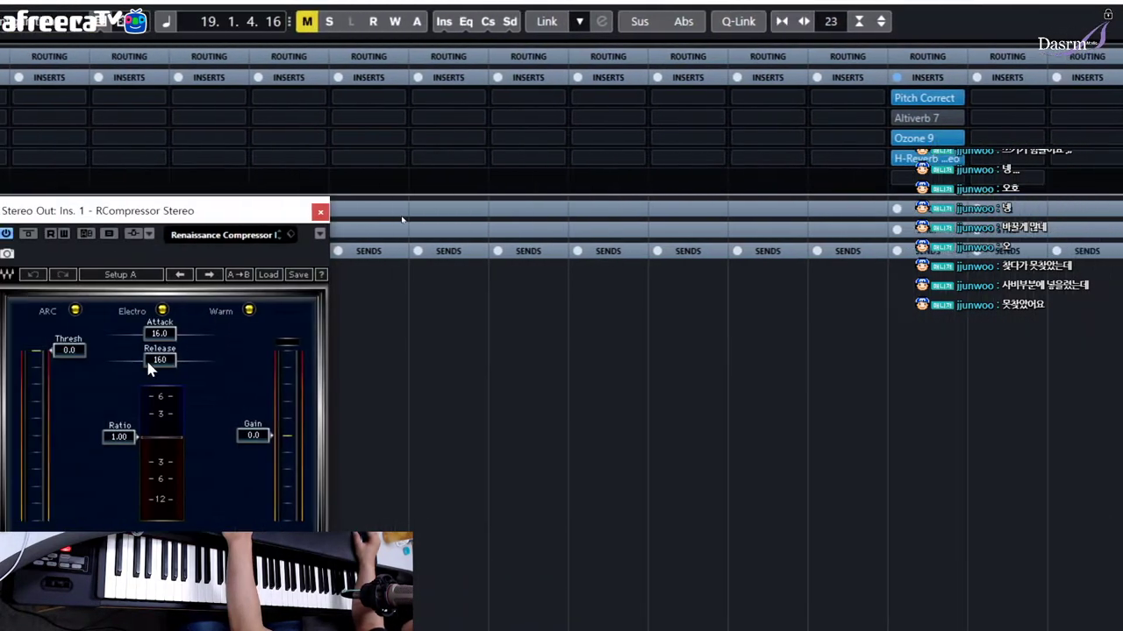
pyautogui.click(320, 211)
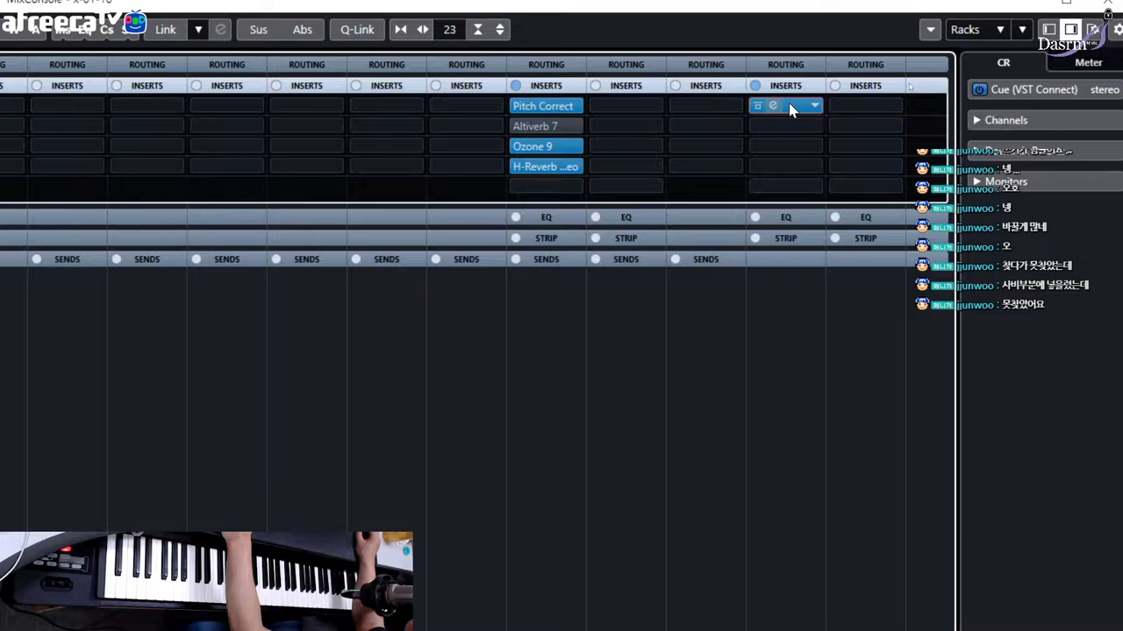
# - Move RCompressor to the second insert slot of Stereo Out and load L3-LL Multi Stereo from Dynamics - Multiband in the first slot
pyautogui.moveTo(791, 108); pyautogui.dragTo(792, 135)
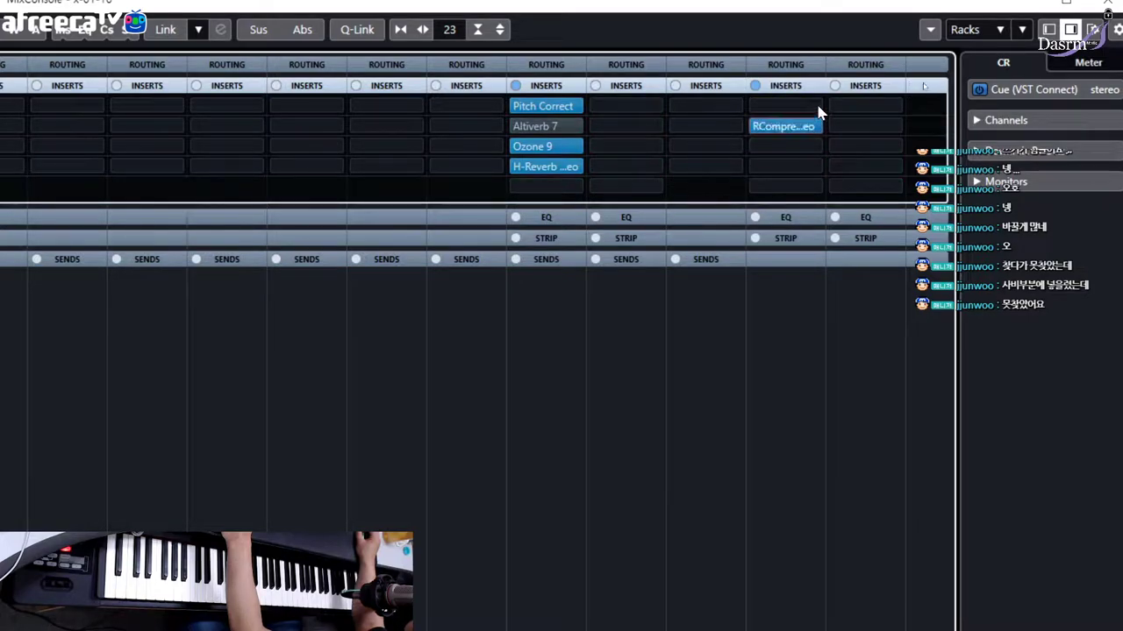
pyautogui.click(815, 107)
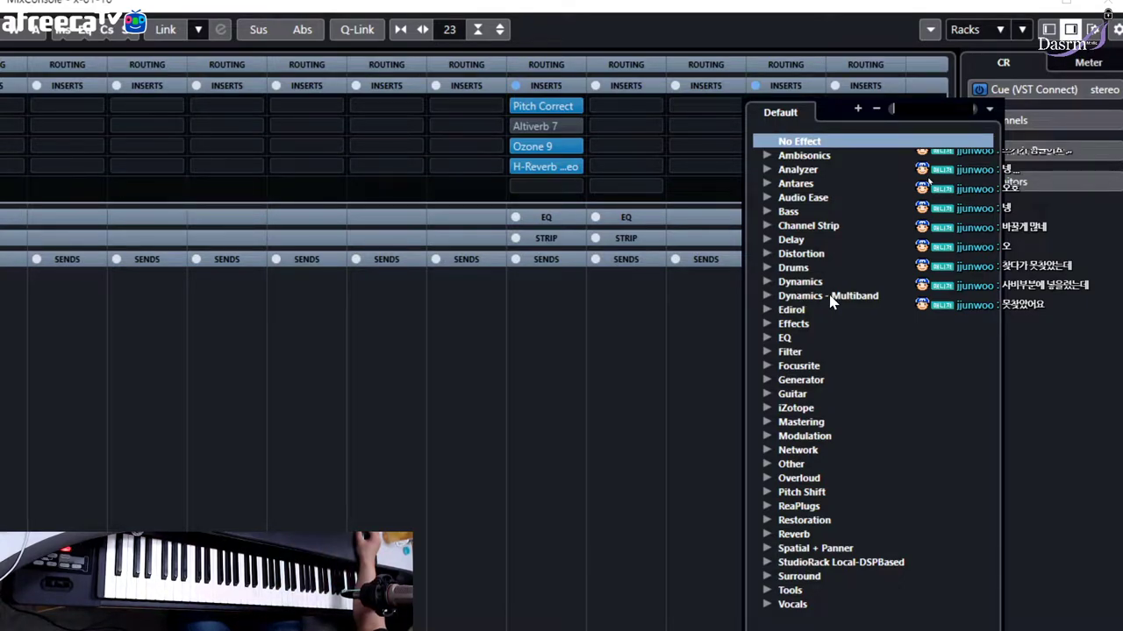
pyautogui.click(766, 295)
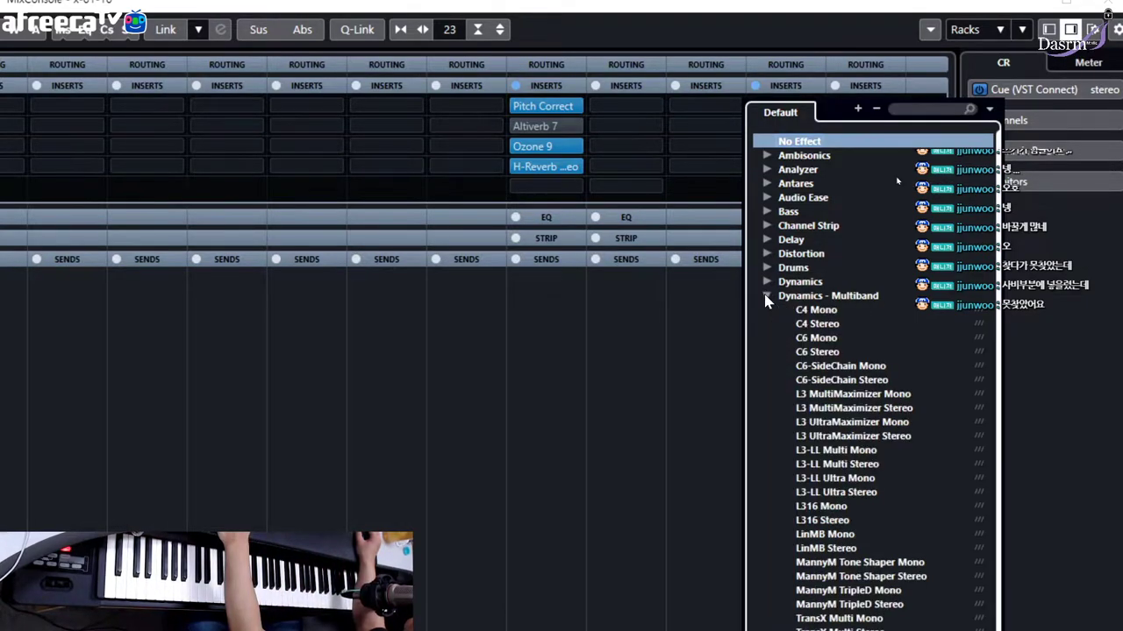
pyautogui.scroll(-3, 886, 336)
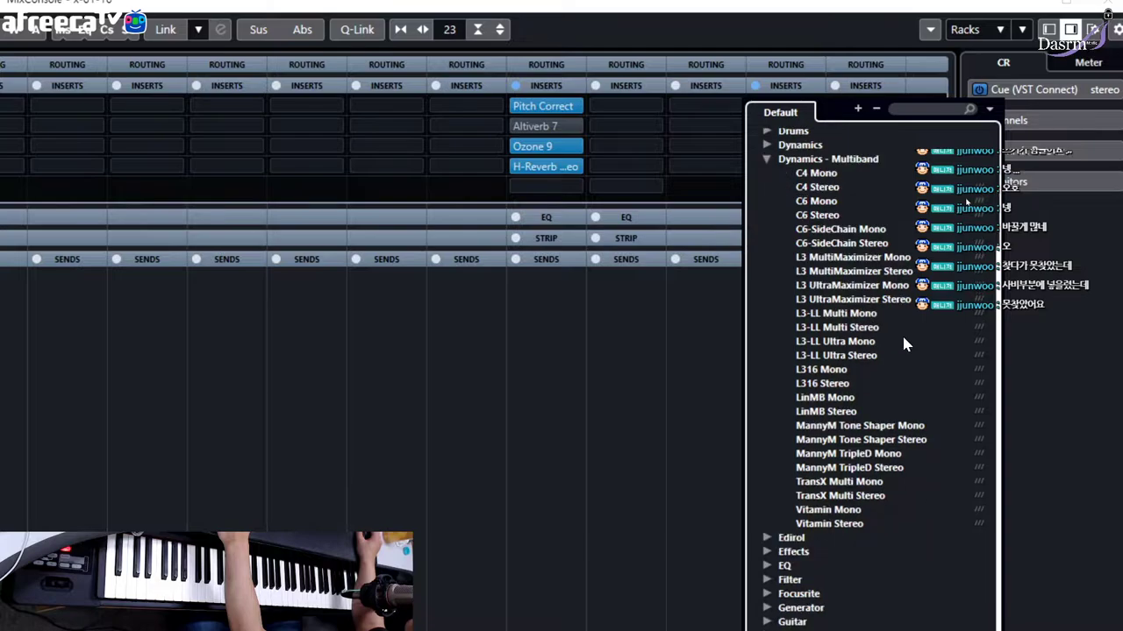
pyautogui.scroll(1, 902, 333)
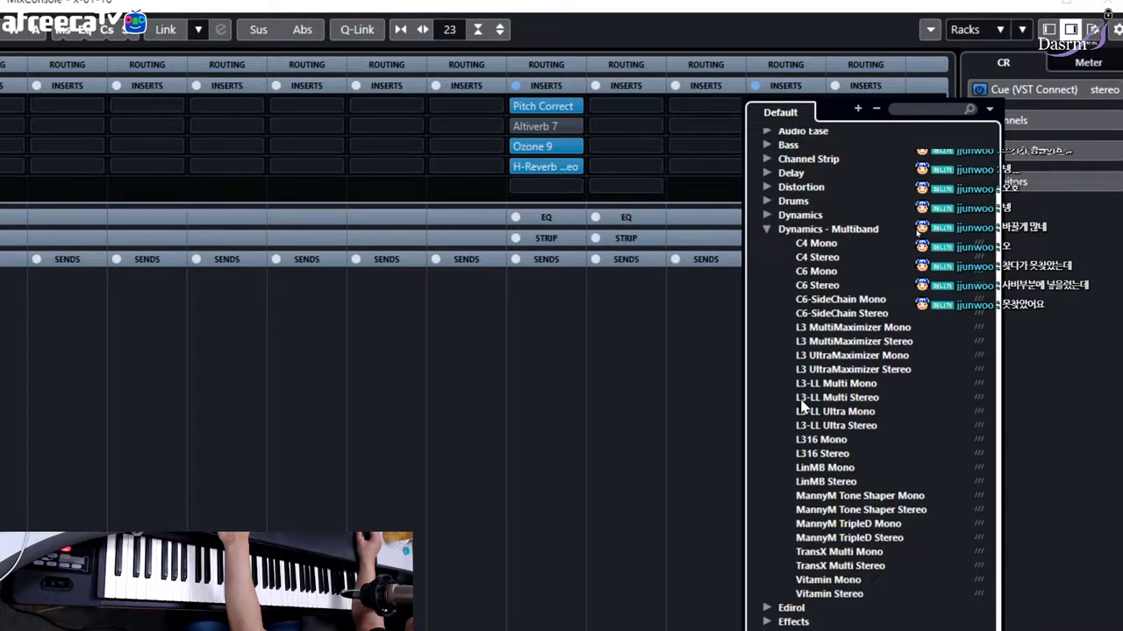
pyautogui.click(867, 399)
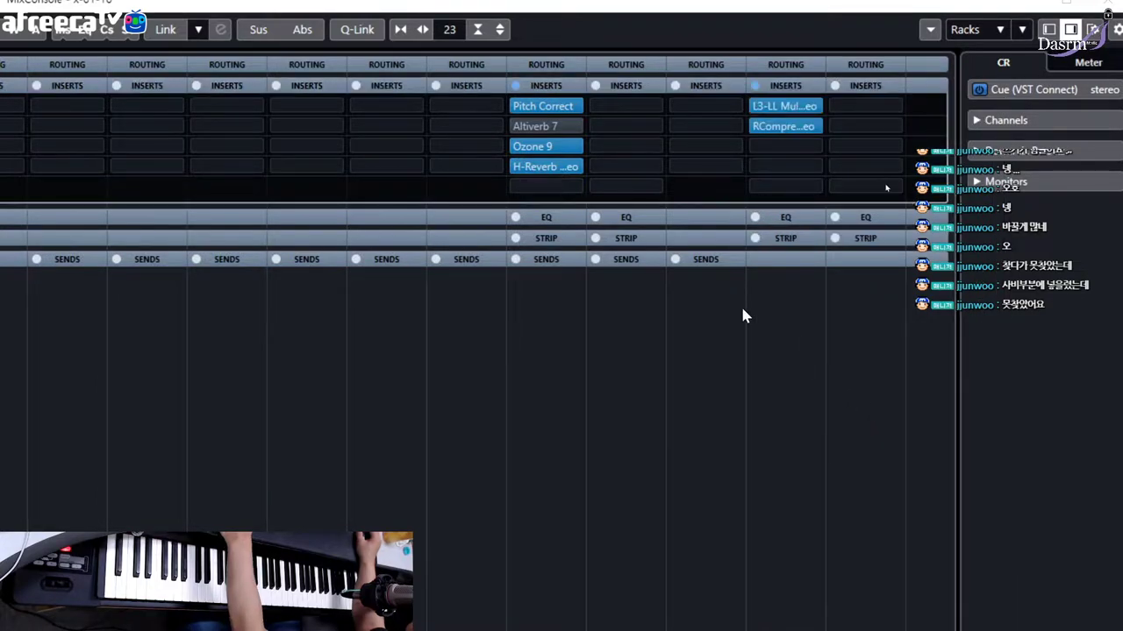
# - Open the L3-LL Multi Stereo plug-in on Stereo Out, move its window toward the middle and close the MixConsole
pyautogui.scroll(1, 141, 394)
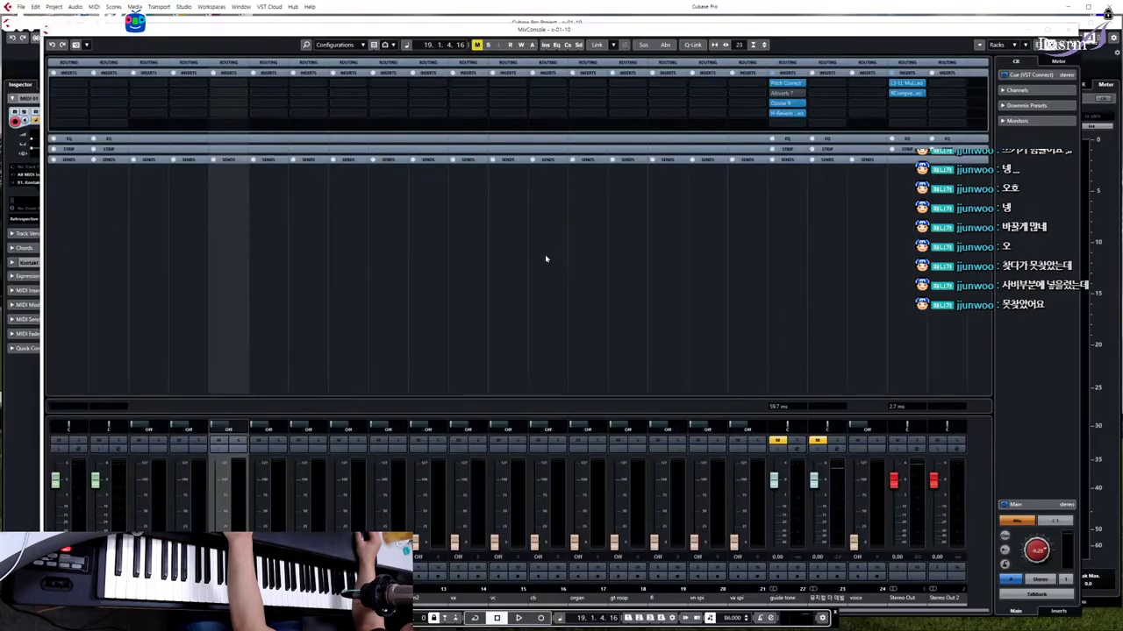
pyautogui.click(903, 82)
pyautogui.moveTo(835, 167); pyautogui.dragTo(574, 188)
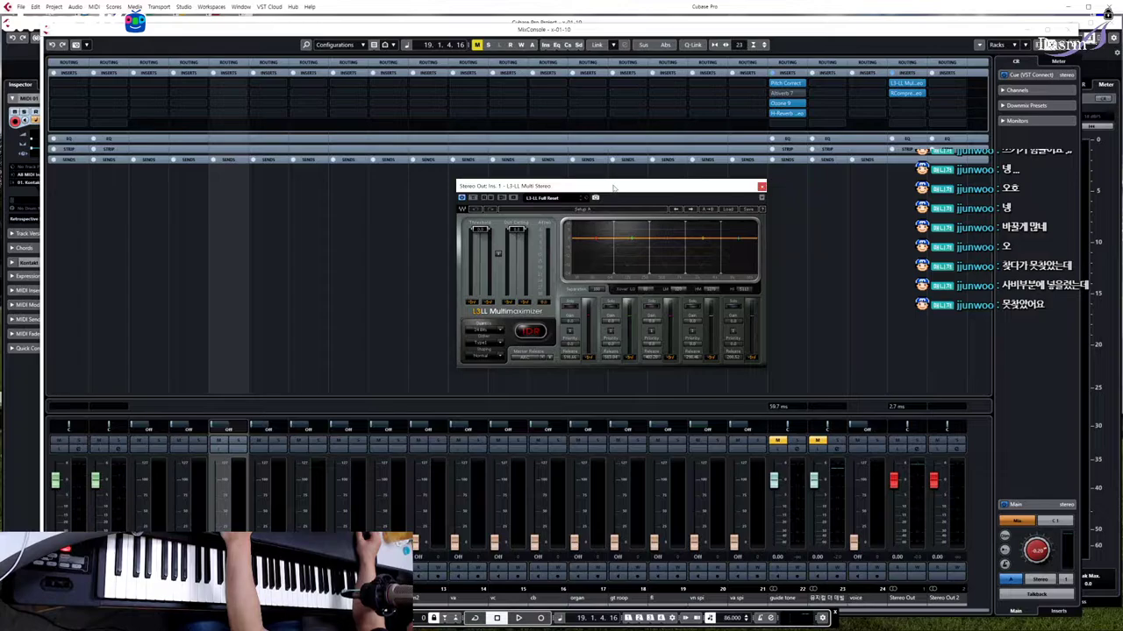
pyautogui.click(1068, 31)
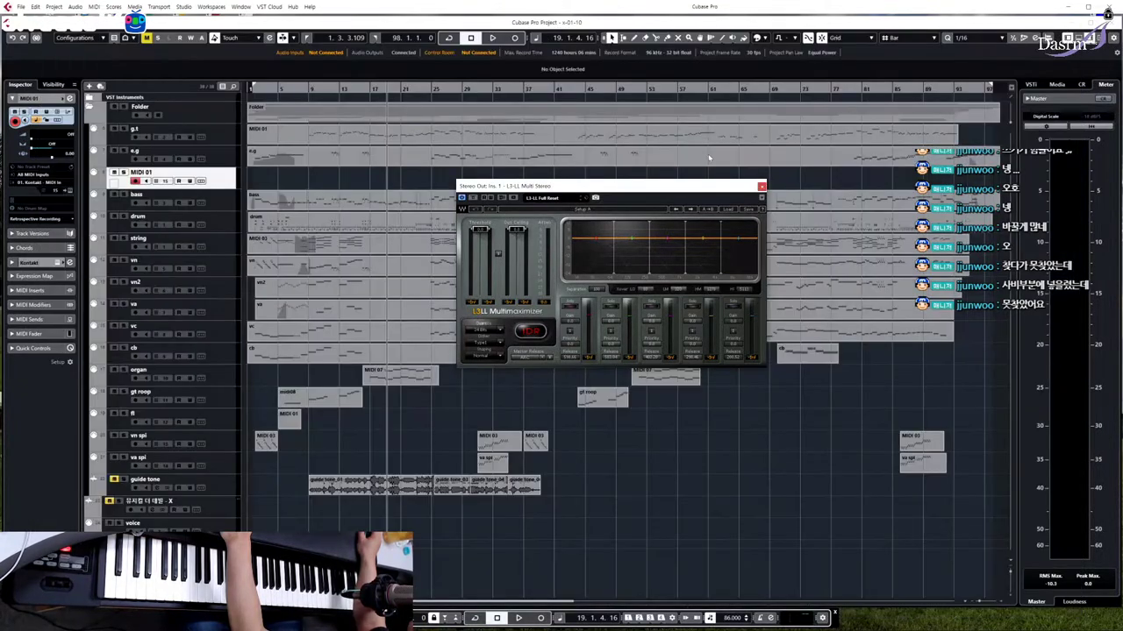
# - Lower the Threshold of the L3-LL Multimaximizer and listen to the mix from bar 2 to about bar 17
pyautogui.click(259, 90)
pyautogui.moveTo(622, 192)
pyautogui.mouseDown()
pyautogui.moveTo(623, 205)
pyautogui.moveTo(621, 194)
pyautogui.mouseUp()
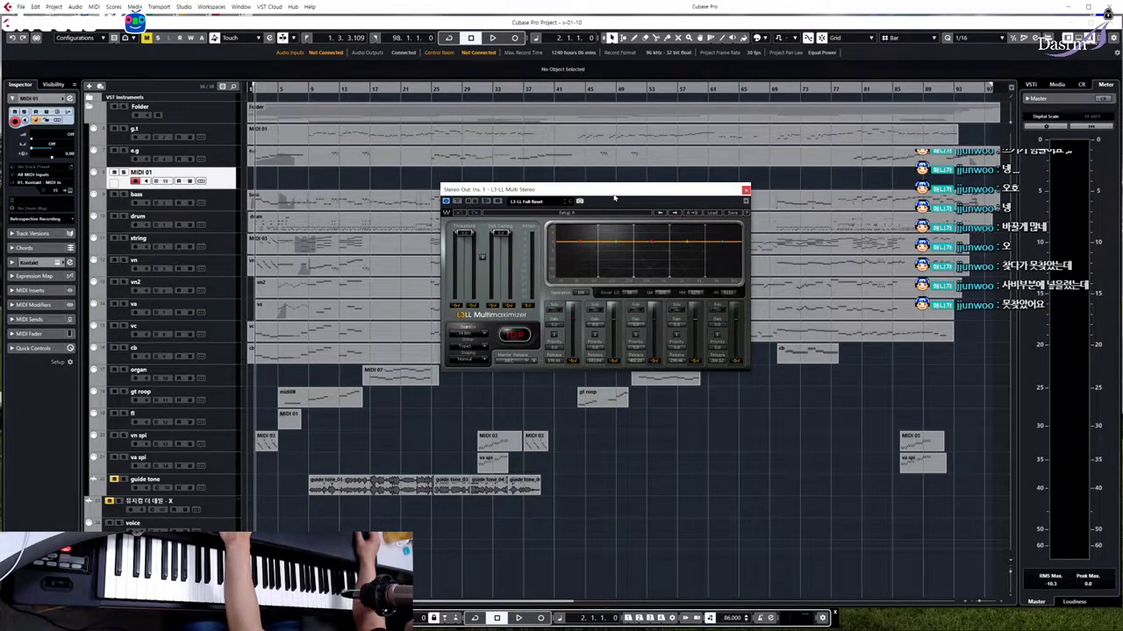
pyautogui.moveTo(601, 193); pyautogui.dragTo(618, 196)
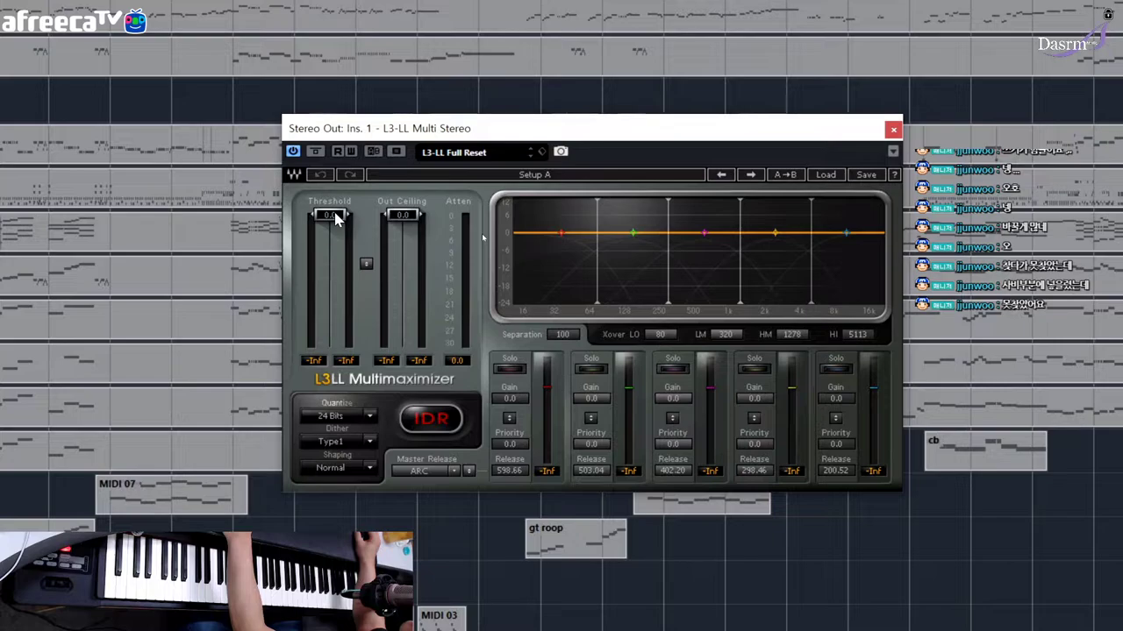
pyautogui.moveTo(336, 218); pyautogui.dragTo(330, 221)
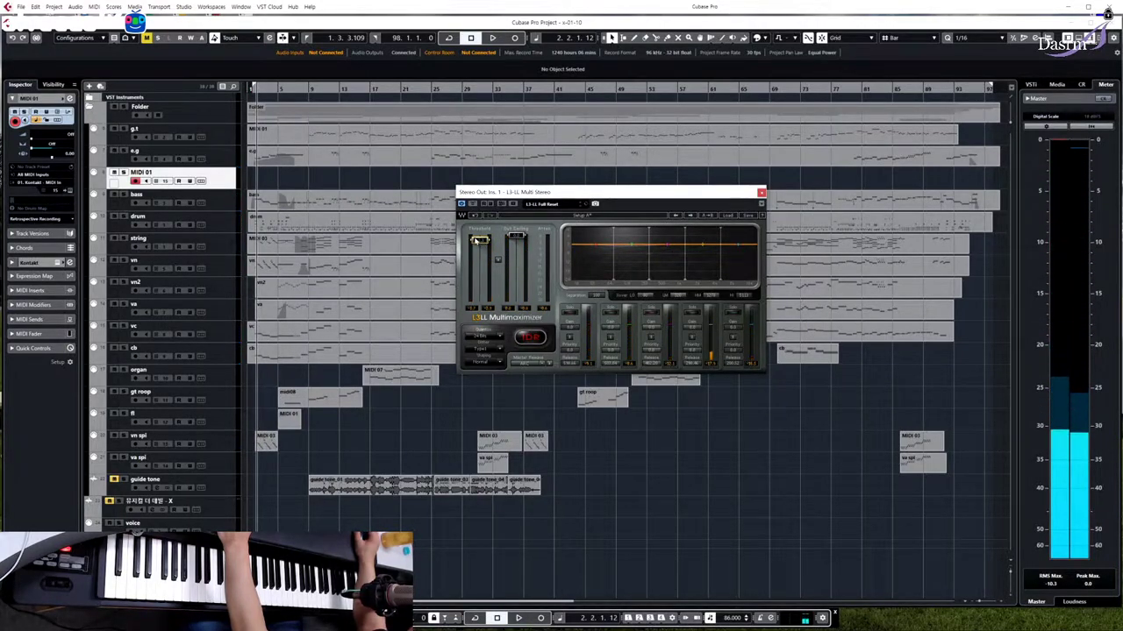
pyautogui.press('space')
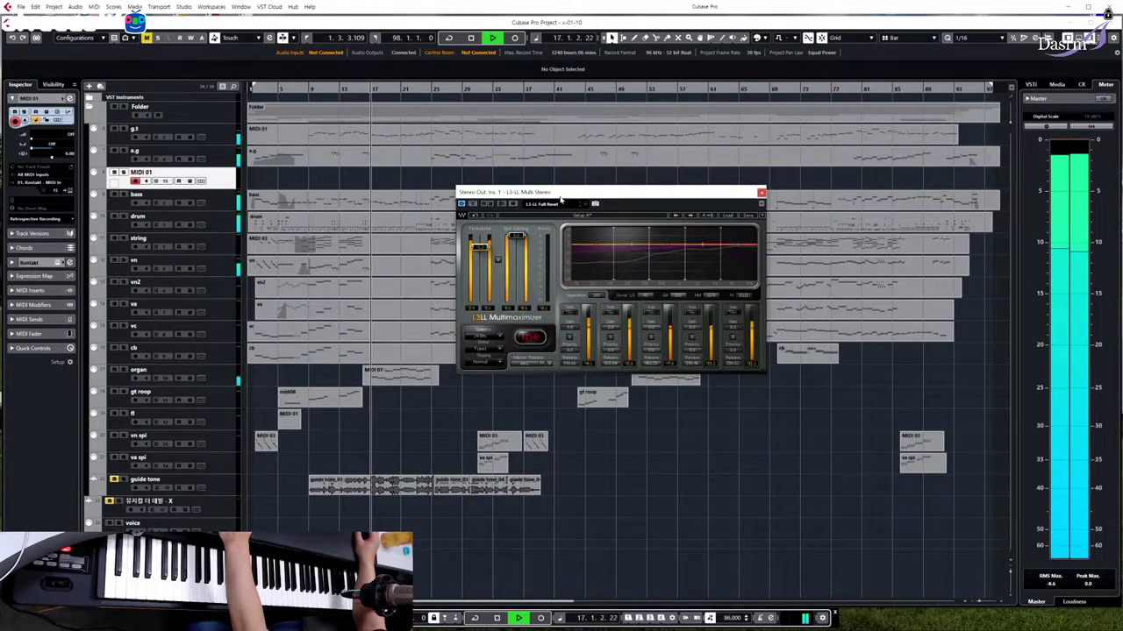
pyautogui.press('space')
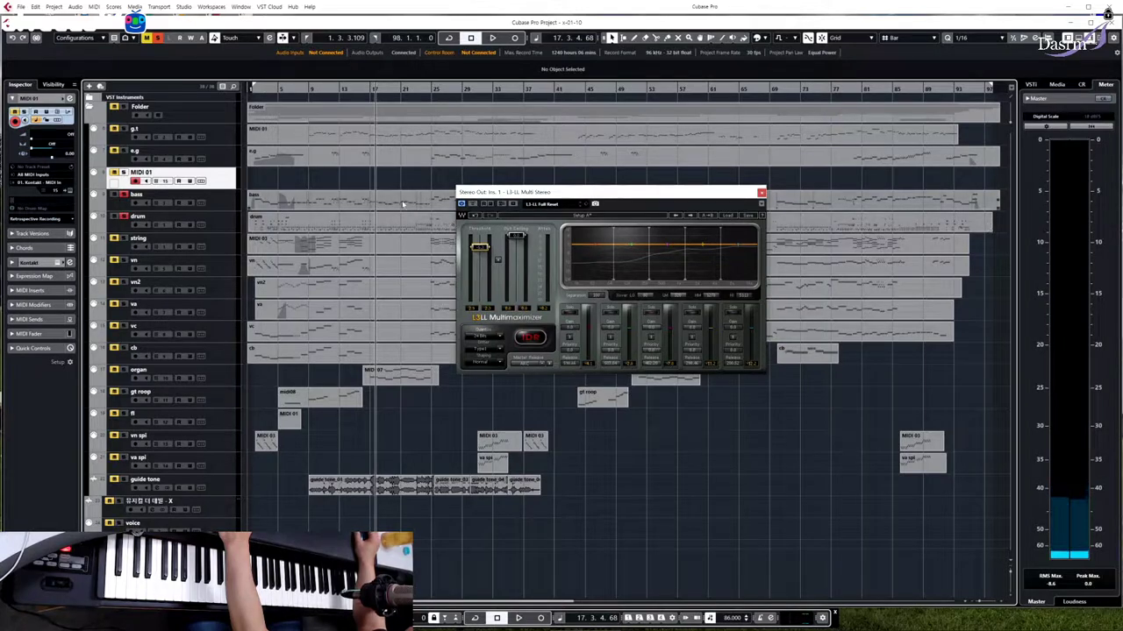
# - Audition the drum track in solo through the limiter from about bar 4 to bar 13
pyautogui.click(262, 90)
pyautogui.click(273, 89)
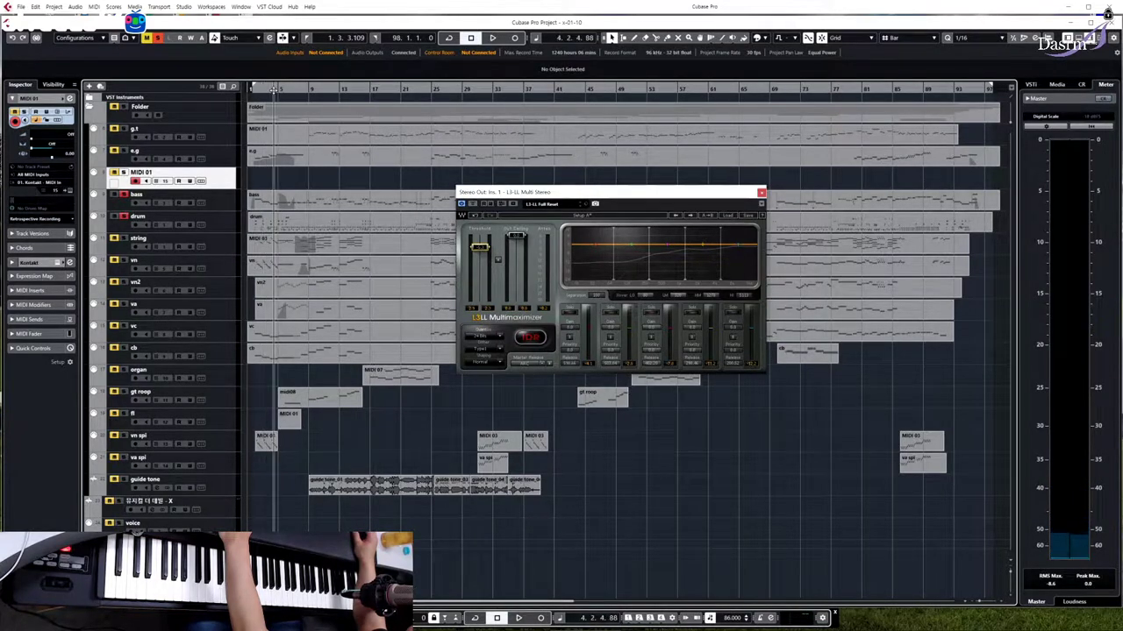
pyautogui.press('space')
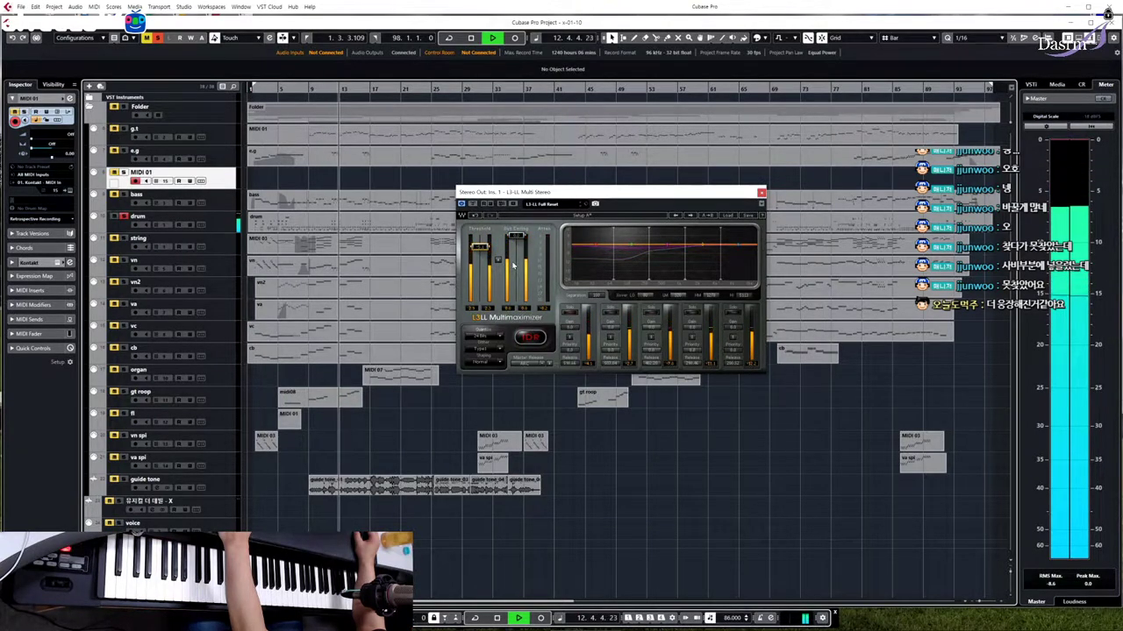
pyautogui.press('space')
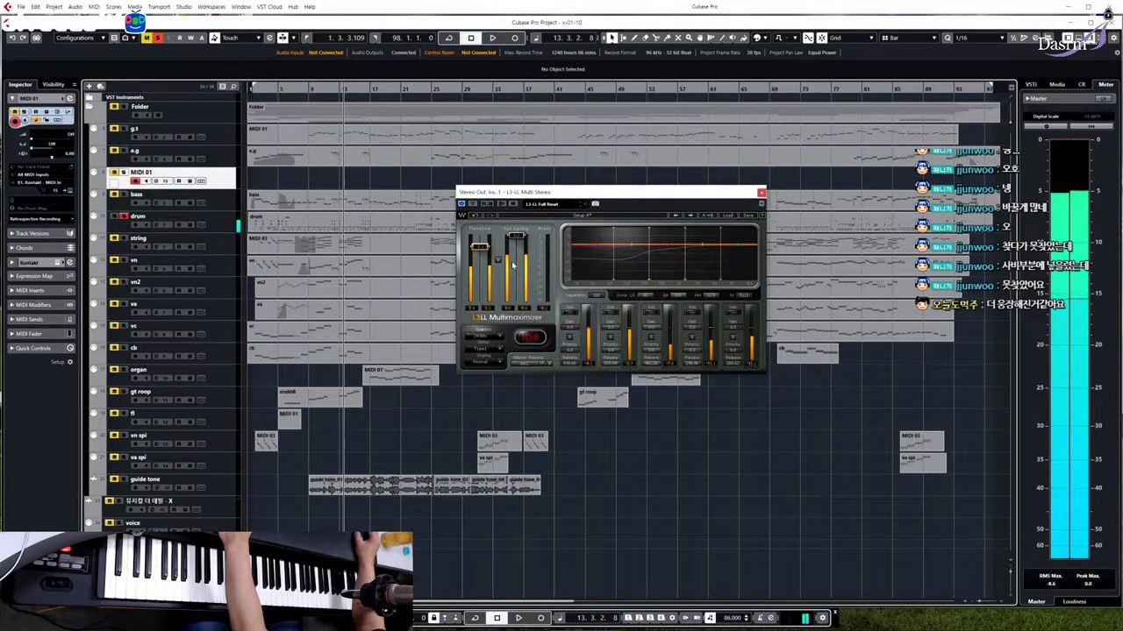
# - Close the L3-LL Multimaximizer and turn off the drum track's solo
pyautogui.moveTo(649, 191); pyautogui.dragTo(660, 208)
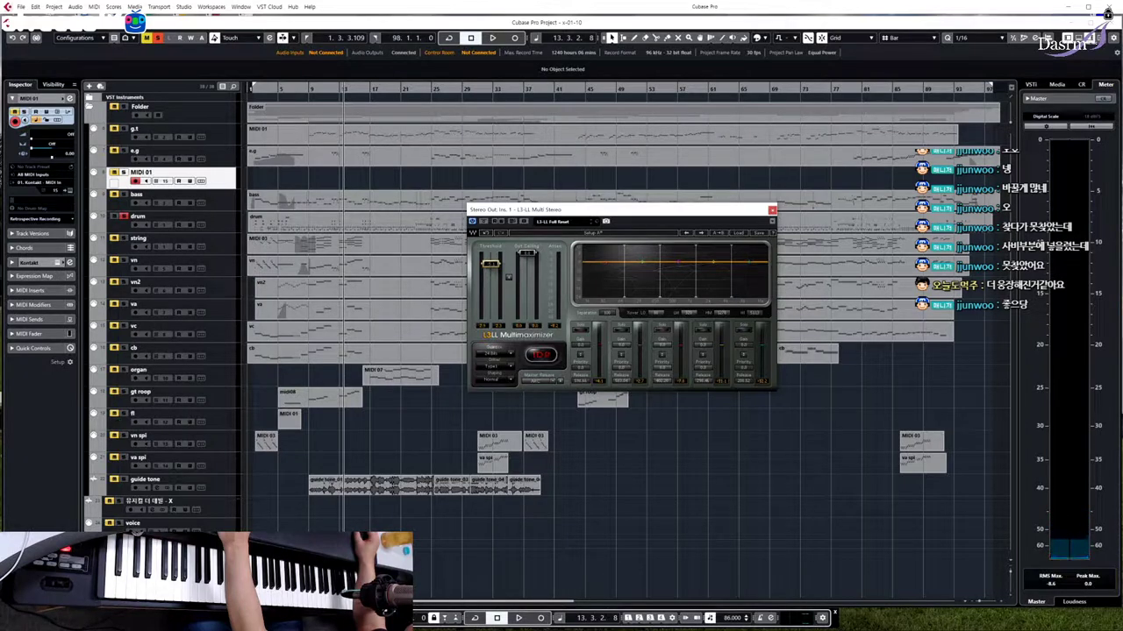
pyautogui.click(771, 209)
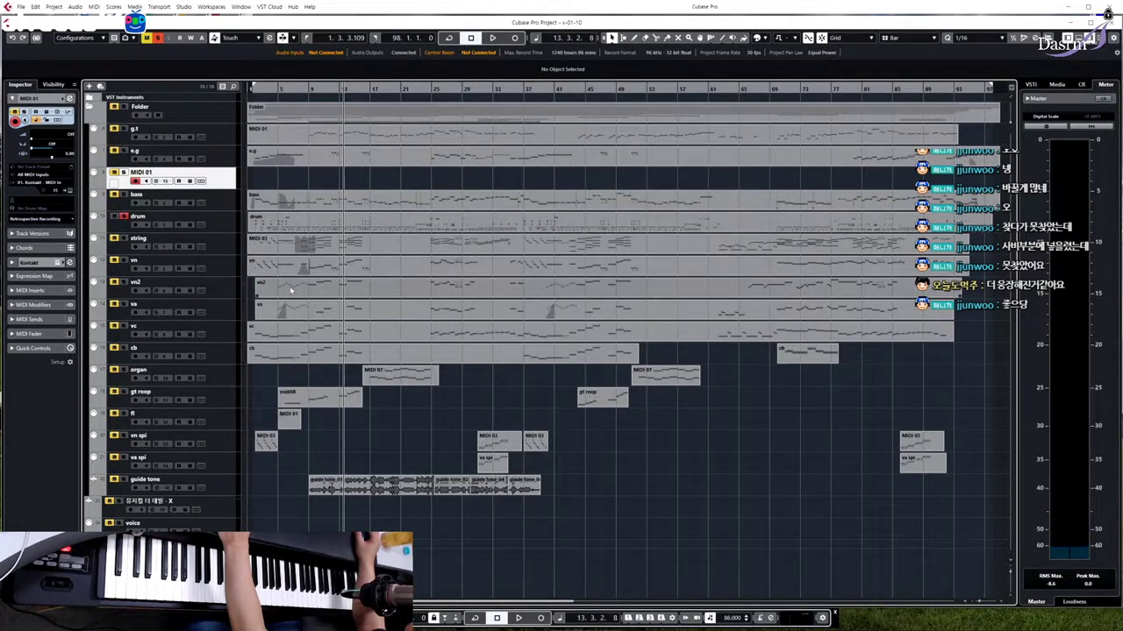
pyautogui.click(124, 216)
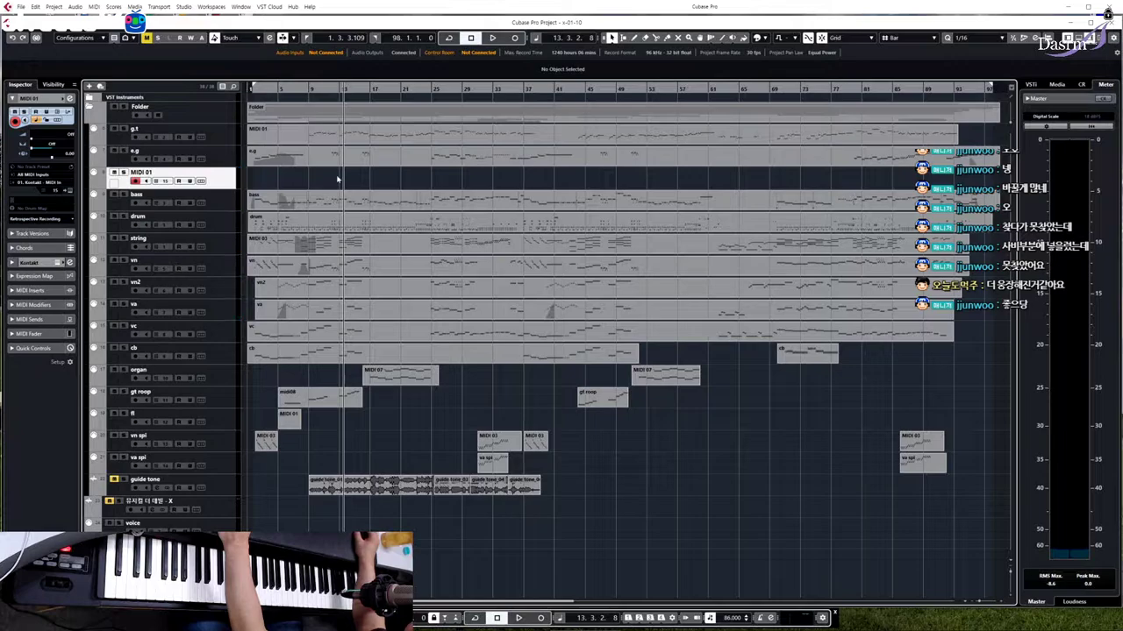
# - Play the full mix from about bar 44 to bar 52 and stop
pyautogui.click(442, 88)
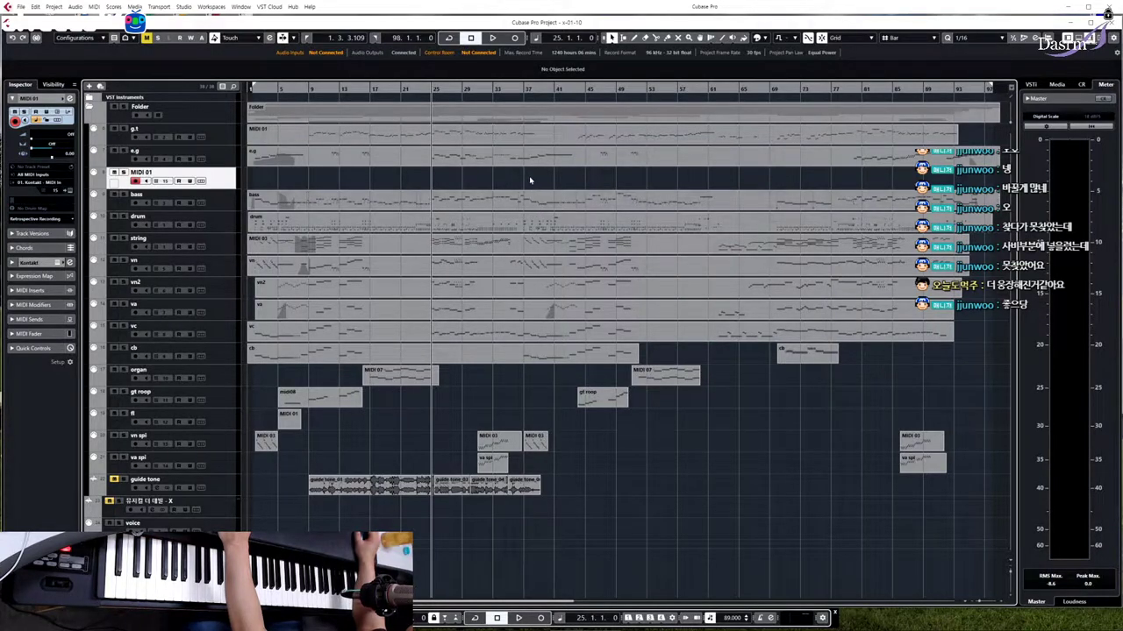
pyautogui.moveTo(515, 90); pyautogui.dragTo(525, 91)
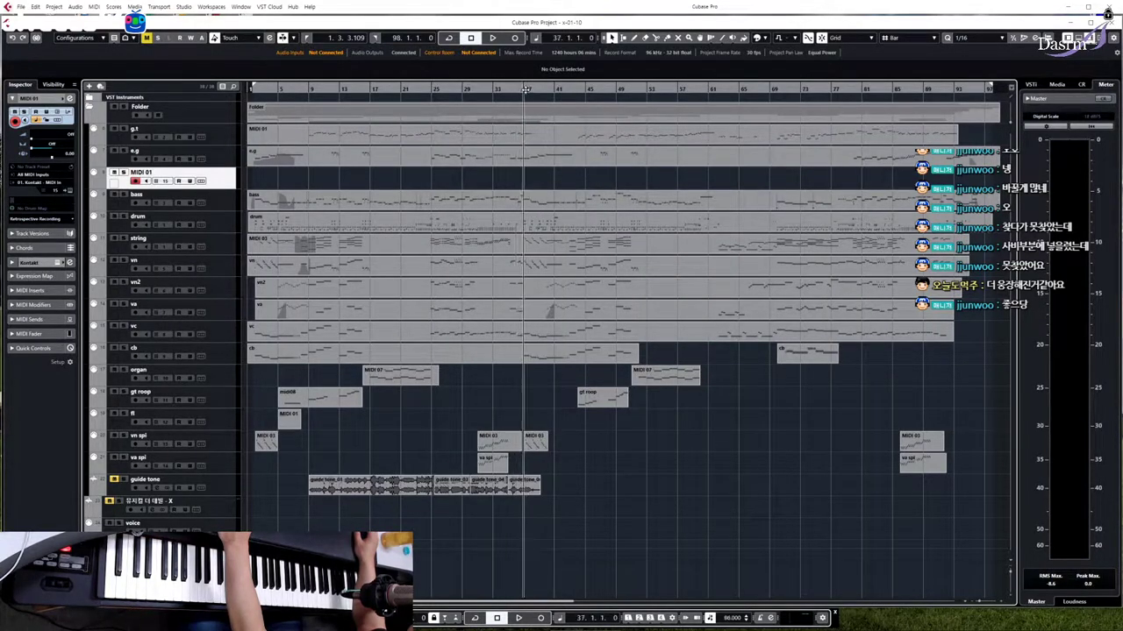
pyautogui.click(577, 89)
pyautogui.press('space')
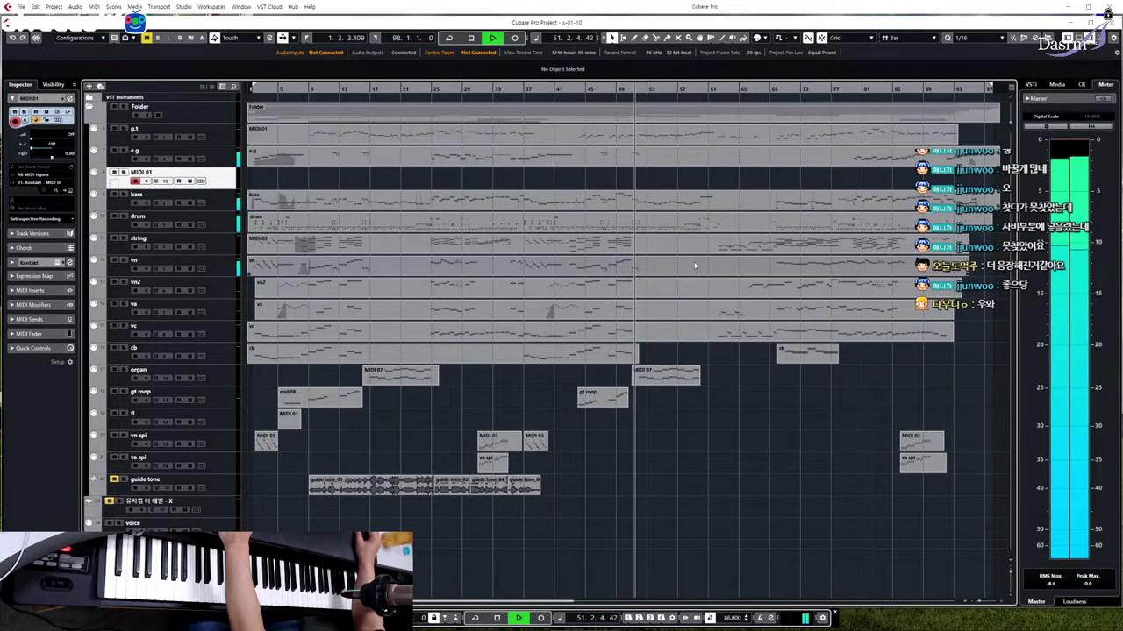
pyautogui.press('space')
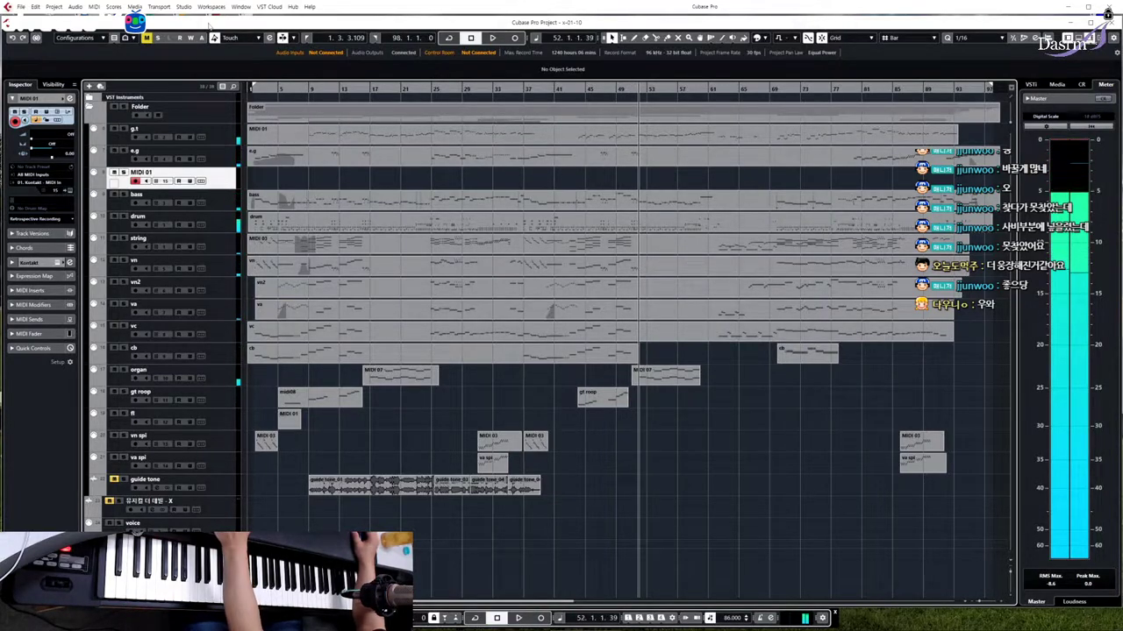
# - Save and close the song project, and minimise the empty Cubase window
pyautogui.click(20, 6)
pyautogui.click(36, 69)
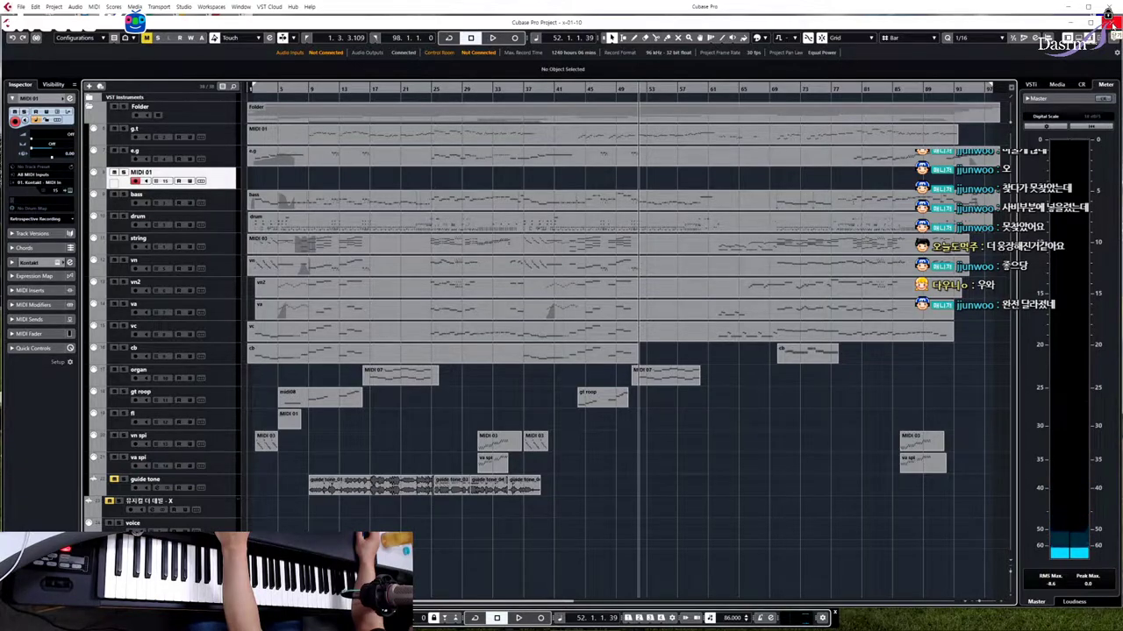
pyautogui.click(1108, 21)
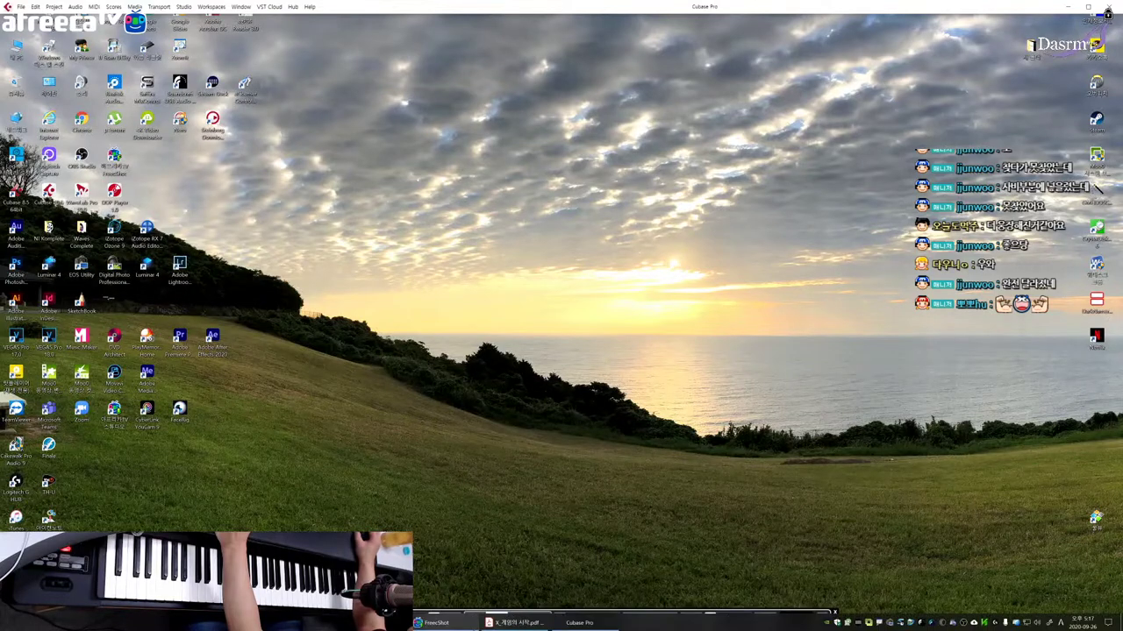
pyautogui.moveTo(591, 628)
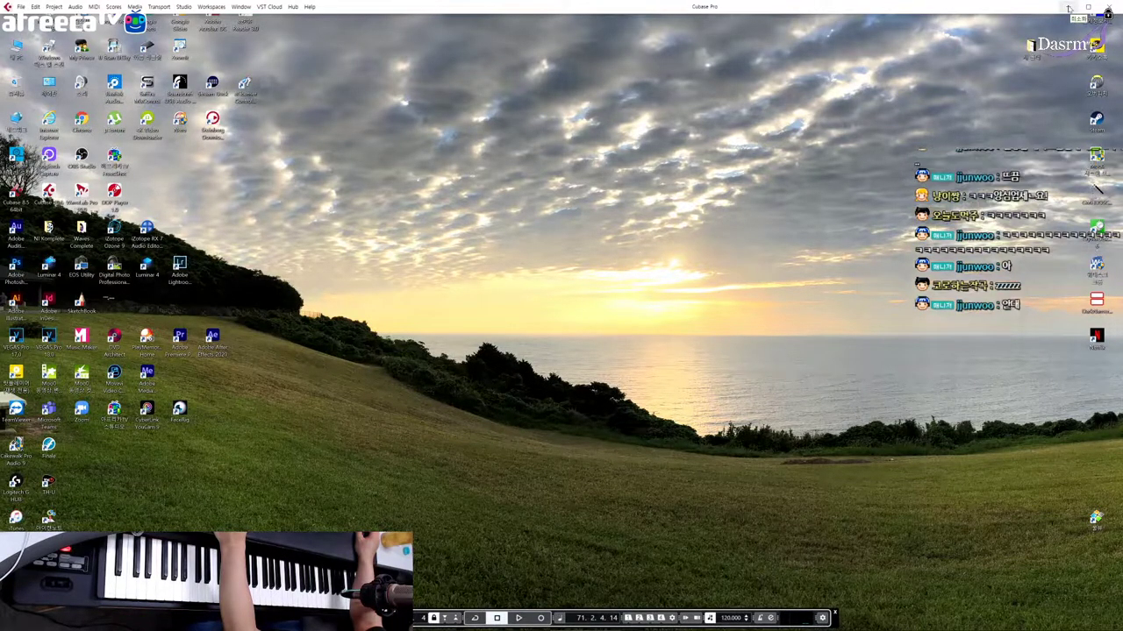
pyautogui.click(1070, 7)
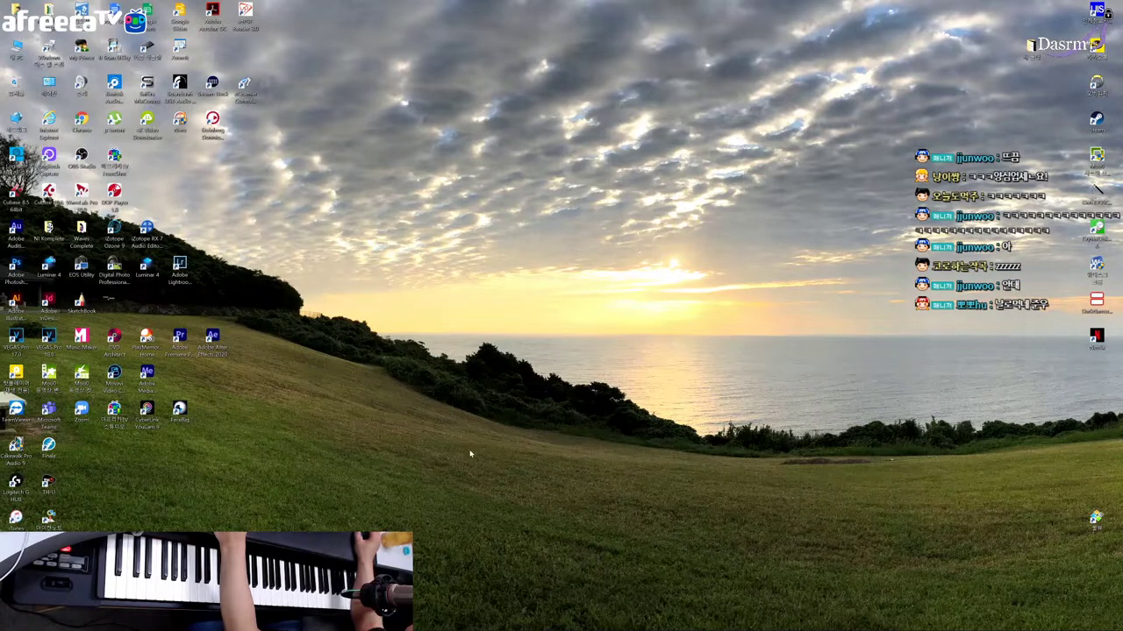